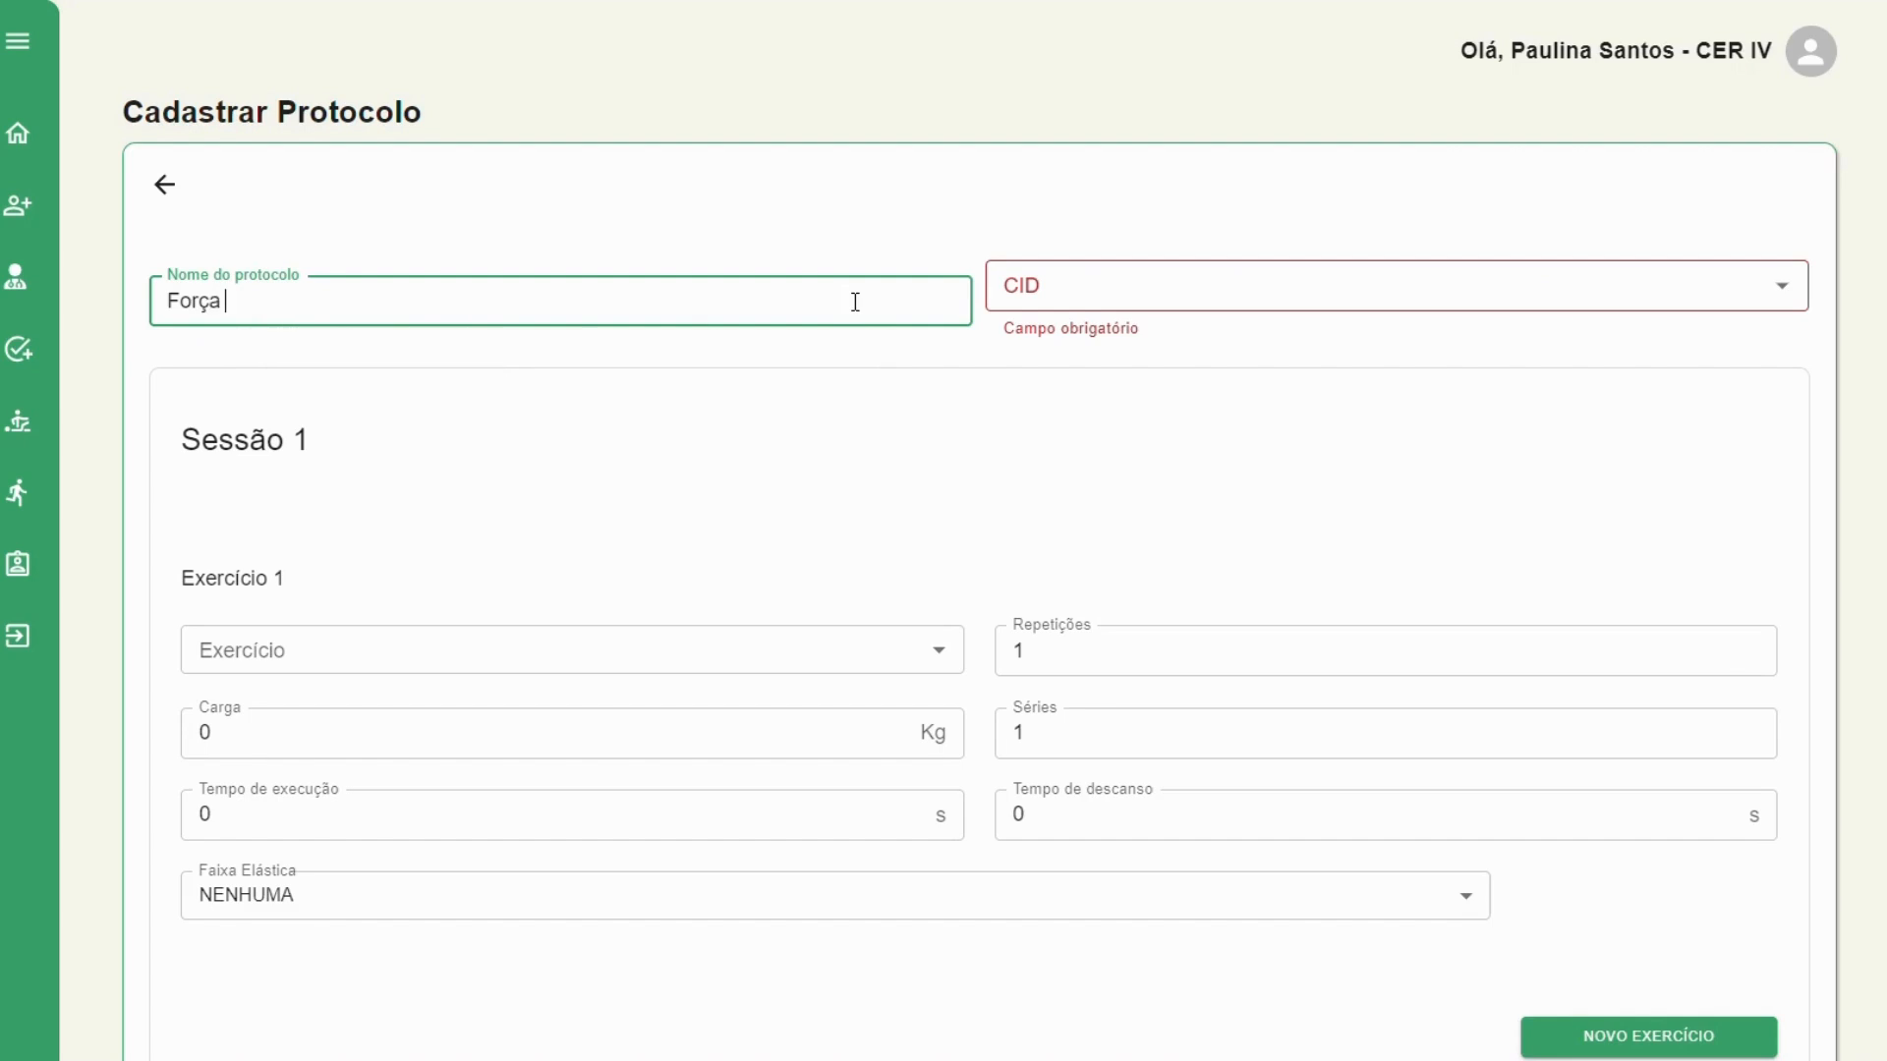
Name the protocol Força motora and choose A022 as its CID code
key("Tab")
left_click(1098, 270)
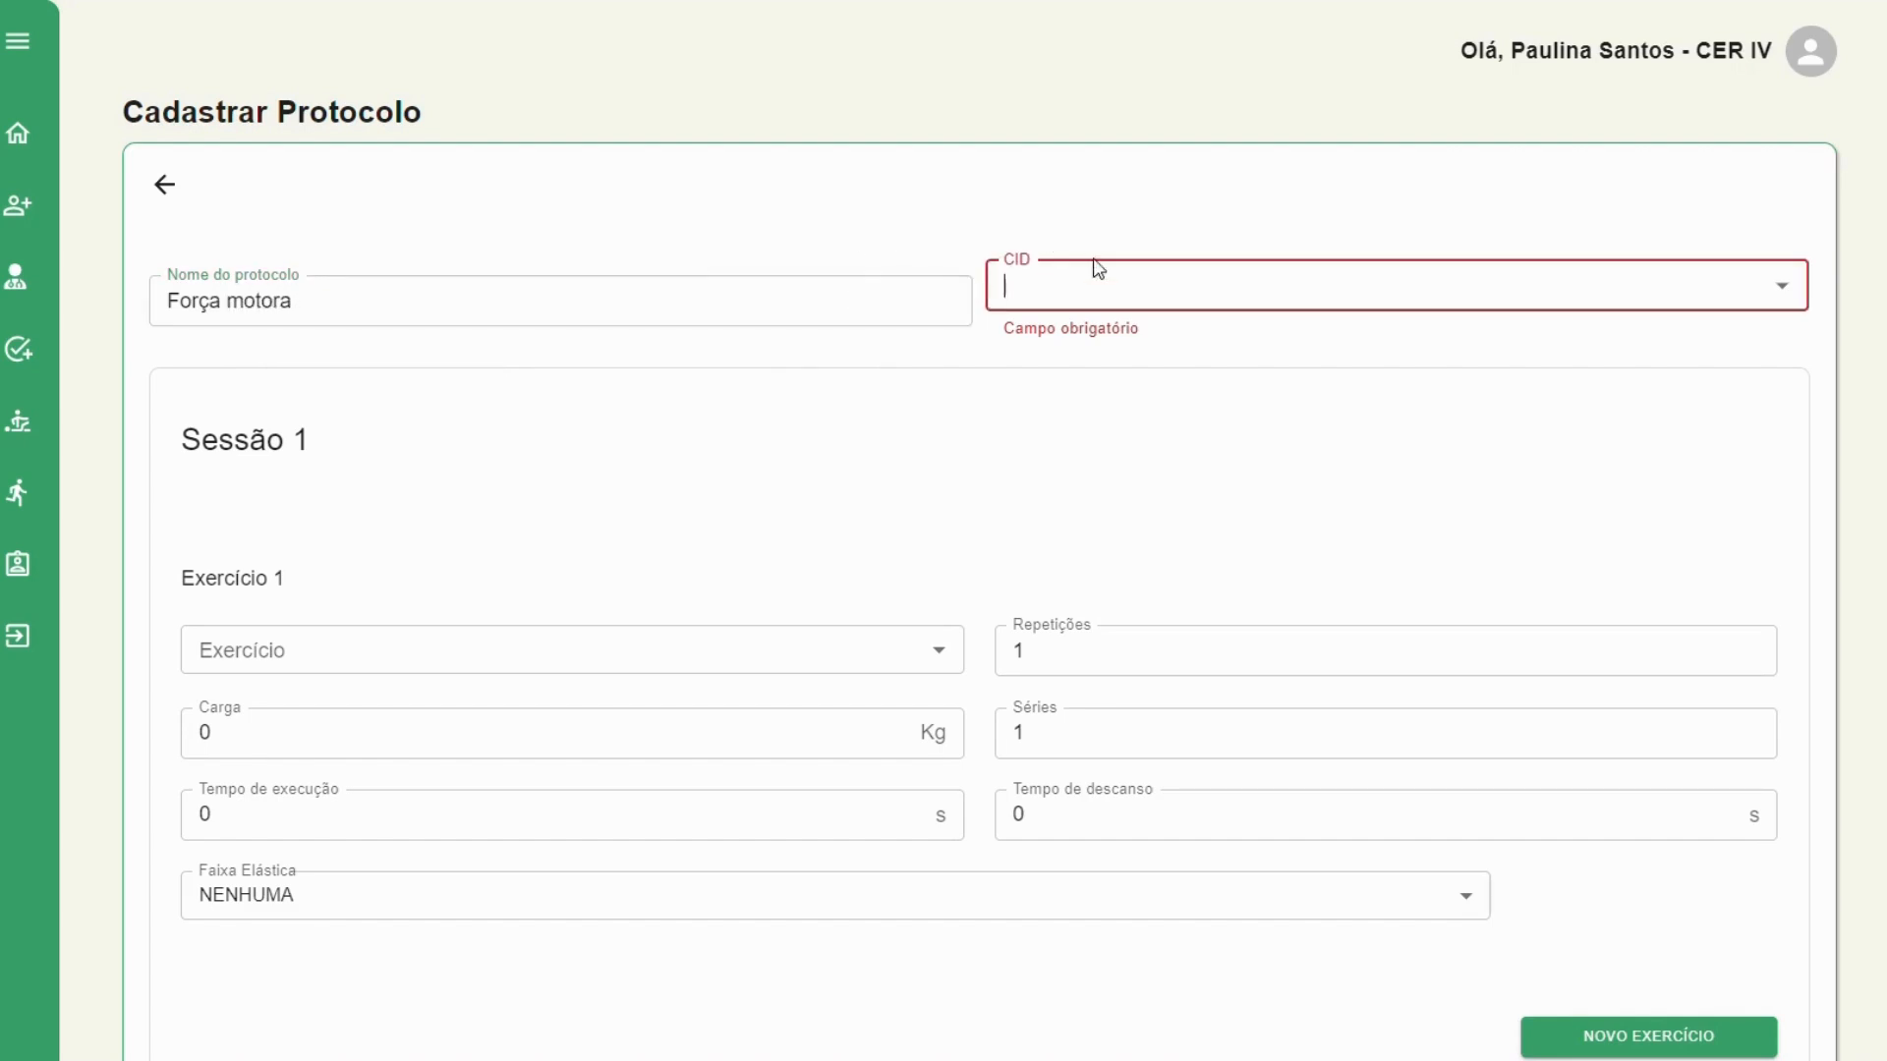
left_click(1790, 293)
scroll(1559, 484, "down", 3)
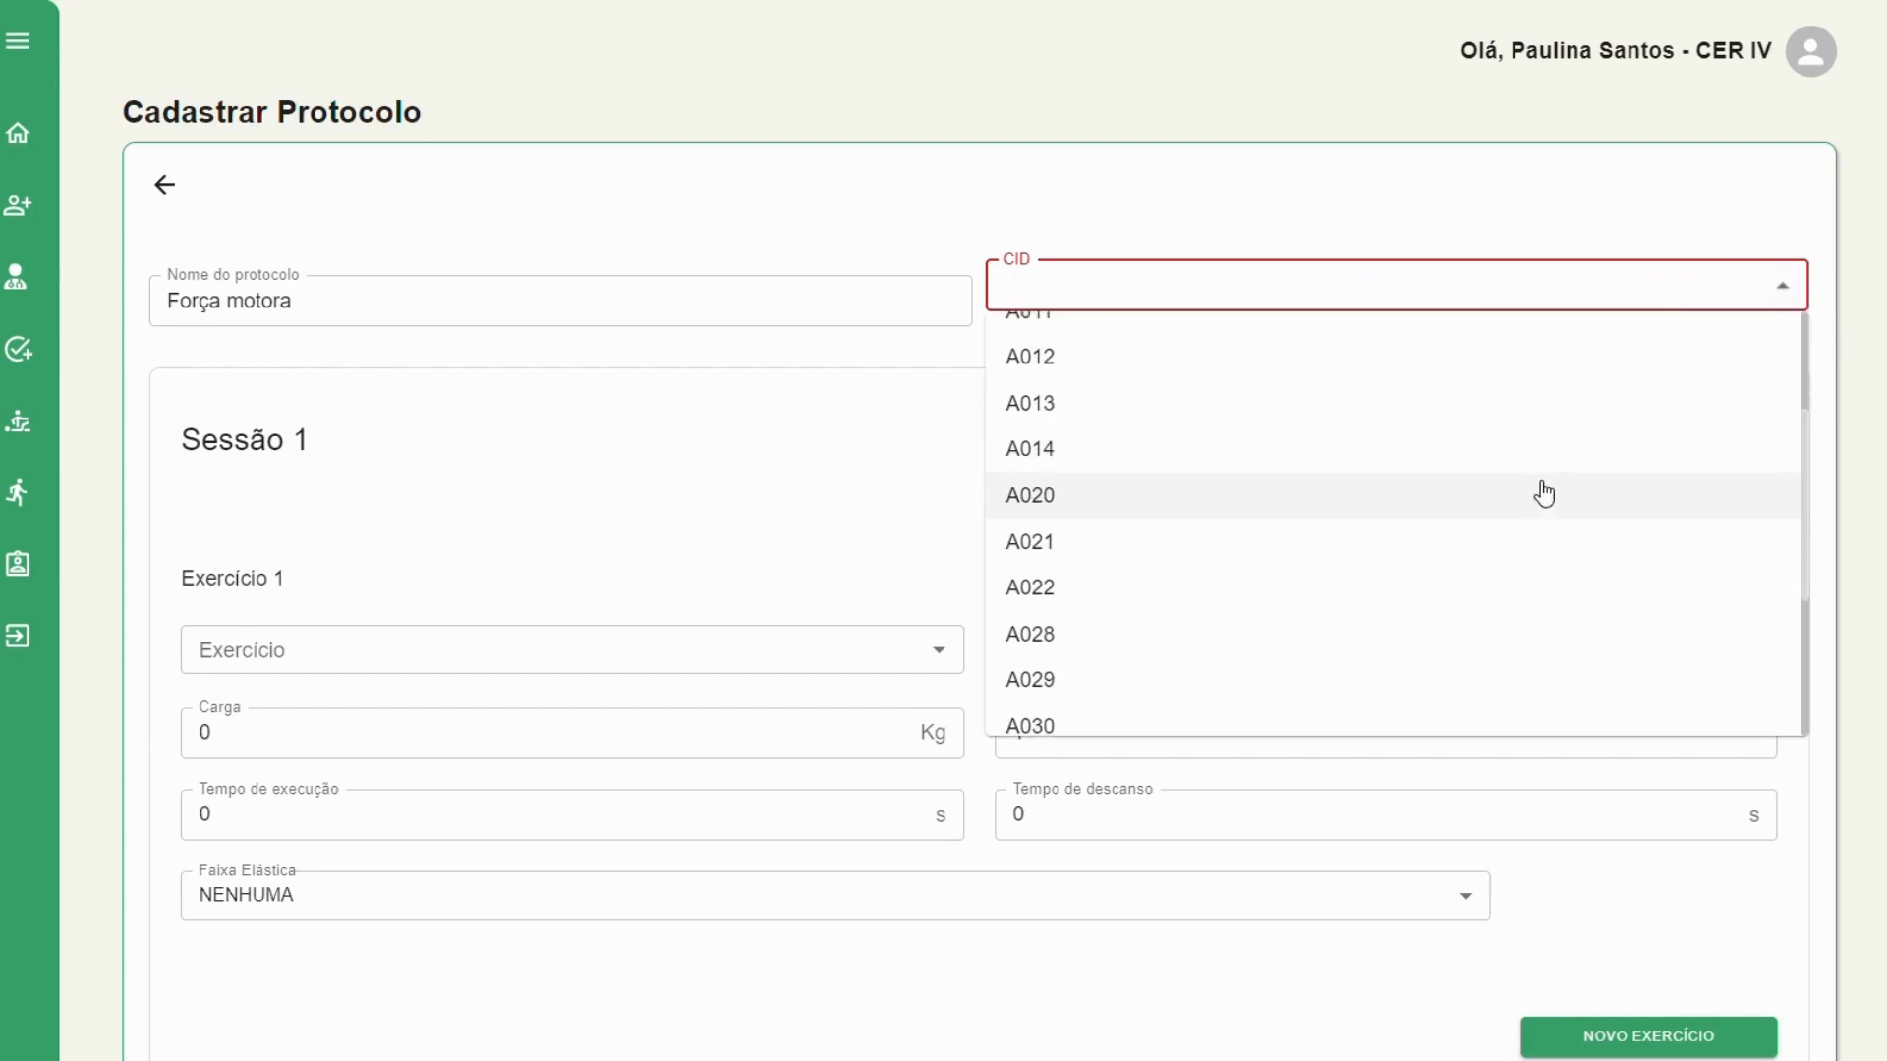
left_click(1110, 570)
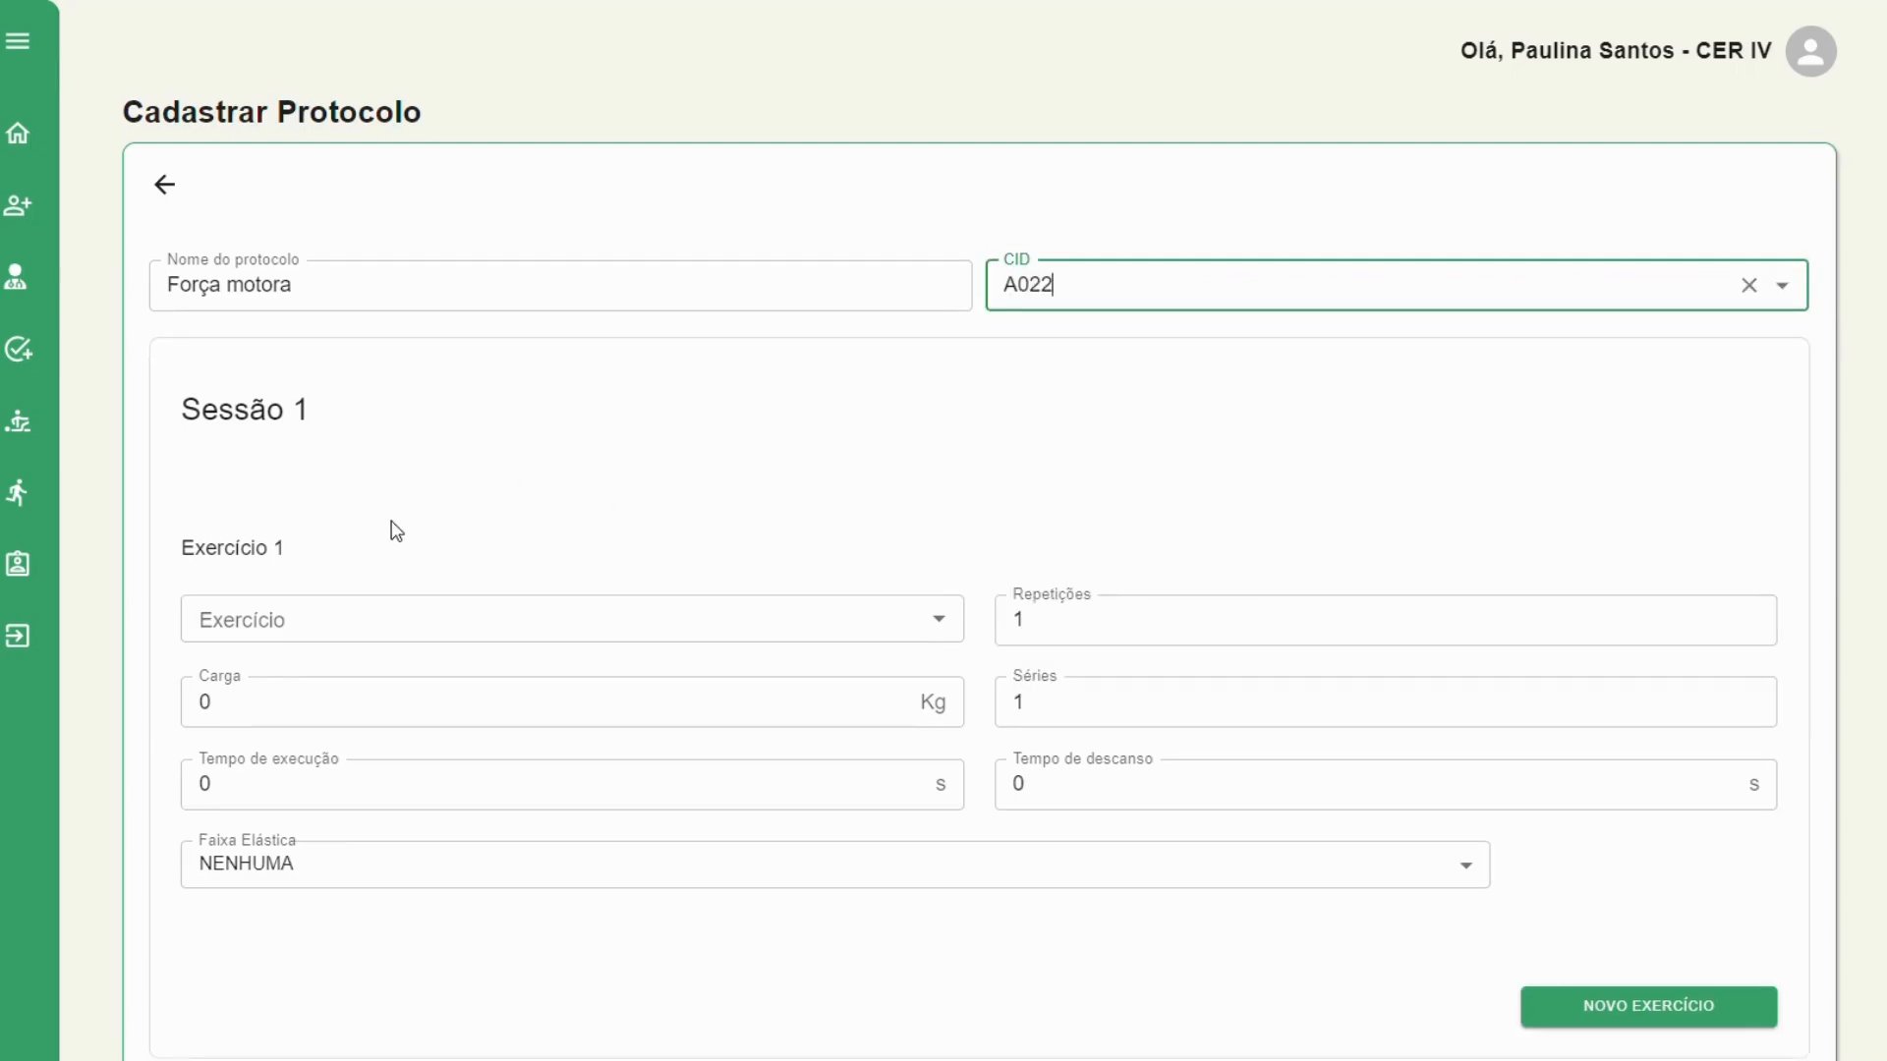
Choose Prancha as exercise 1 of session 1 and set its repetitions to 5
scroll(412, 521, "down", 2)
left_click(392, 444)
left_click(297, 182)
left_click(1169, 440)
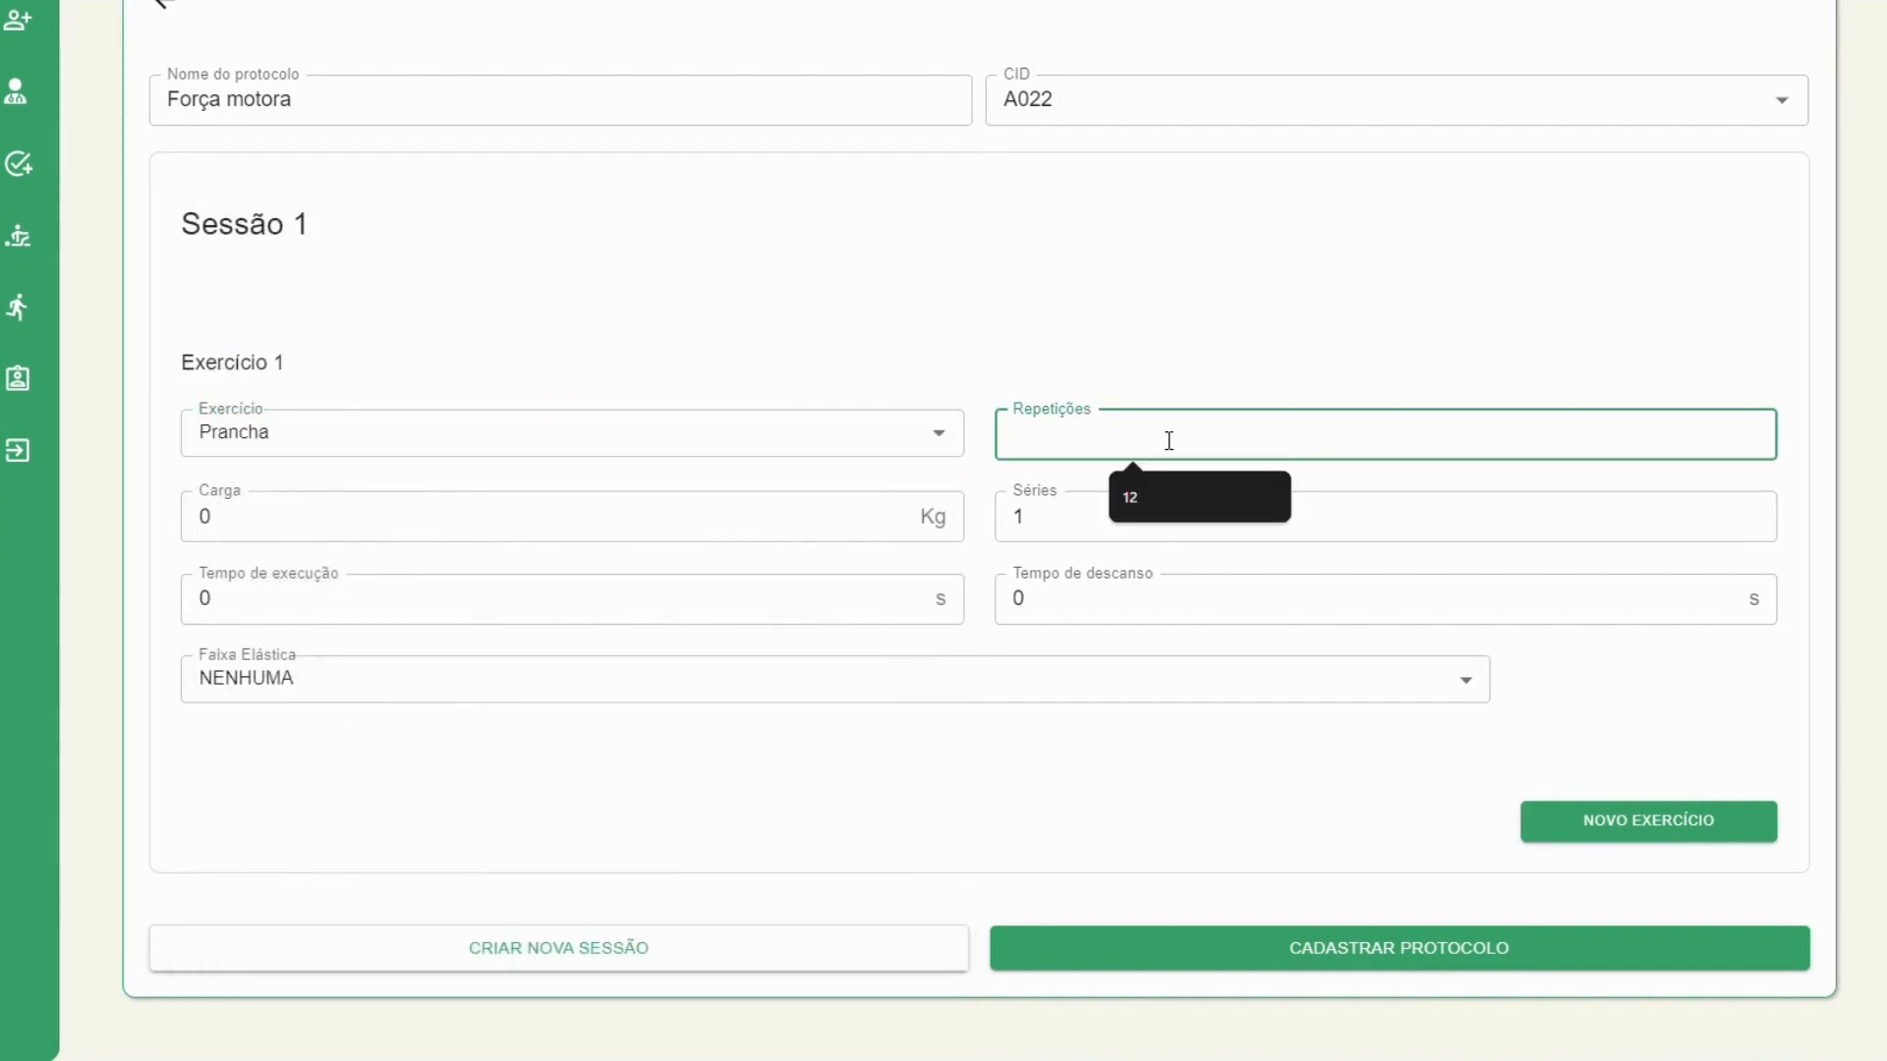
left_click(1169, 441)
type("5")
Set exercise 1 of session 1 to 3 series, 30 s execution time and 60 s rest
left_click(1071, 521)
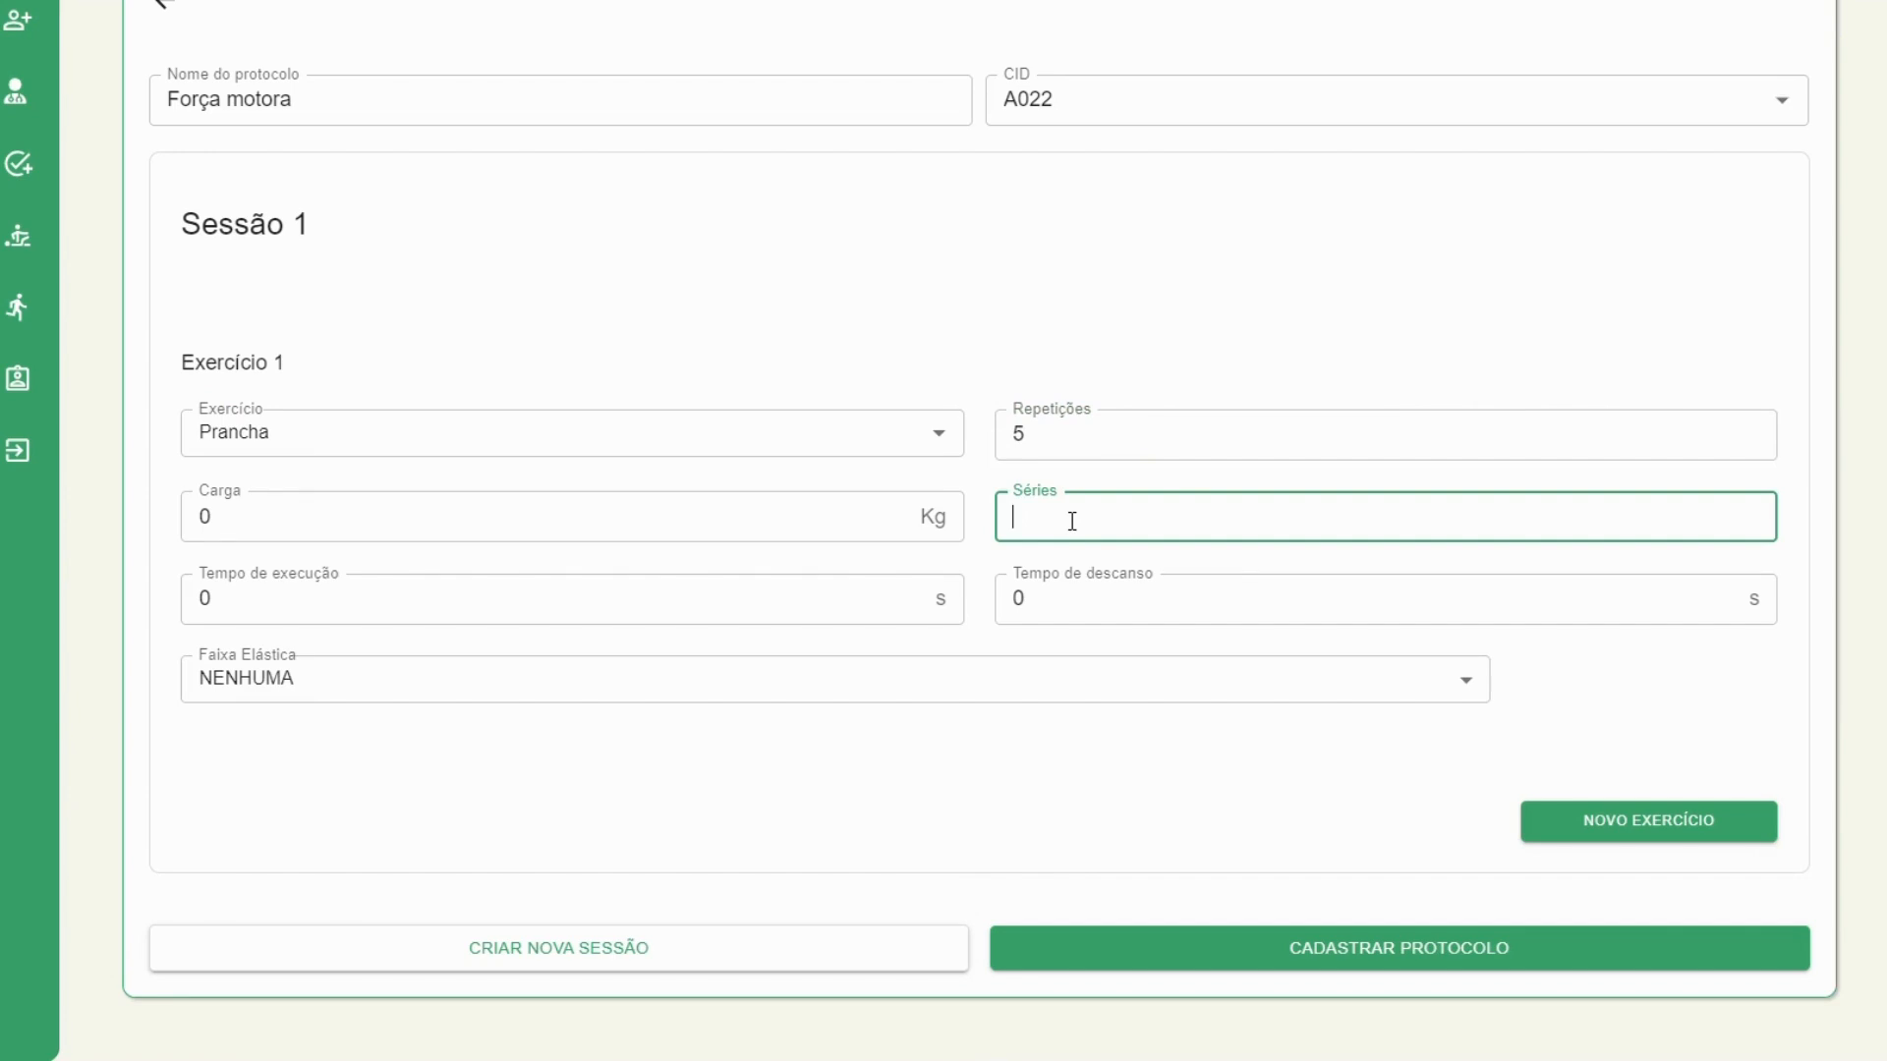
left_click(649, 590)
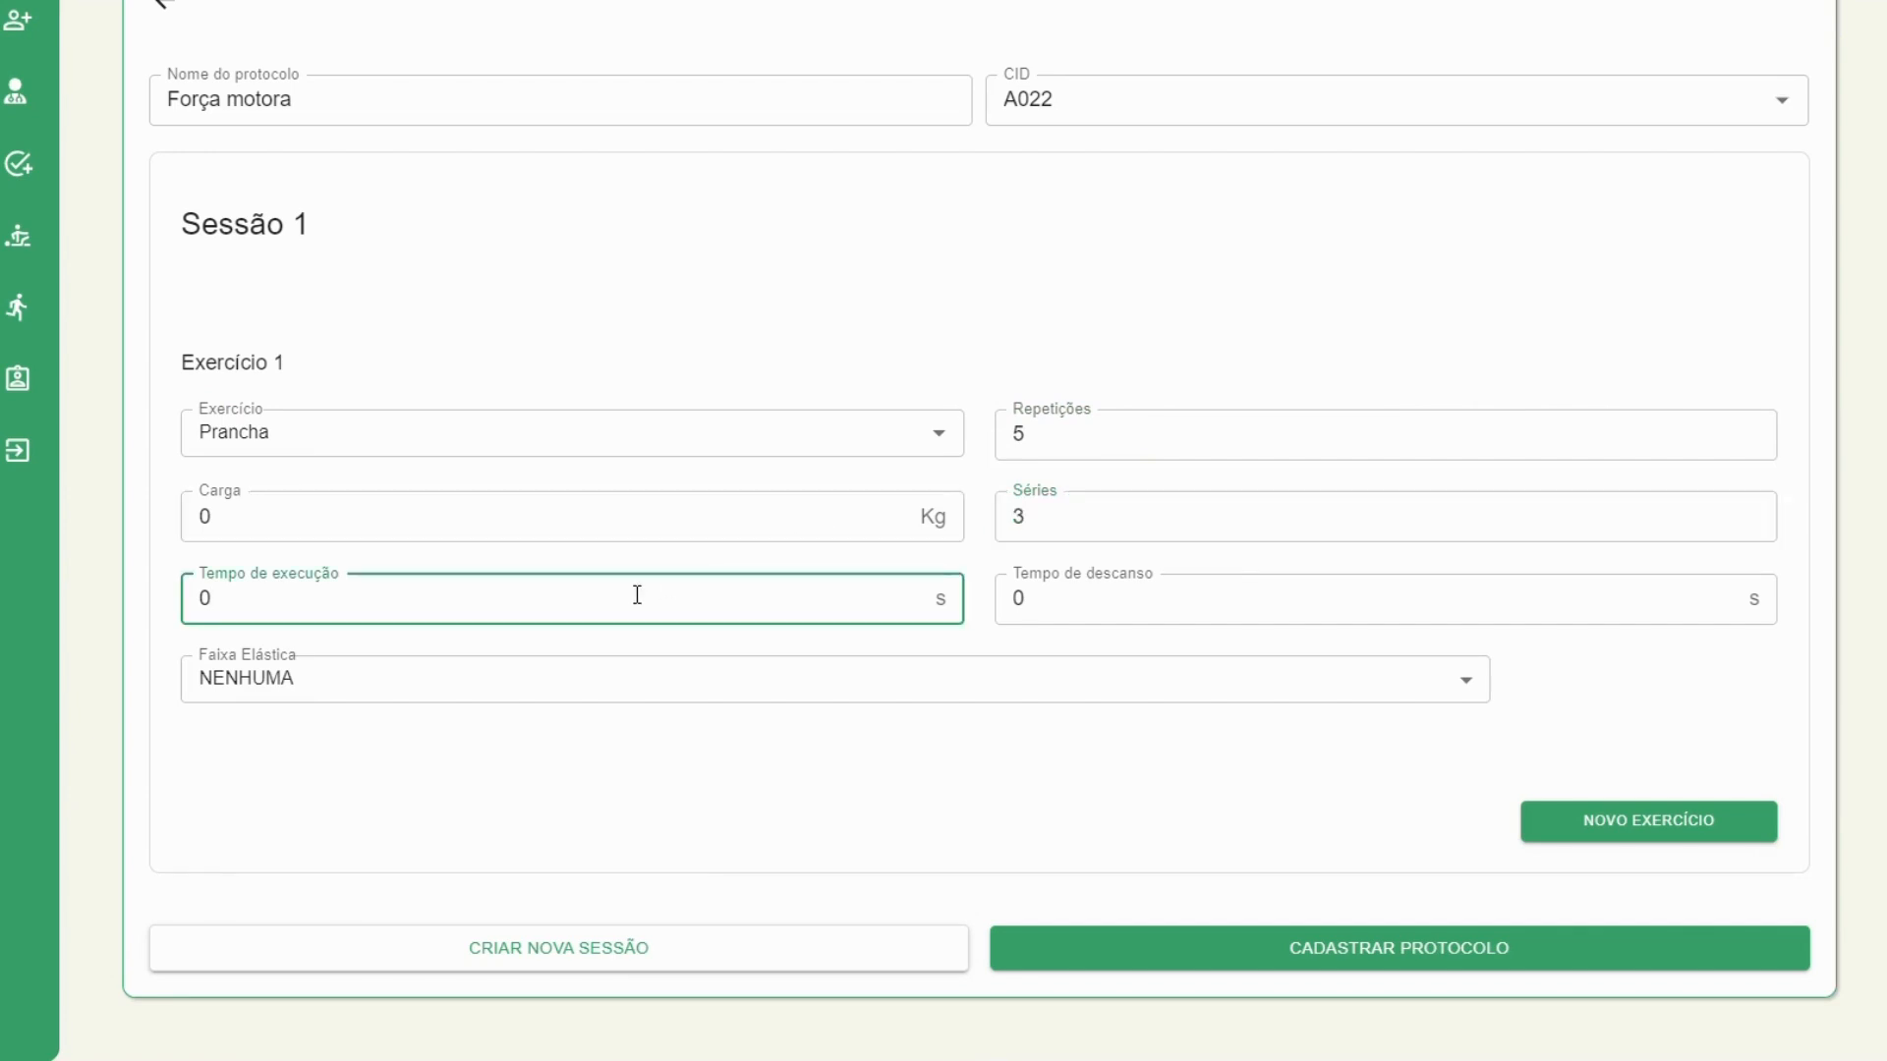
key("Tab")
type("60")
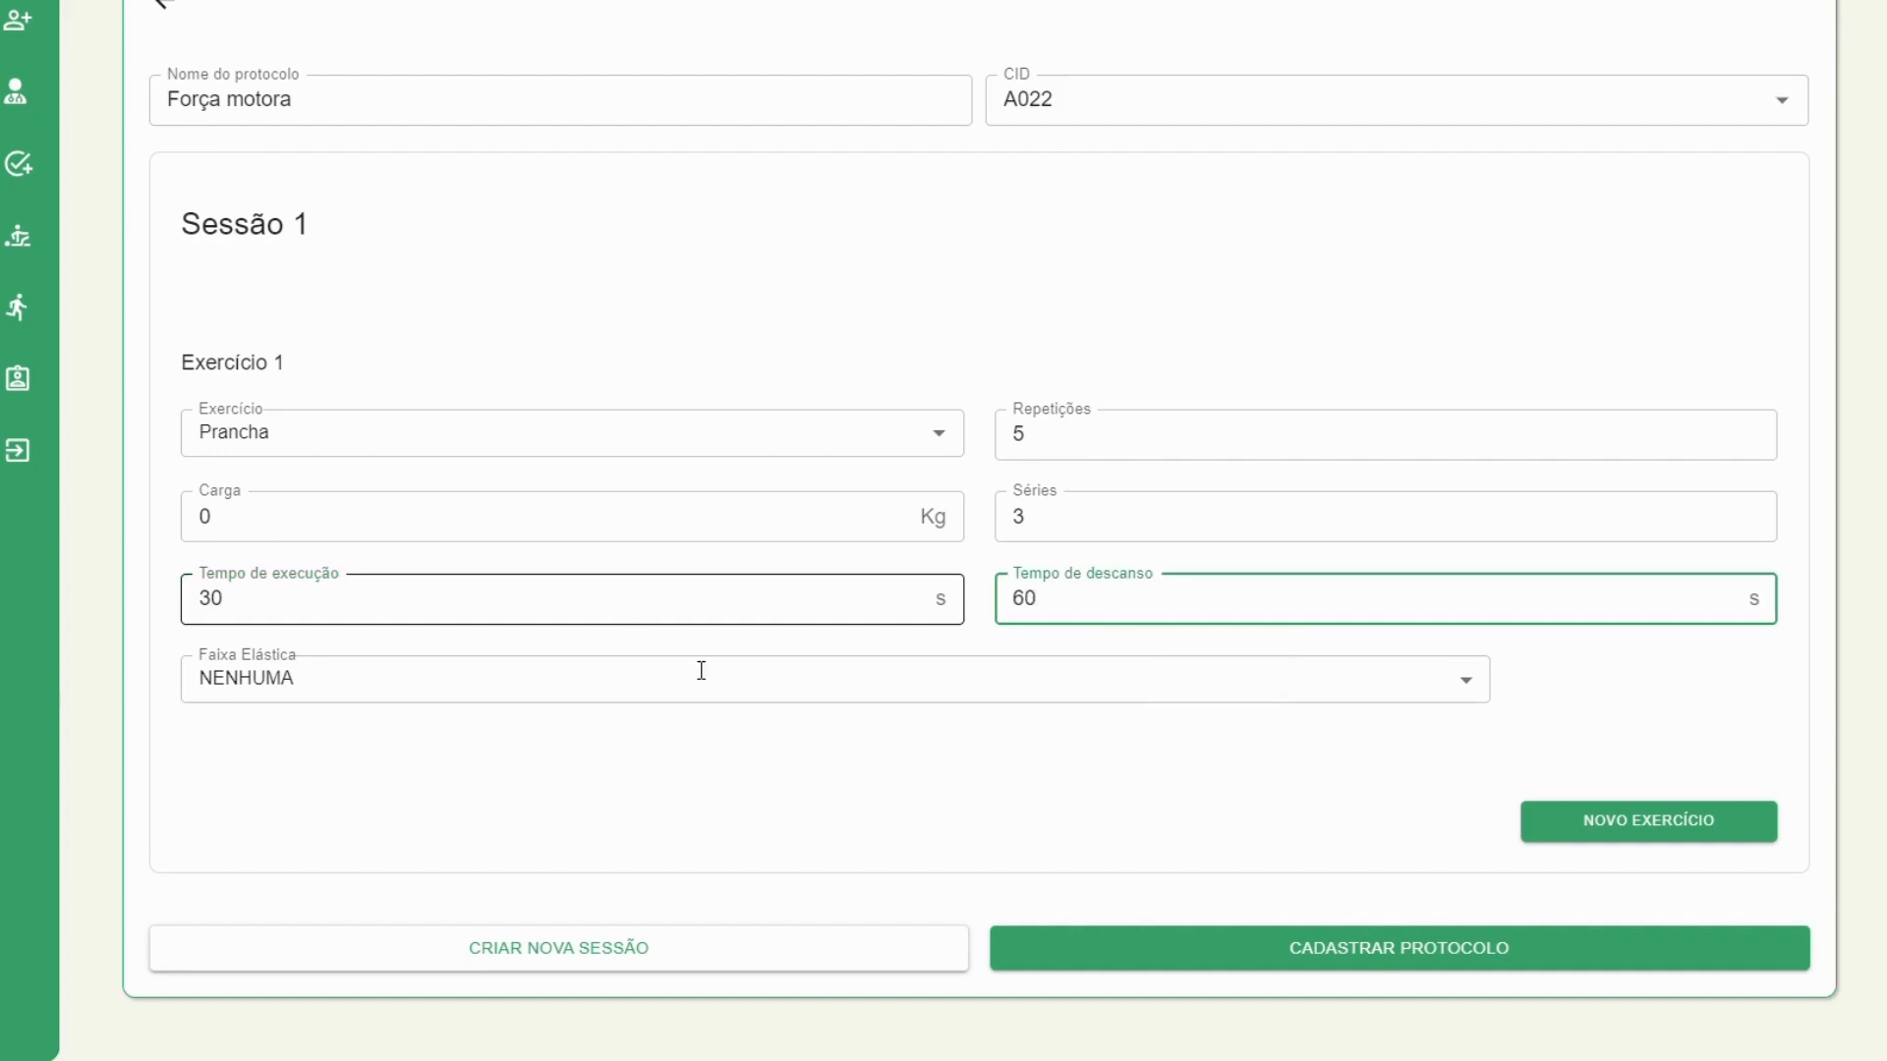
Add two more exercises to session 1, the third being Alongamento with 3 repetitions, 3 series, 30 s execution and 15 s rest
left_click(1744, 831)
scroll(757, 580, "down", 4)
left_click(747, 556)
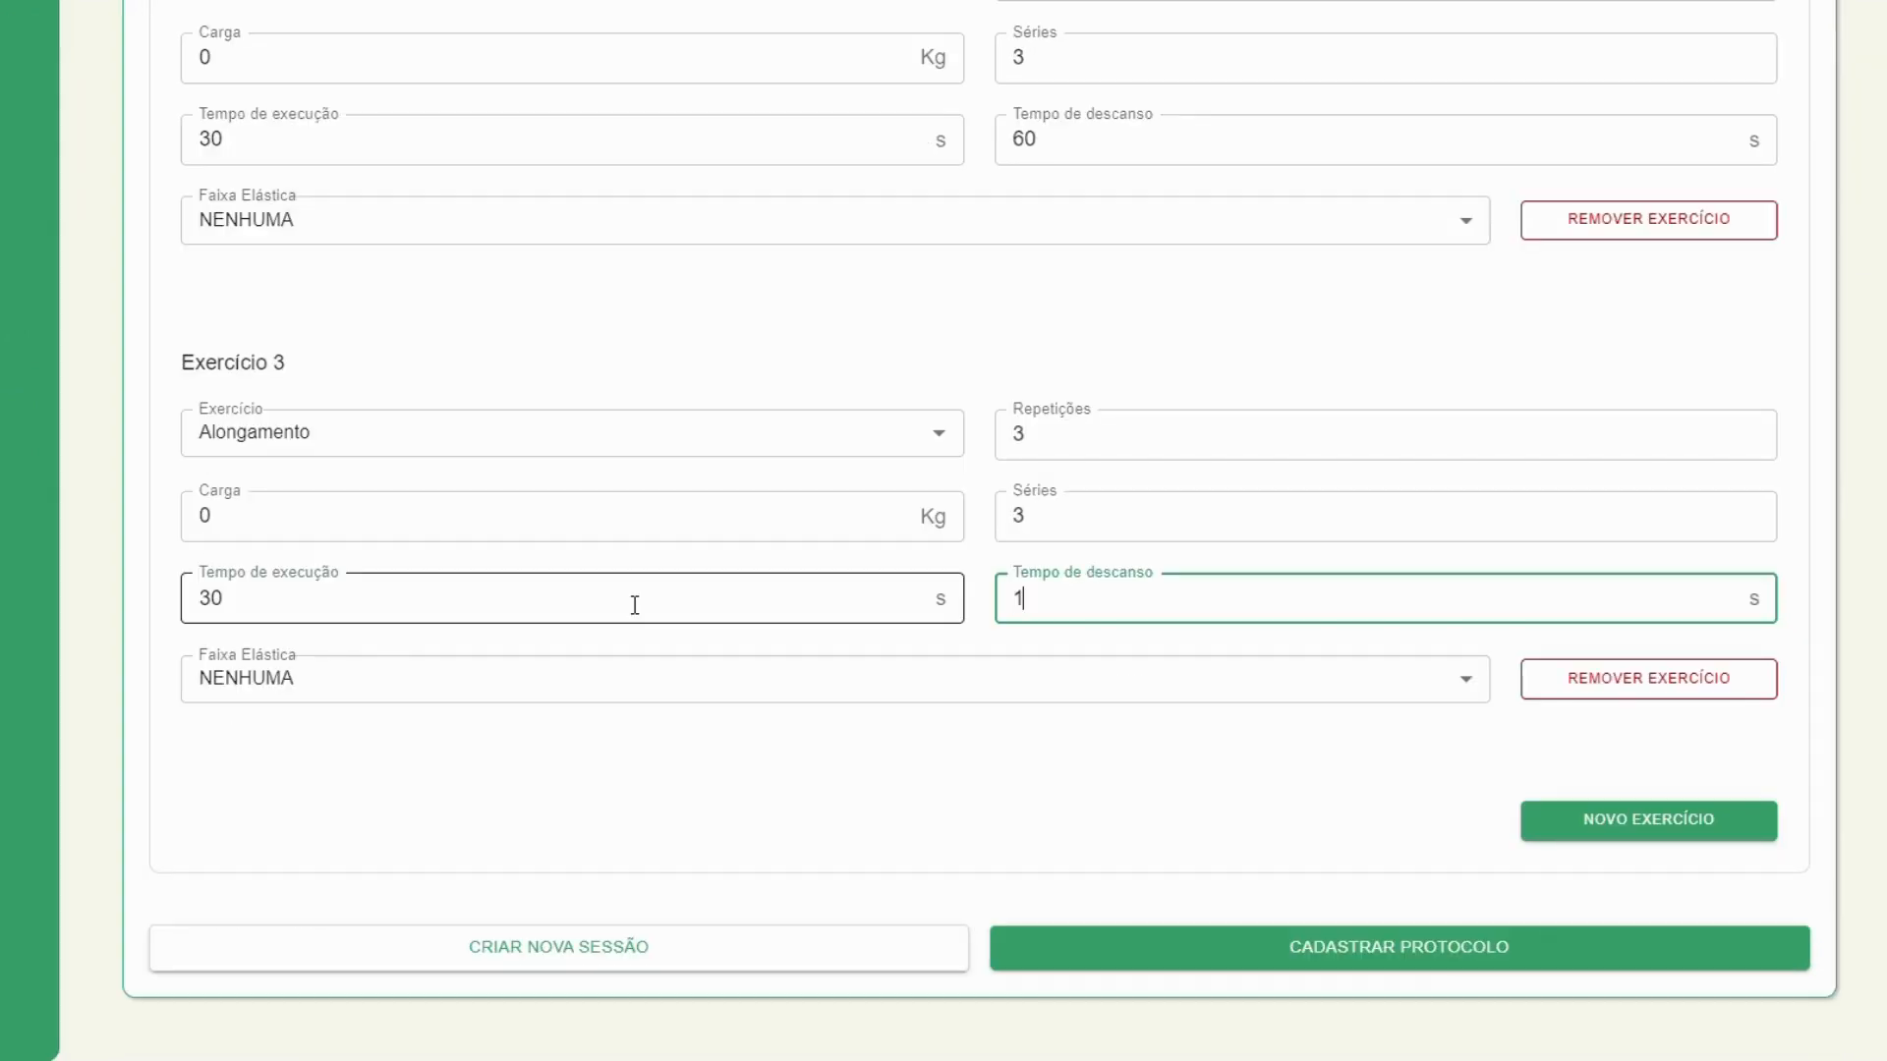
left_click(1128, 854)
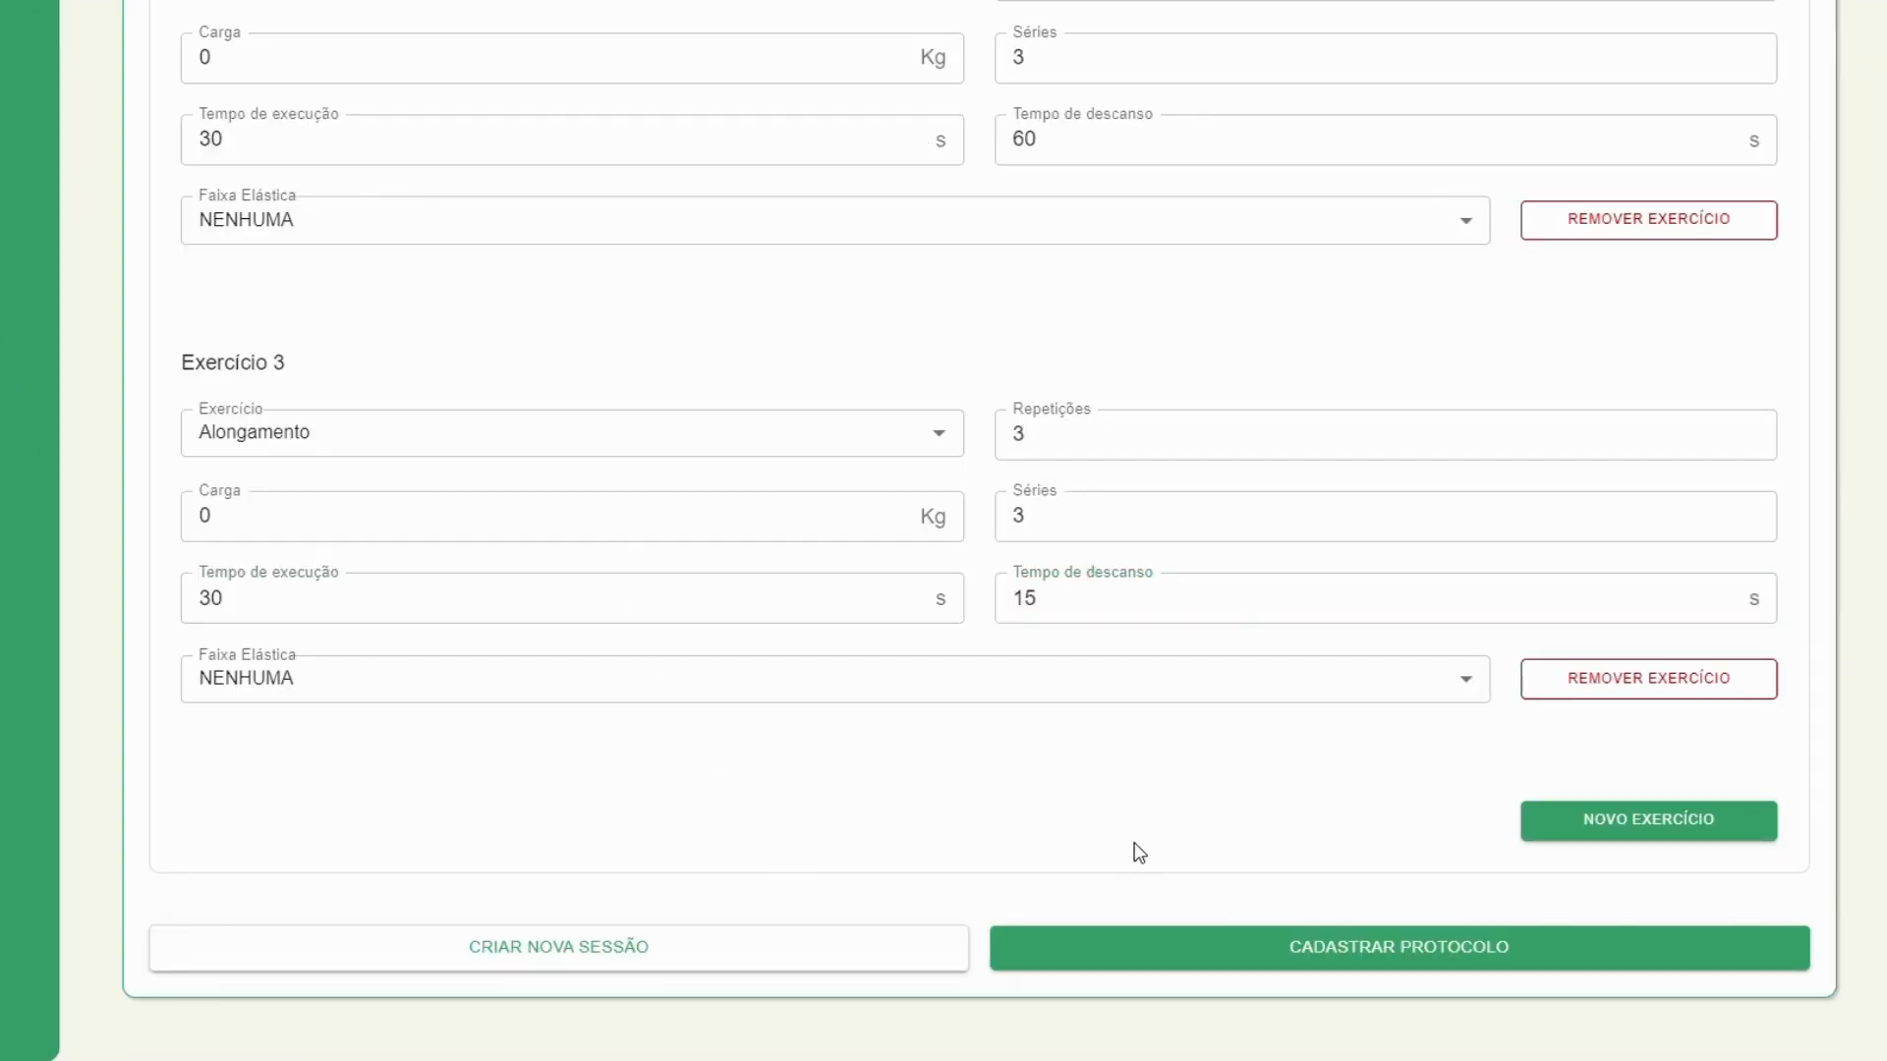
Create session 2 and set its exercise 1 to Agachamento GIF with 12 repetitions
left_click(610, 951)
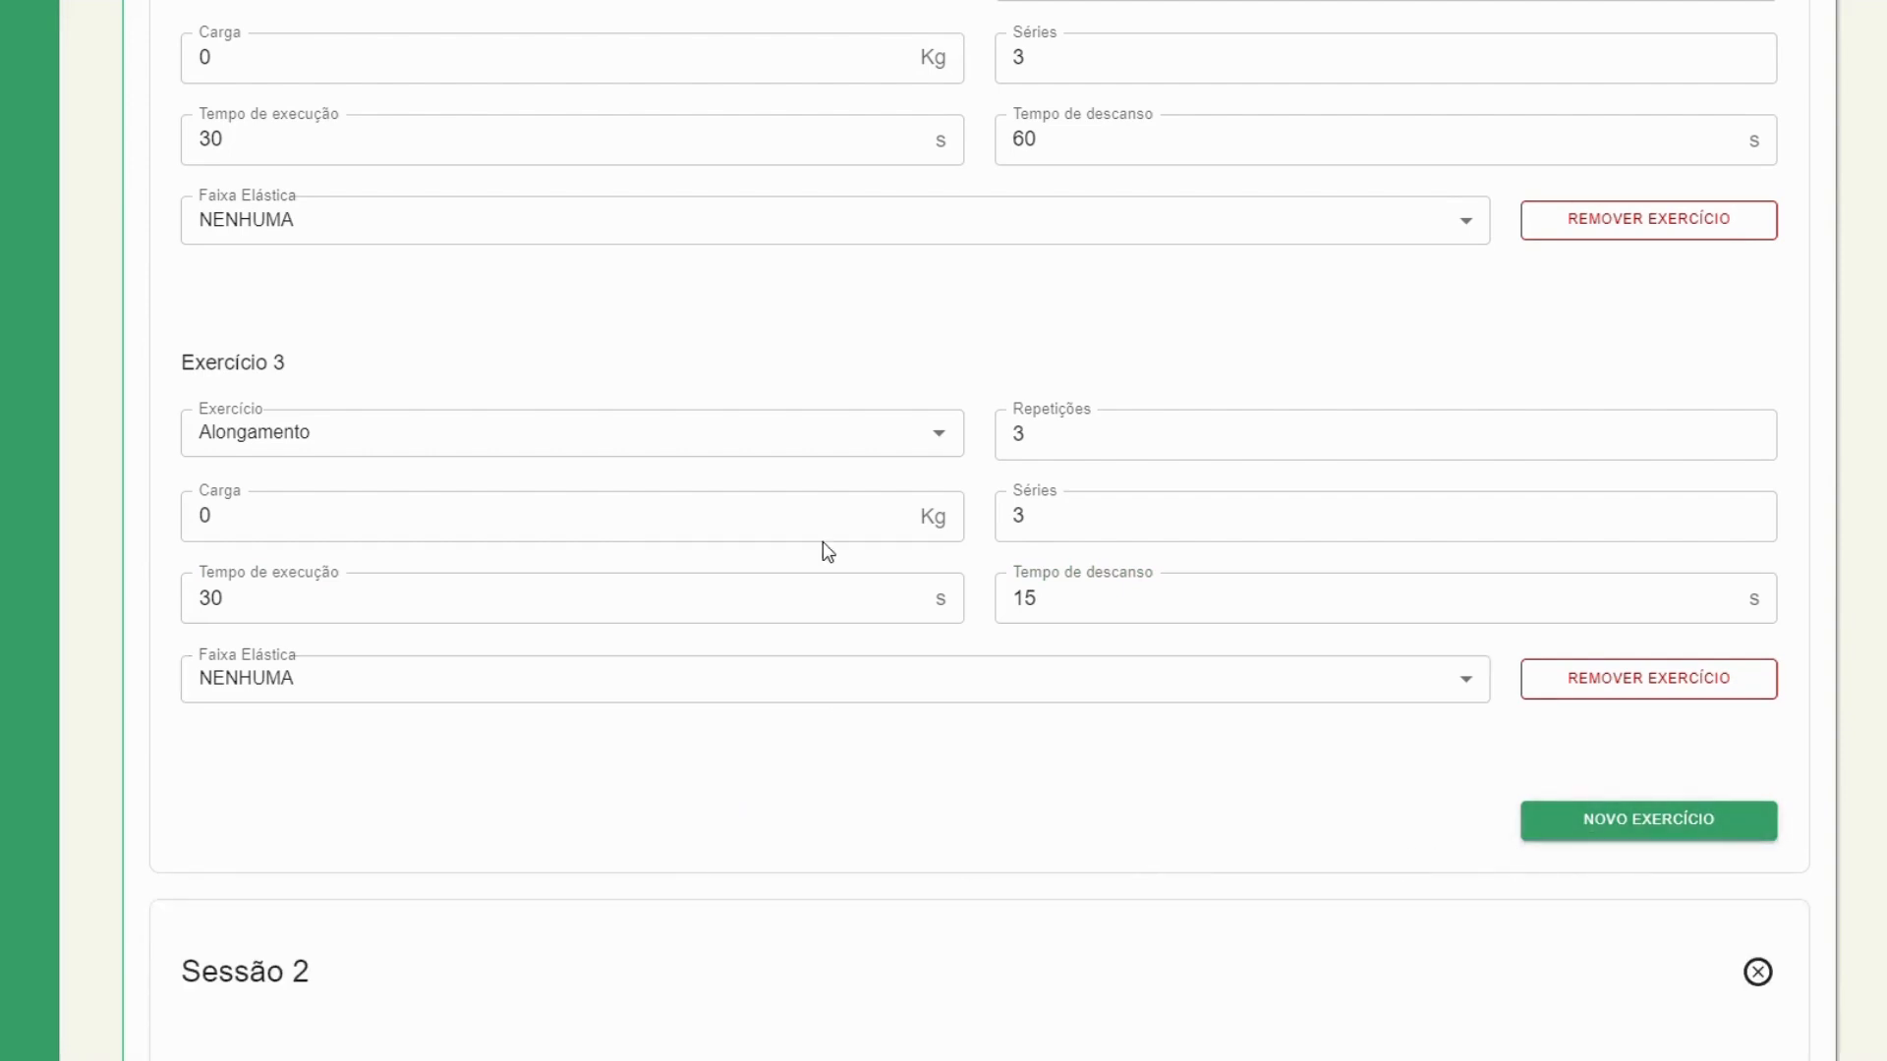
scroll(822, 540, "down", 8)
left_click(542, 445)
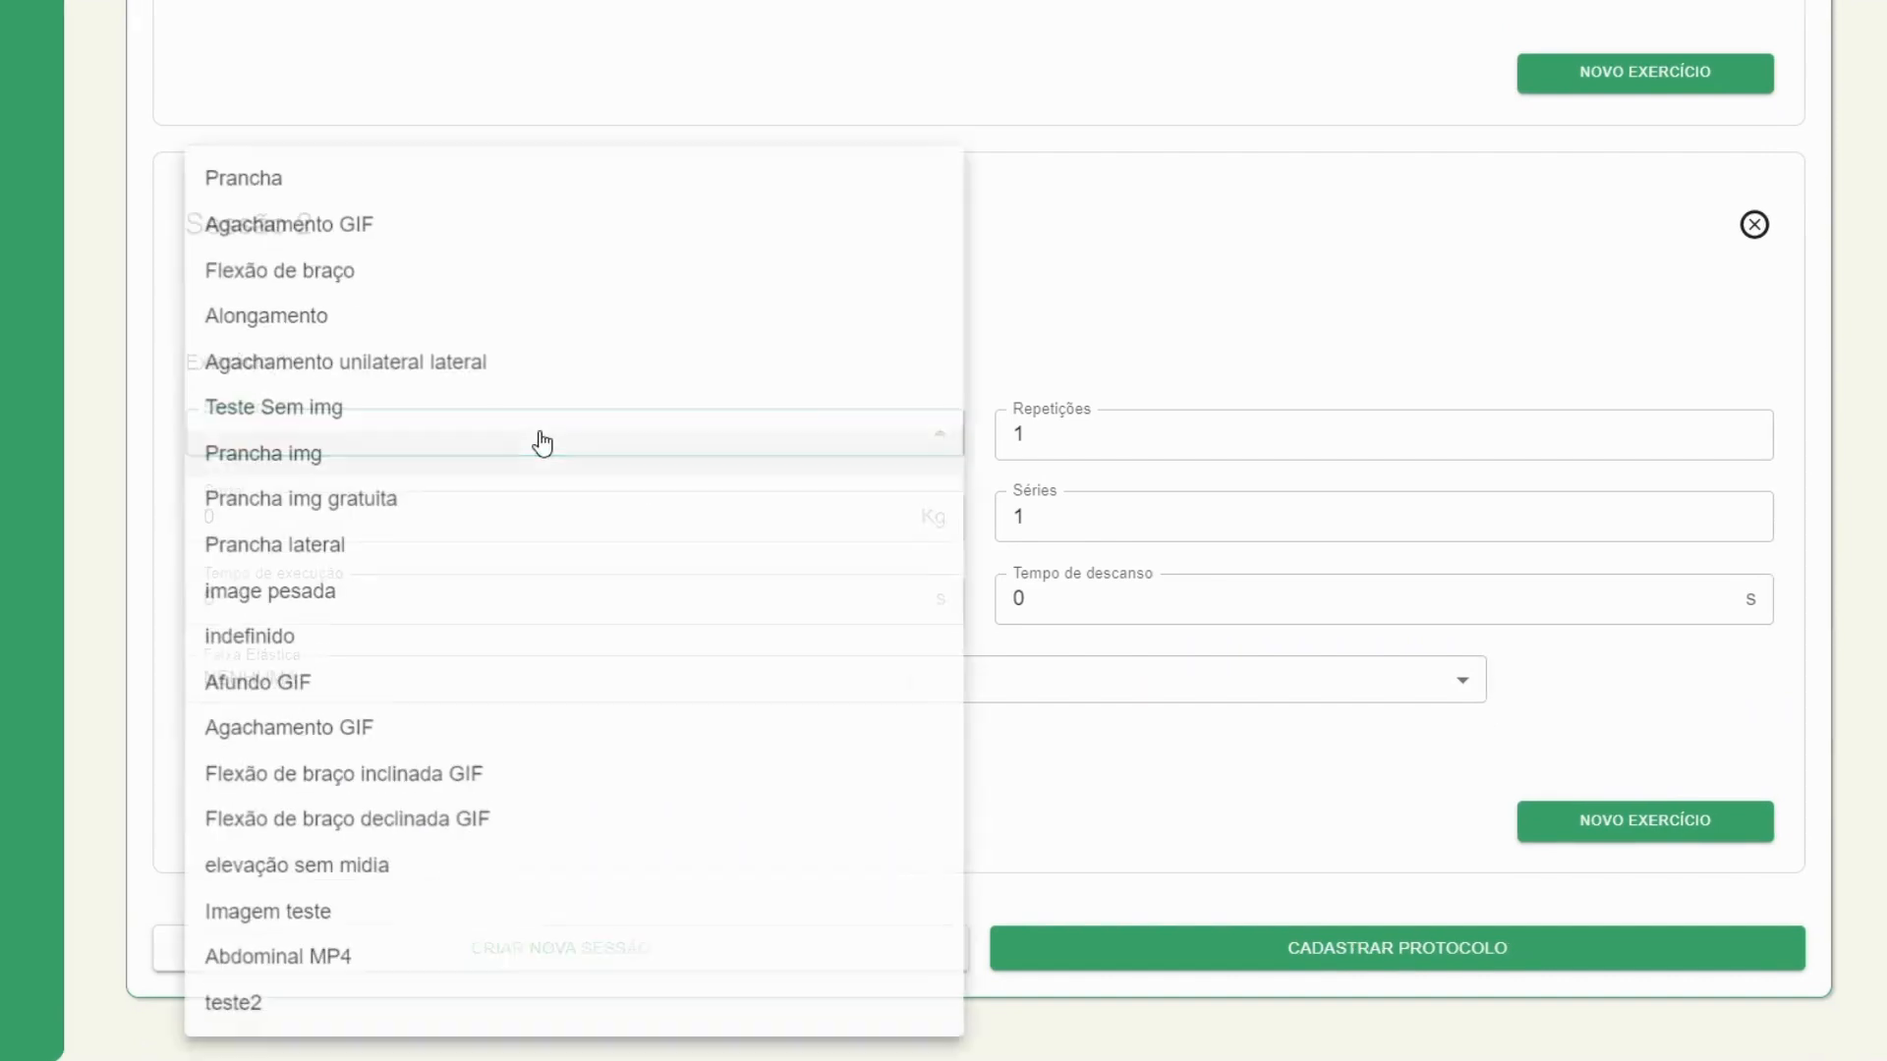
left_click(454, 240)
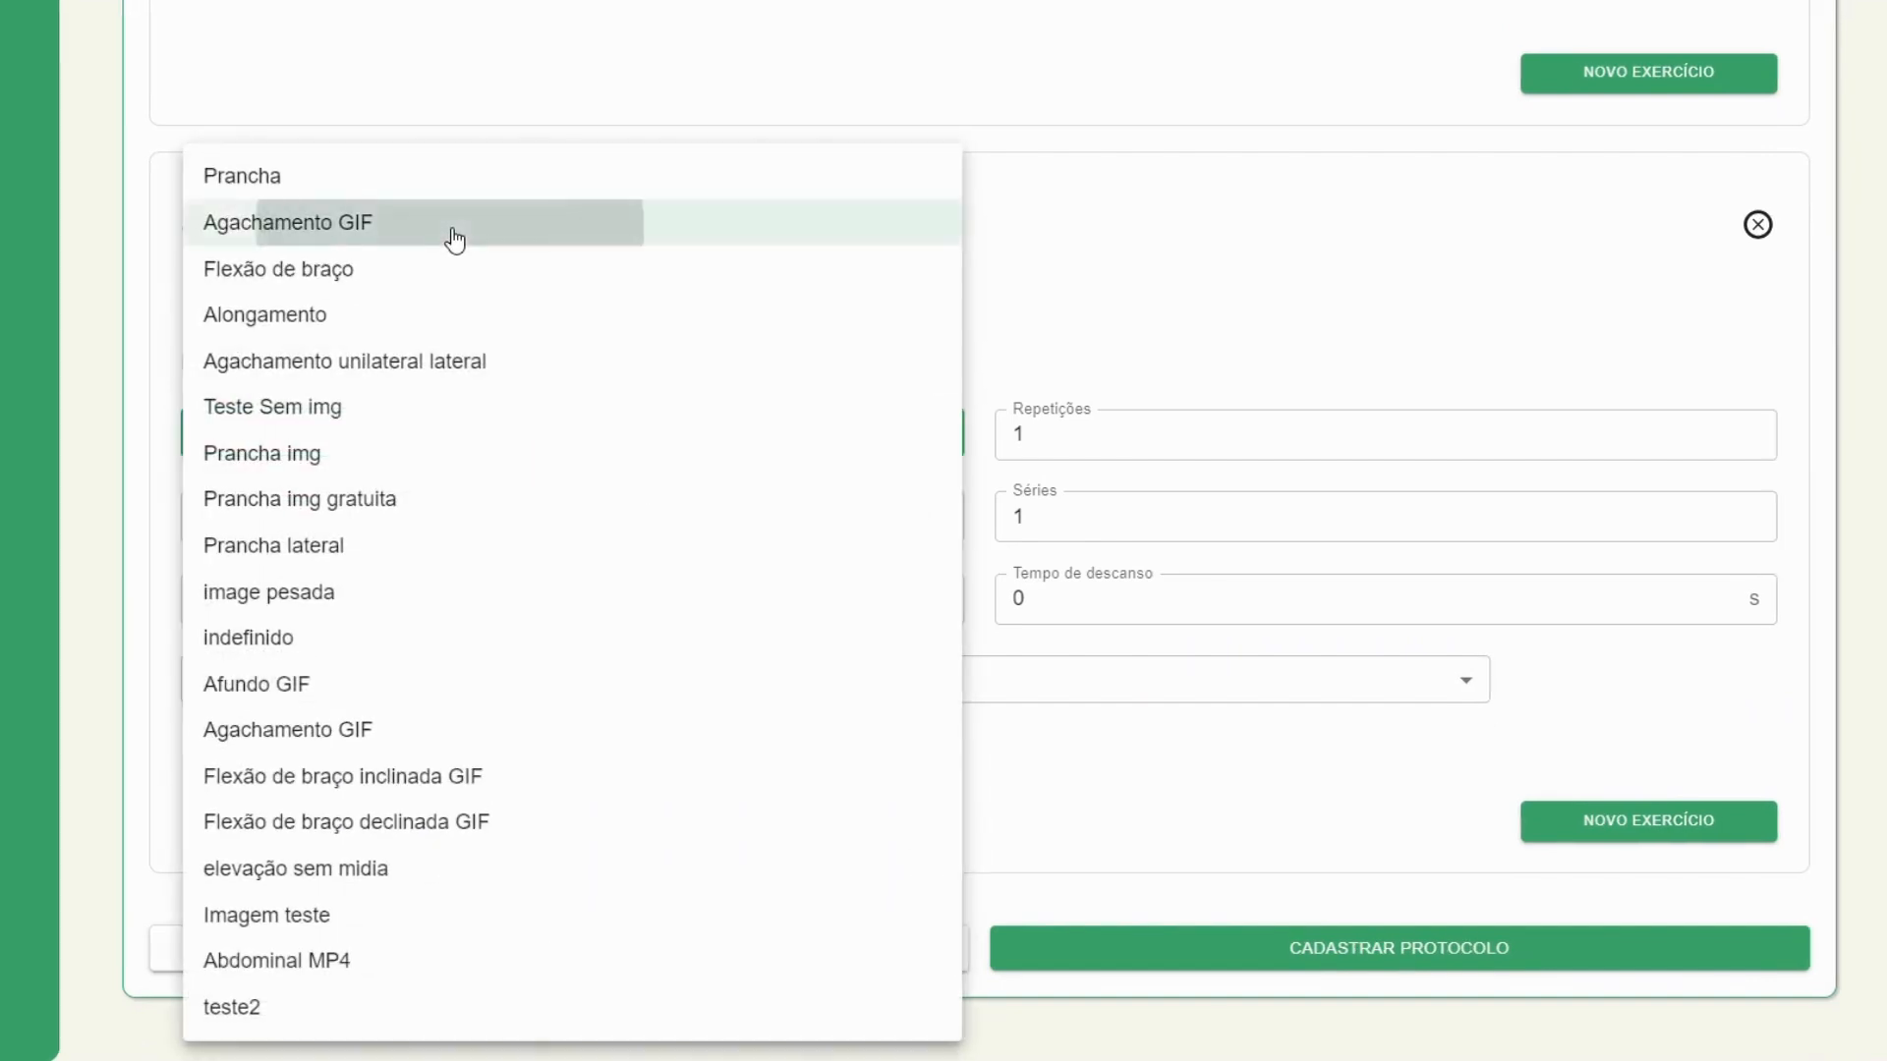
left_click(1154, 443)
key("BackSpace")
type("12")
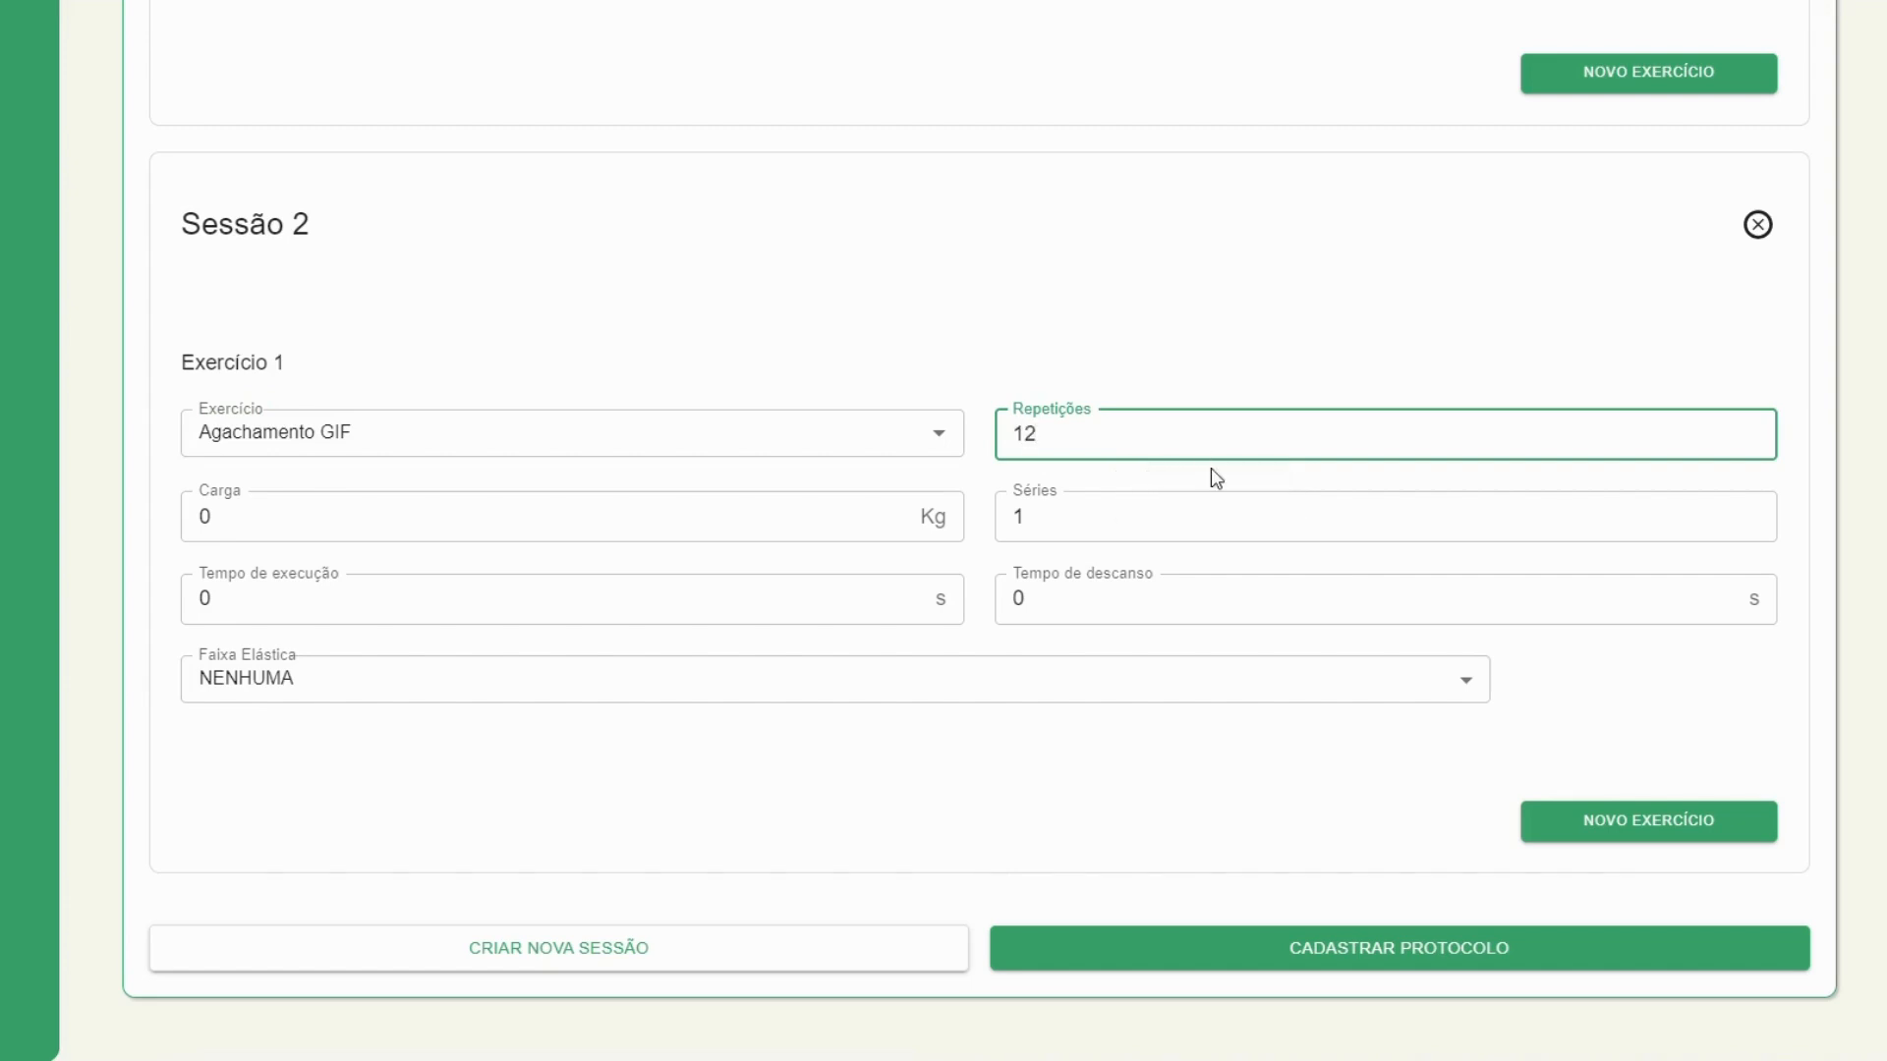
Complete exercise 3 of session 2 as Flexão de braço inclinada GIF with 12 repetitions, 3 series and 60 s rest, and register the protocol
left_click(728, 521)
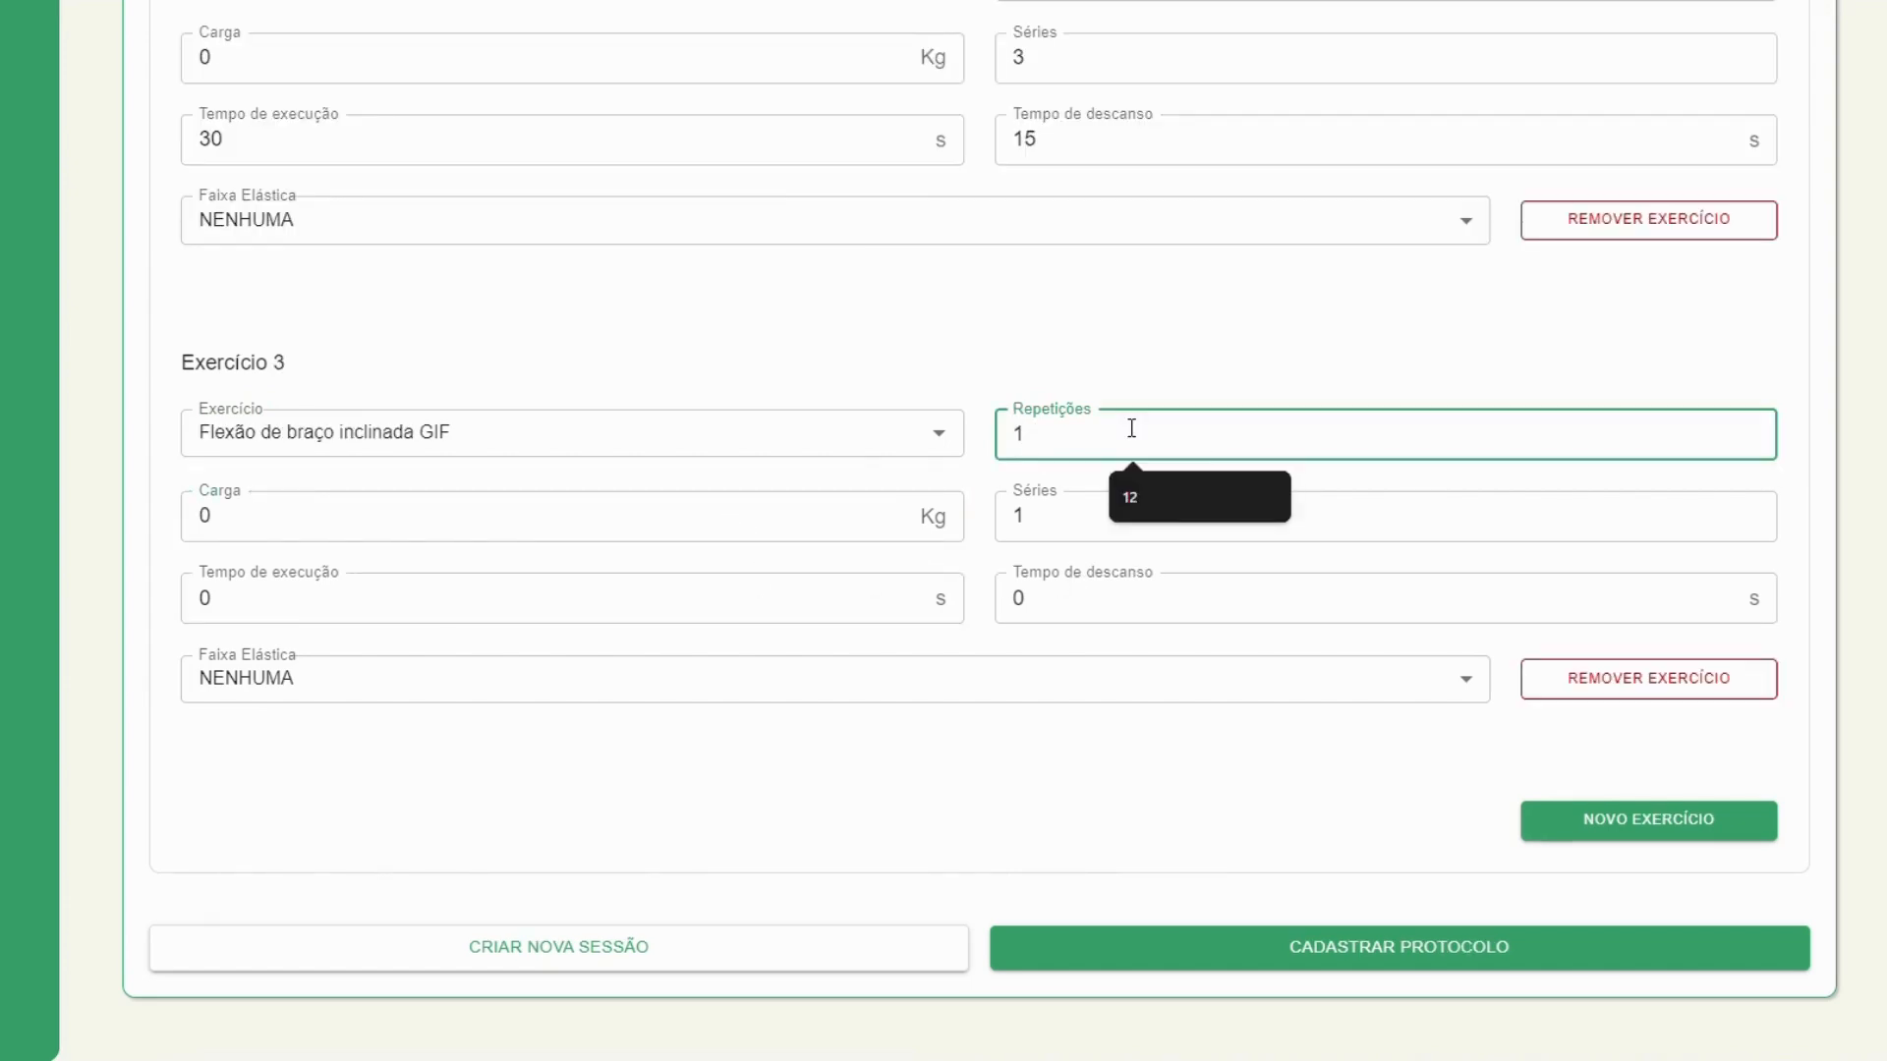
key("BackSpace")
type("12")
key("Tab")
key("Tab")
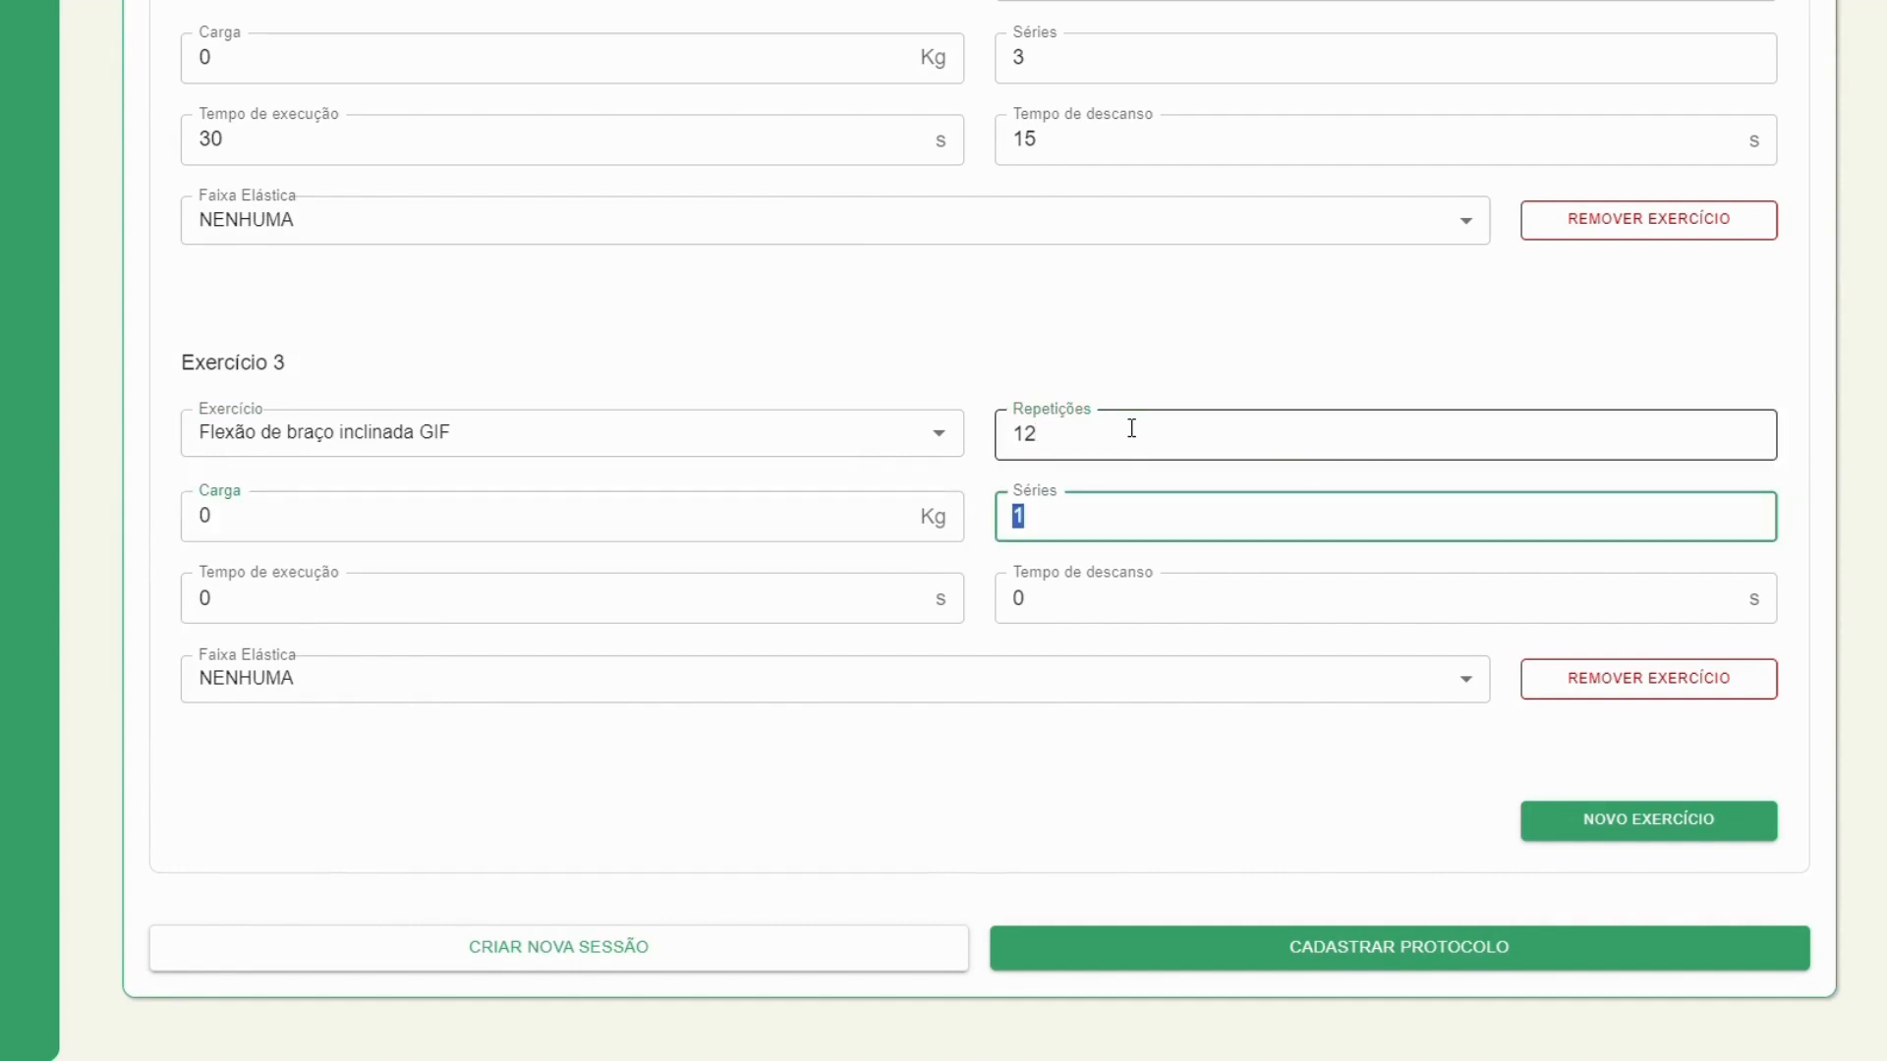
type("3")
key("Tab")
key("Tab")
type("60")
left_click(1431, 880)
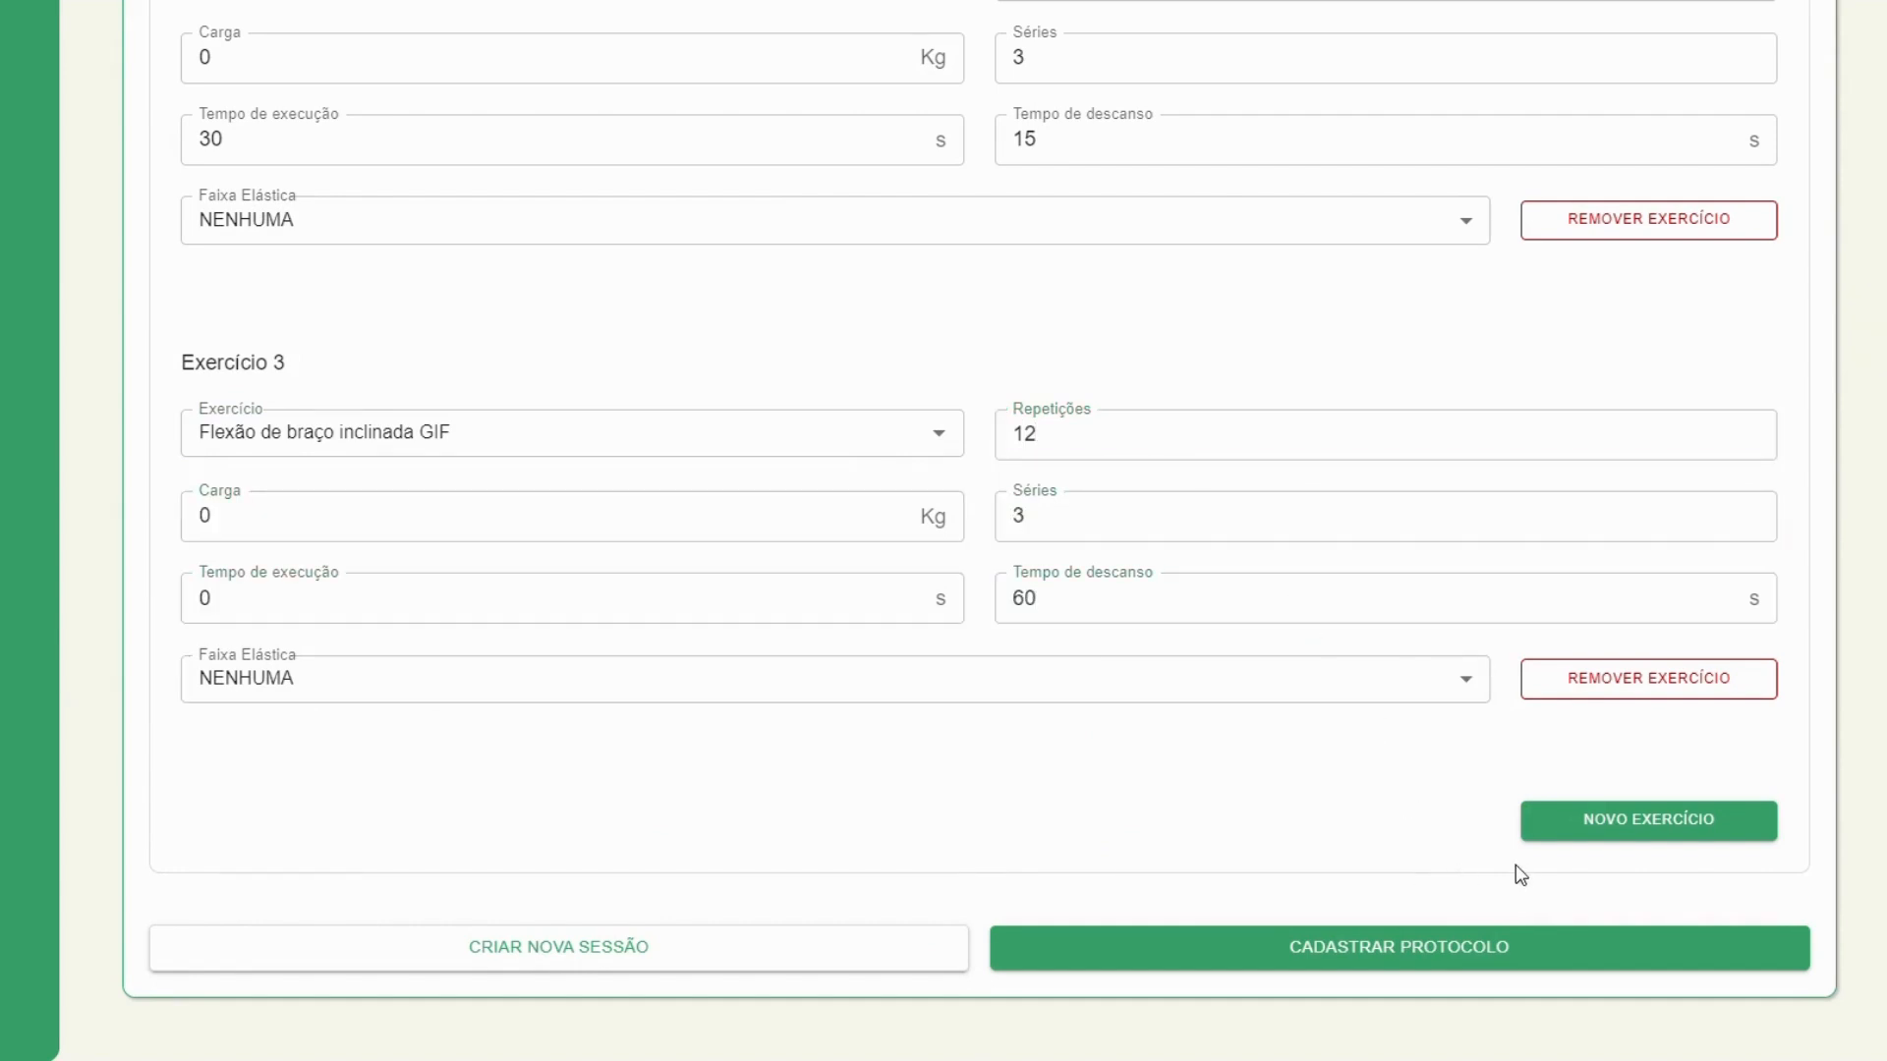
left_click(1477, 958)
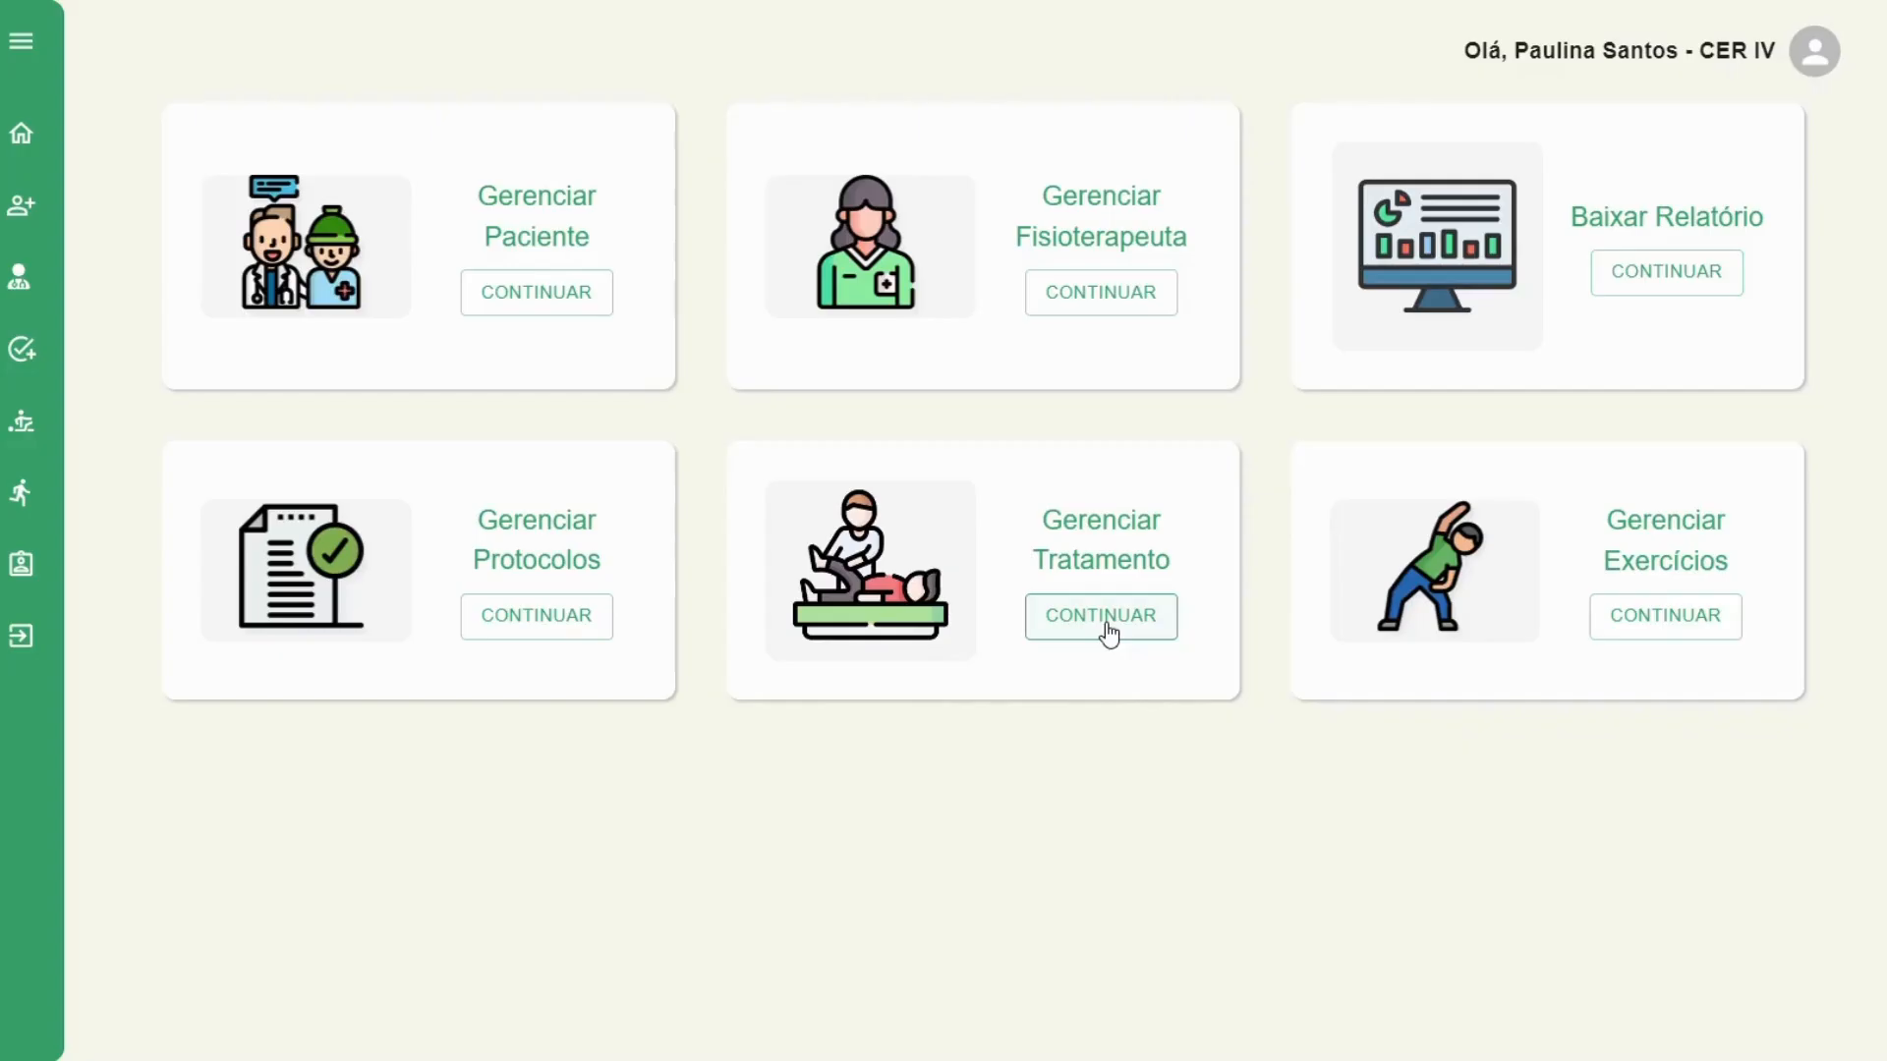
Start a new treatment for the first listed patient in treatment management, without a protocol
left_click(1104, 629)
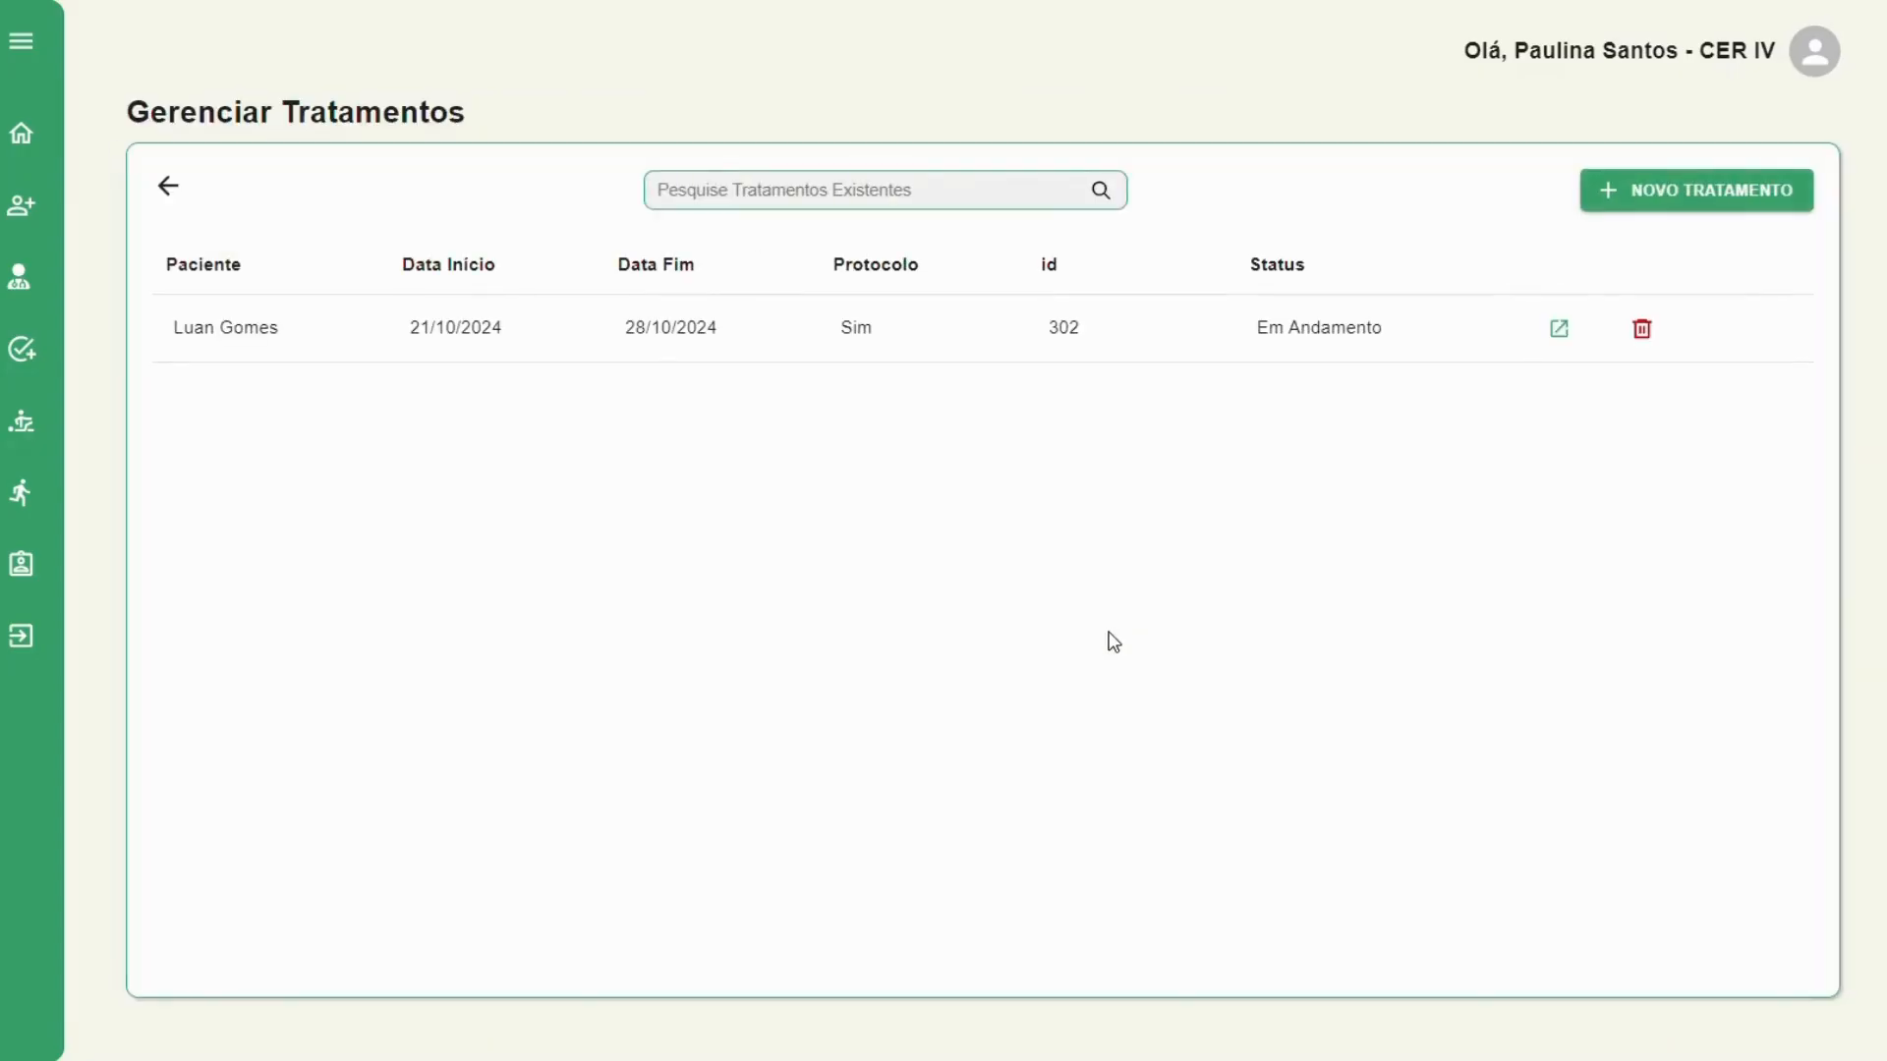
left_click(1670, 187)
left_click(1190, 439)
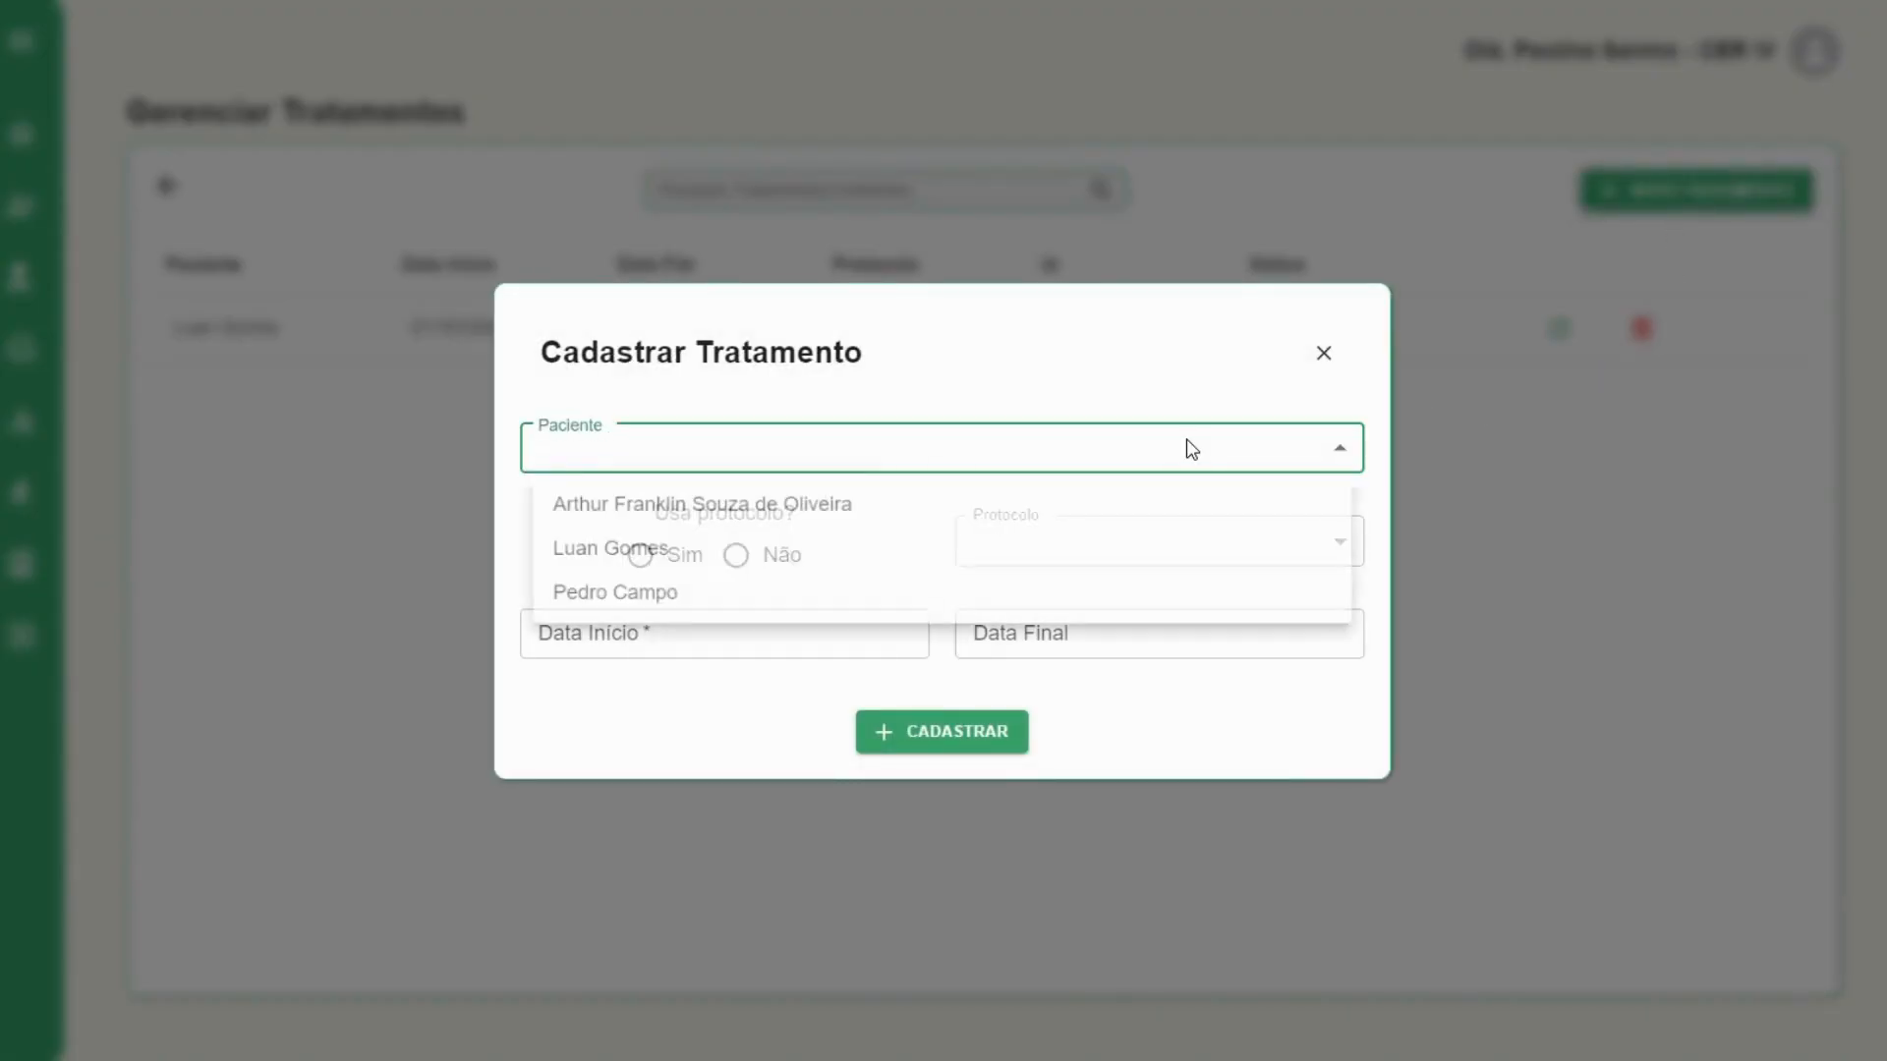
left_click(806, 507)
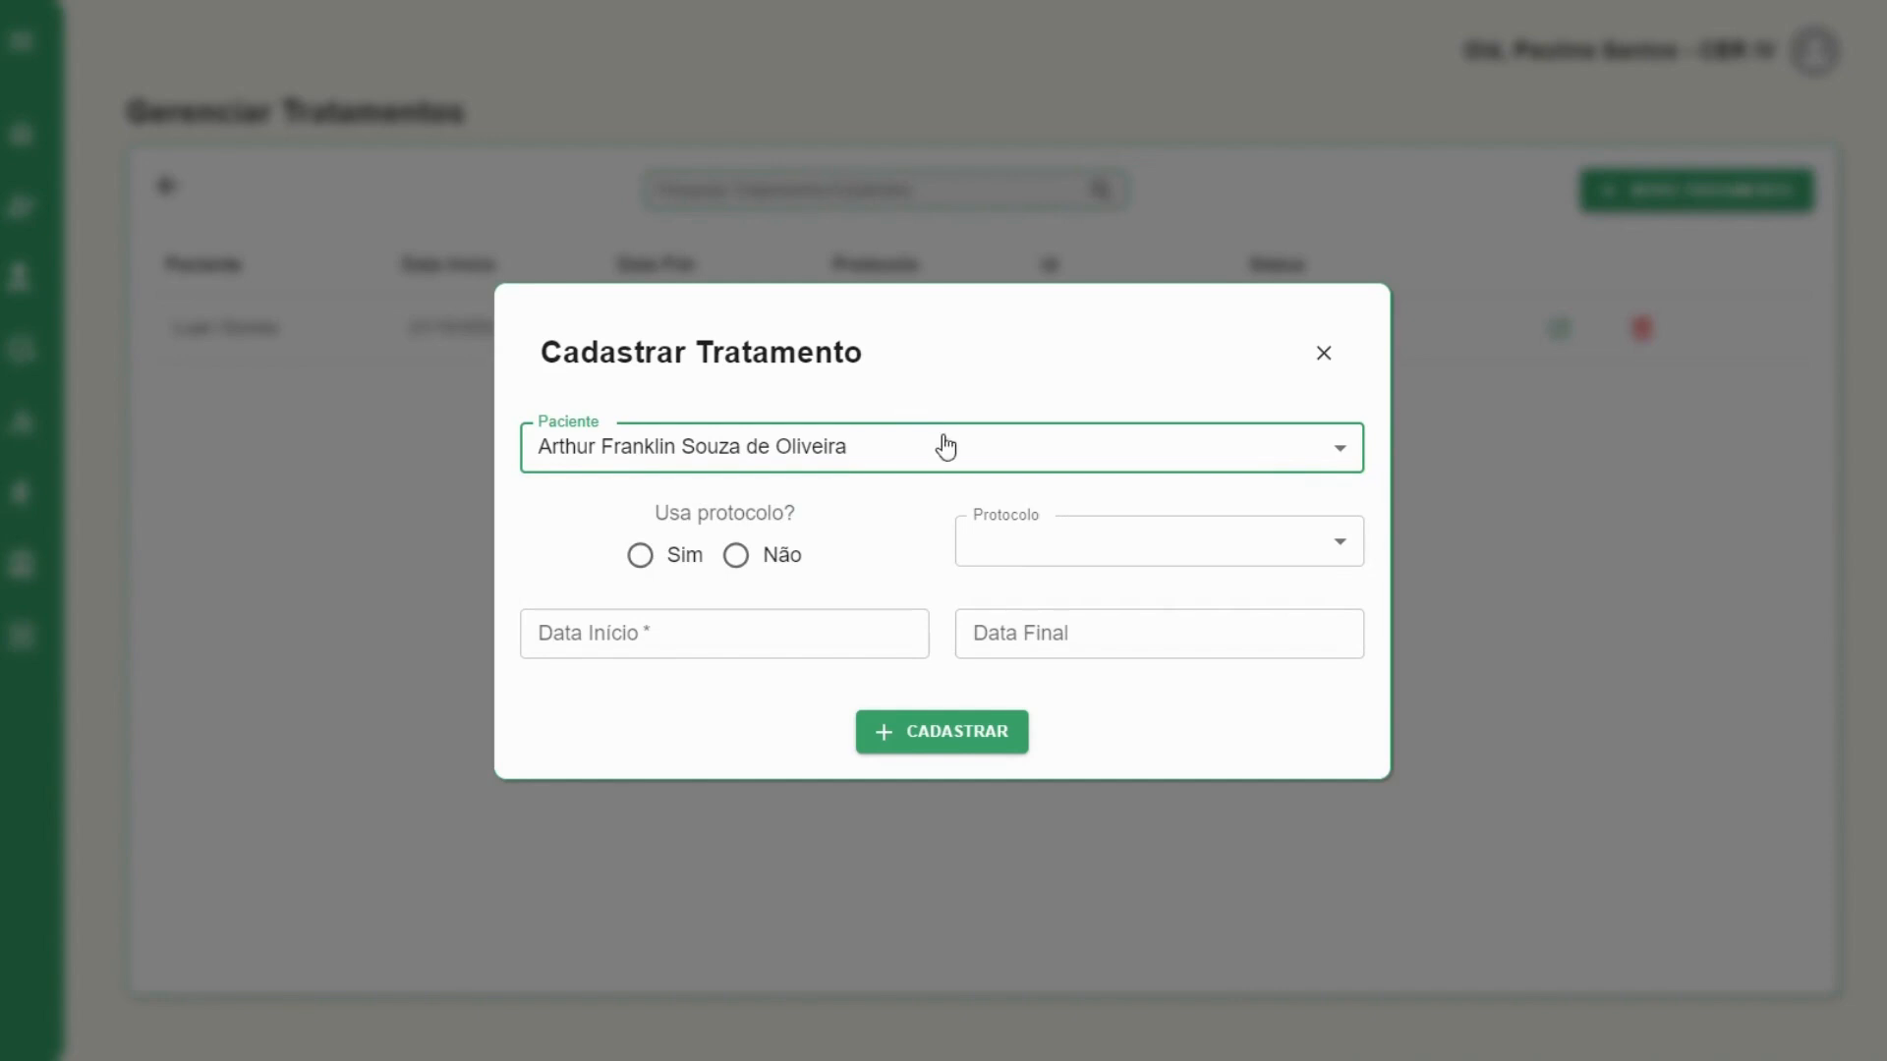
left_click(742, 556)
Set the treatment's start date to 22/10/2024 and its end date to 30/11/2024, and register it
left_click(688, 640)
left_click(897, 635)
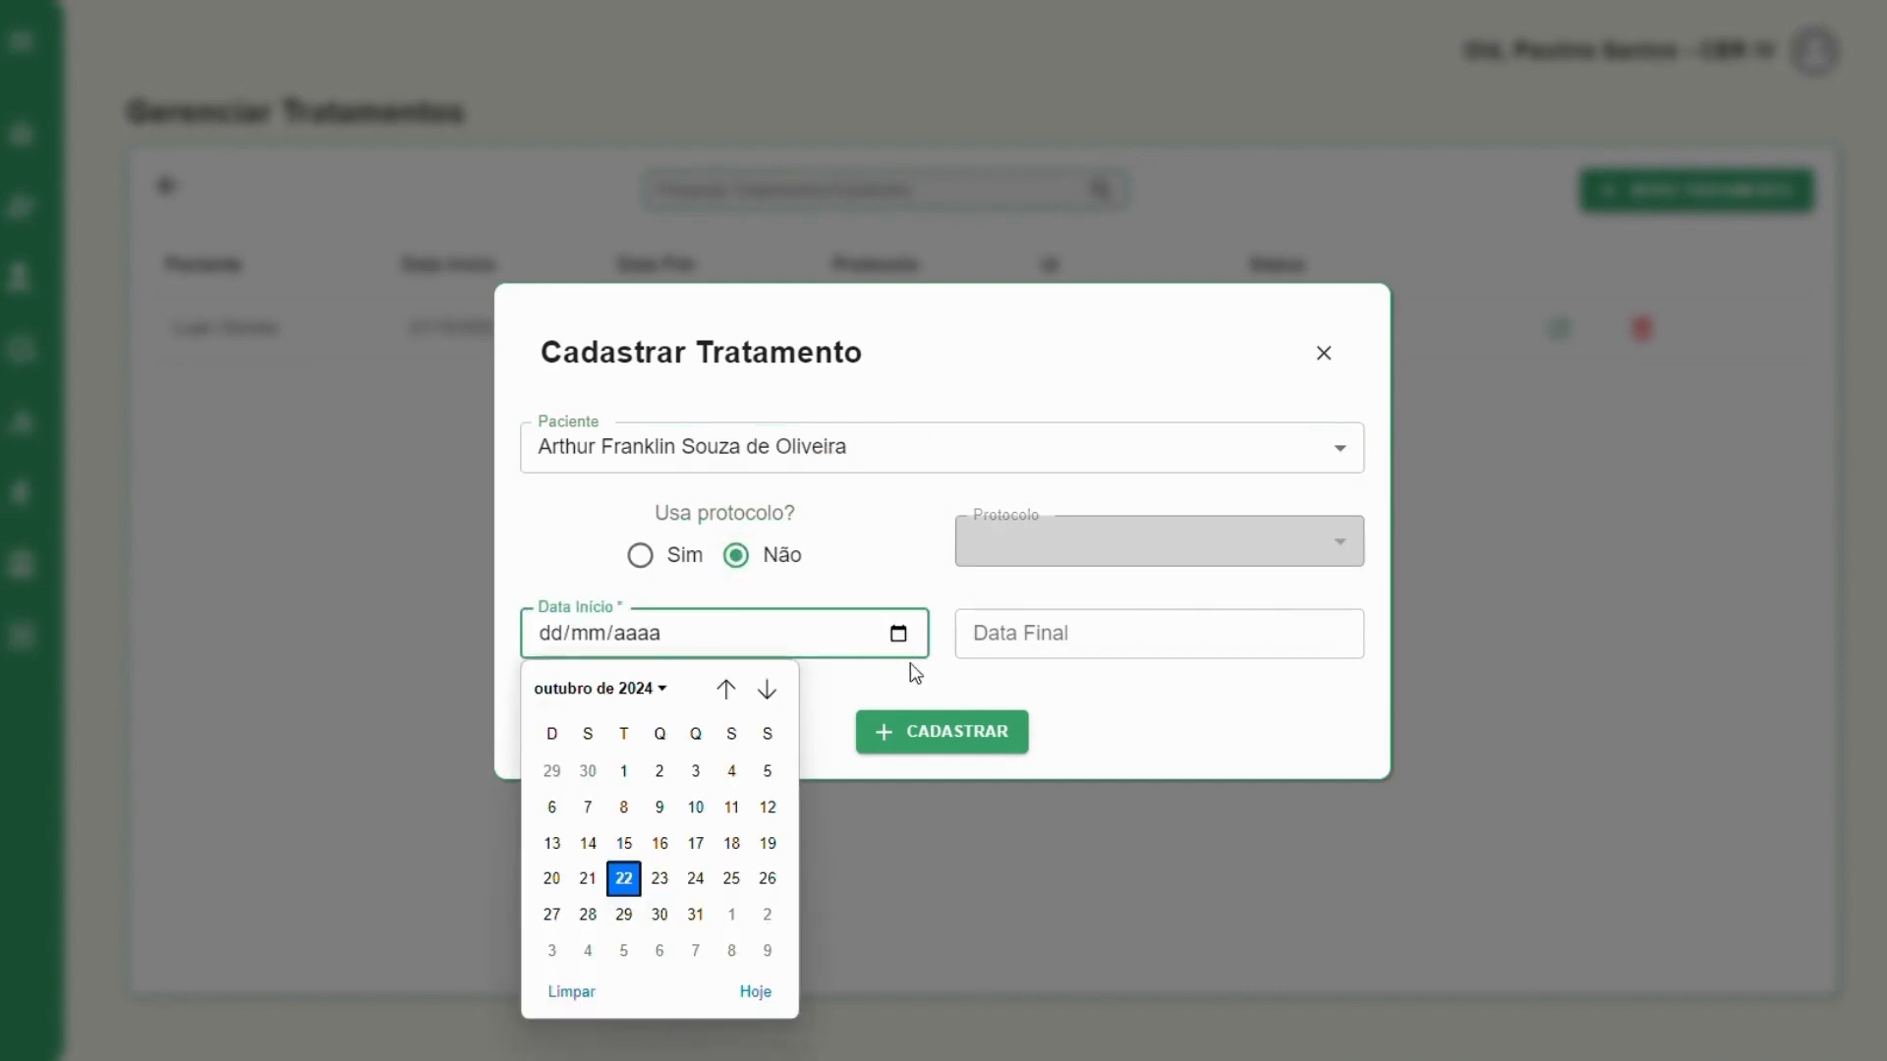
left_click(623, 884)
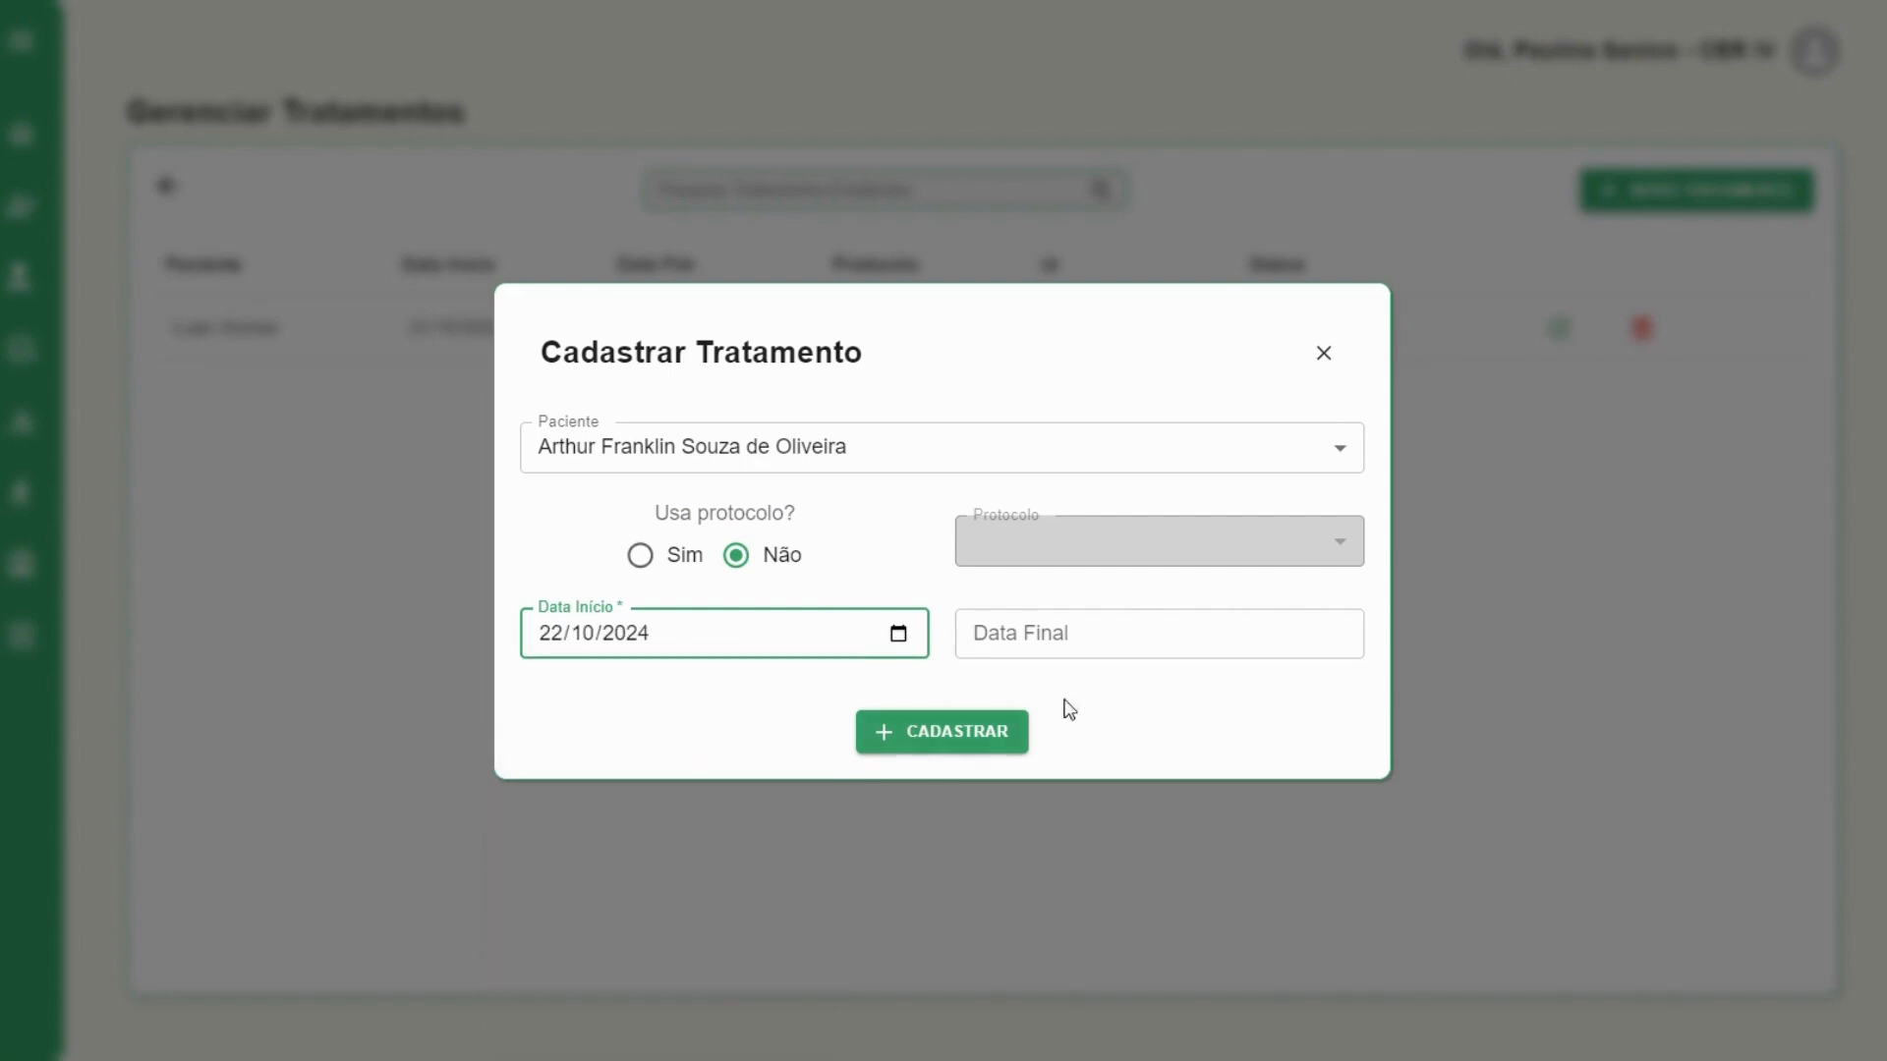
left_click(1276, 649)
left_click(1333, 635)
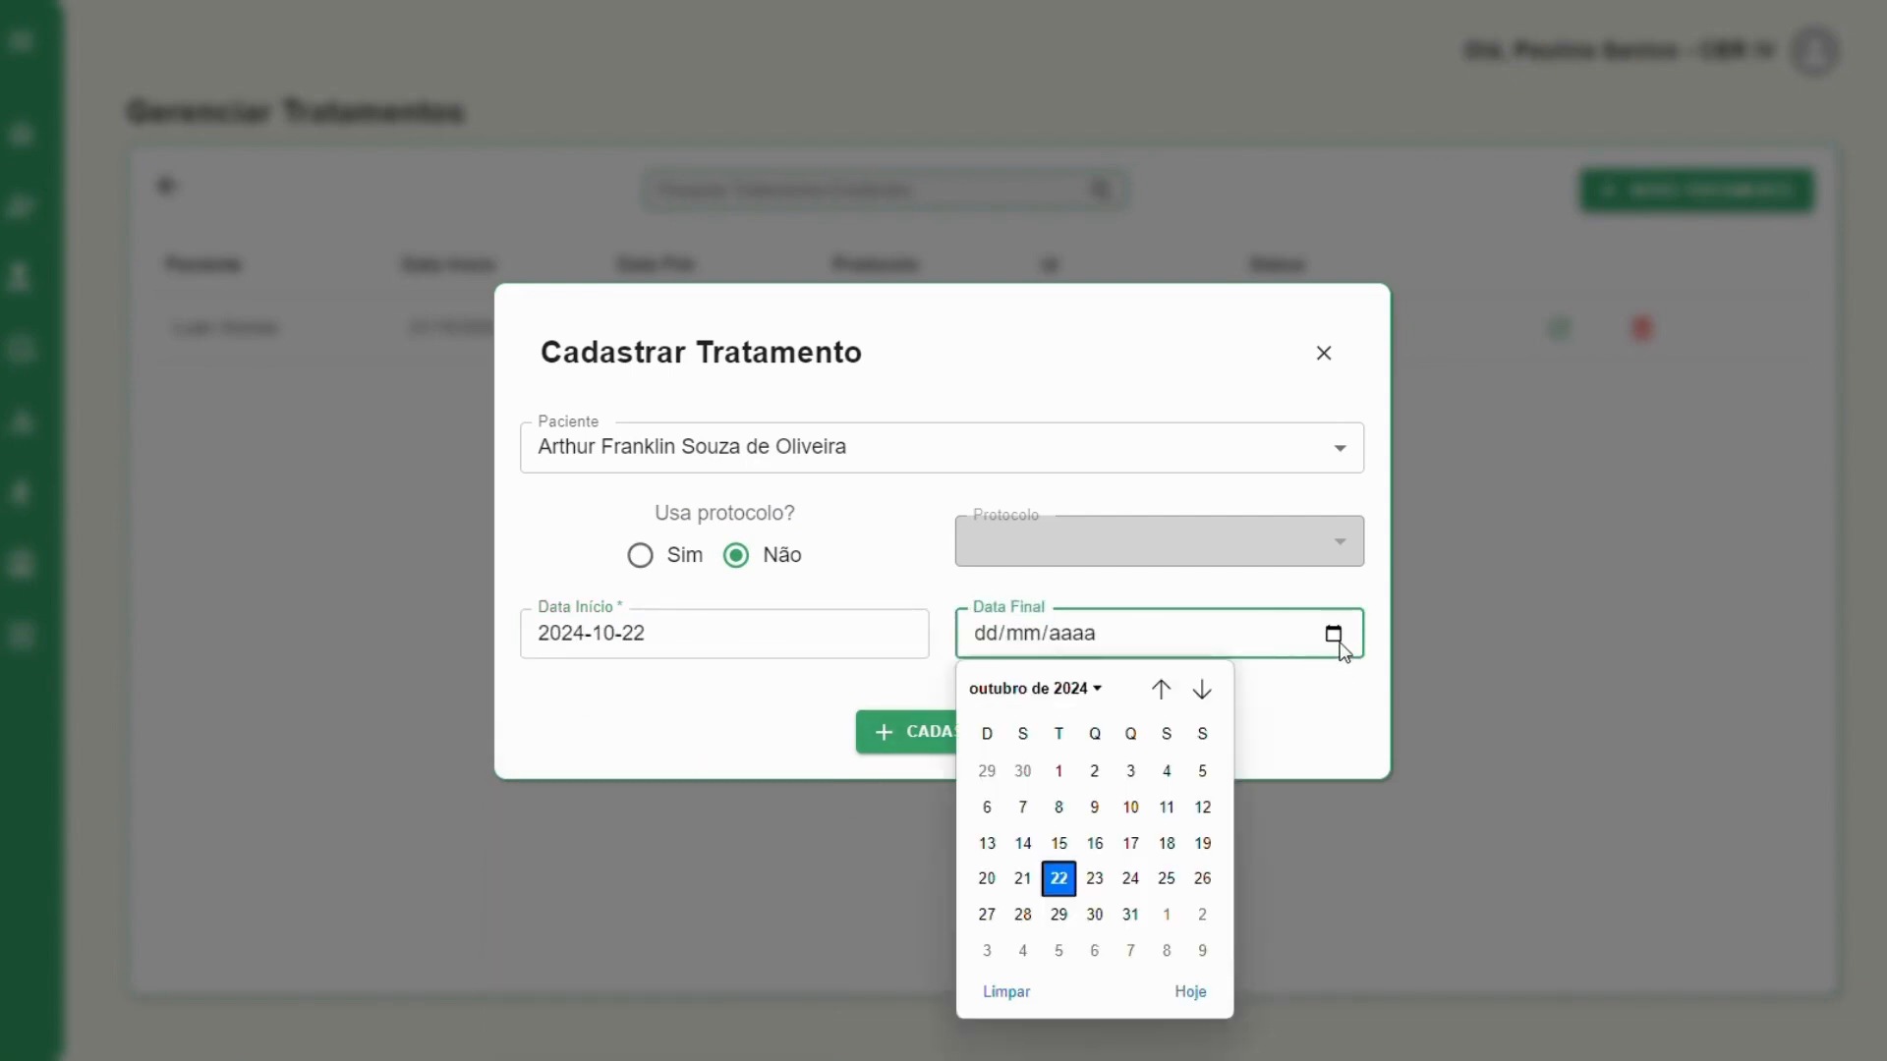
left_click(1200, 689)
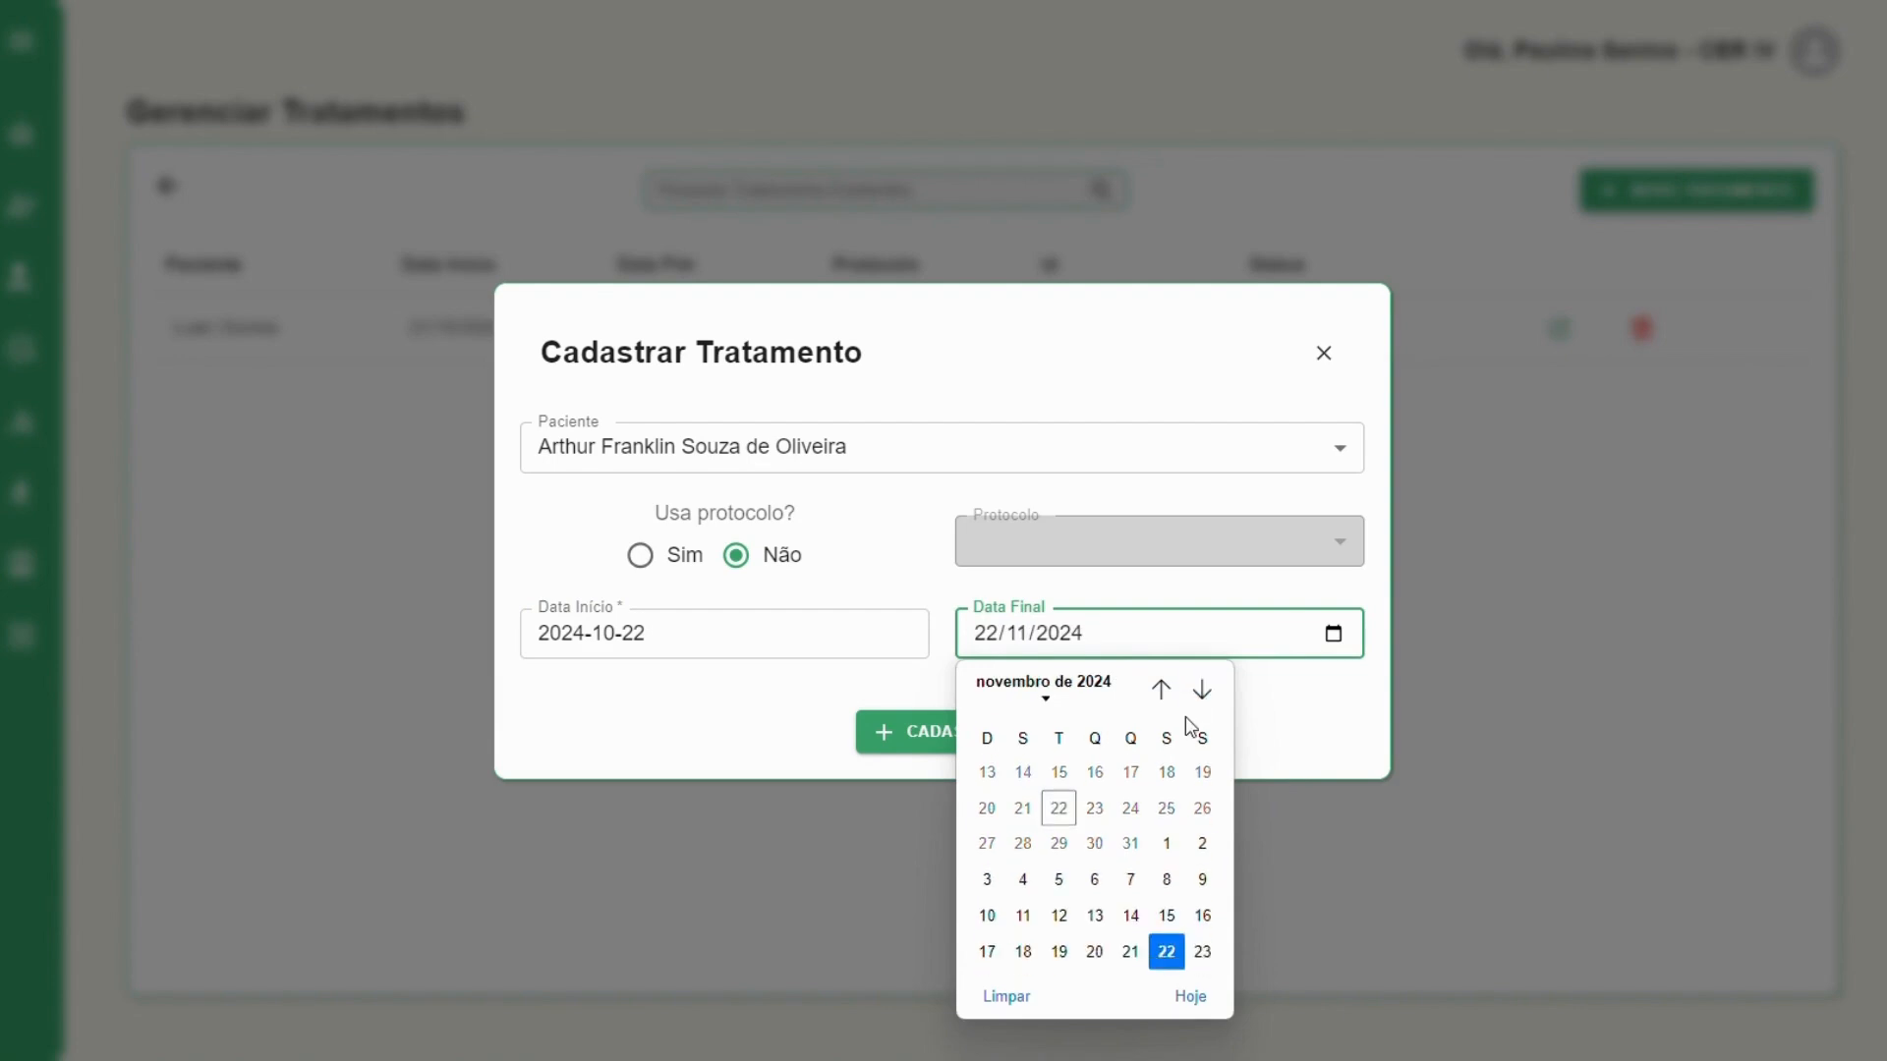
left_click(1203, 921)
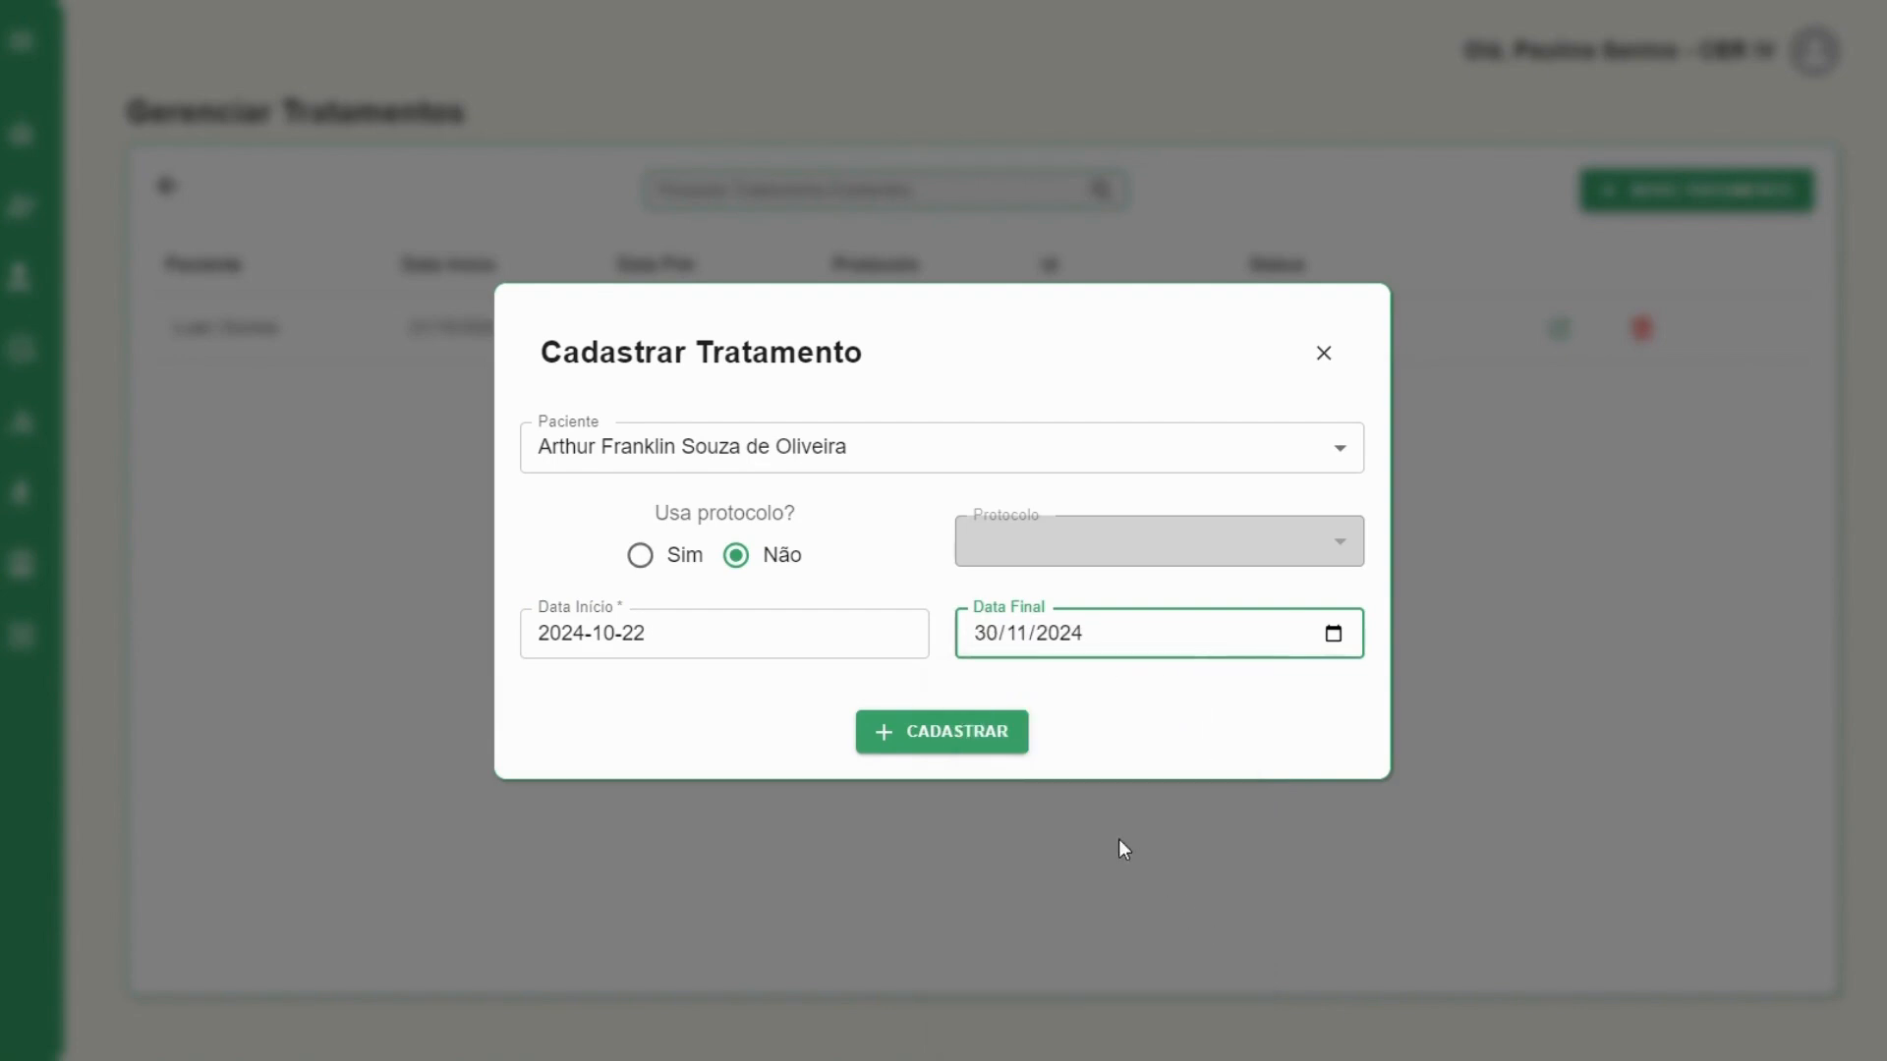
left_click(967, 744)
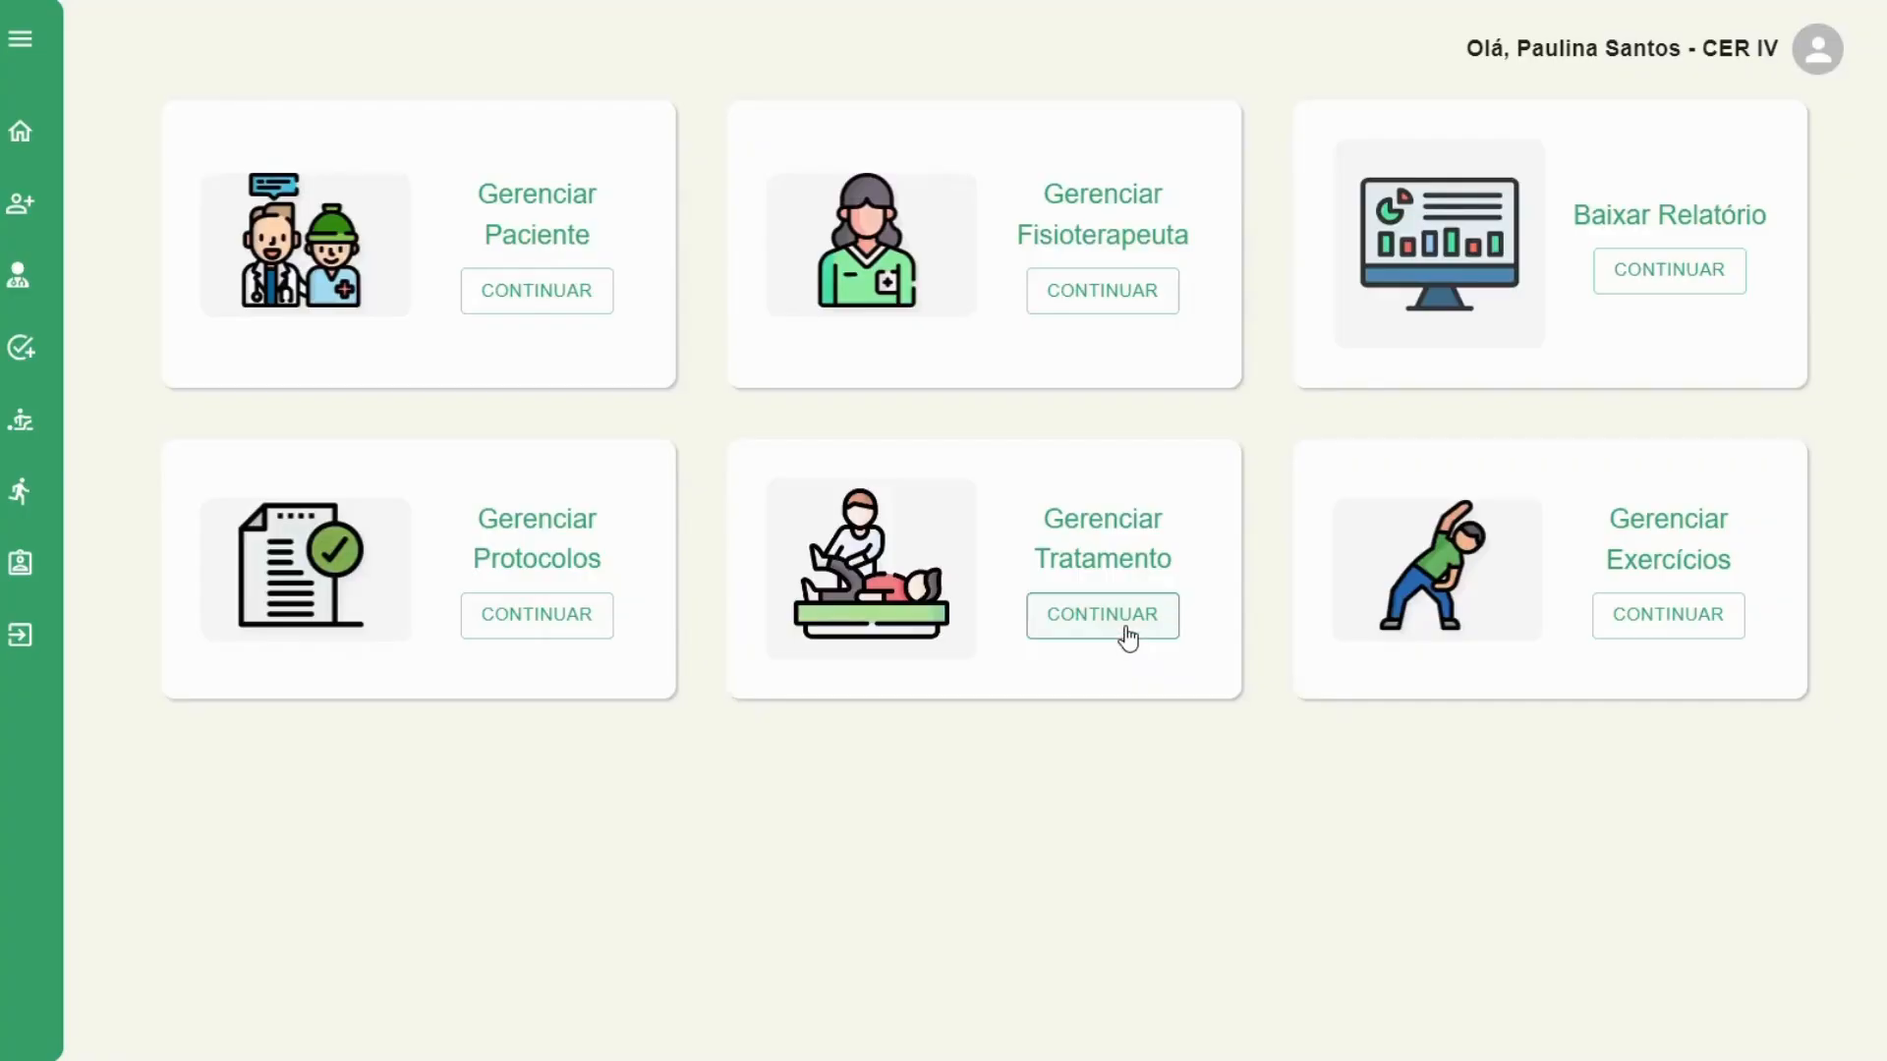
Start another treatment for the first listed patient, this one using the Força motora protocol
left_click(1121, 625)
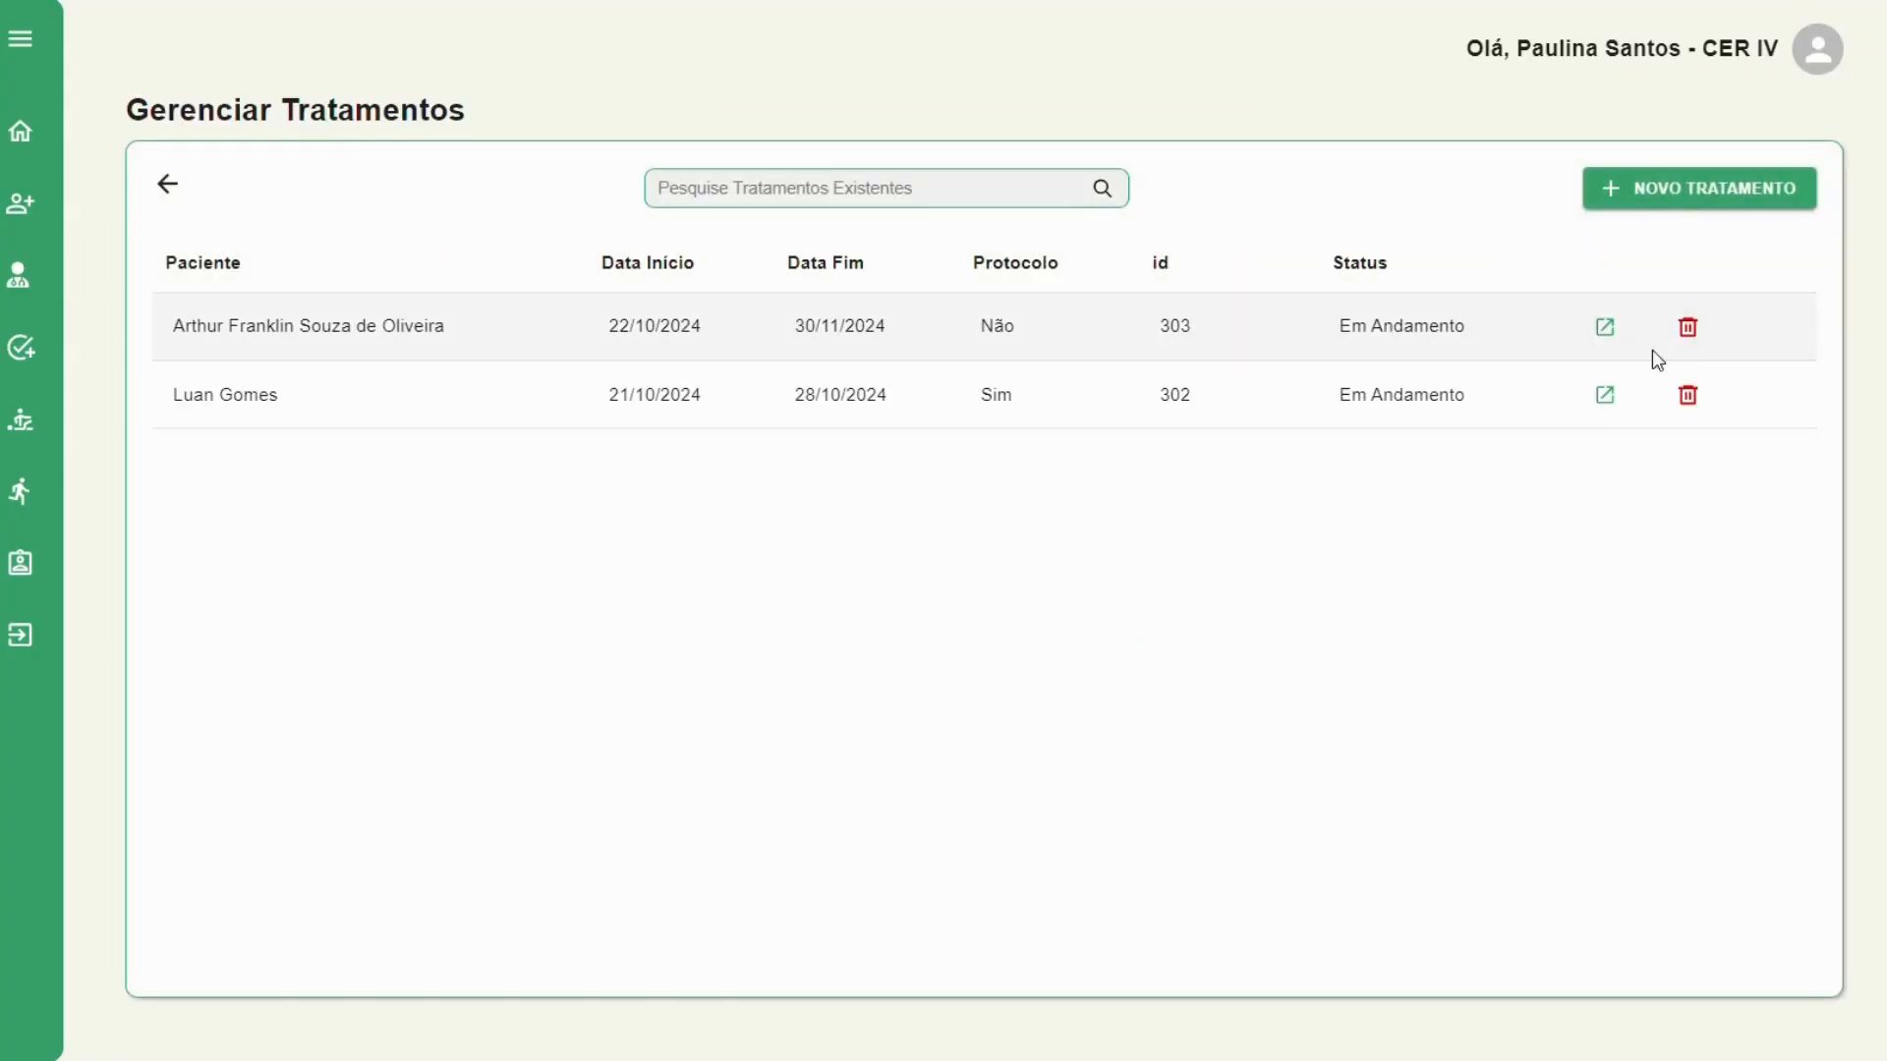
left_click(1675, 195)
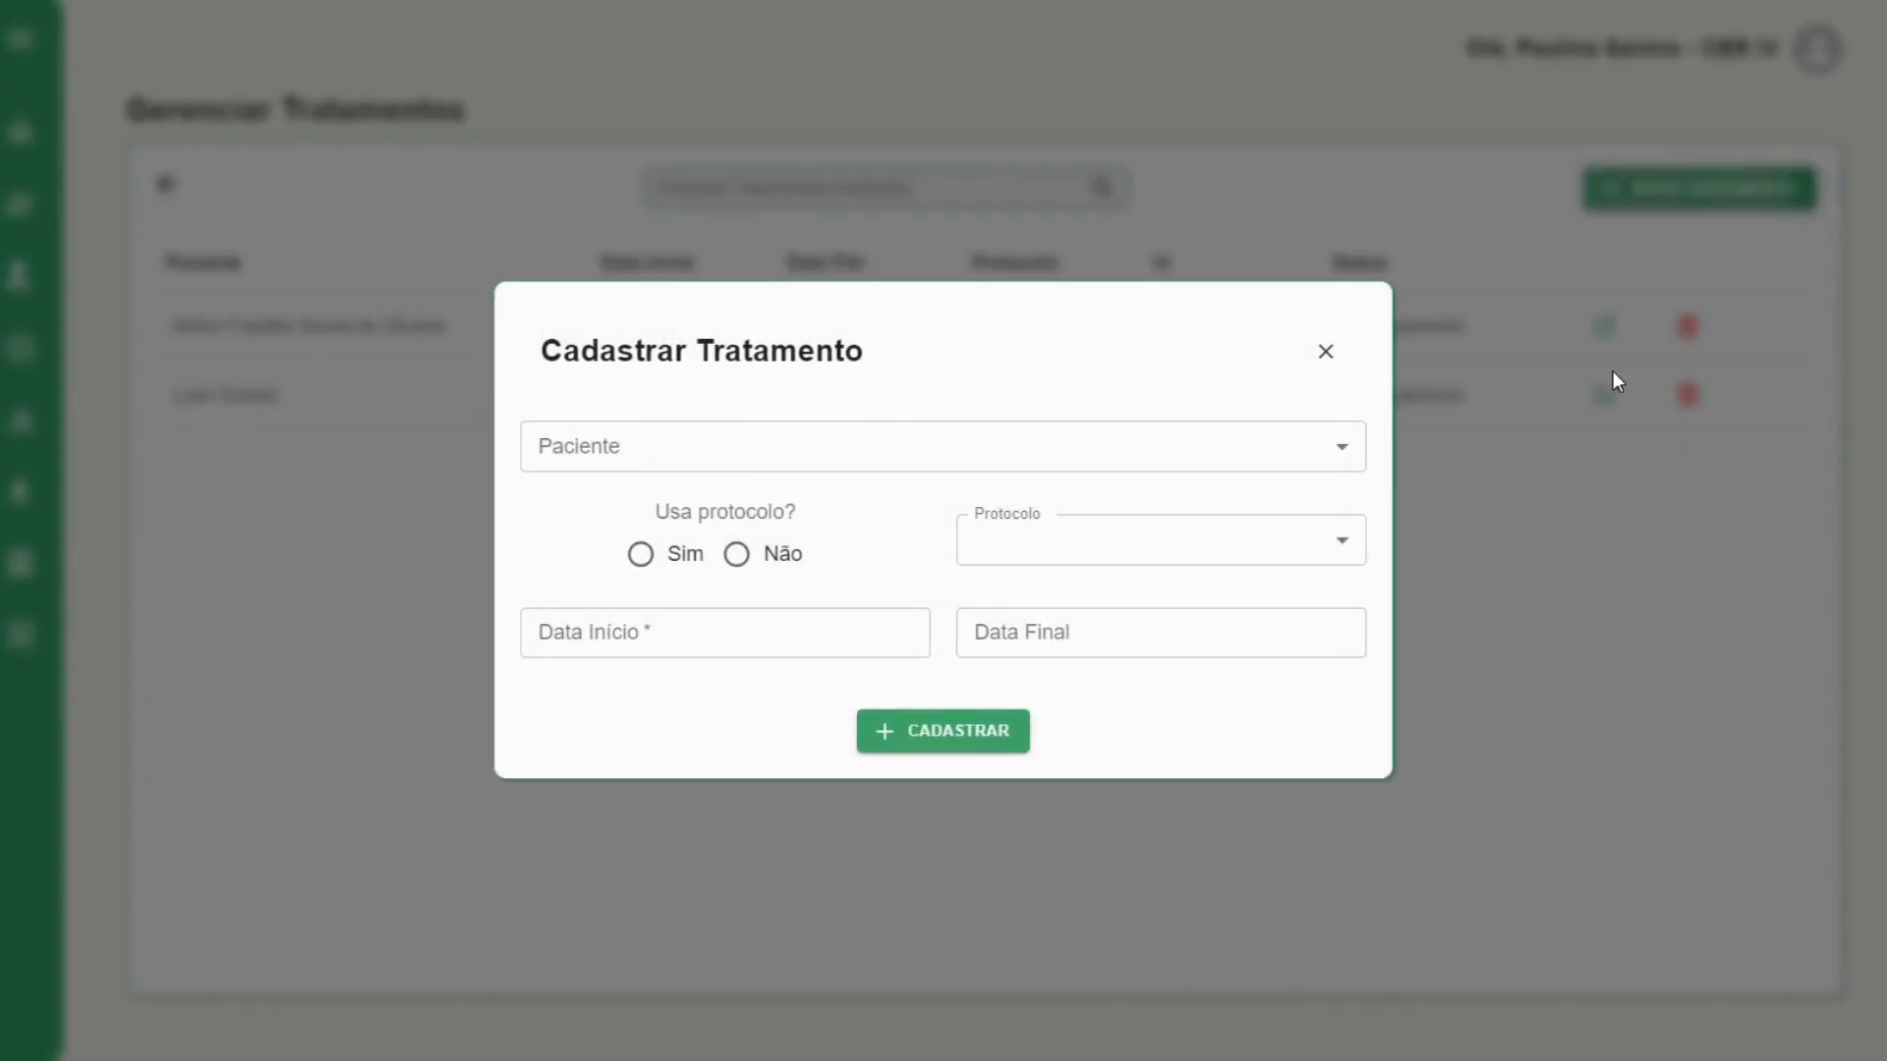
left_click(993, 445)
left_click(960, 509)
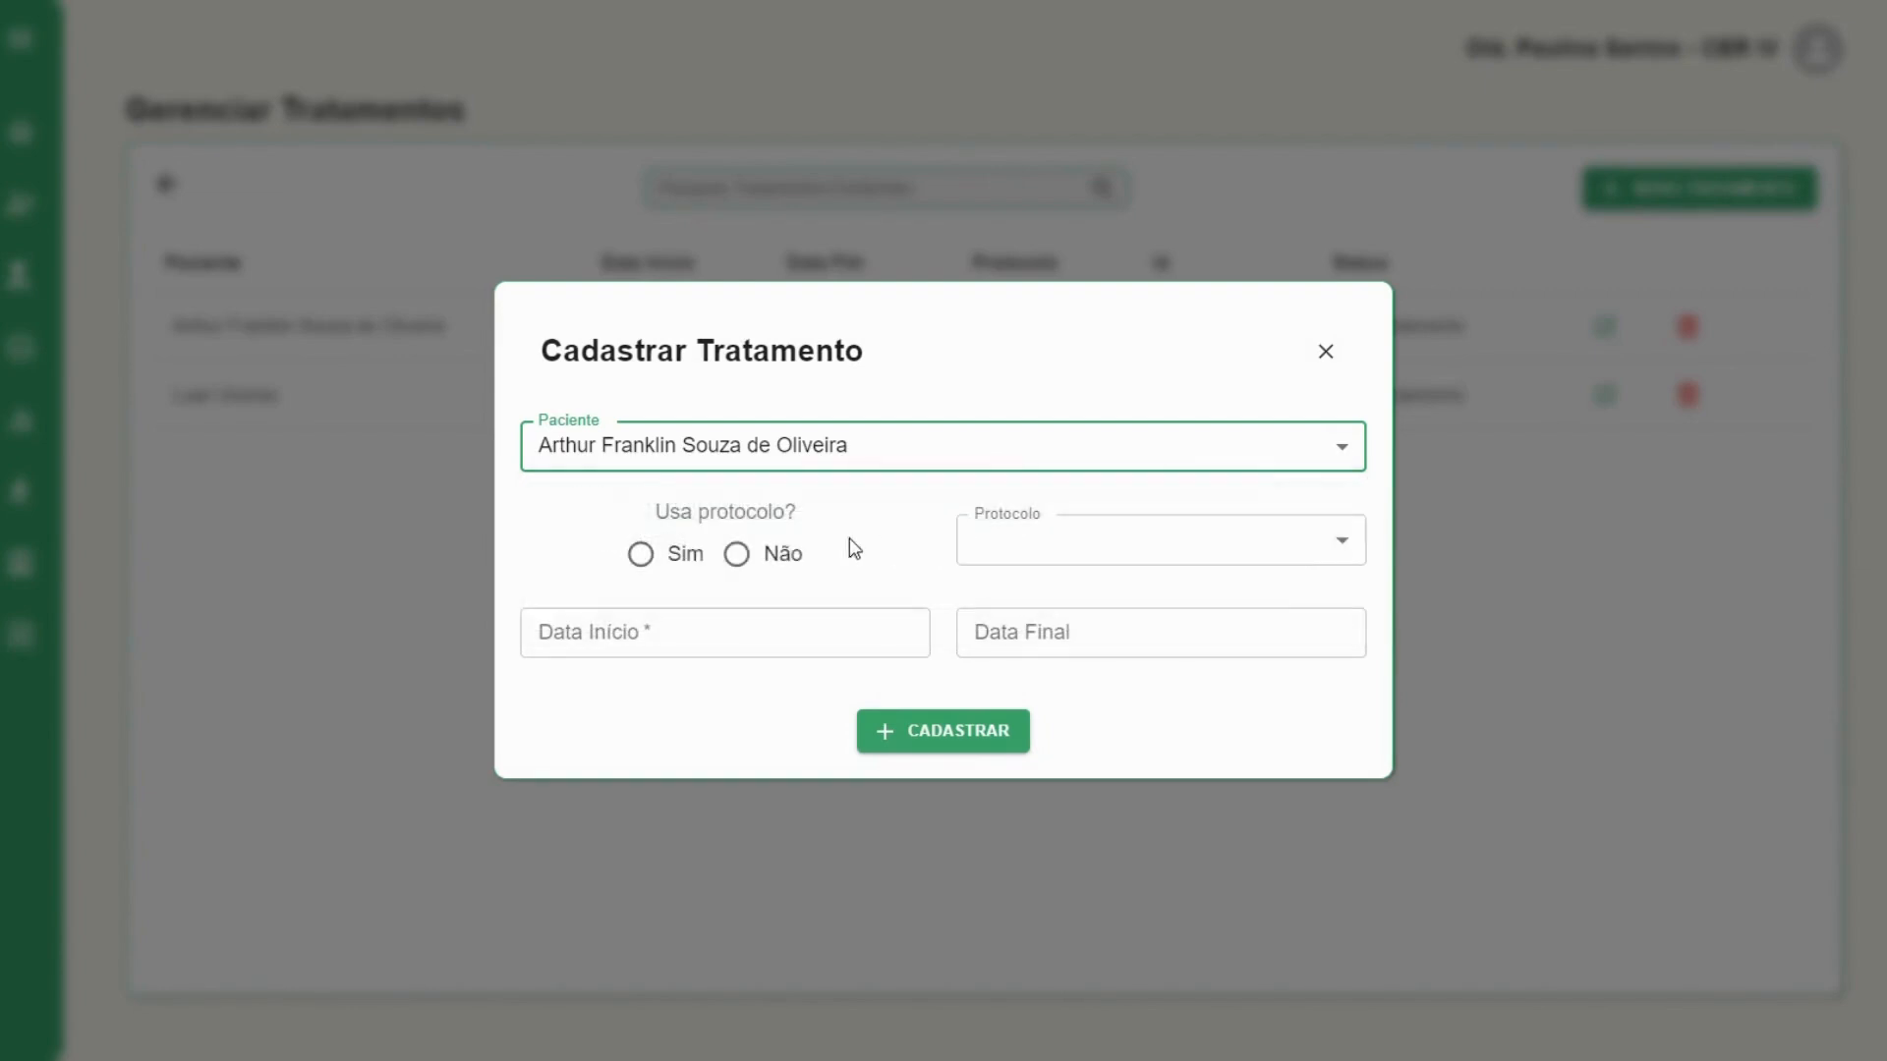
left_click(644, 556)
left_click(1145, 425)
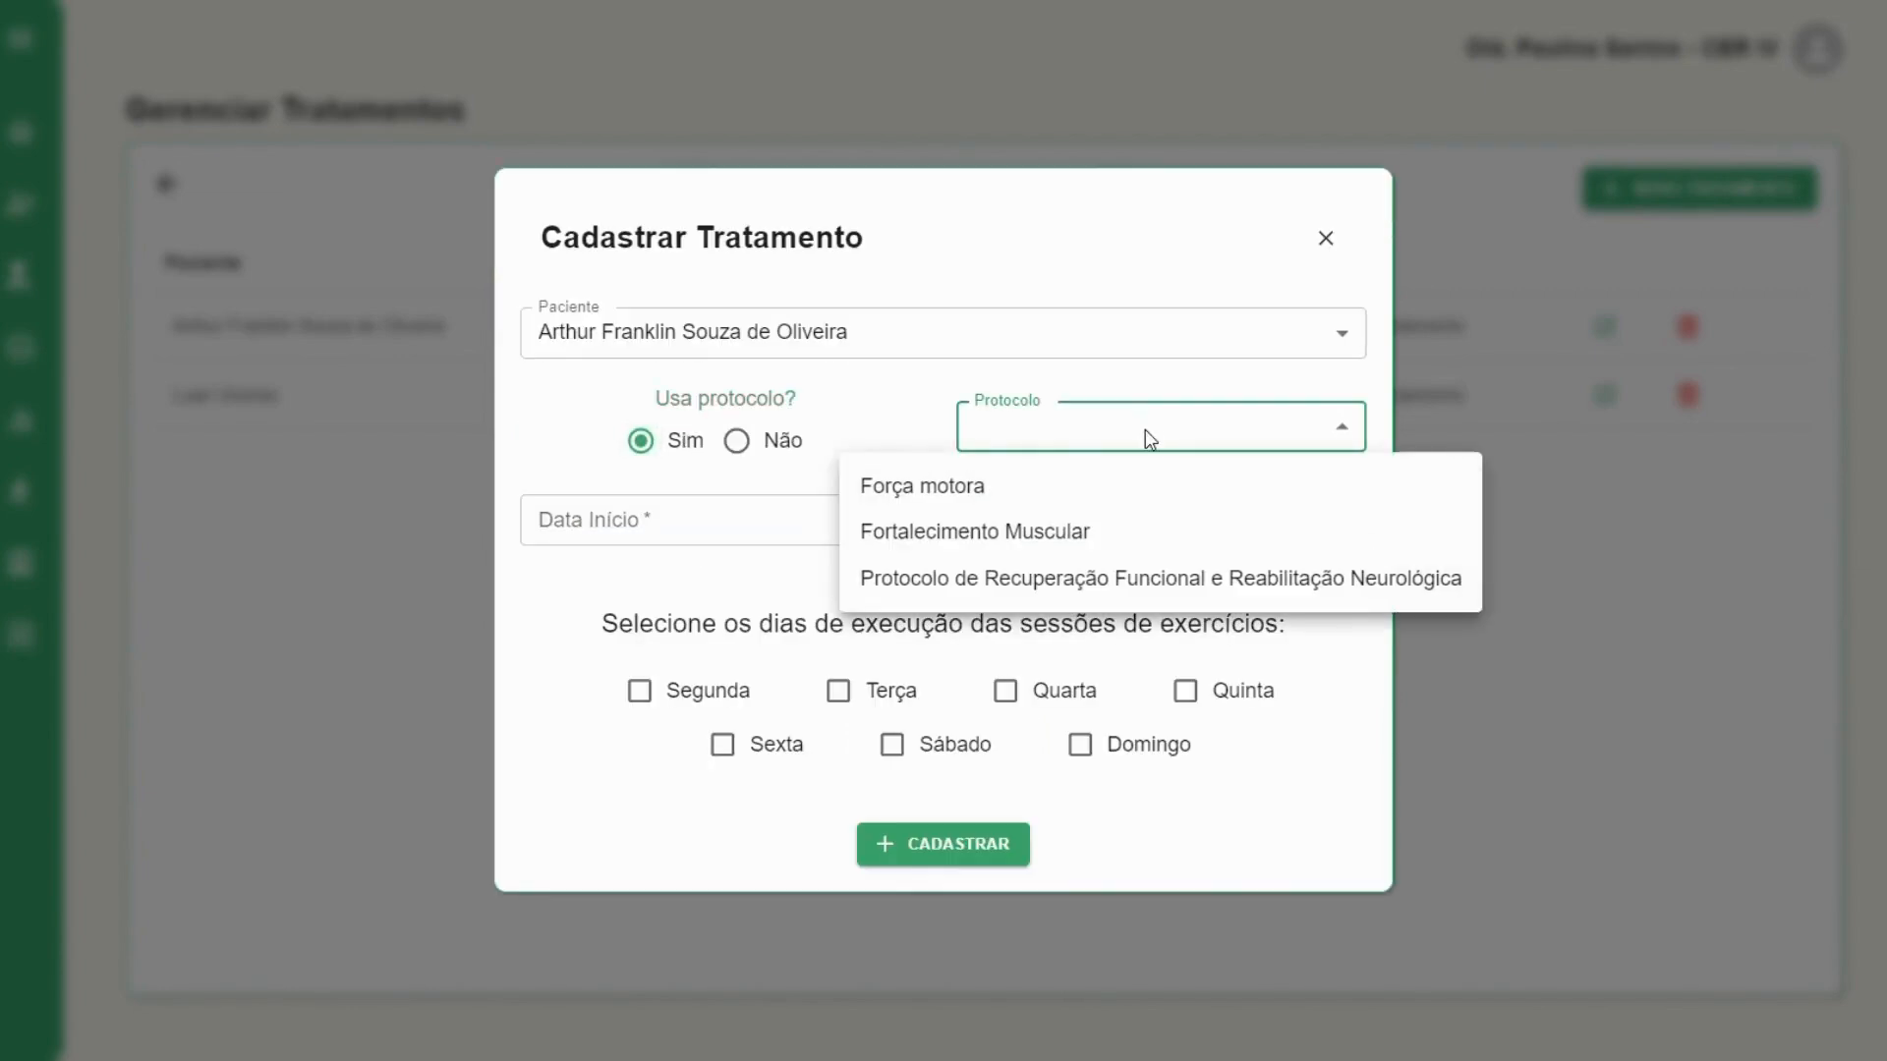
left_click(984, 487)
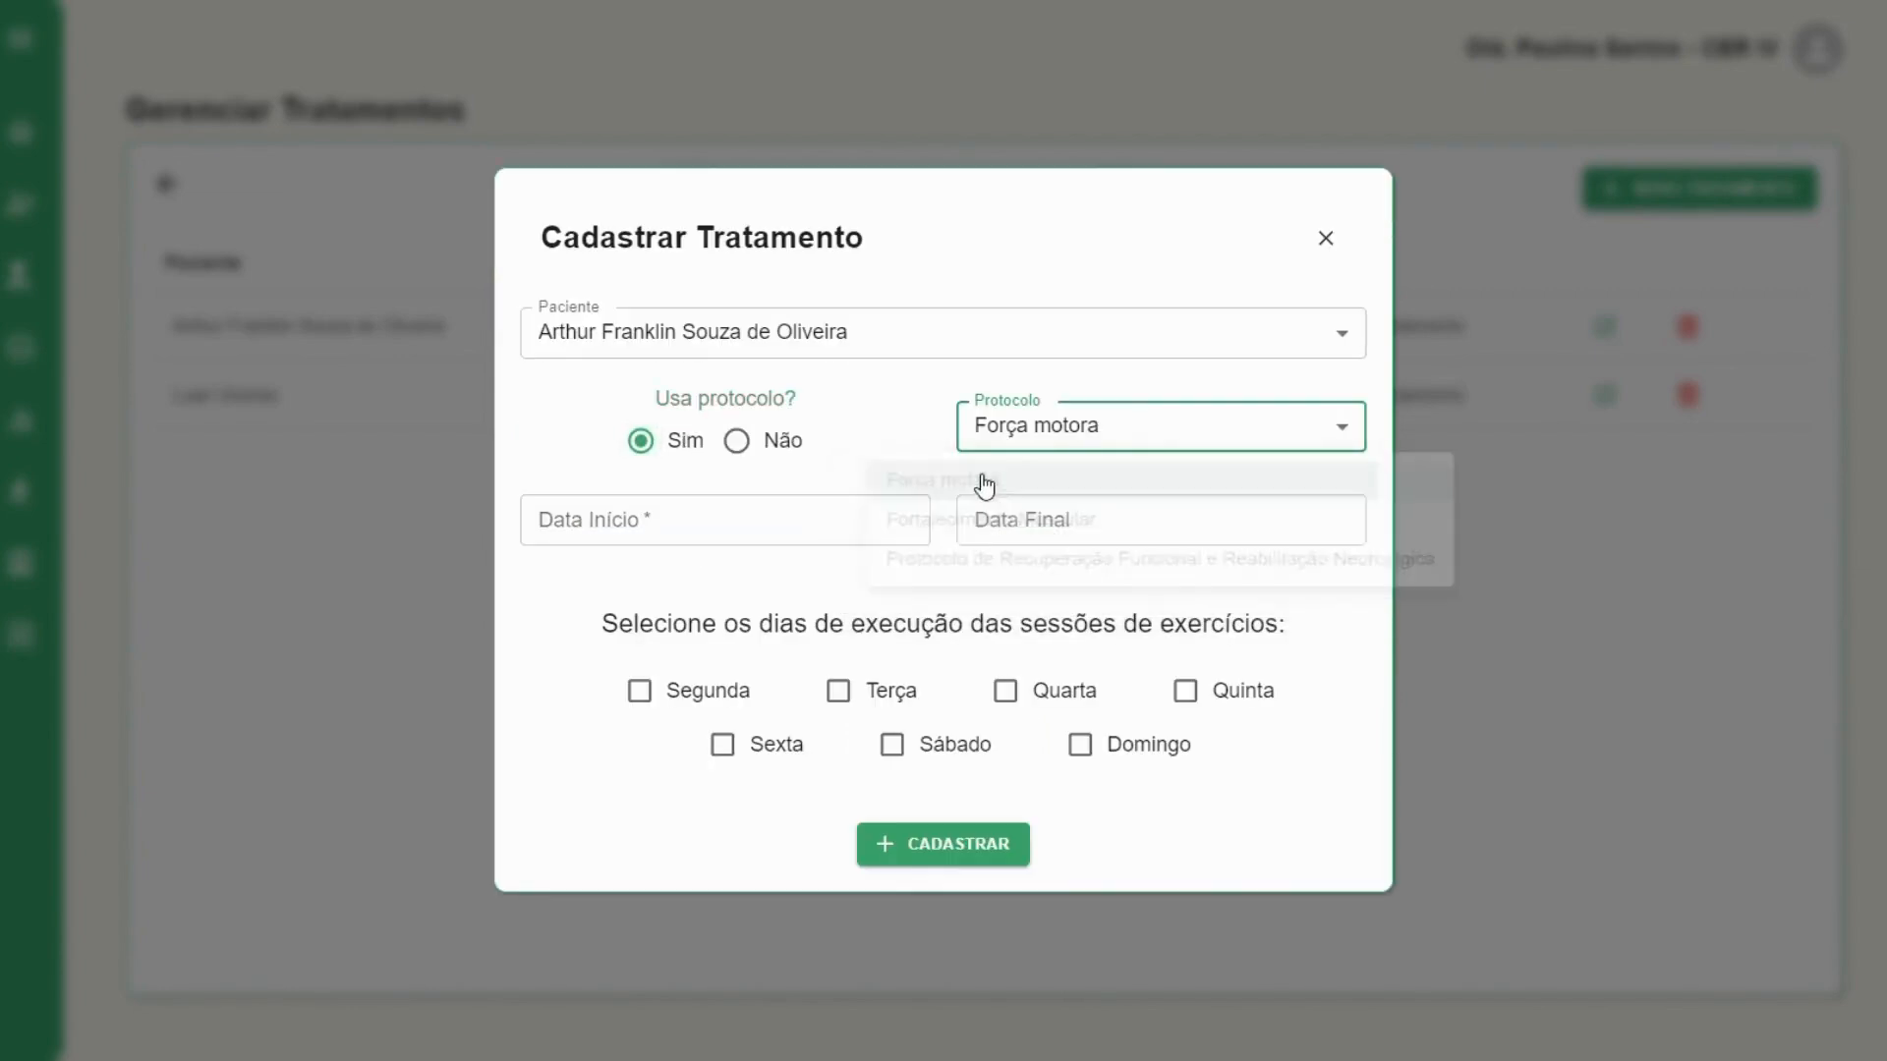
Set the protocol-based treatment to start on 22/10/2024 and end on 31/10/2024
left_click(698, 541)
left_click(899, 520)
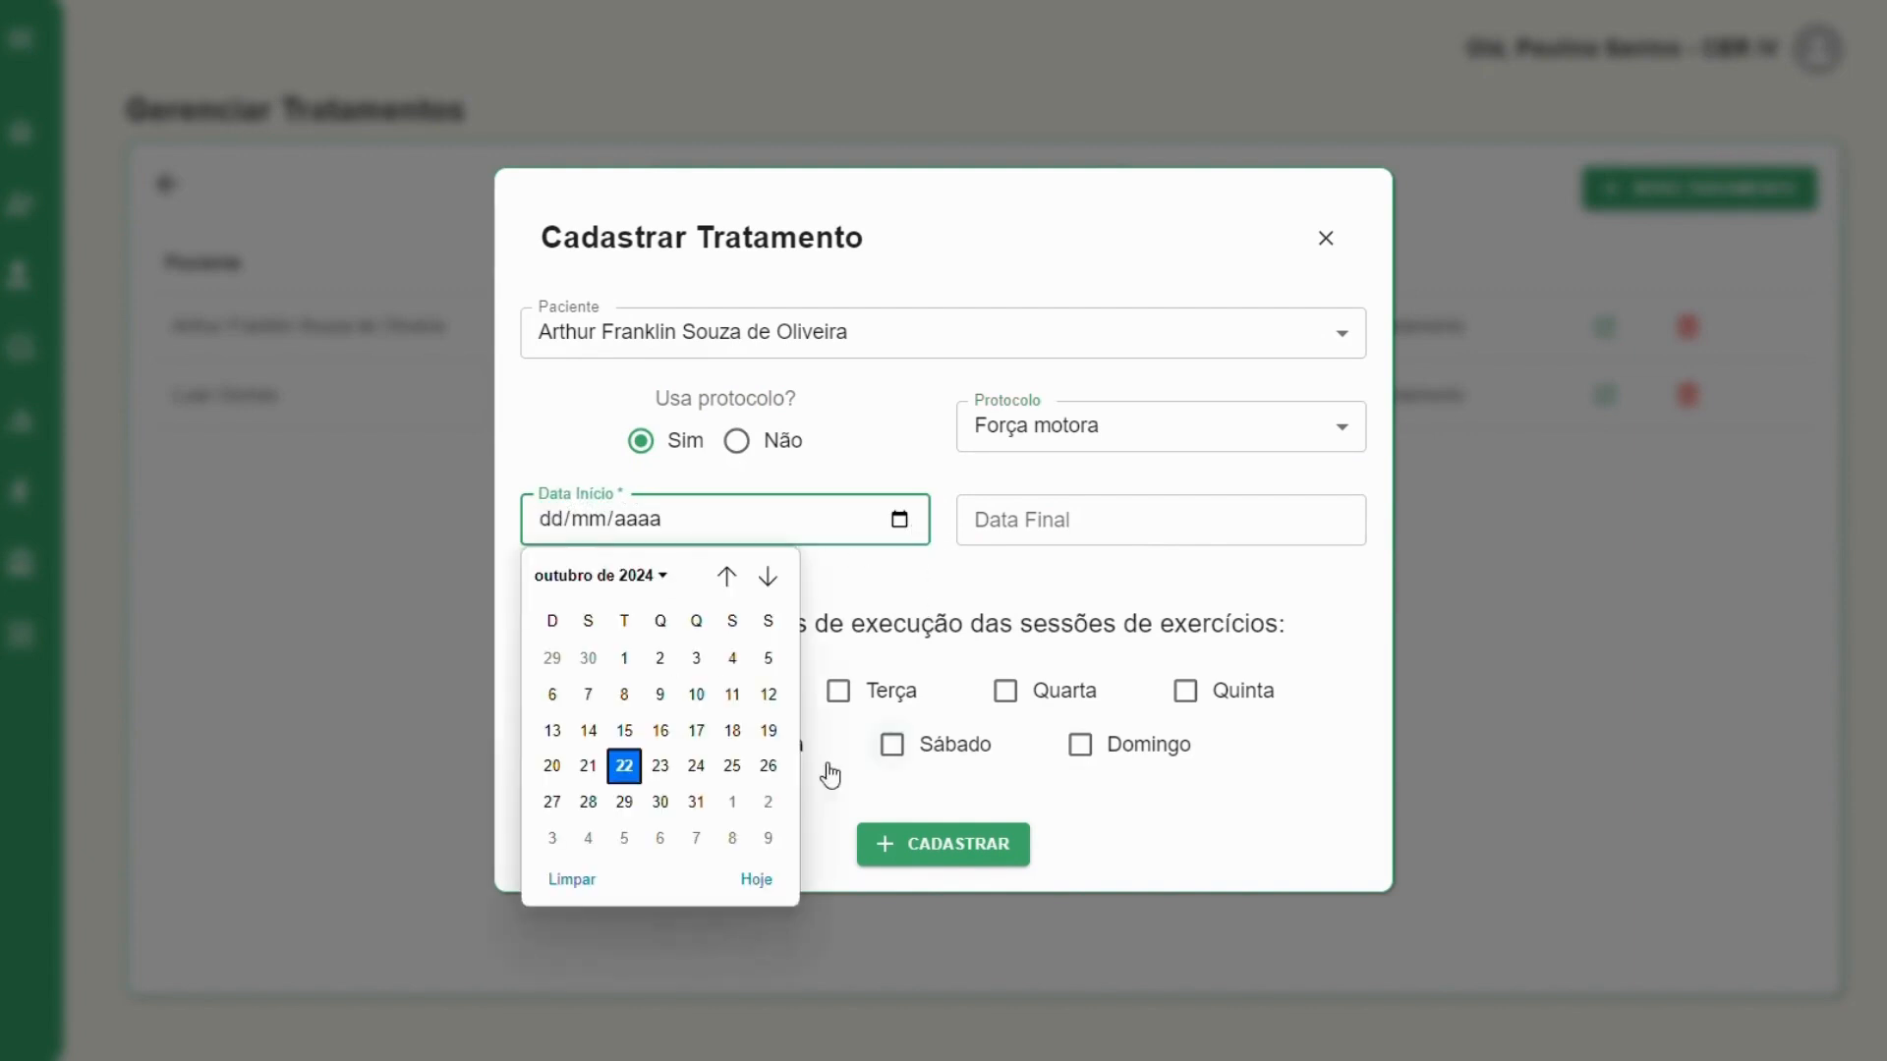
left_click(627, 766)
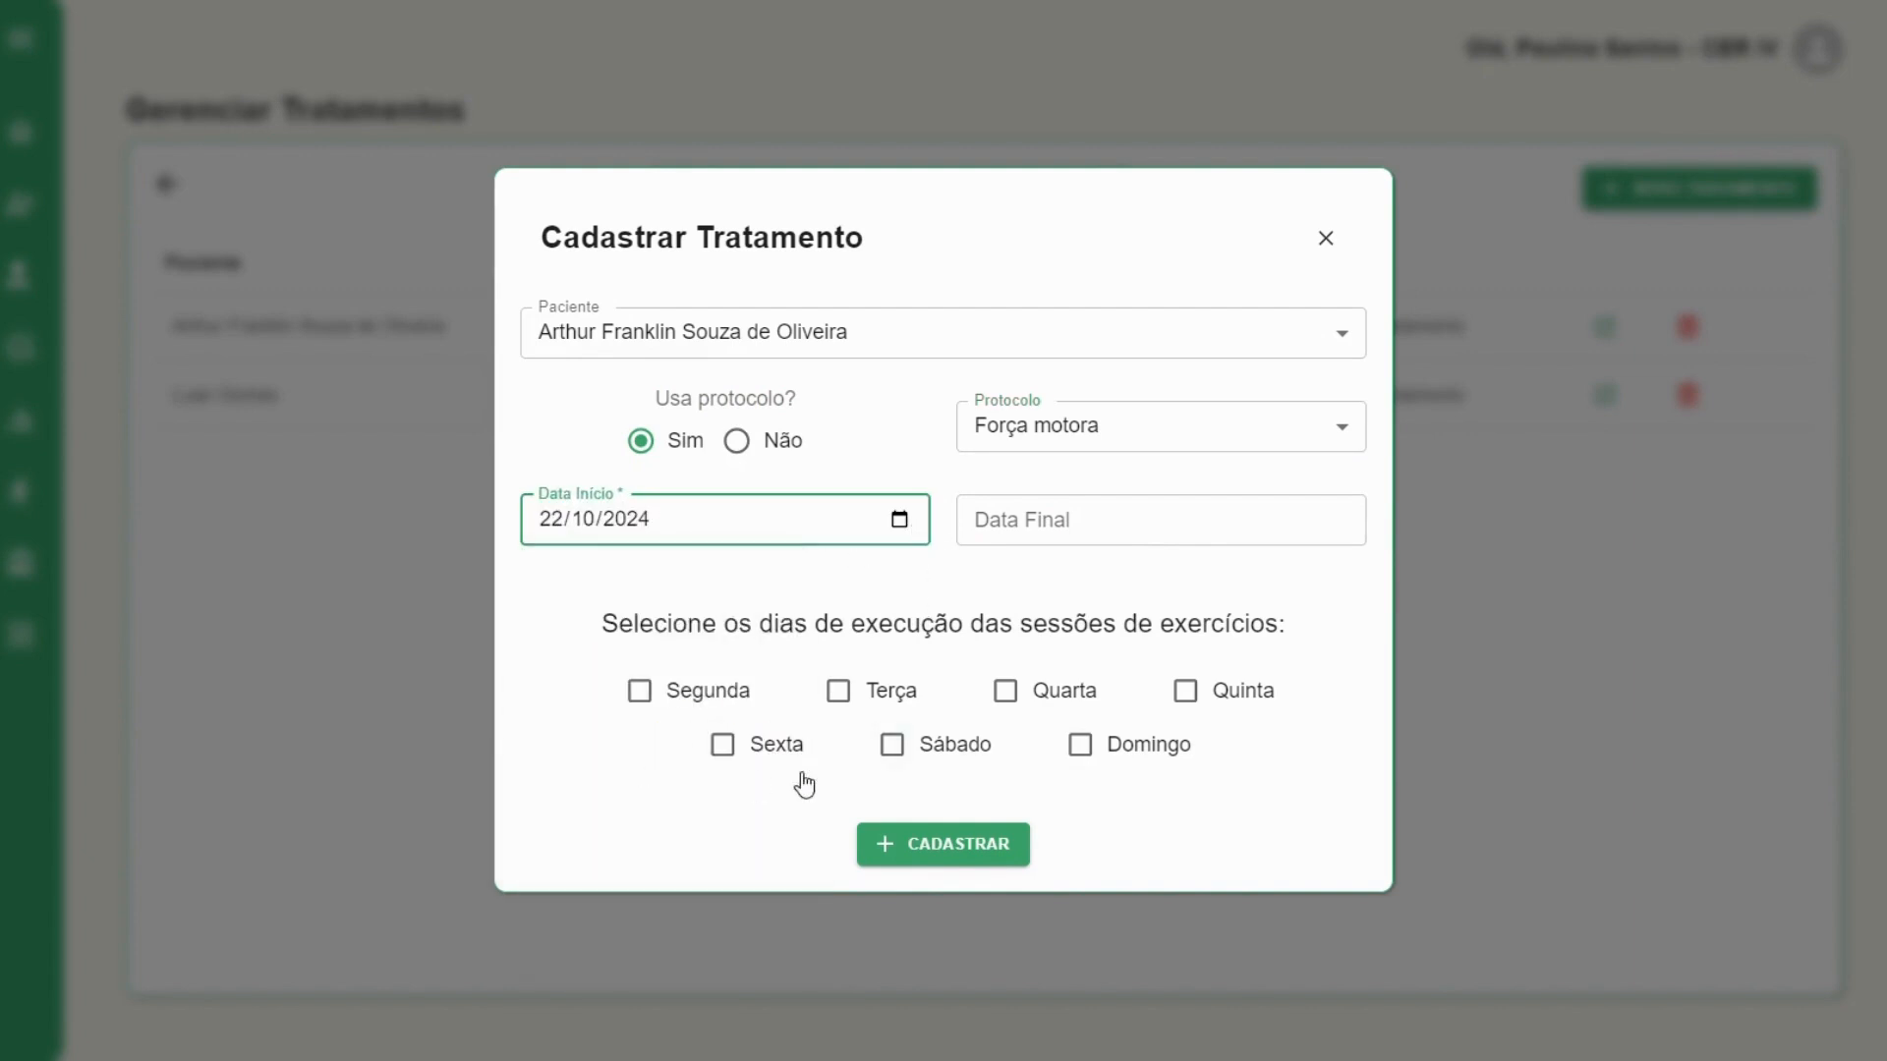
left_click(1232, 532)
left_click(1341, 522)
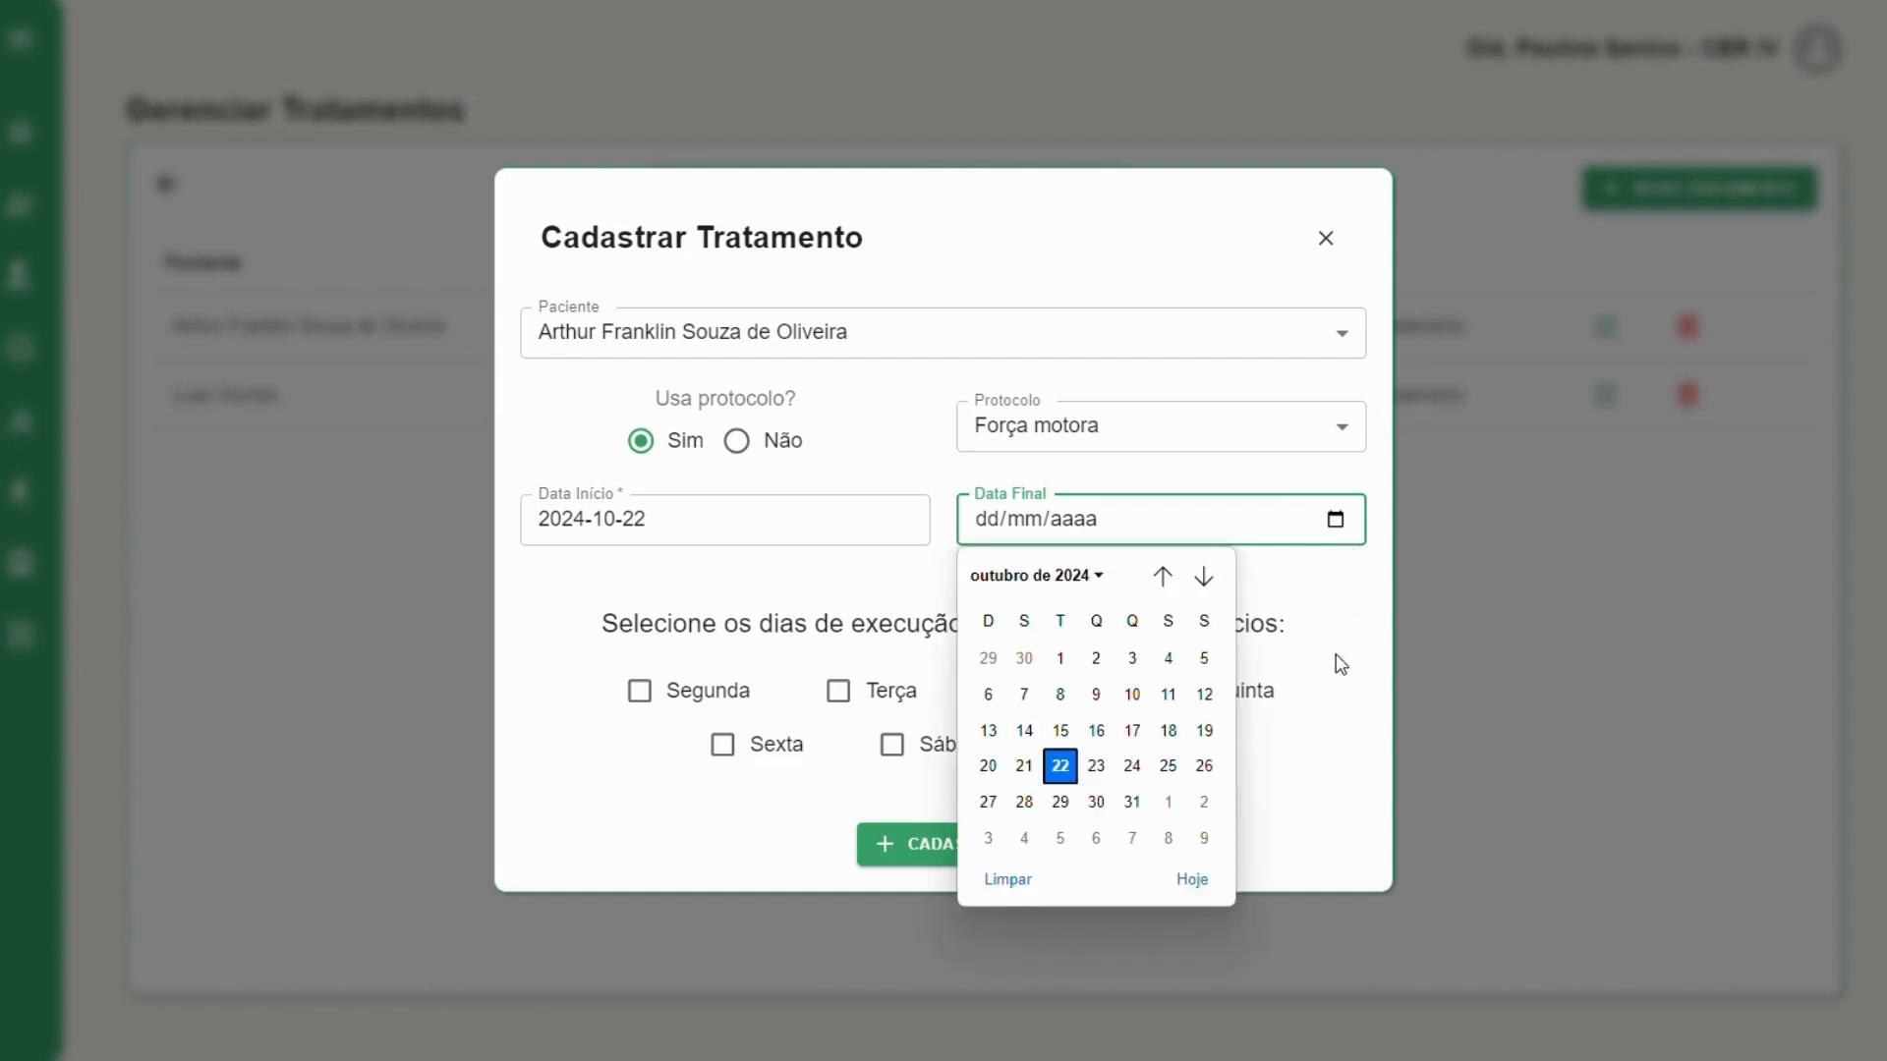
left_click(1132, 804)
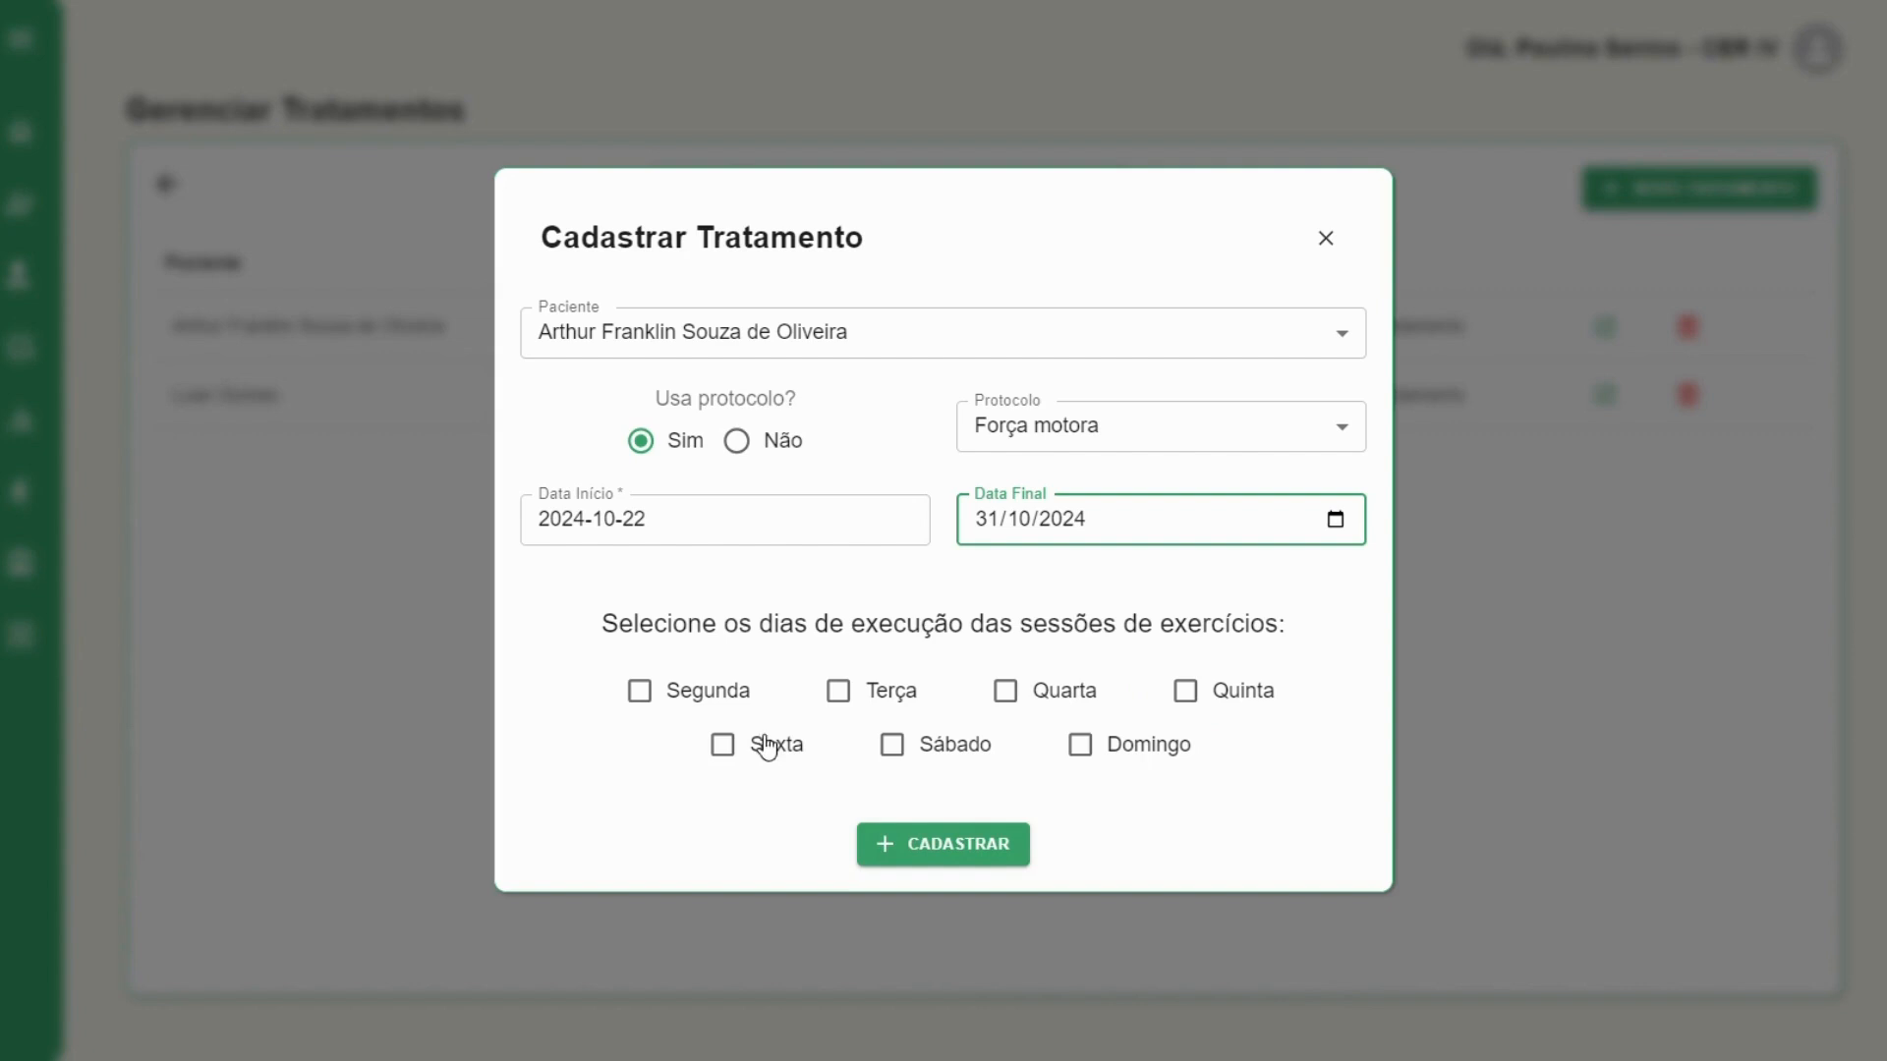
Schedule the exercise sessions for Segunda, Quarta and Sexta, and register the protocol-based treatment
left_click(696, 696)
left_click(1004, 692)
left_click(772, 756)
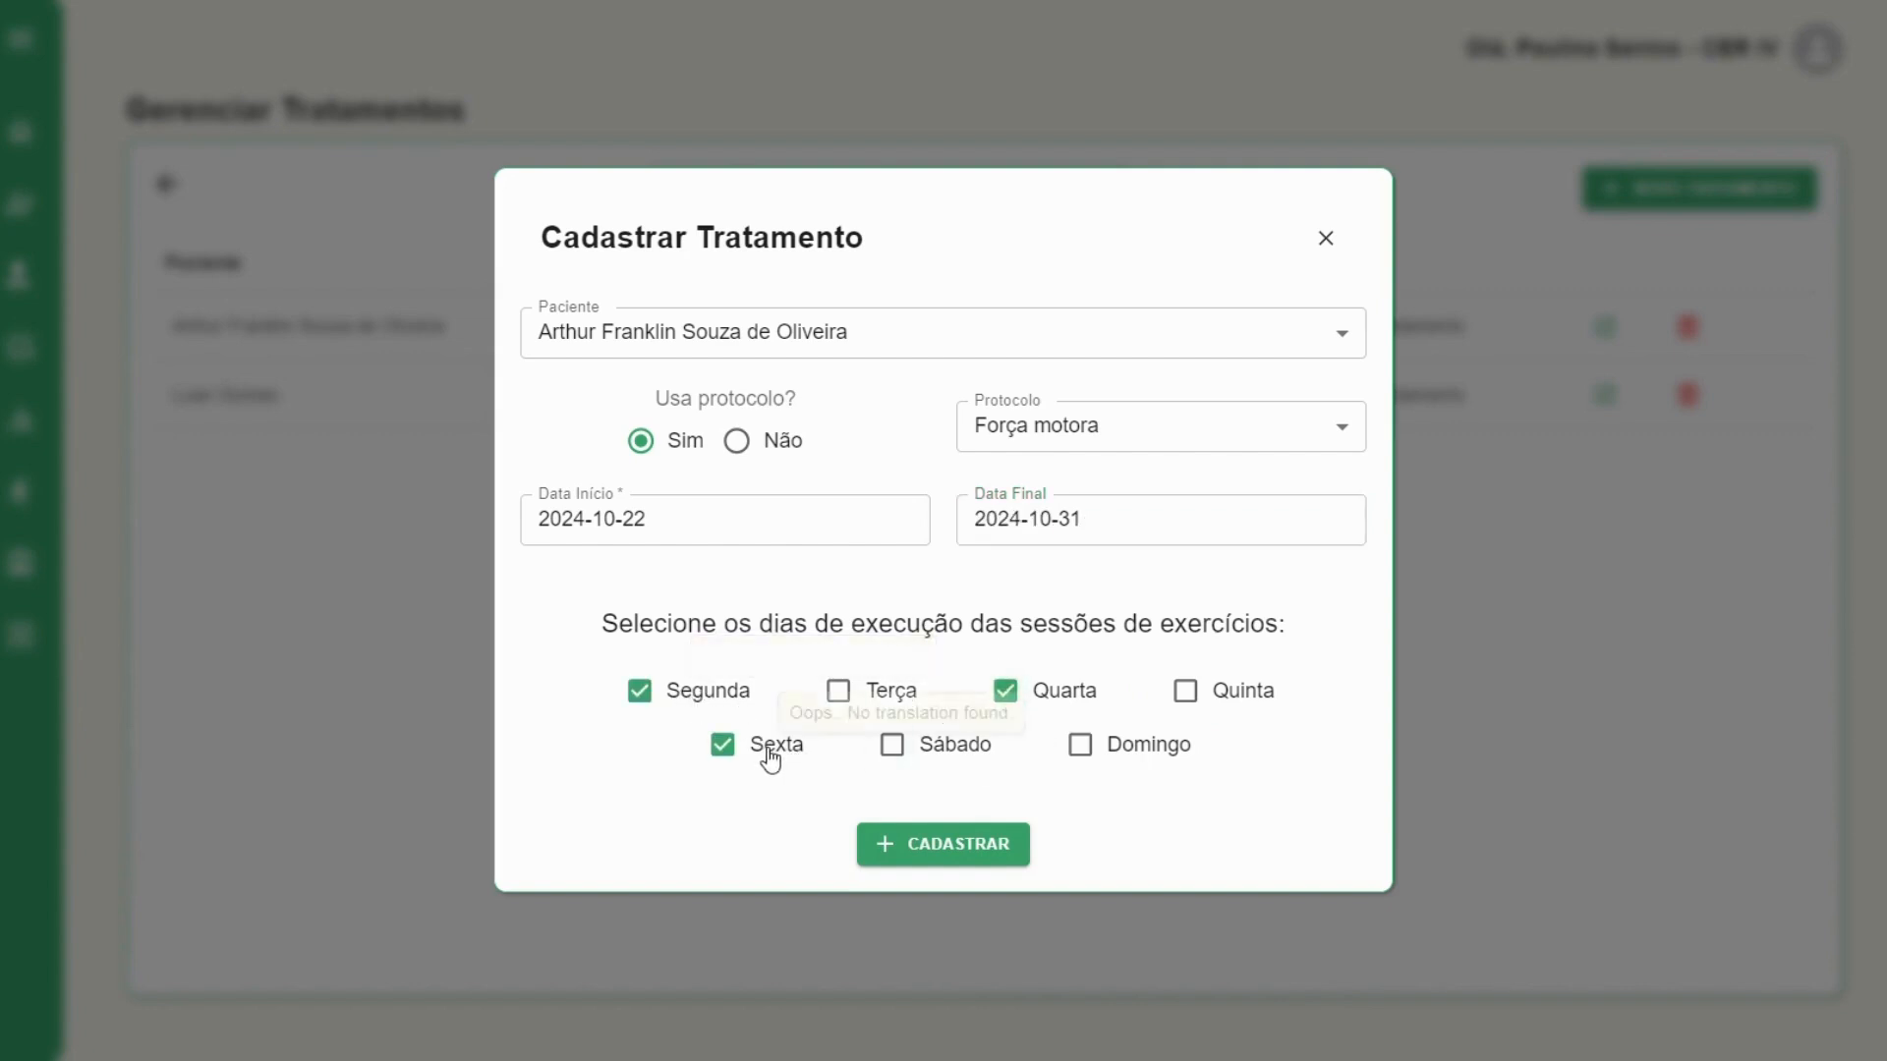
left_click(967, 849)
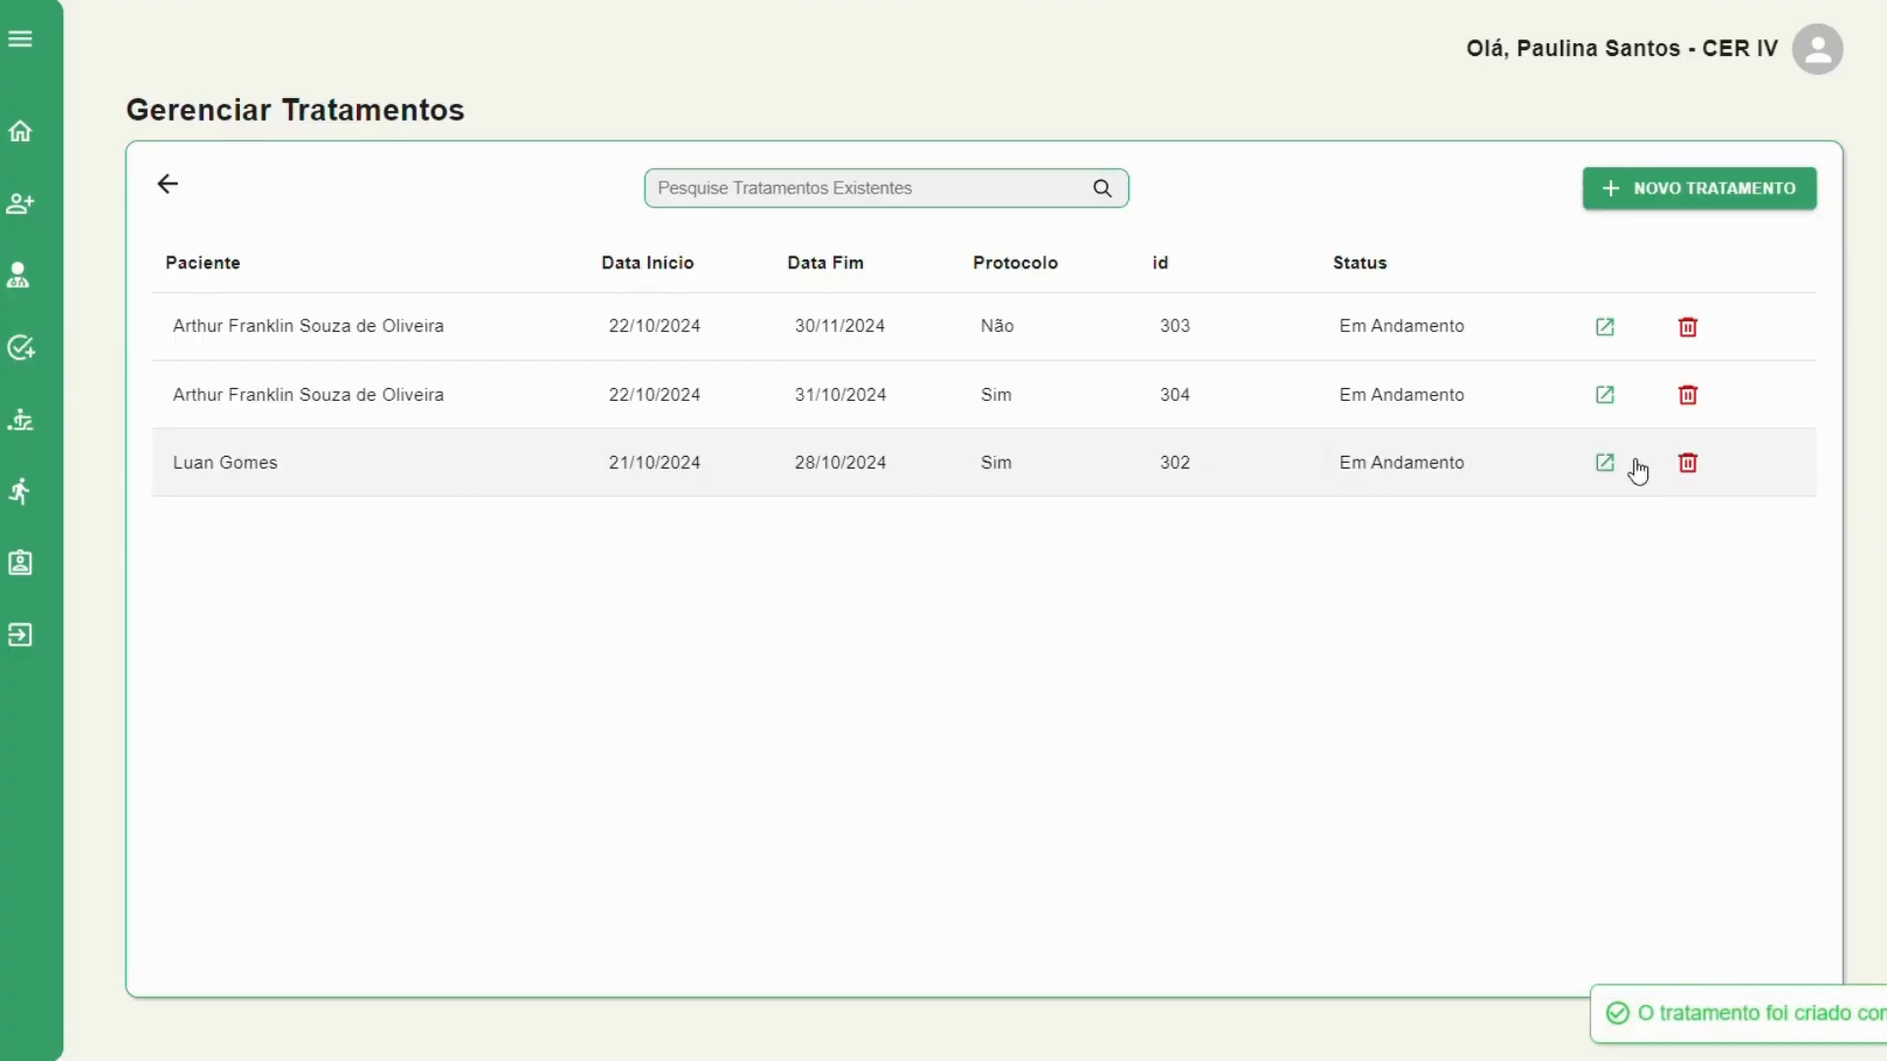
Open the session list of the first patient's protocol-based treatment ending on 31/10/2024
left_click(1606, 396)
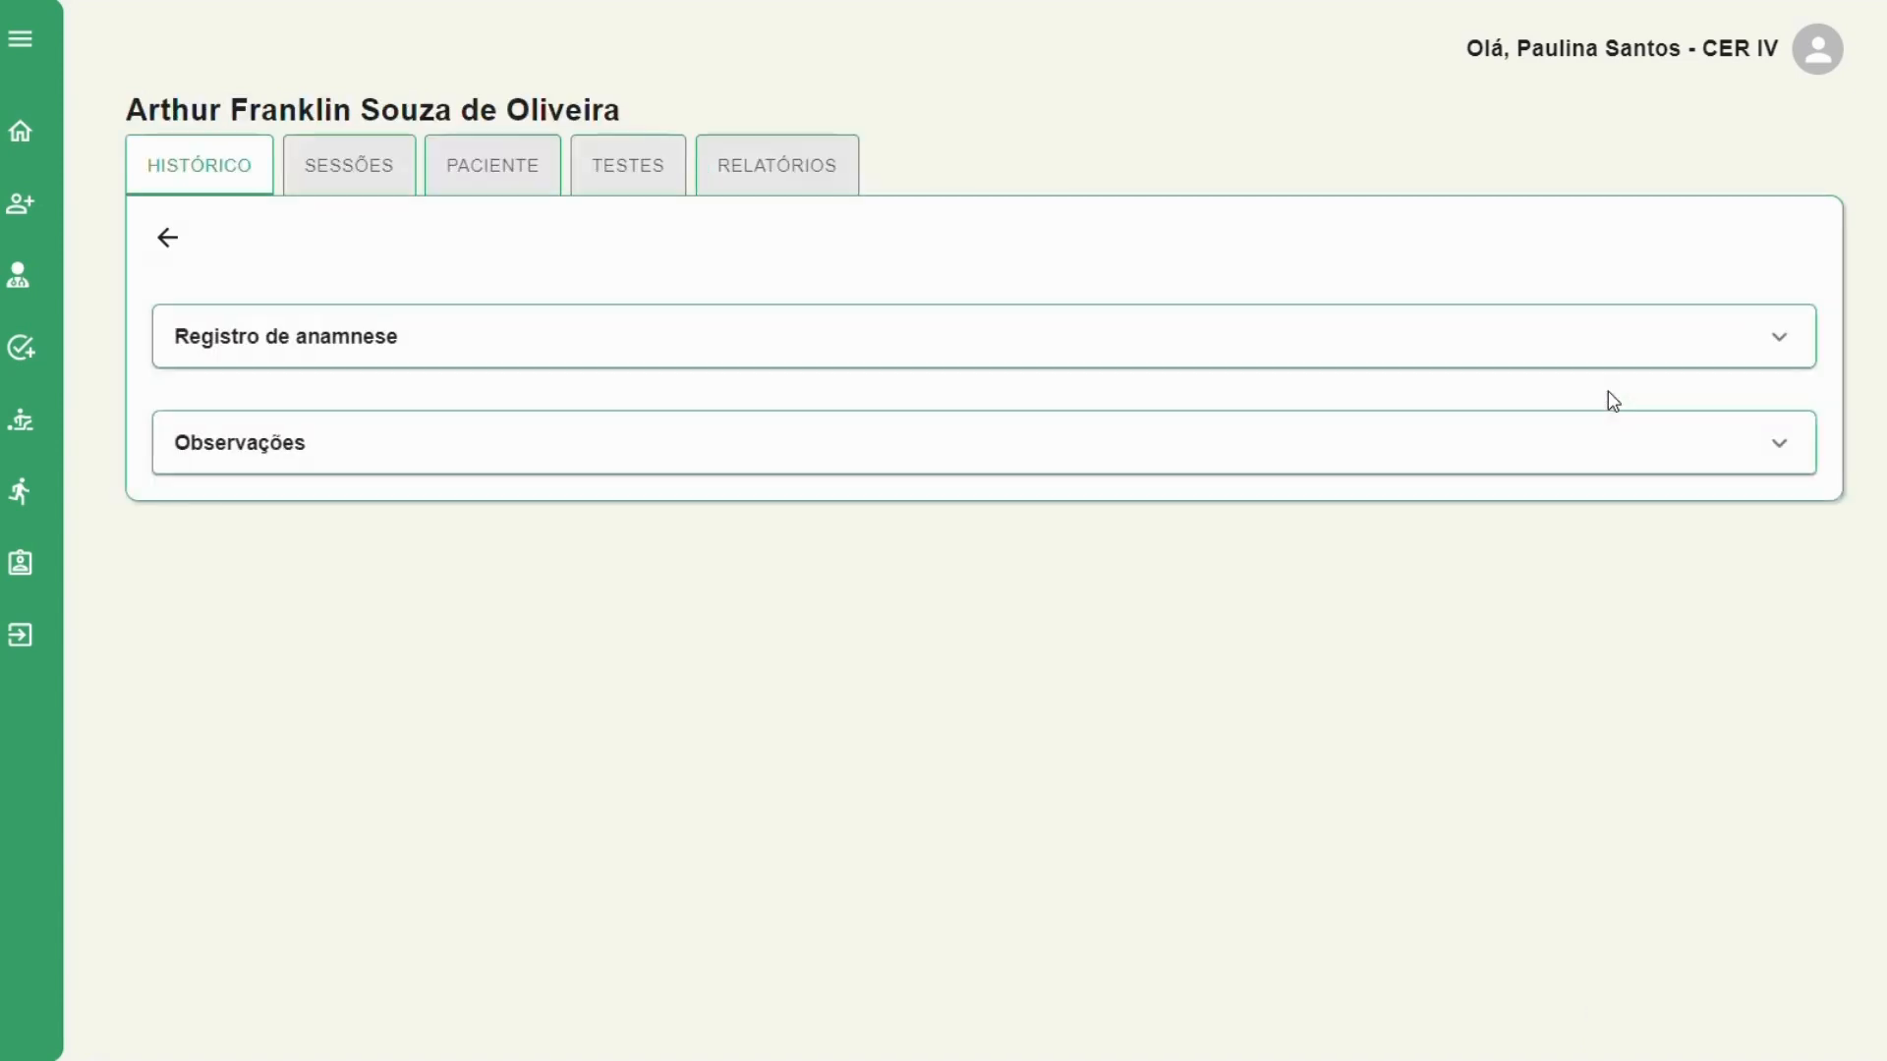
left_click(379, 175)
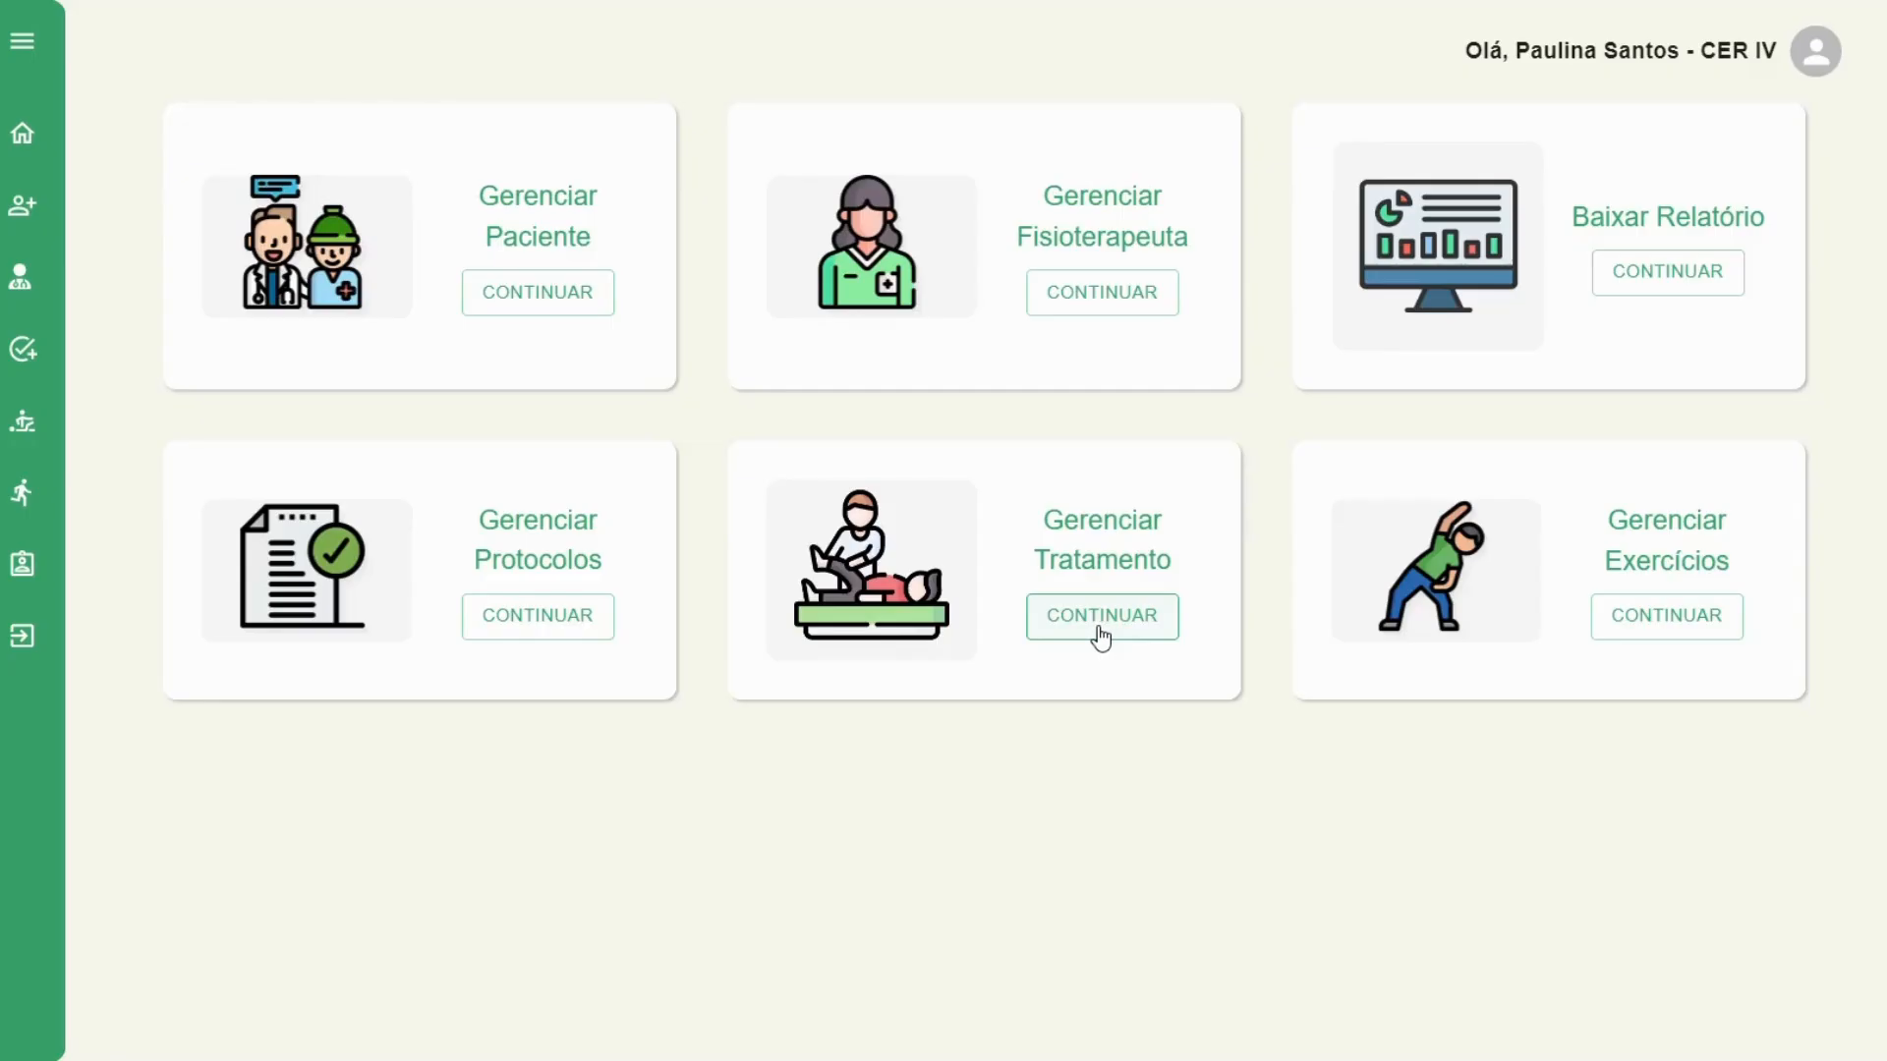
left_click(1098, 619)
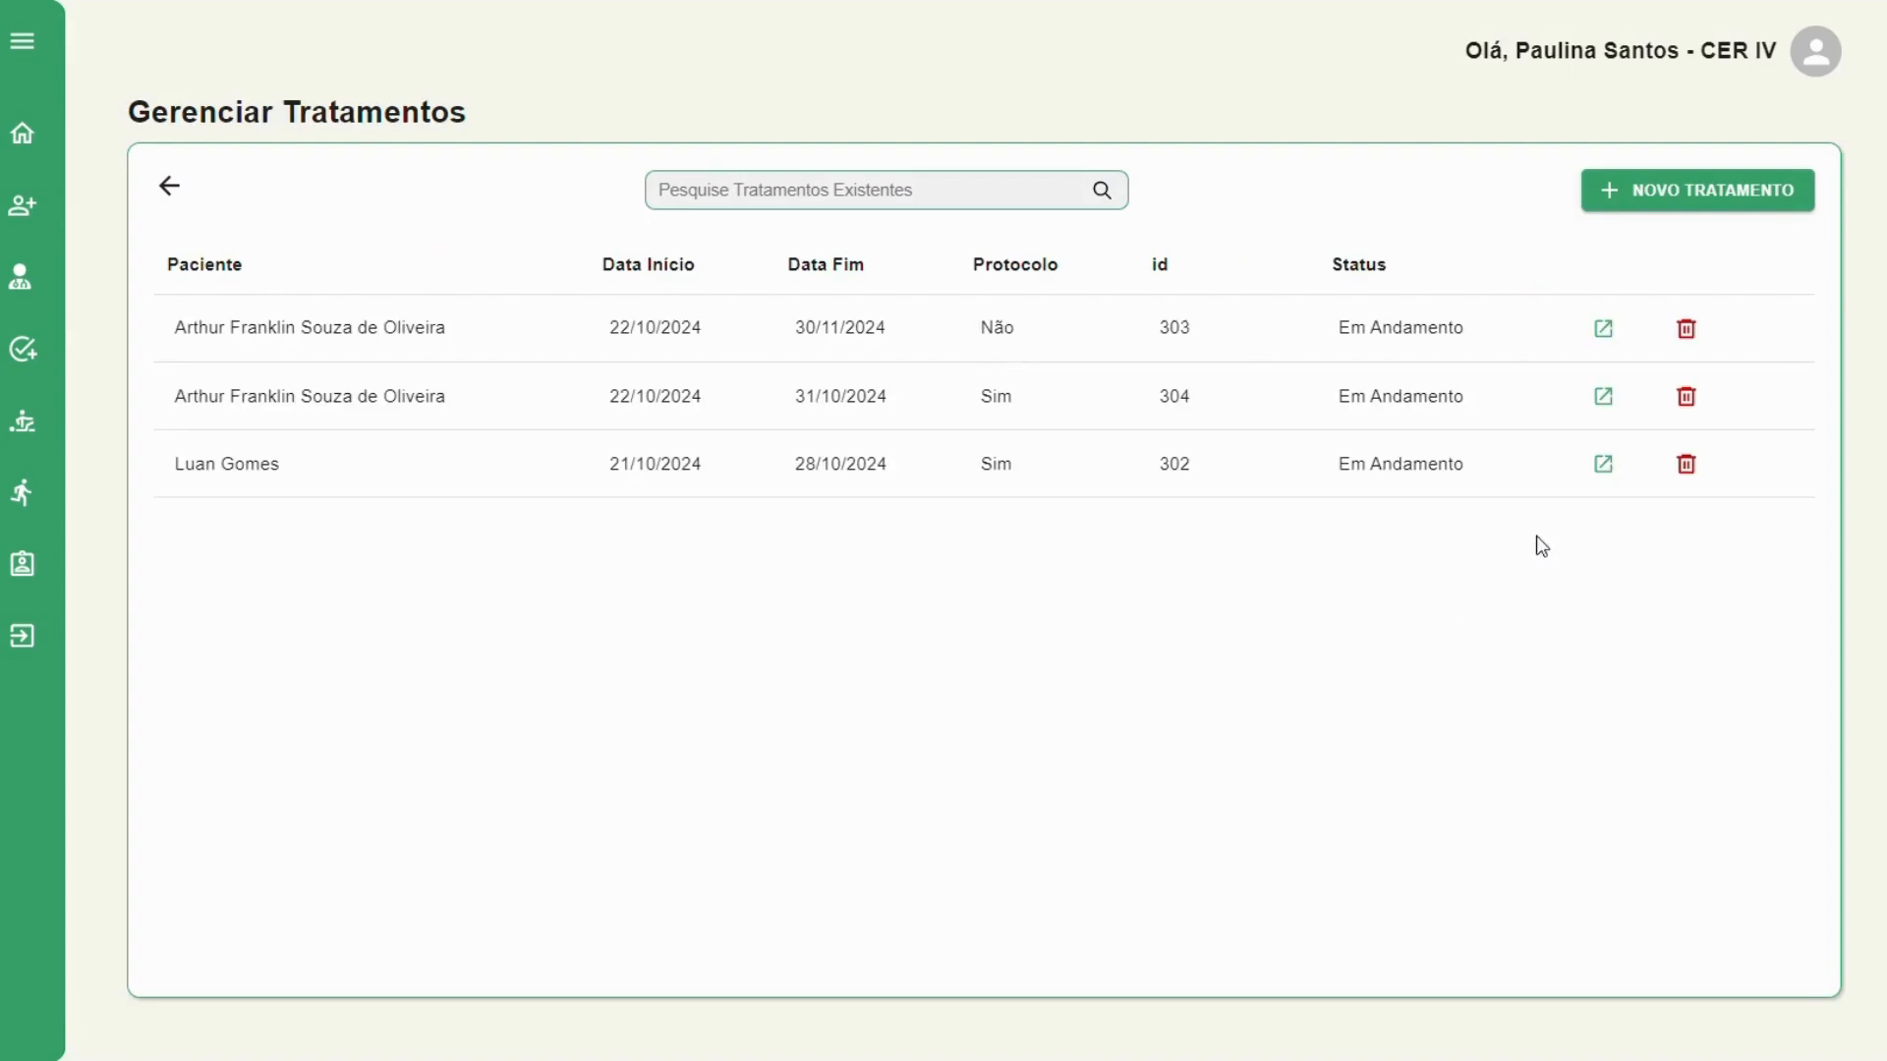
left_click(1603, 398)
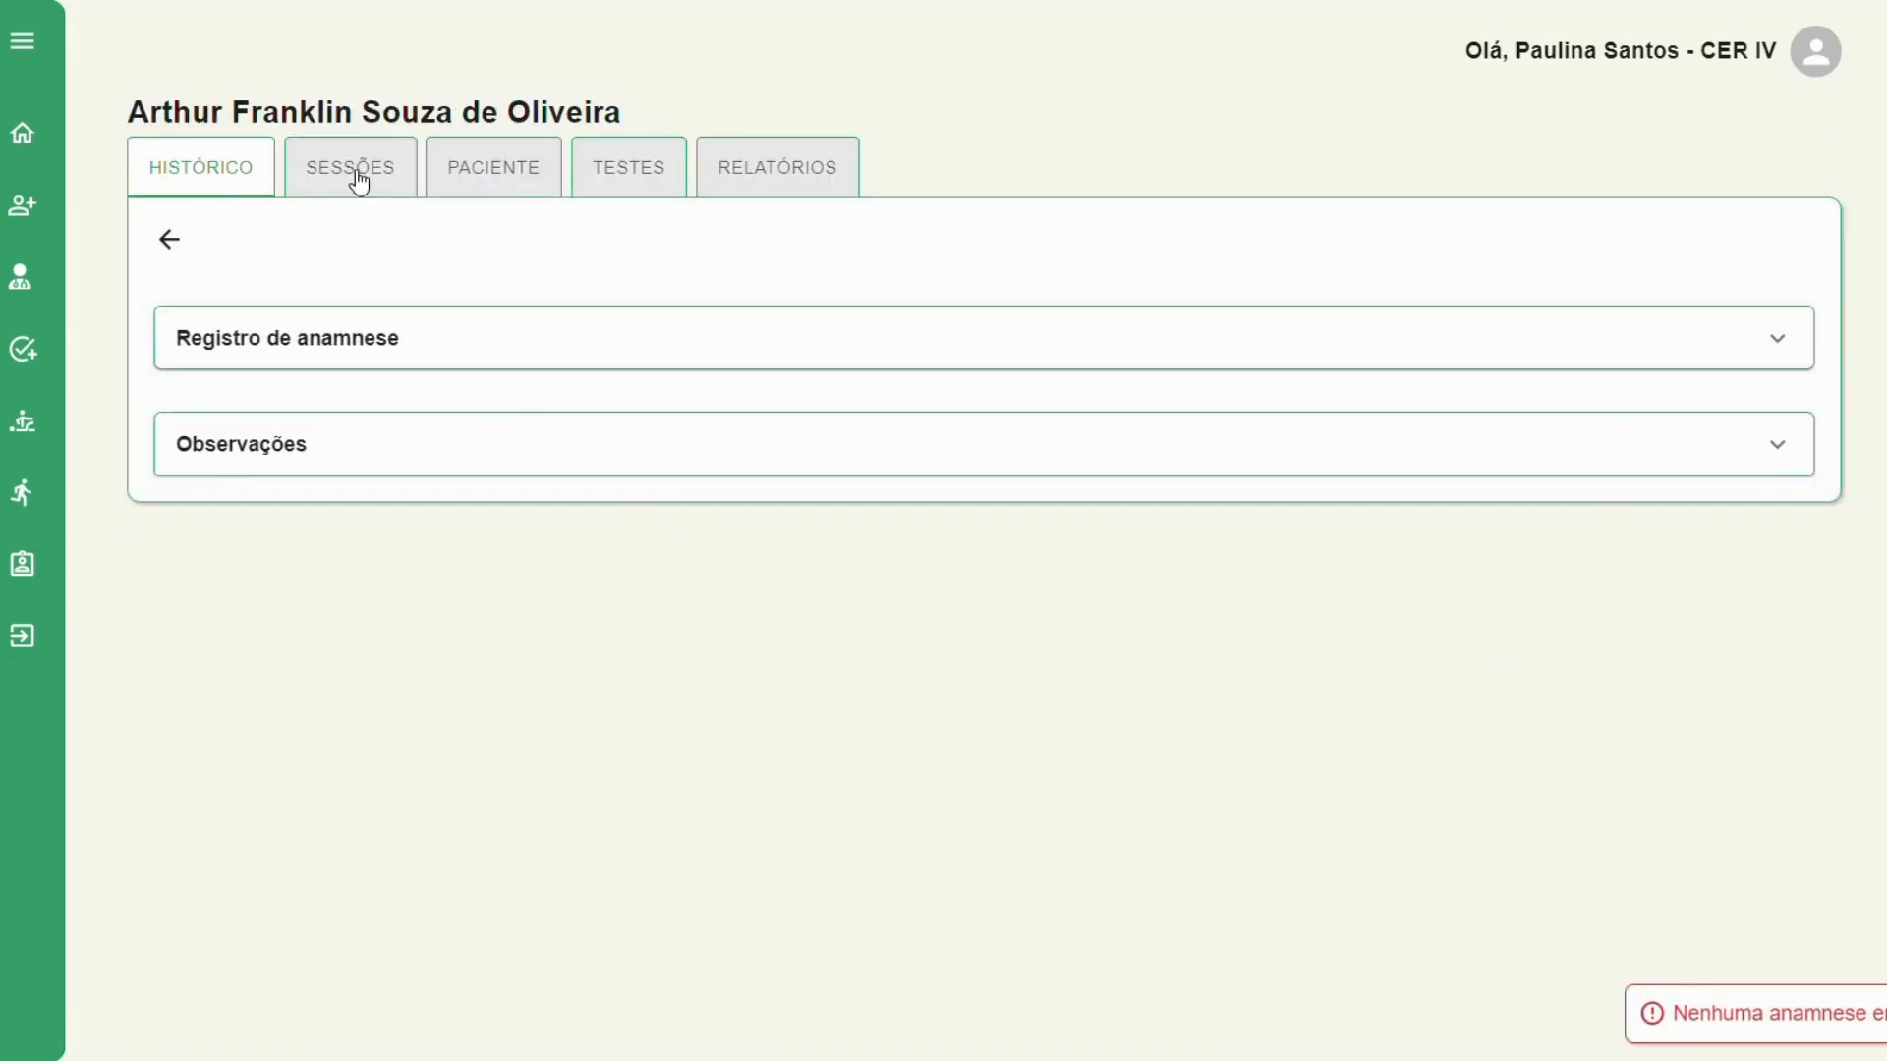
left_click(363, 187)
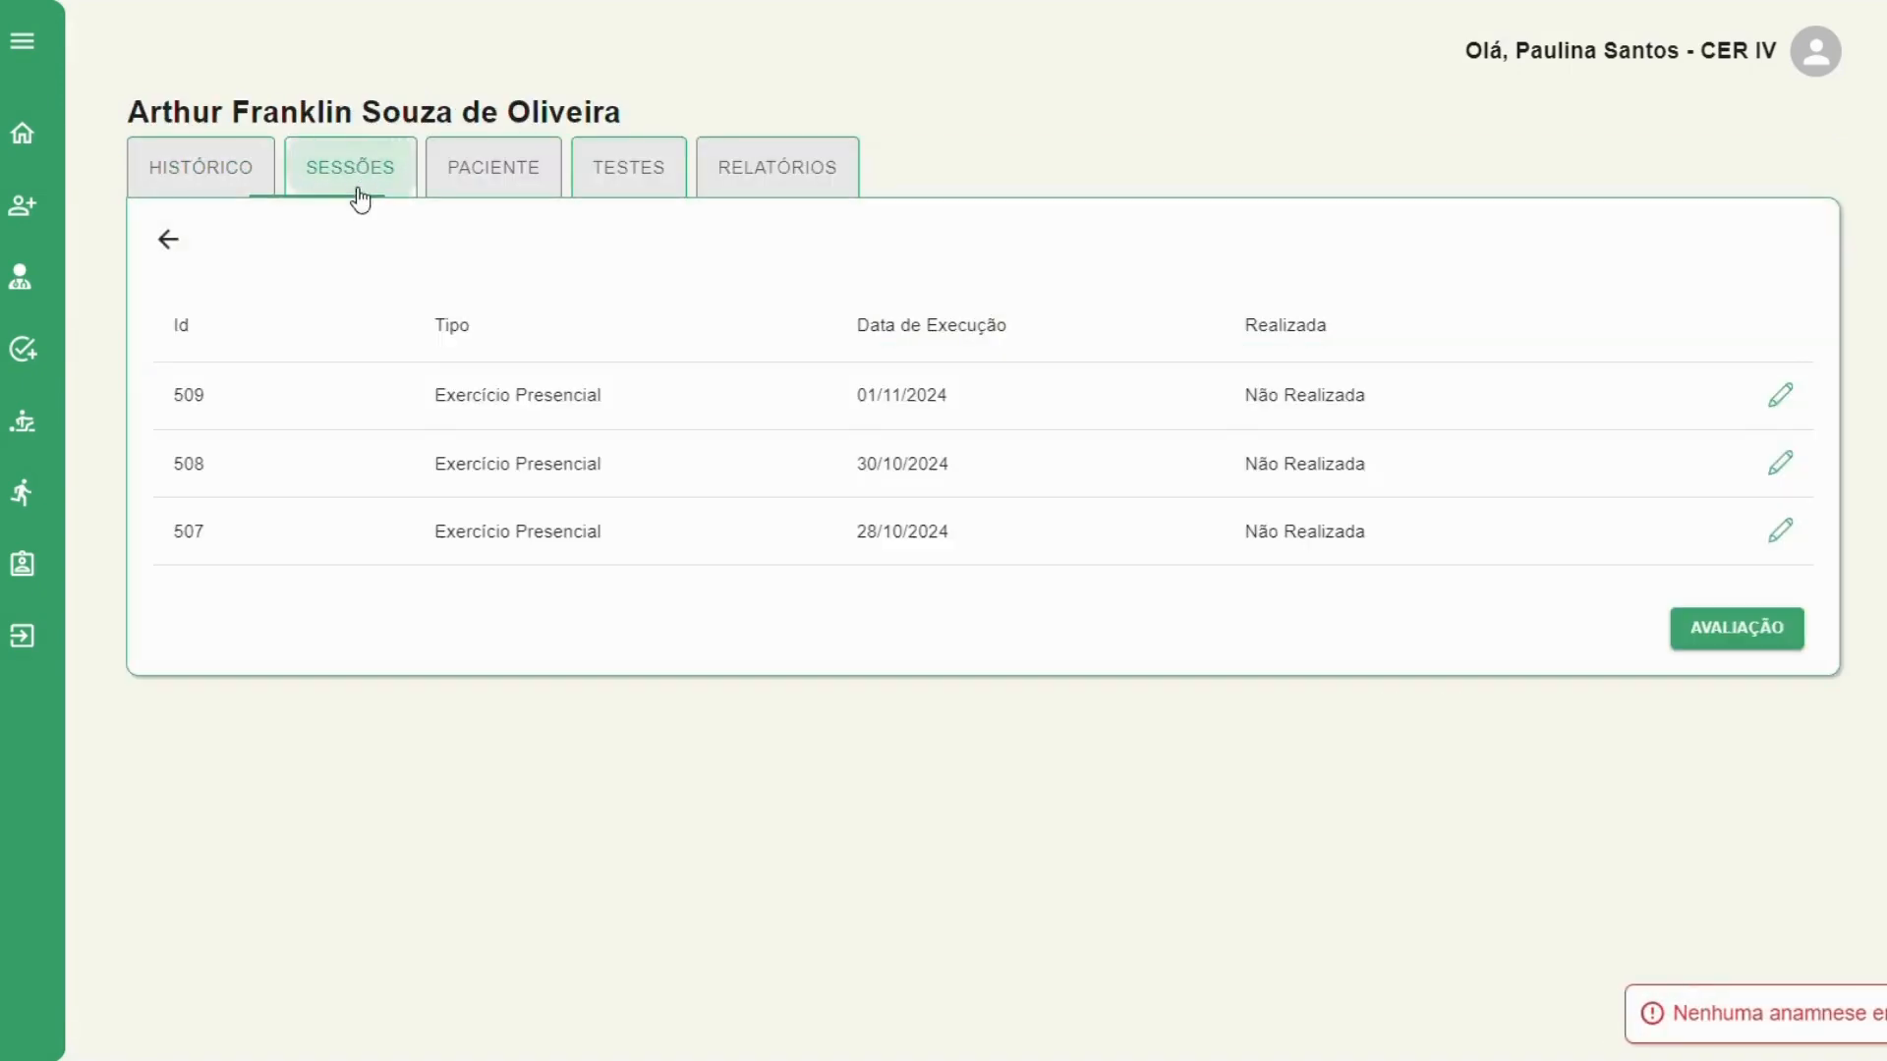
Start an evaluation session for this treatment with CID A021 and CIF 123
left_click(1741, 629)
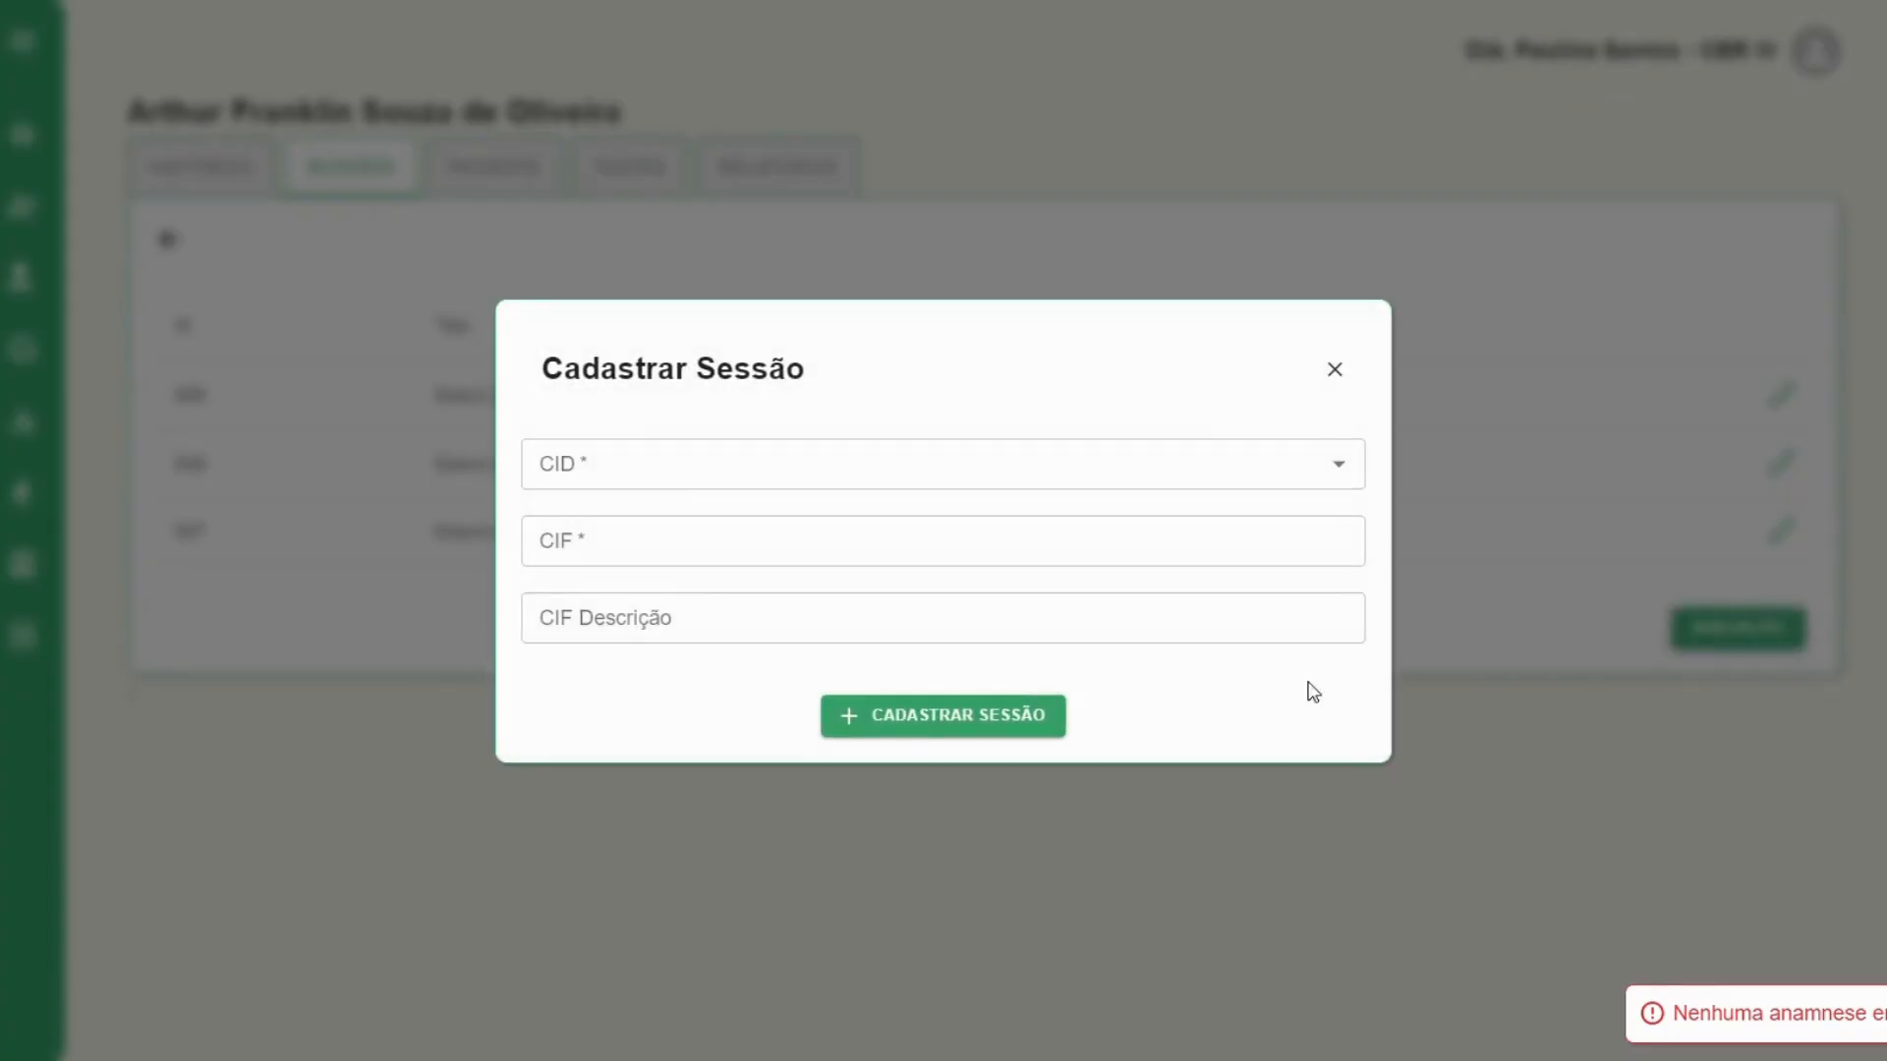
left_click(1300, 471)
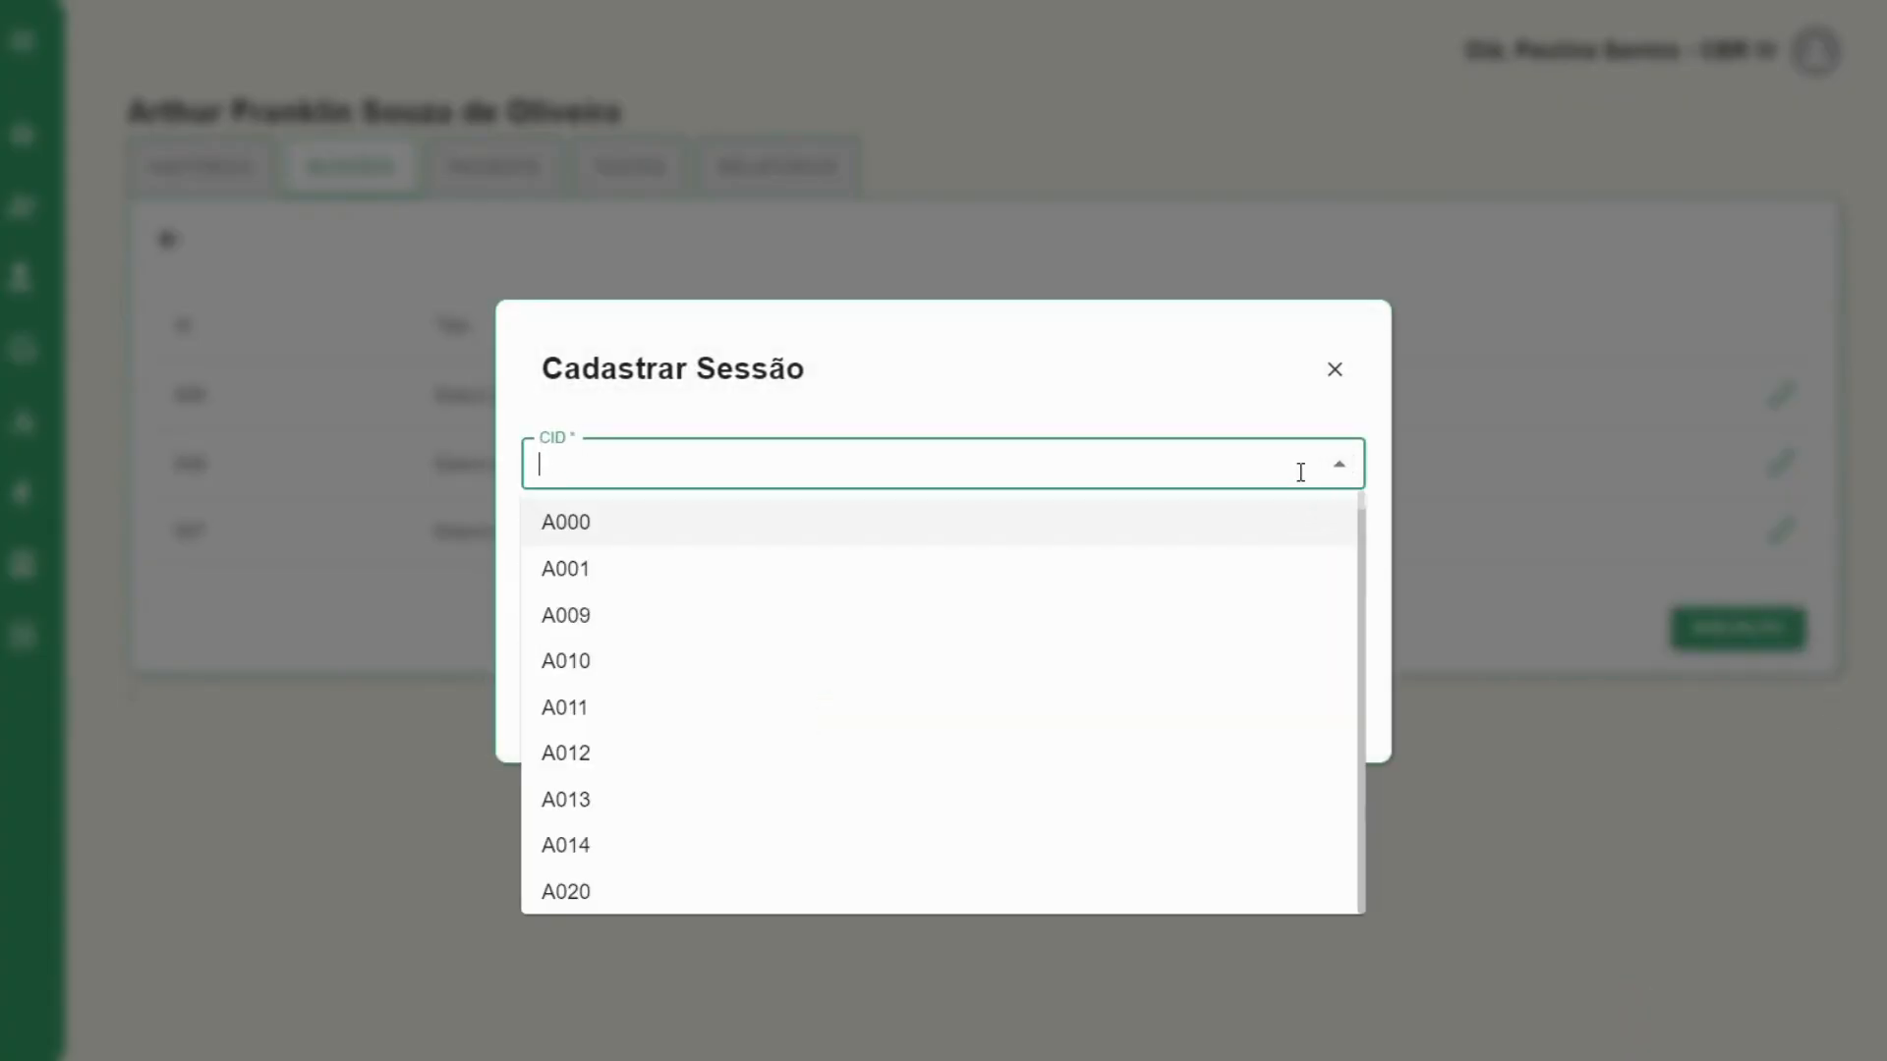
scroll(1015, 724, "down", 3)
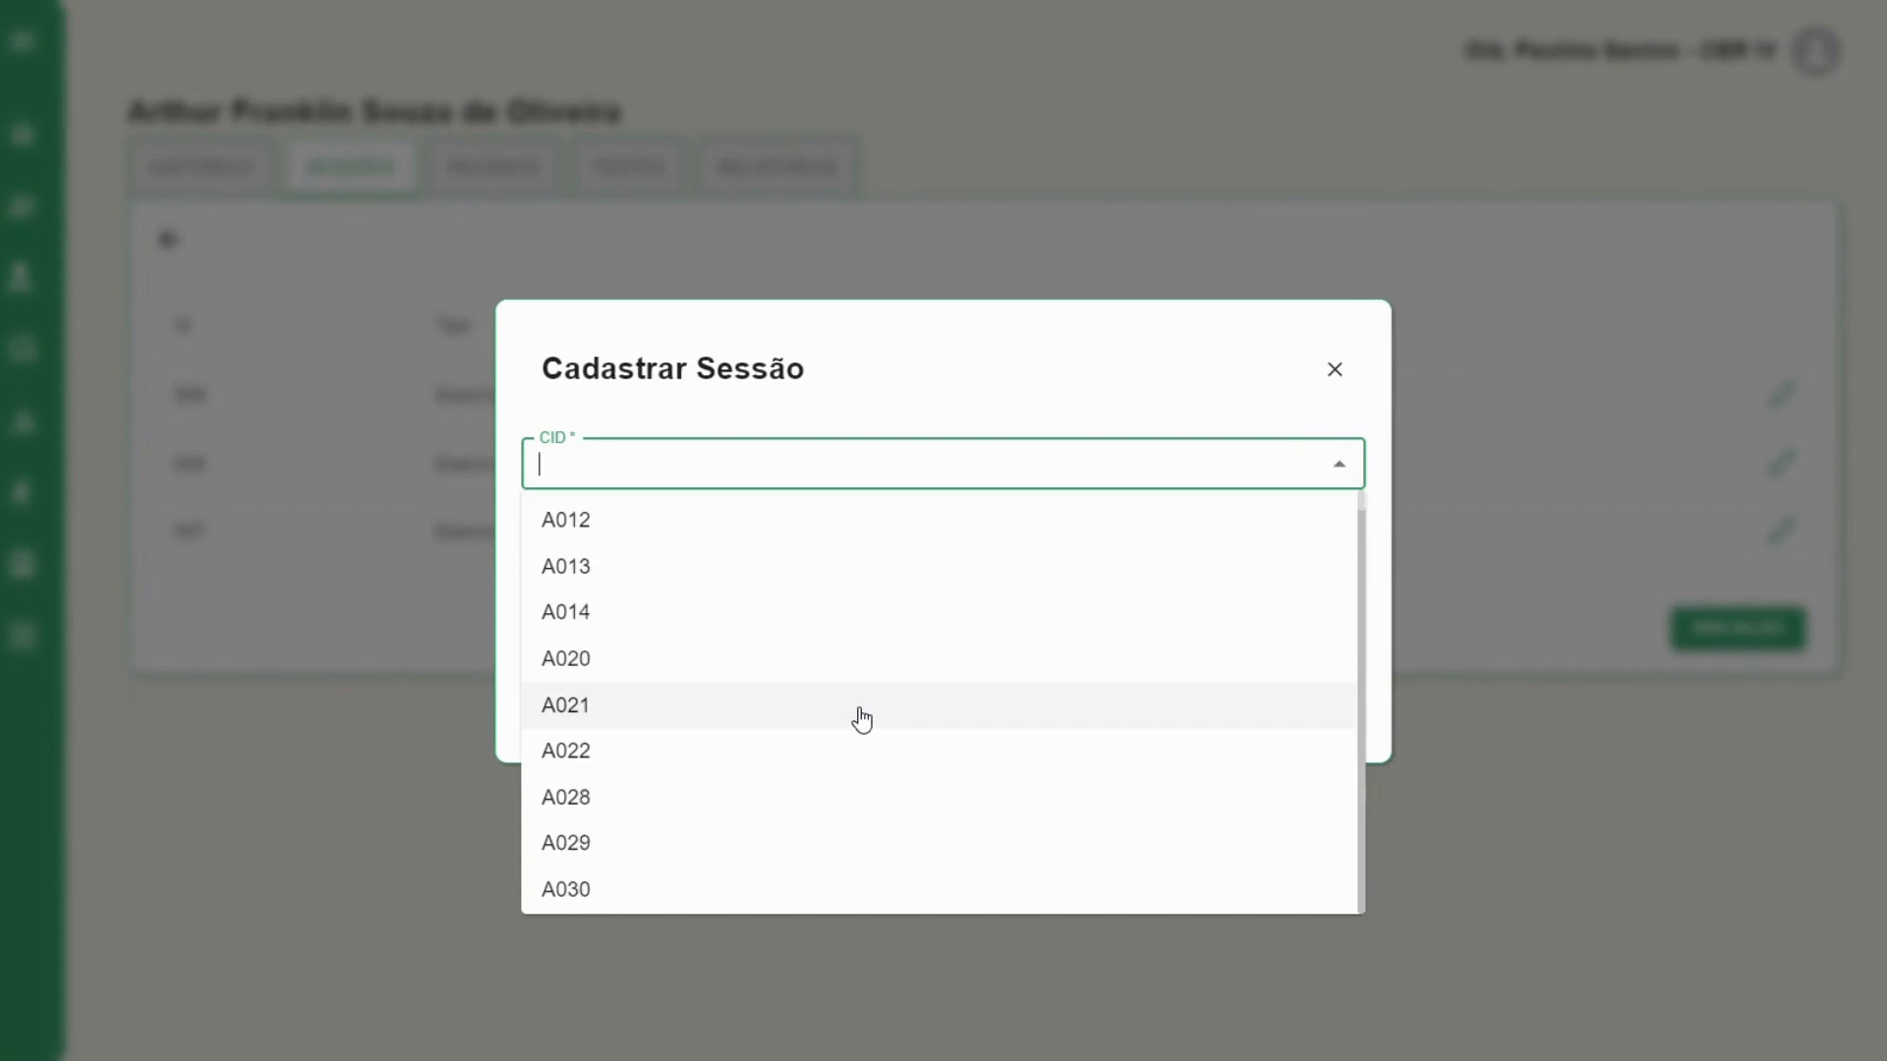
left_click(862, 720)
left_click(882, 529)
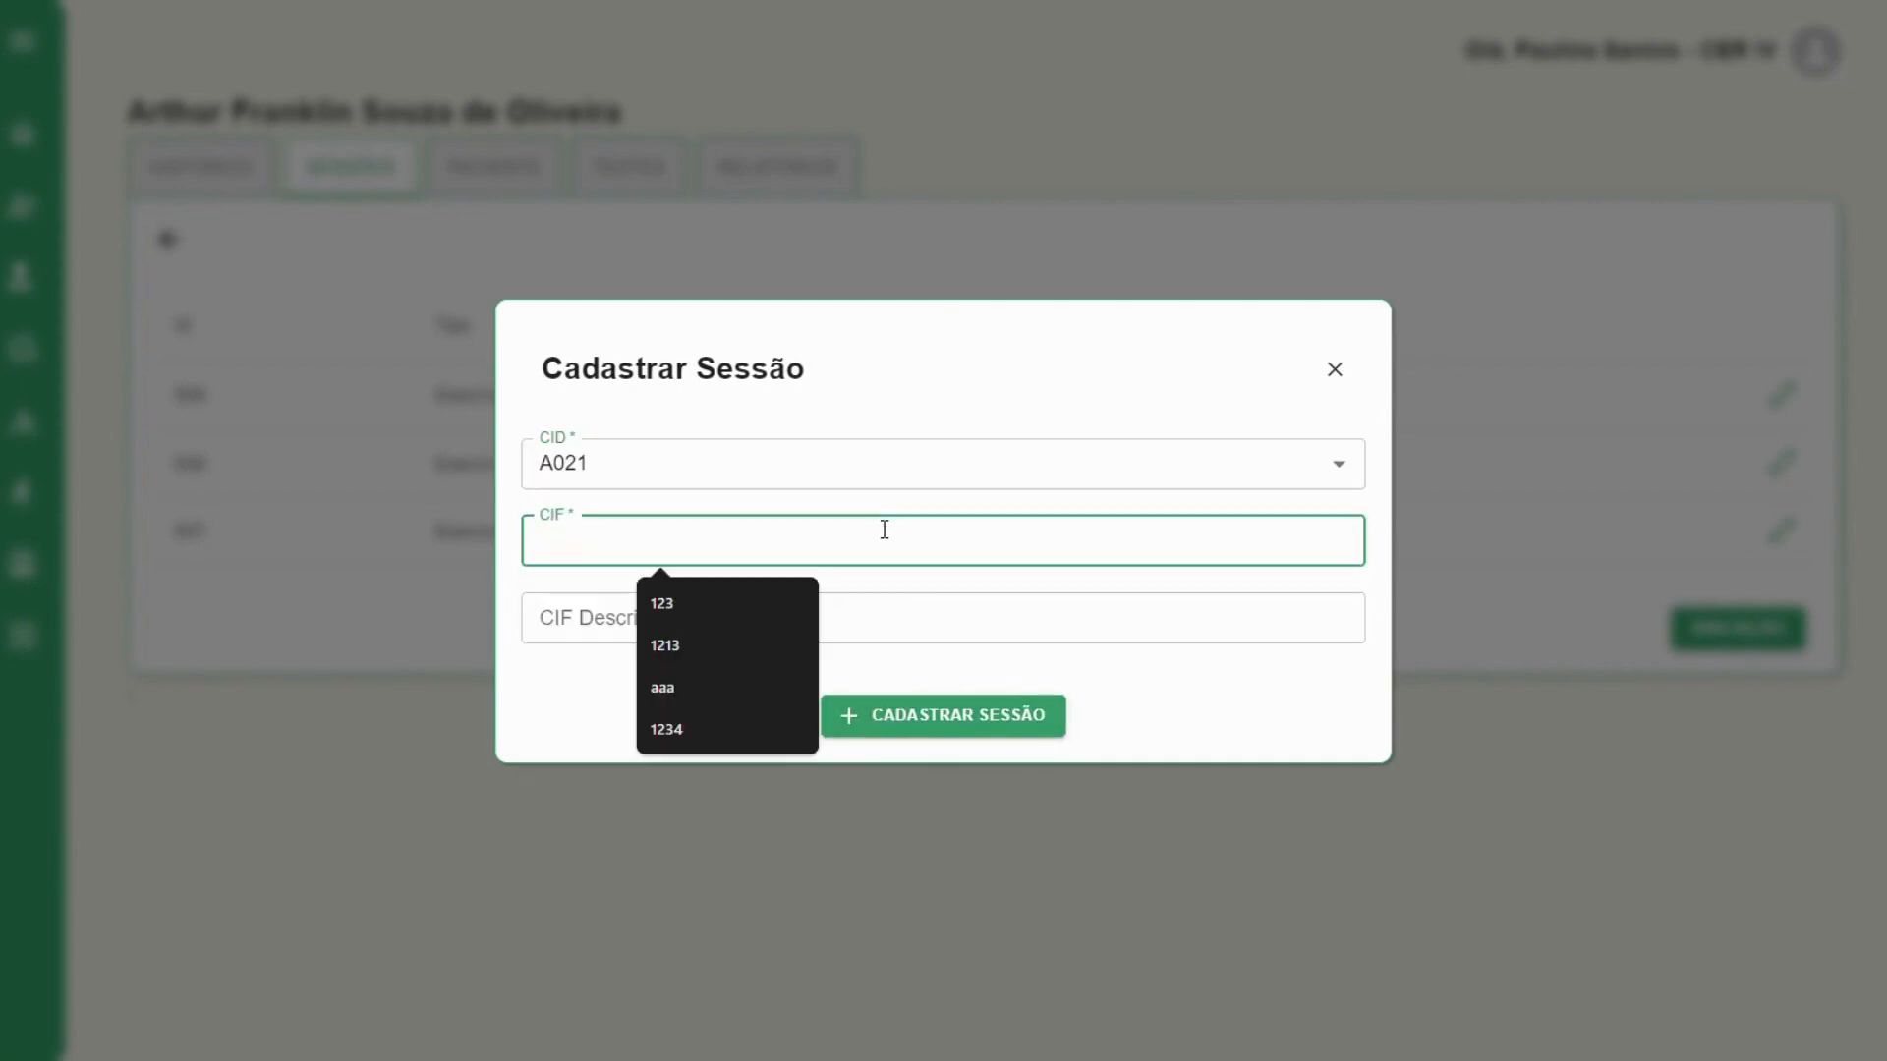
left_click(753, 603)
Set the CIF description to Força muscular and register the evaluation session
left_click(651, 607)
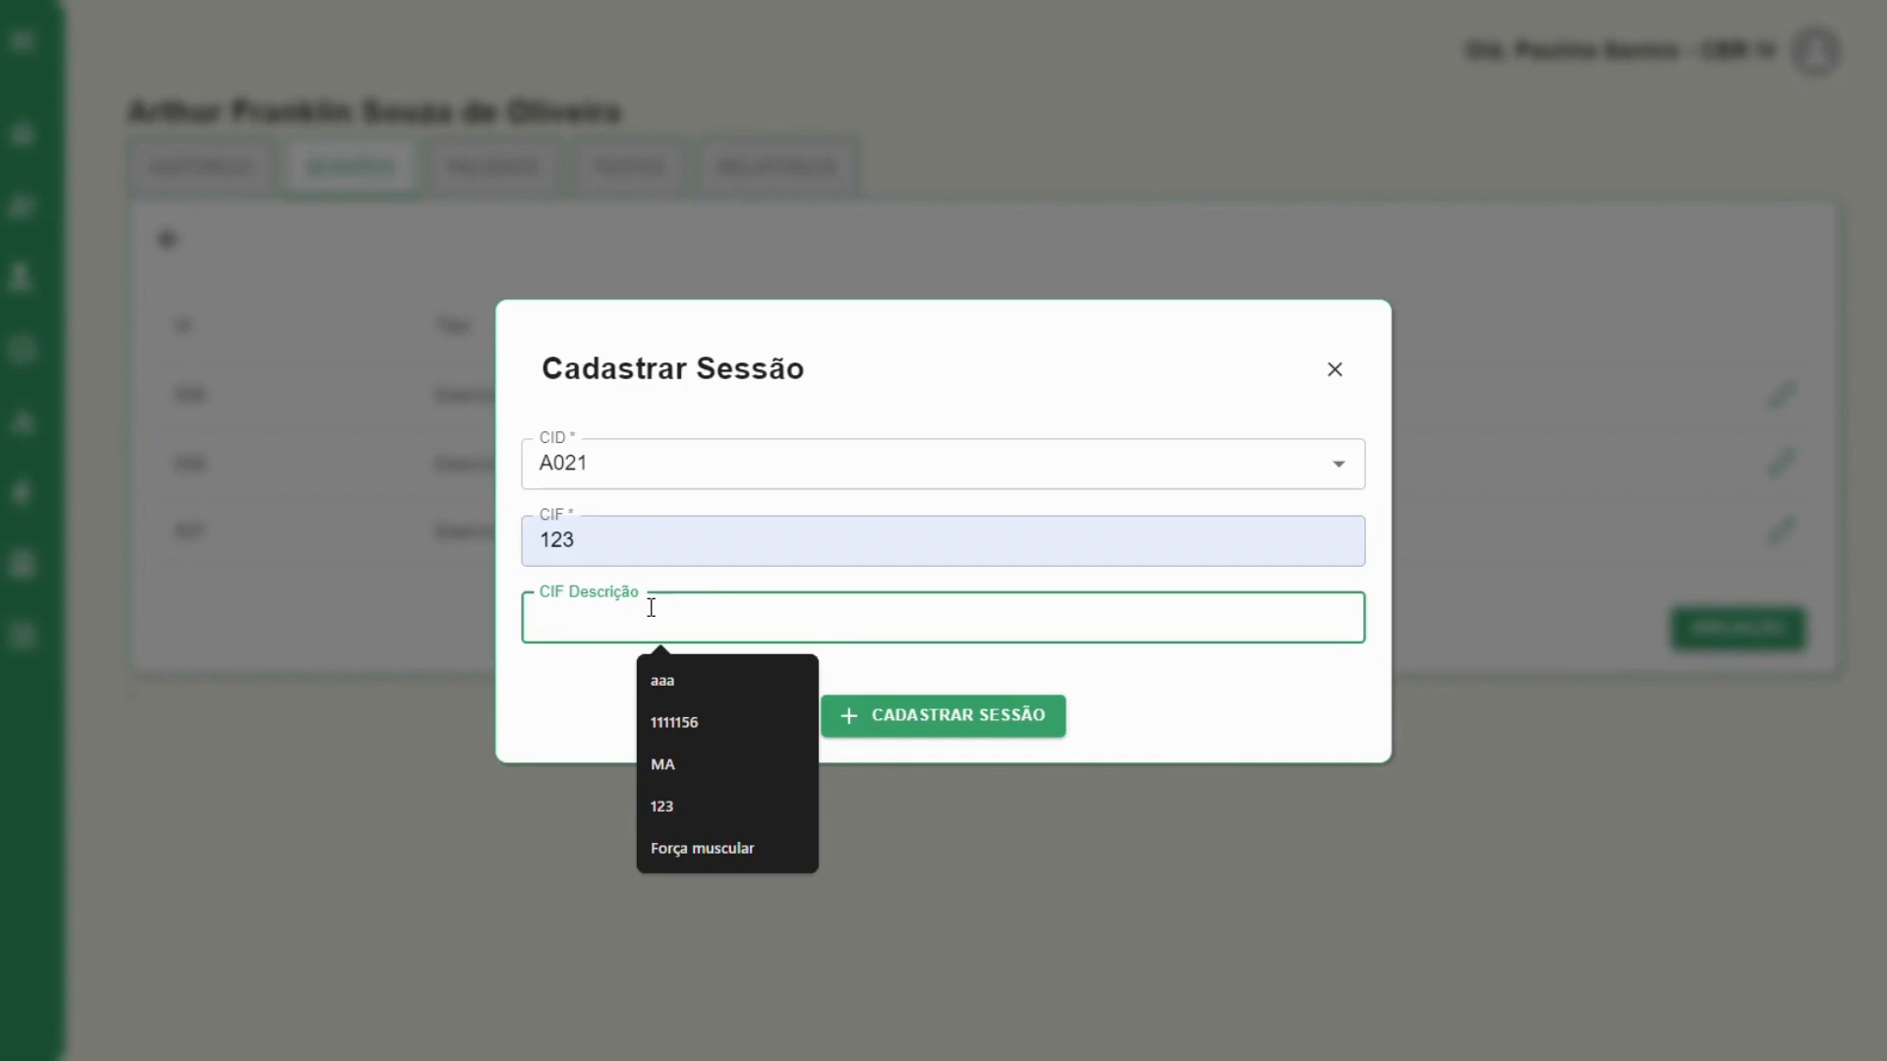
type("For")
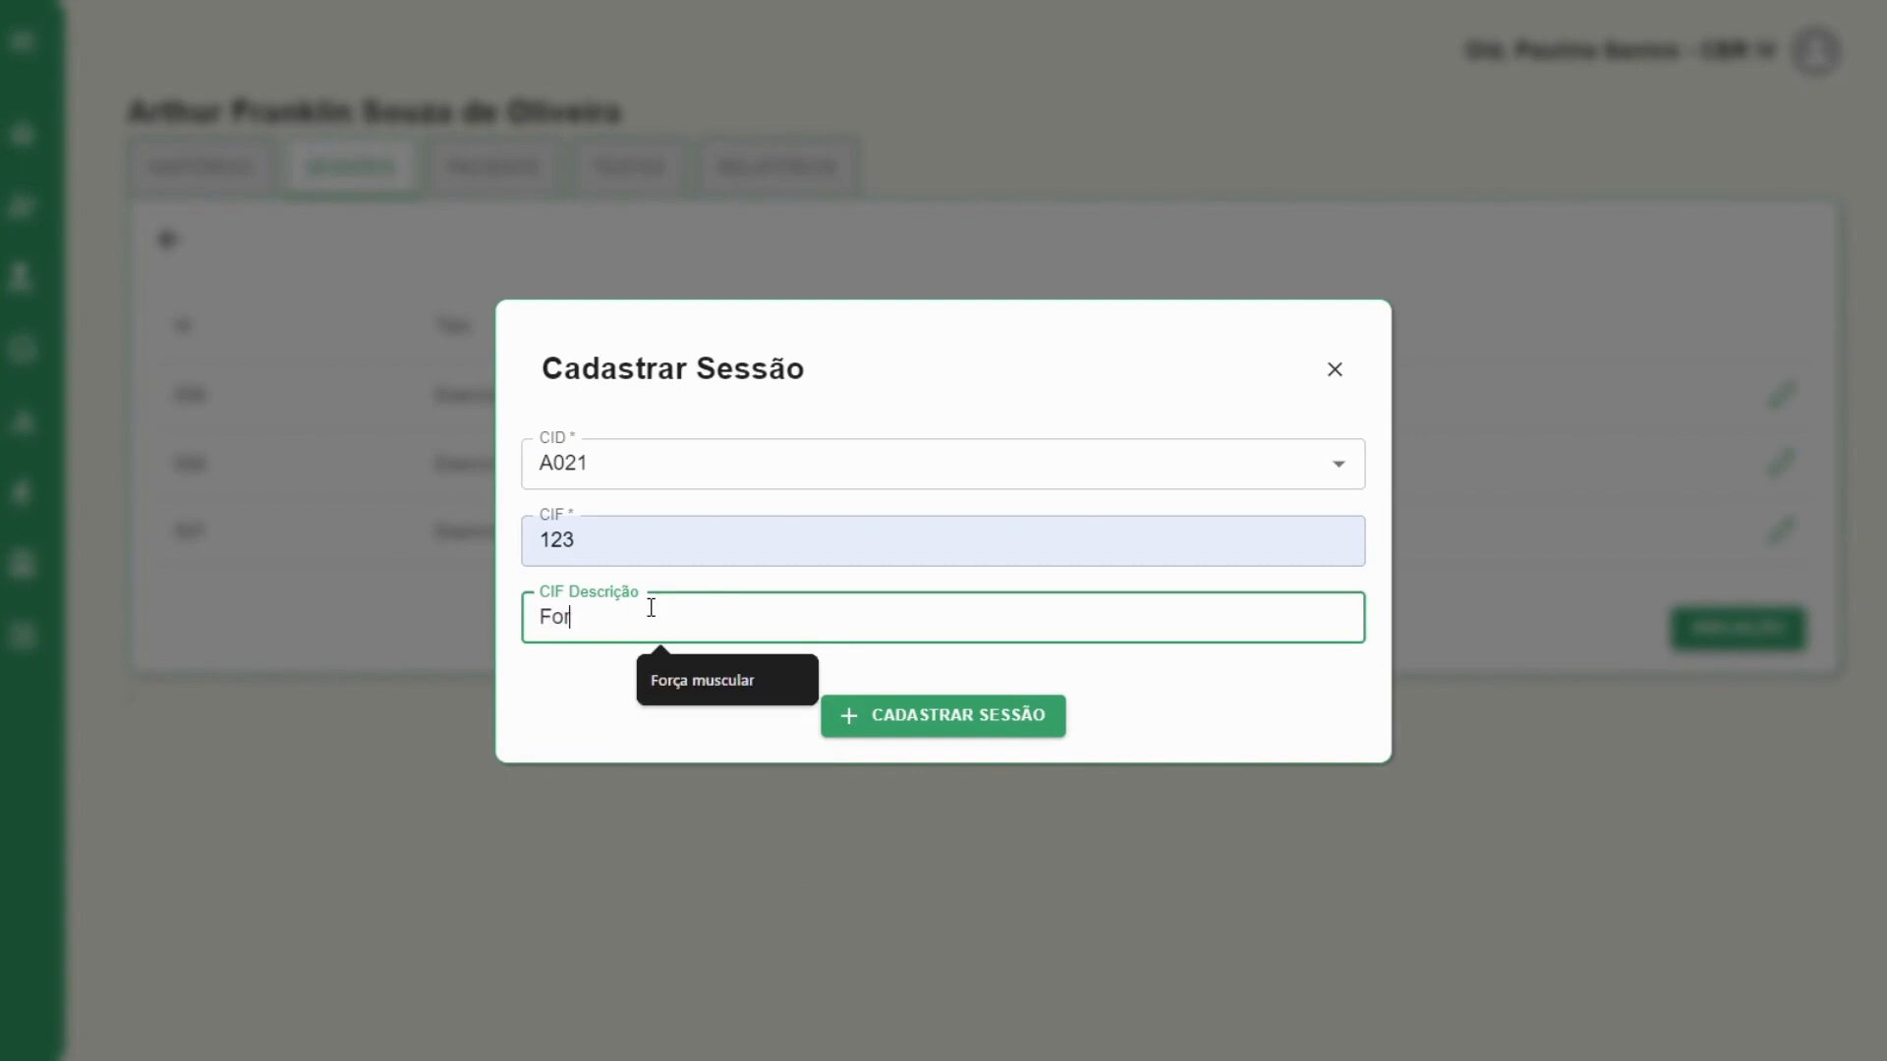
type("ç")
key("Down")
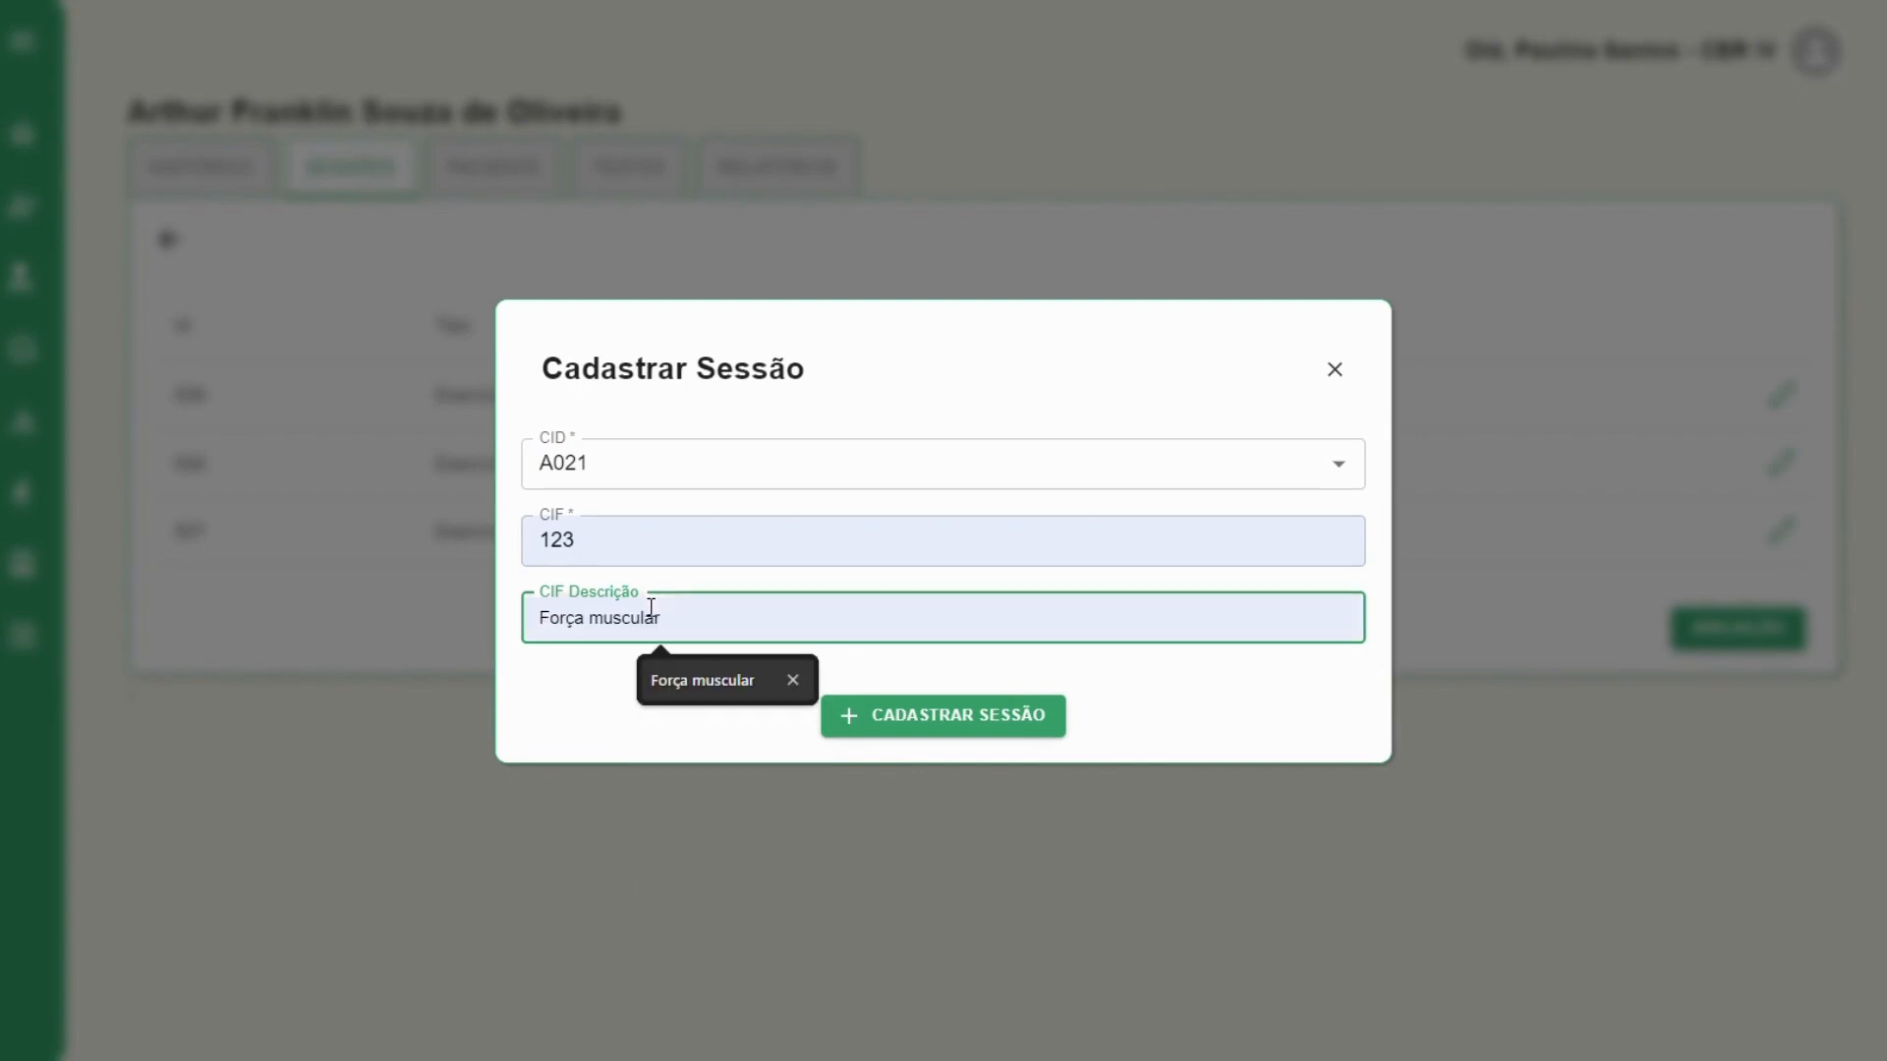
left_click(703, 681)
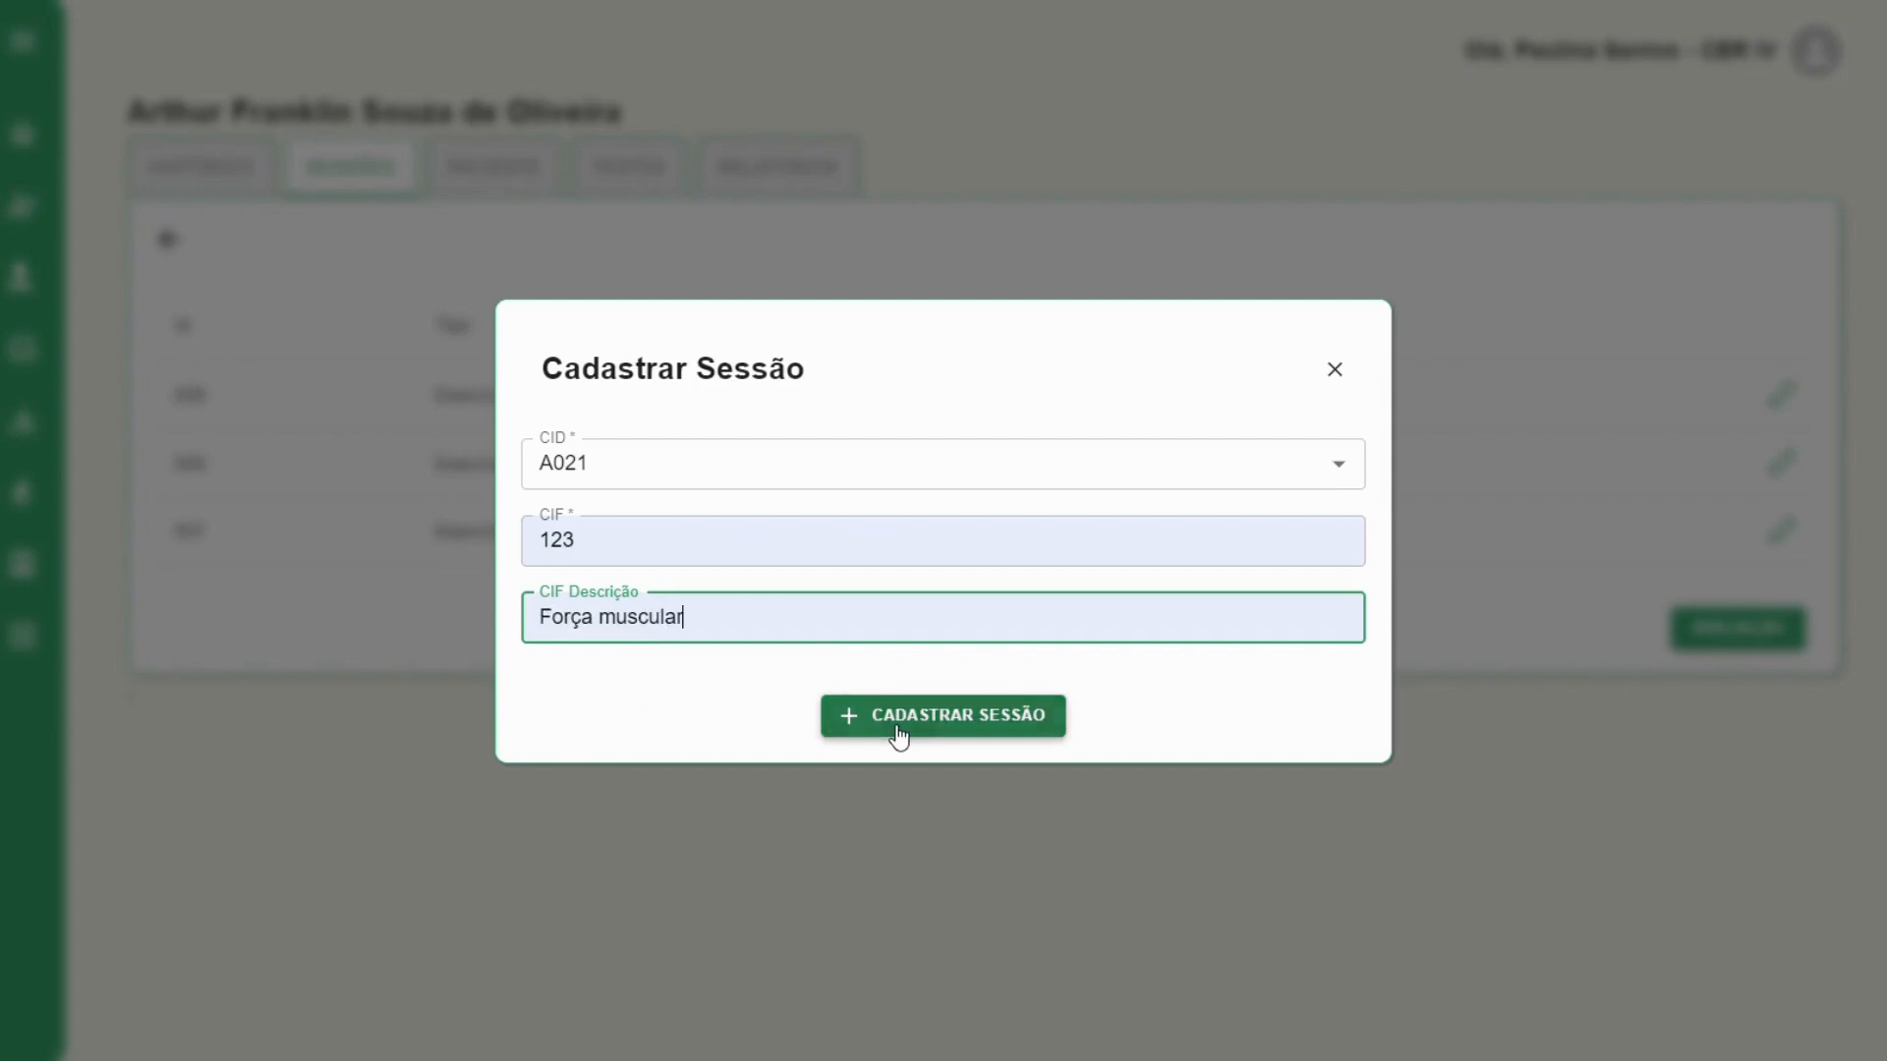
left_click(898, 723)
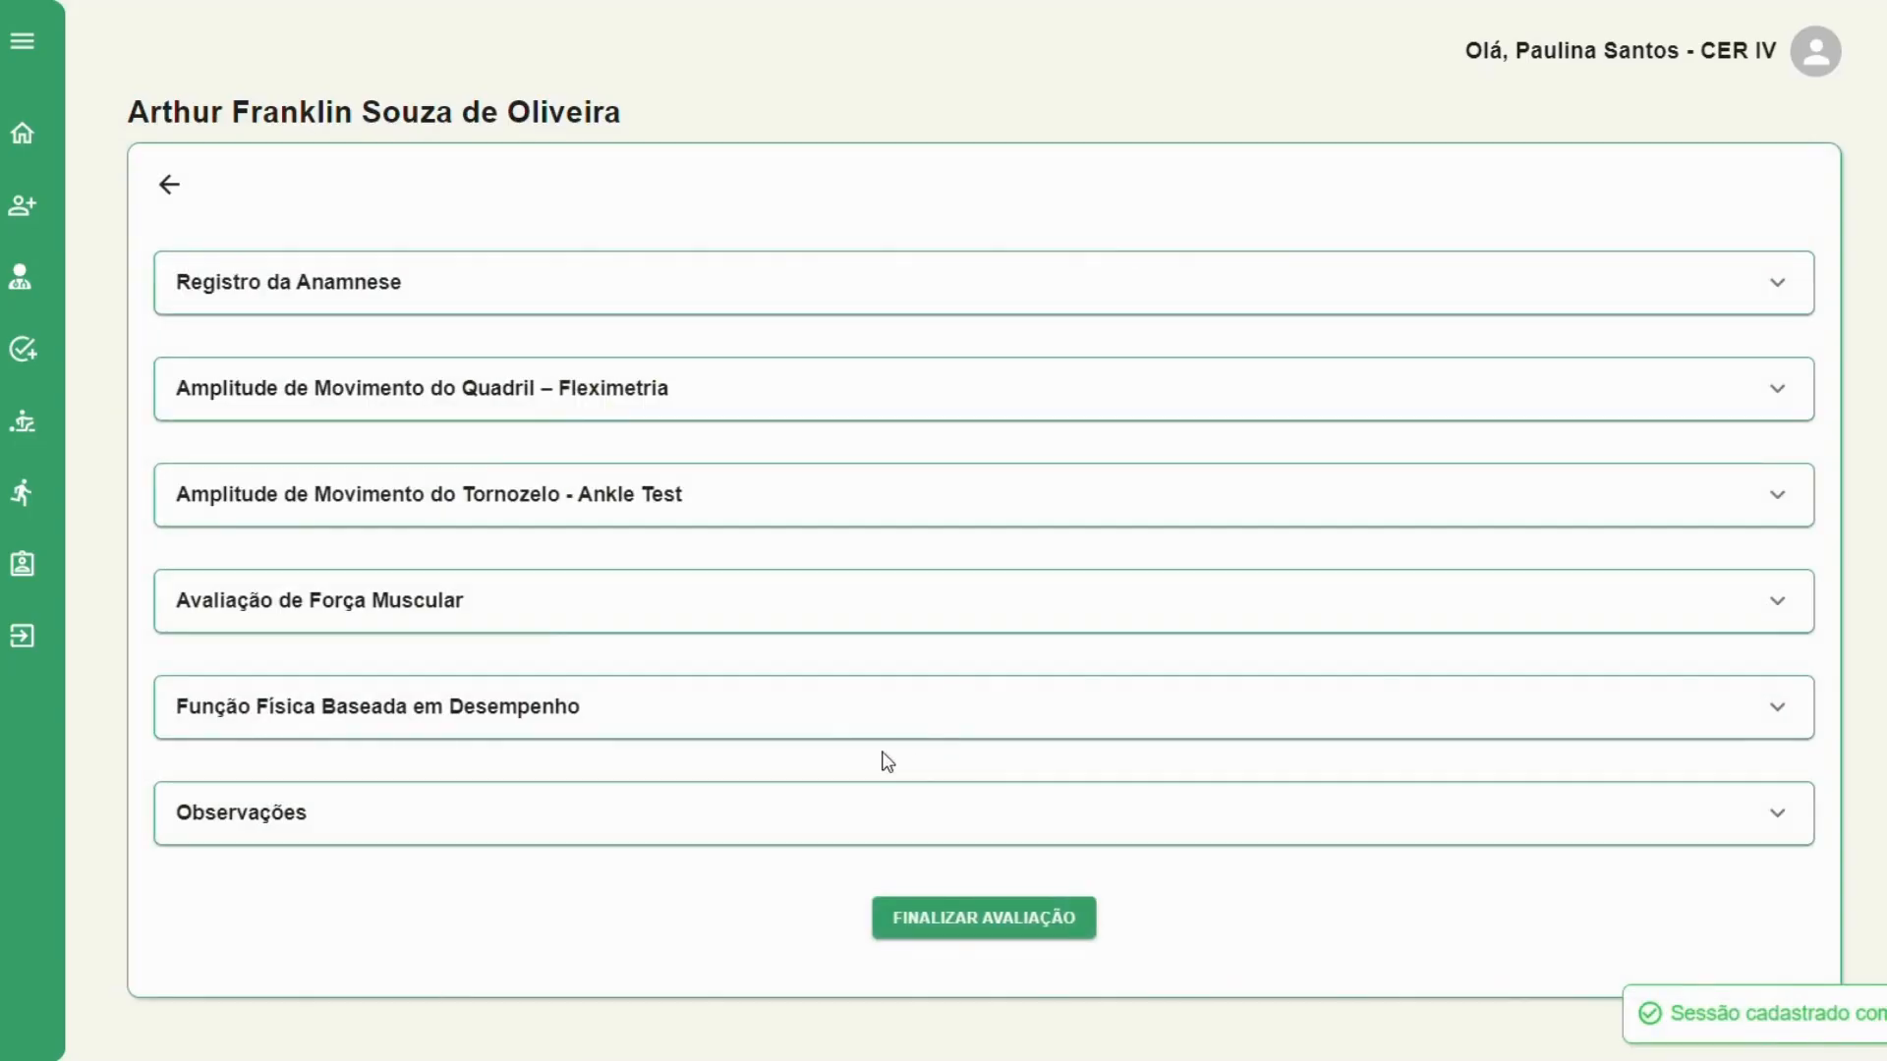
In the general anamnesis, enter a weight of 75 kg, a height of 175 cm and an IMC of 30
left_click(389, 293)
left_click(405, 456)
type("75")
key("Tab")
type("175")
key("Tab")
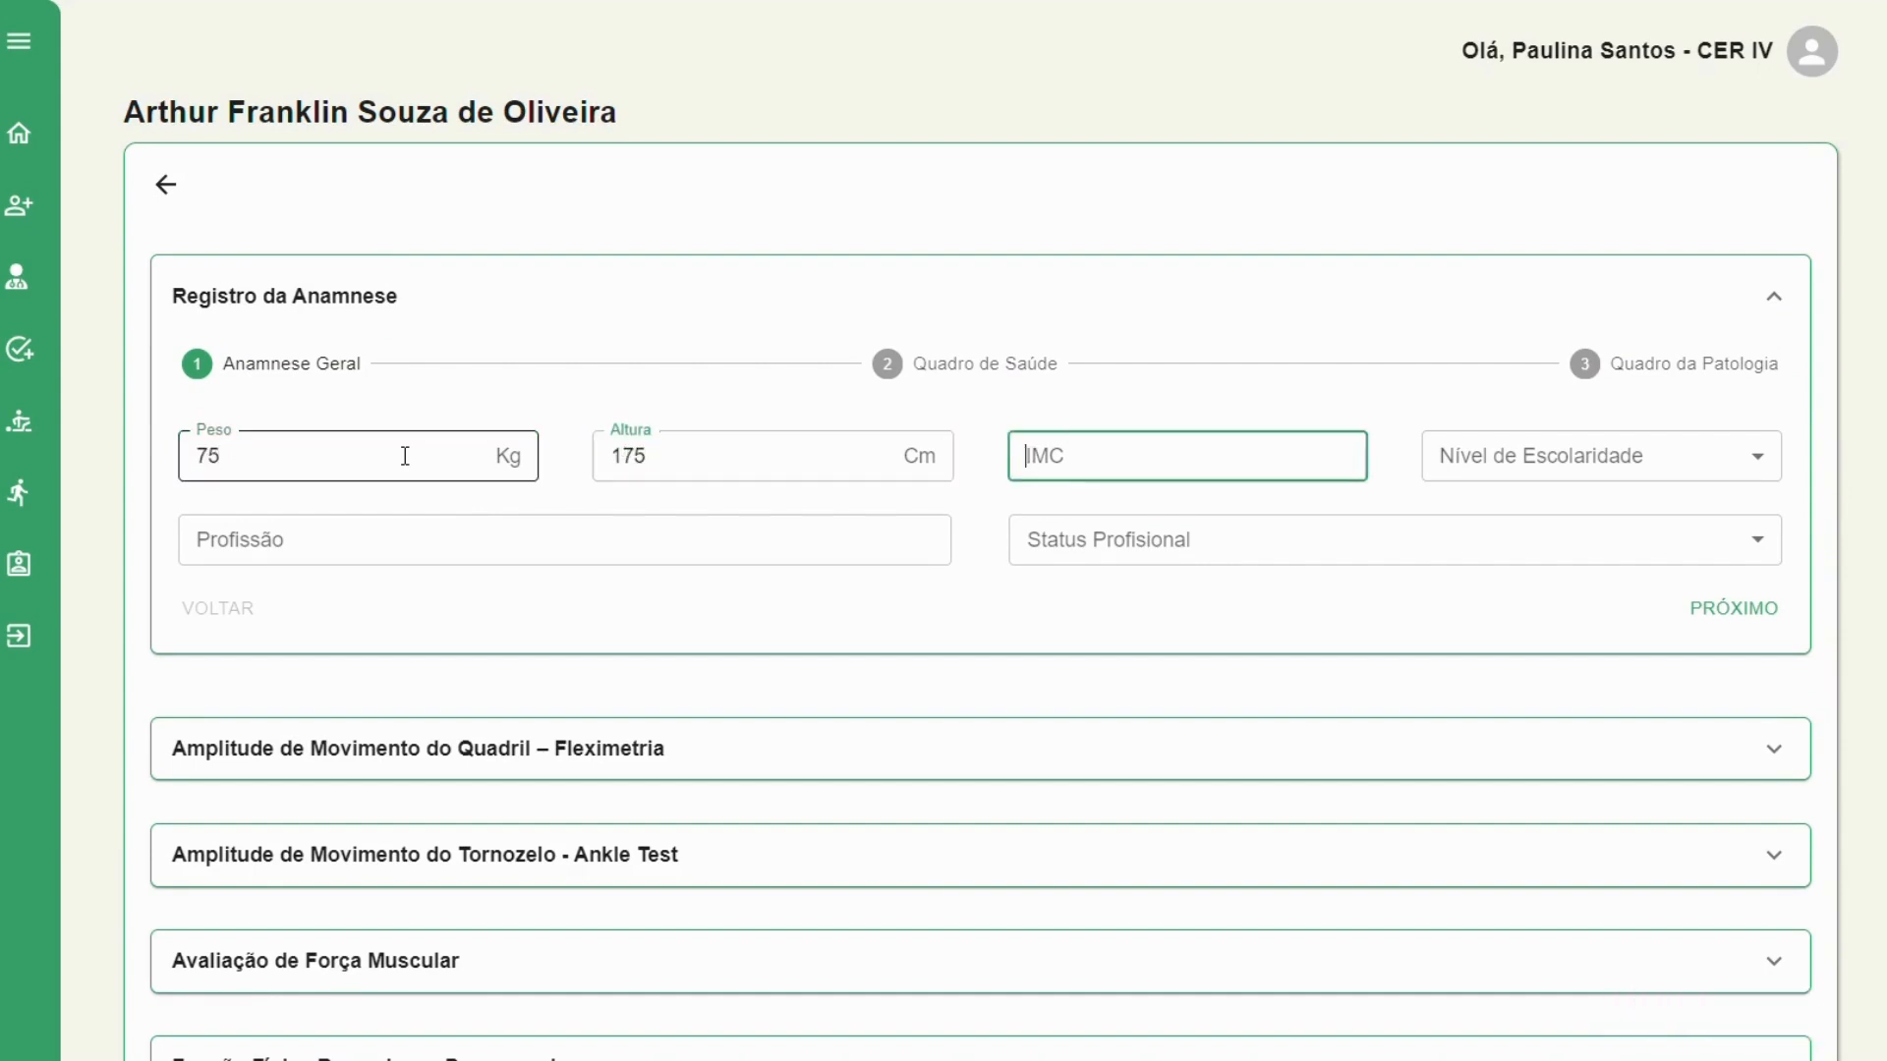
key("Tab")
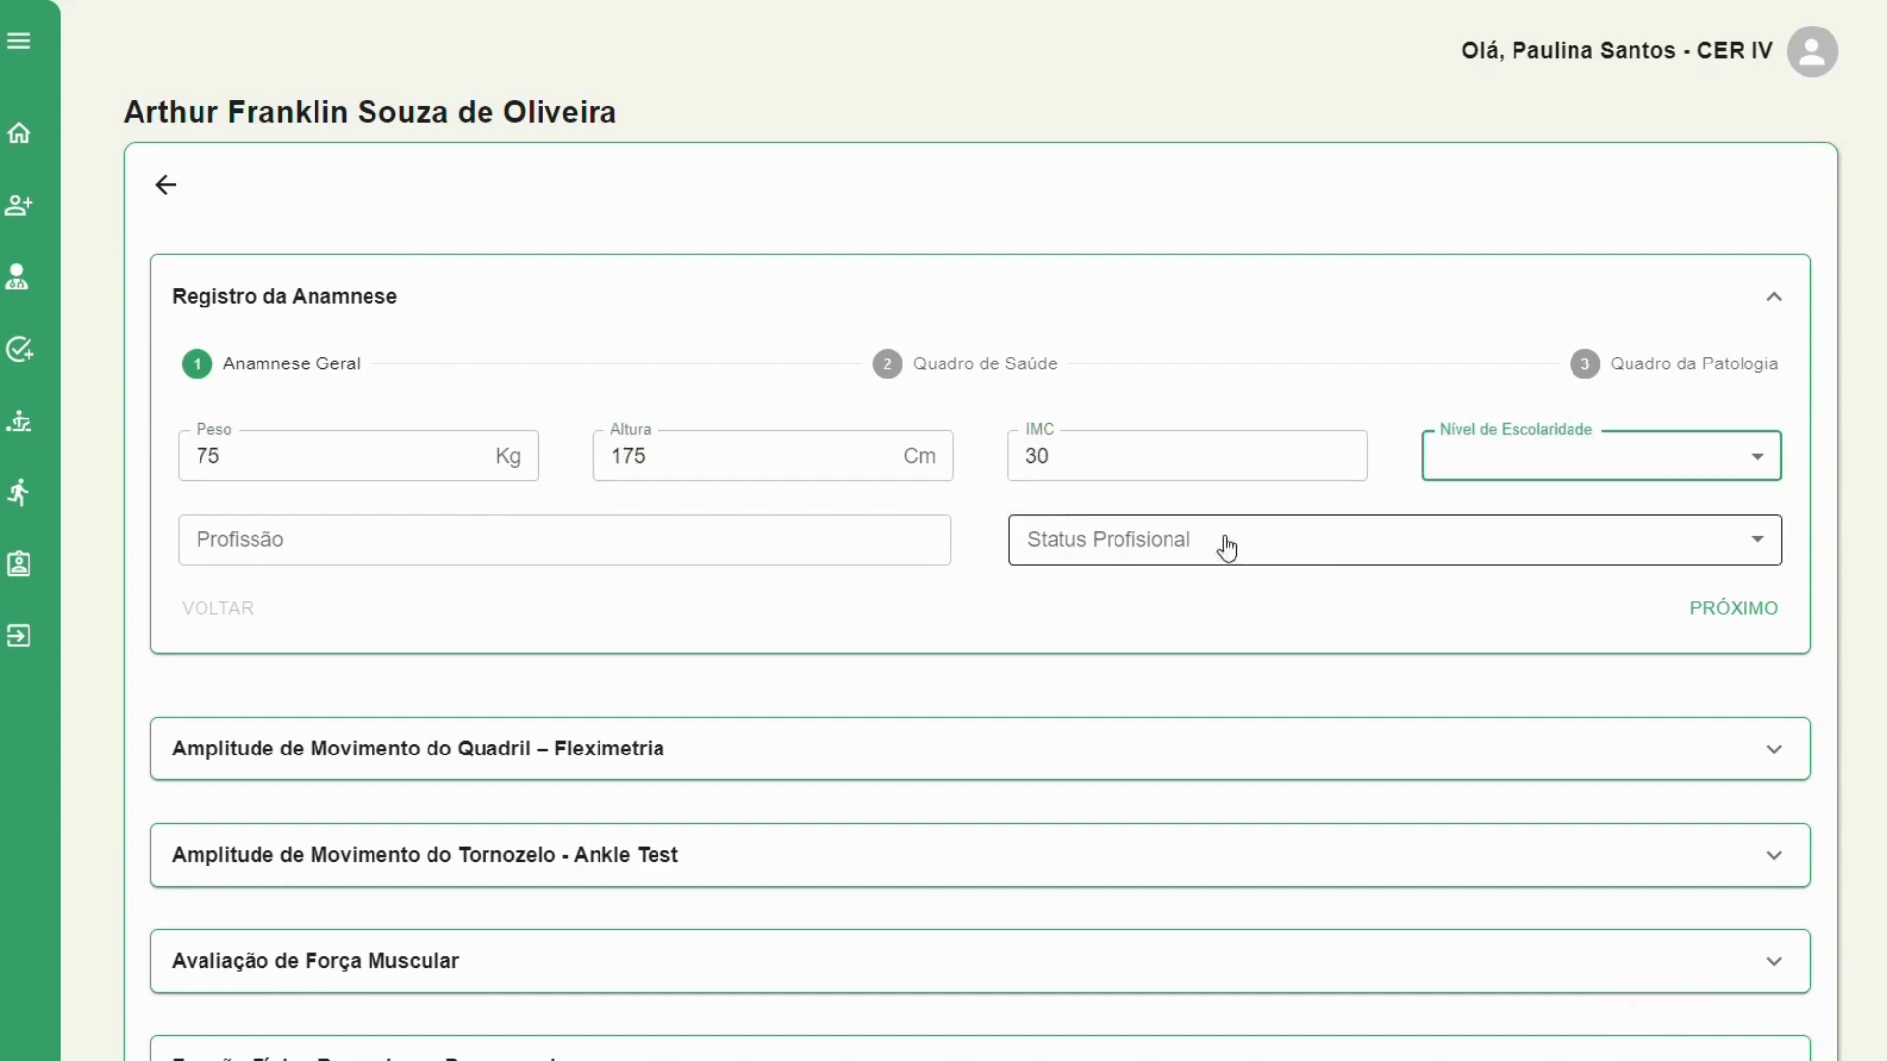
Set education to Ensino Médio, profession to Marceneiro and professional status to Ativo, completing the general anamnesis
left_click(1538, 460)
left_click(1550, 578)
left_click(433, 538)
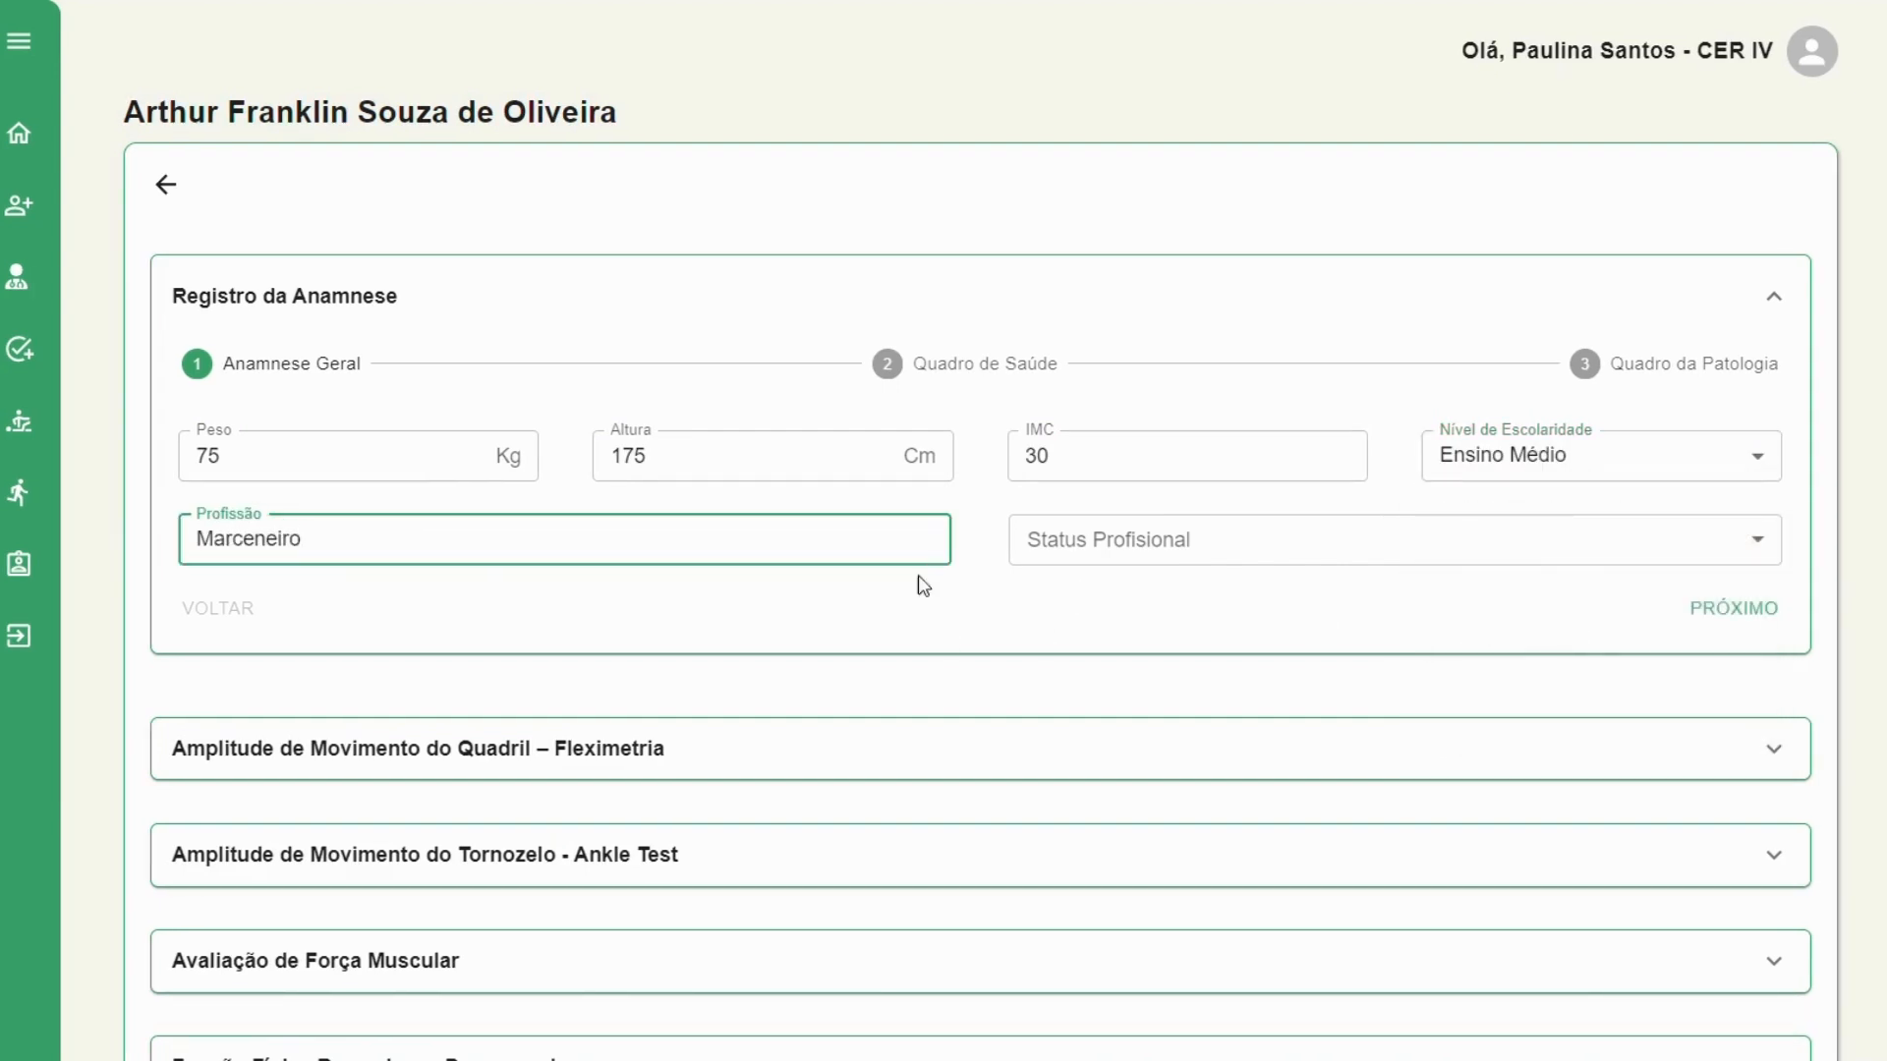
left_click(1137, 557)
left_click(1129, 640)
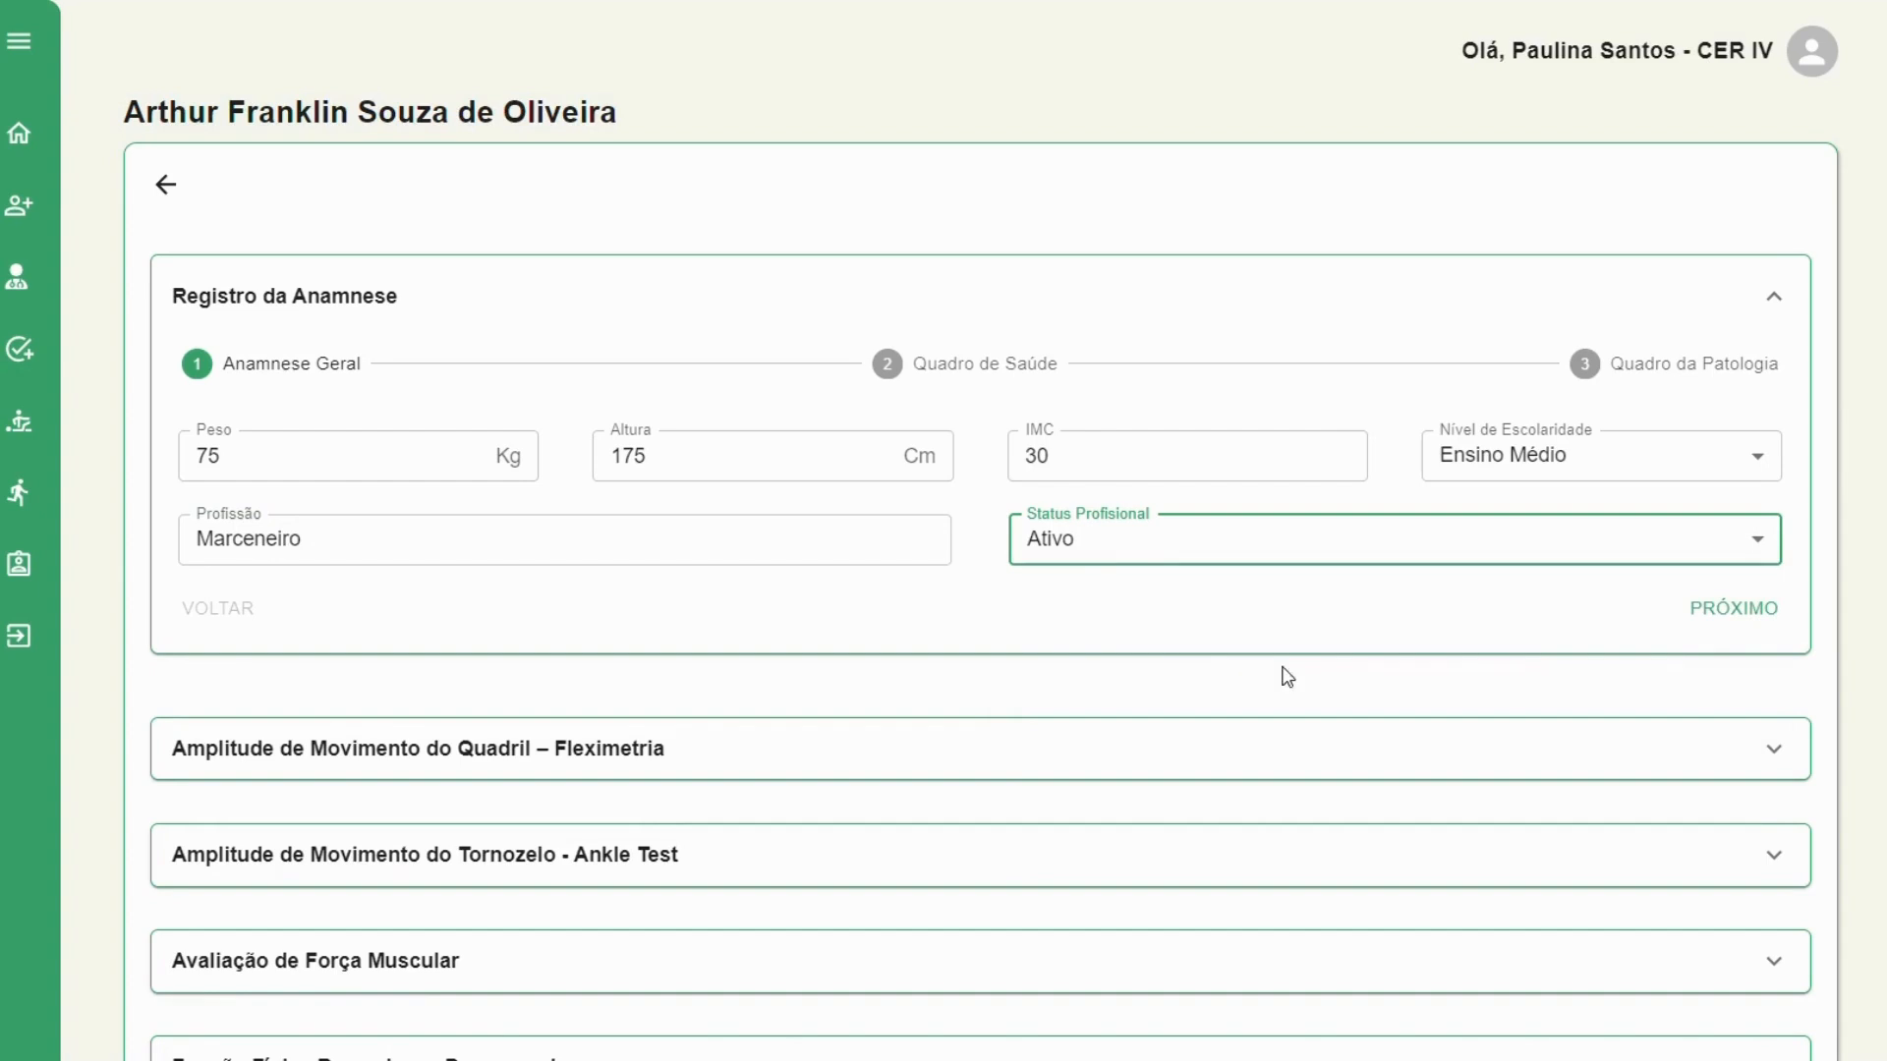
left_click(1734, 611)
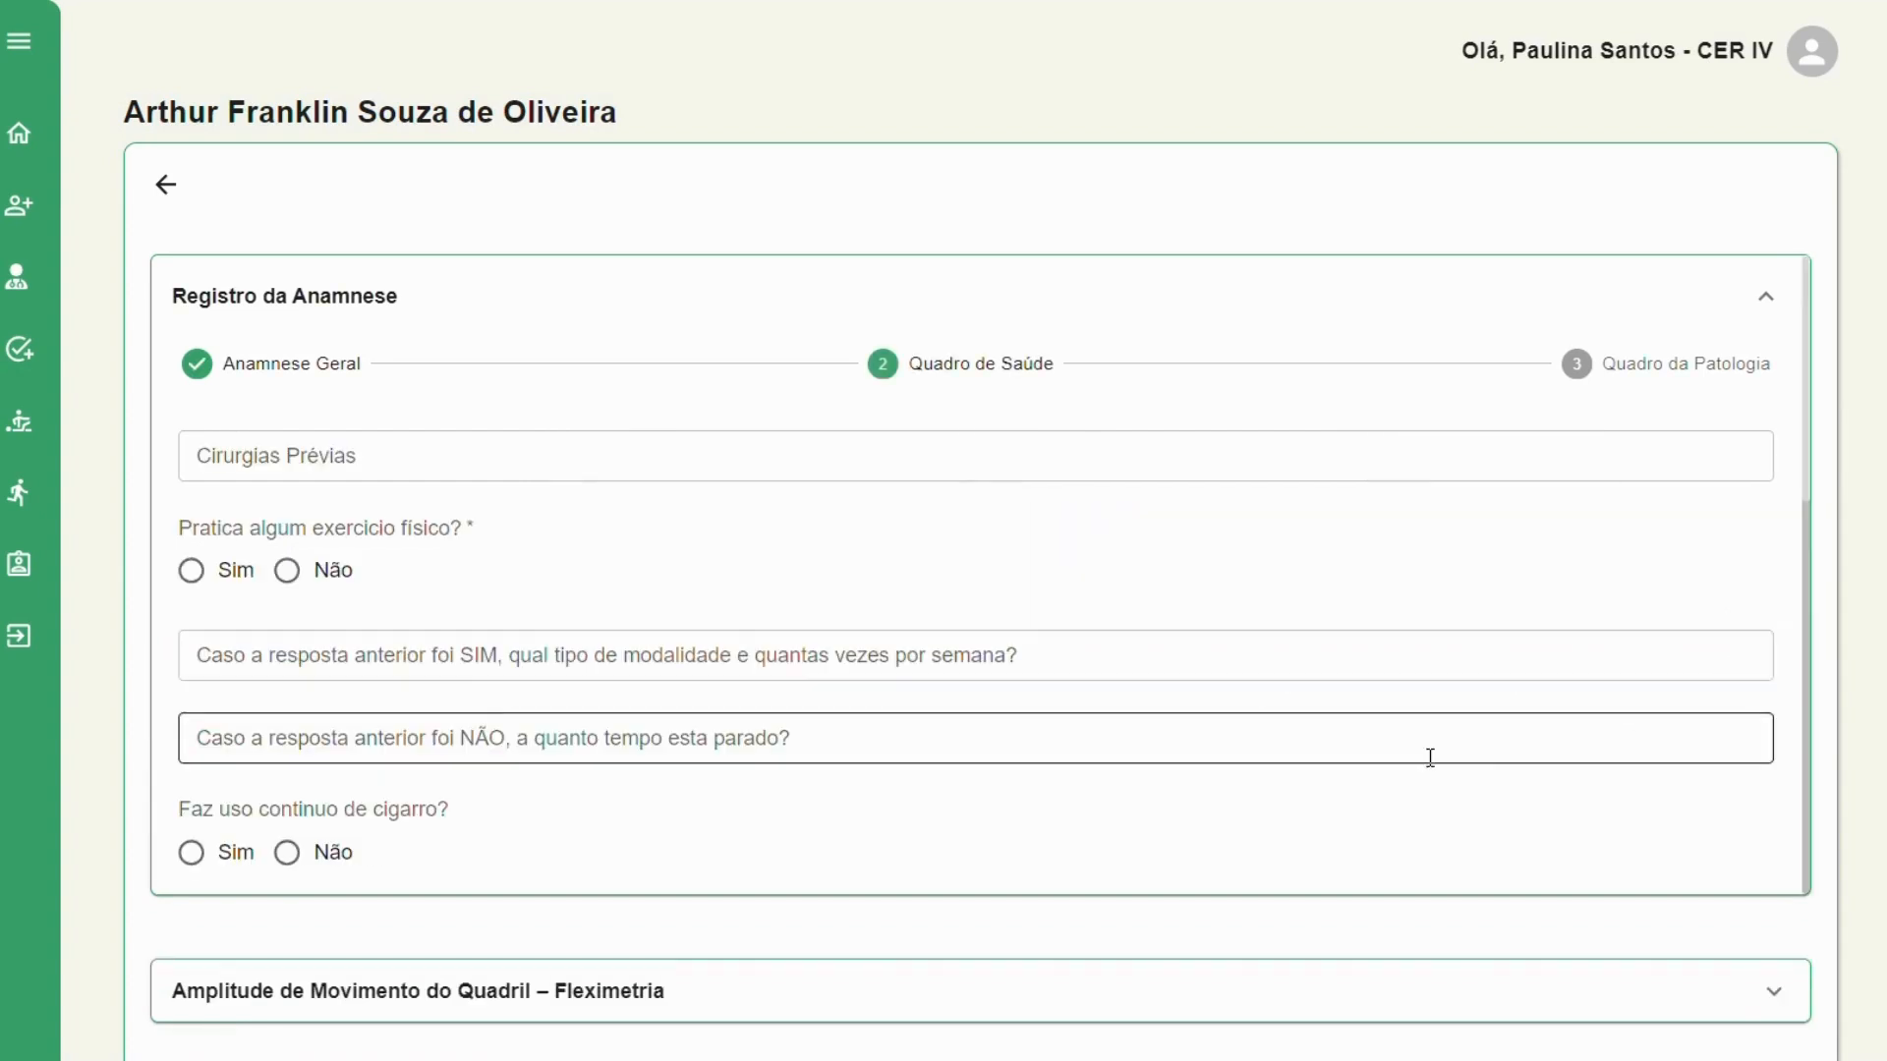
Complete the health section with Não for previous surgeries, Dislipidemia as comorbidity, sleep quality Ruim and current health Muito Boa
left_click(448, 444)
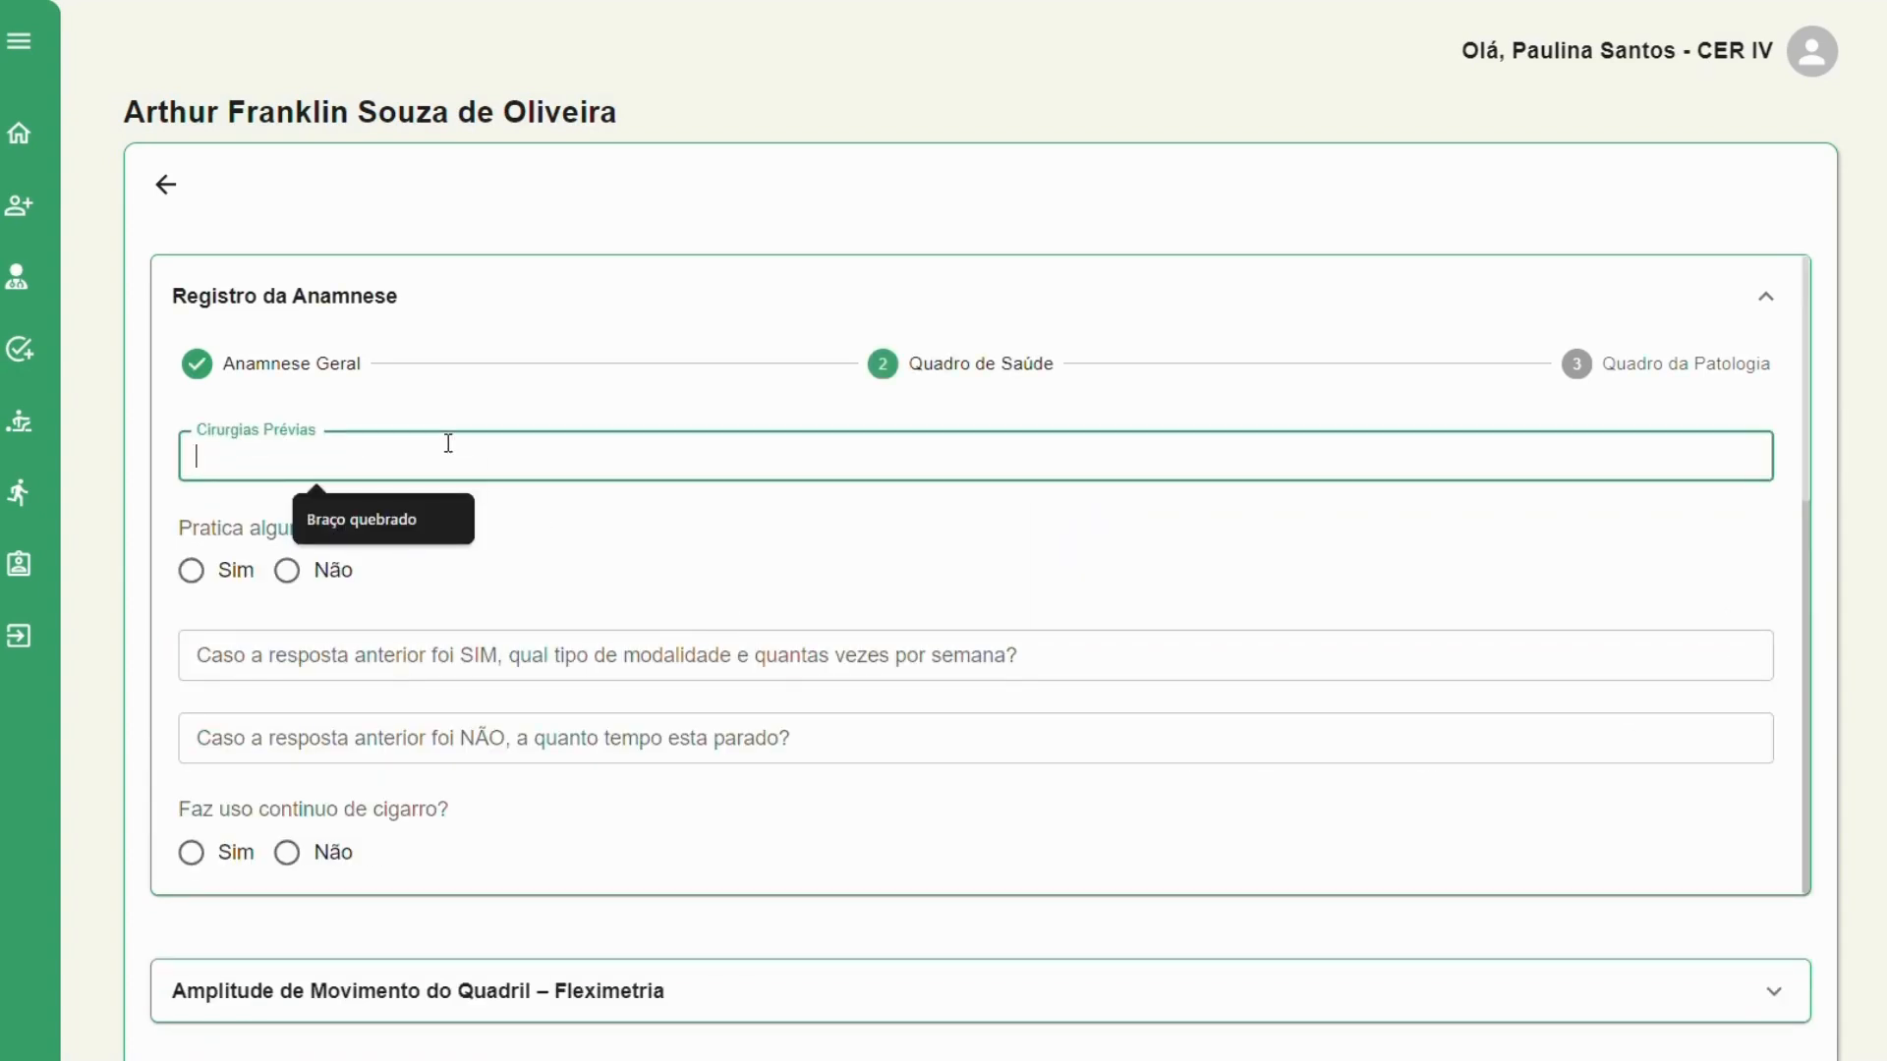
type("Não")
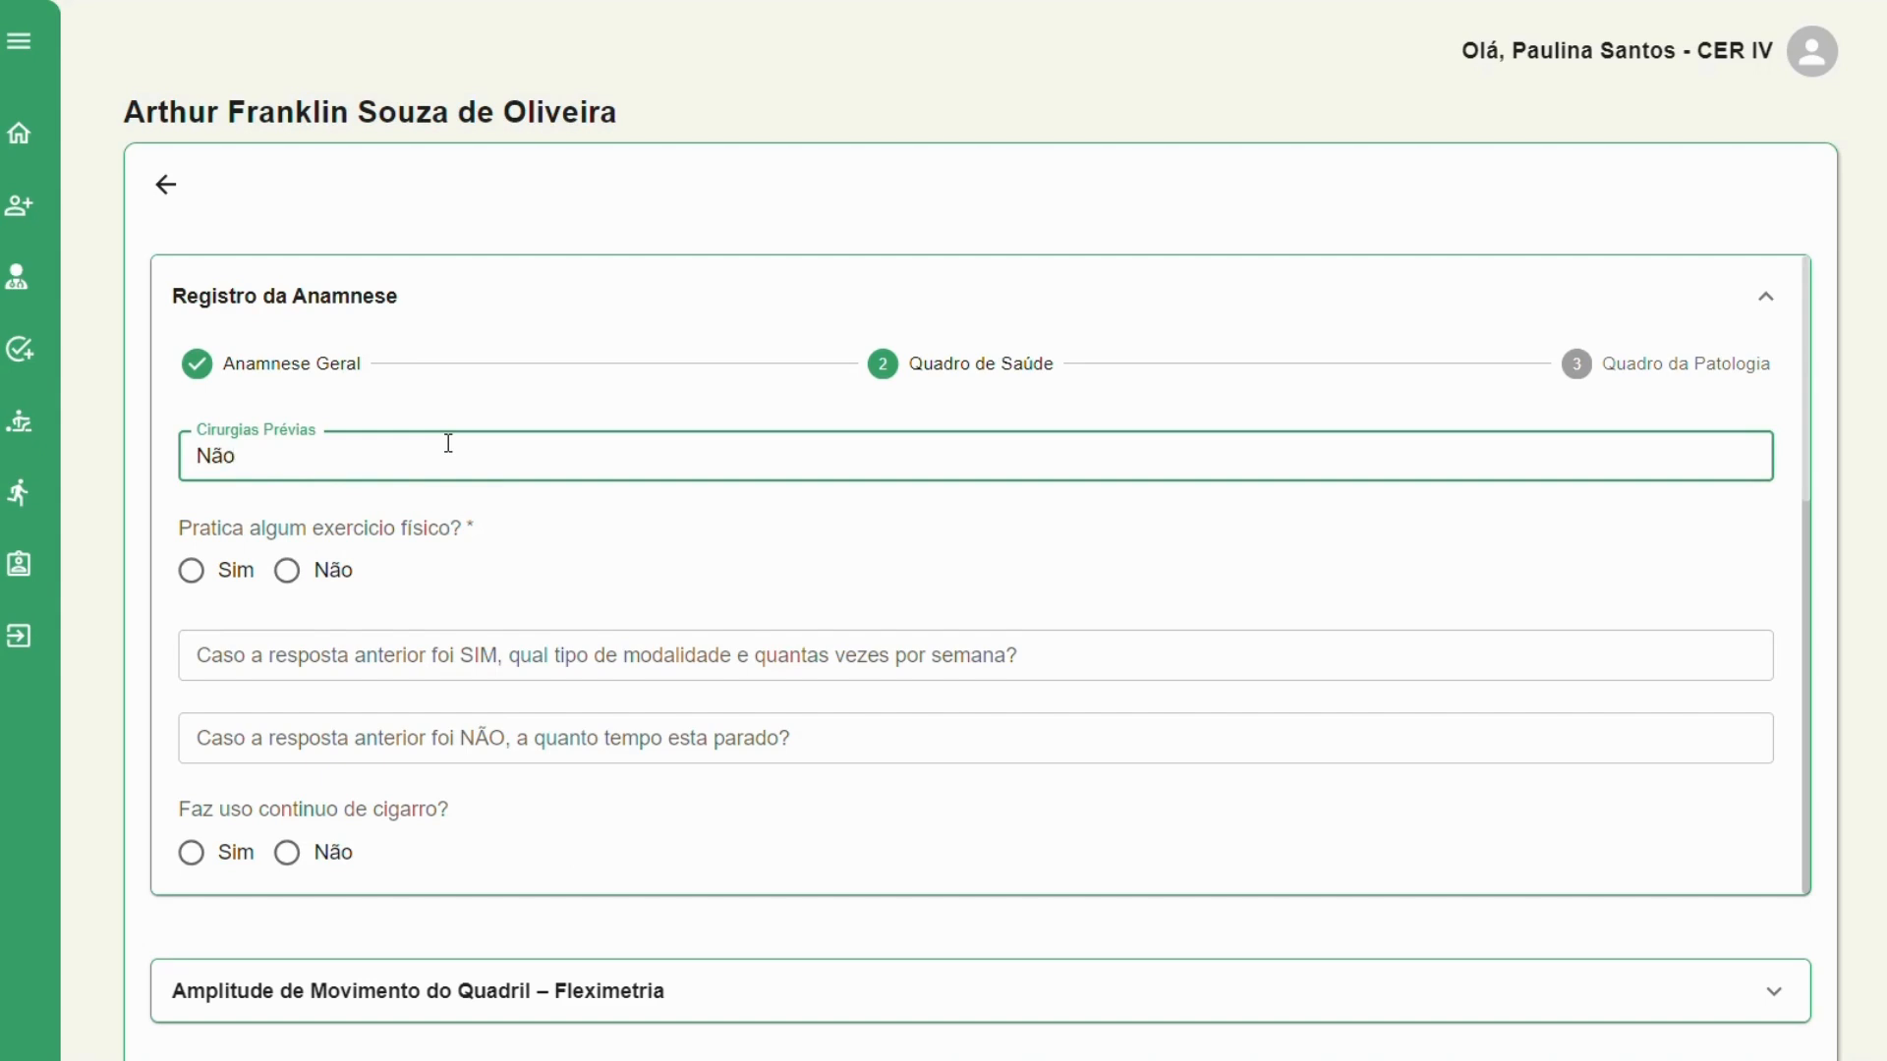
scroll(449, 444, "down", 5)
left_click(599, 442)
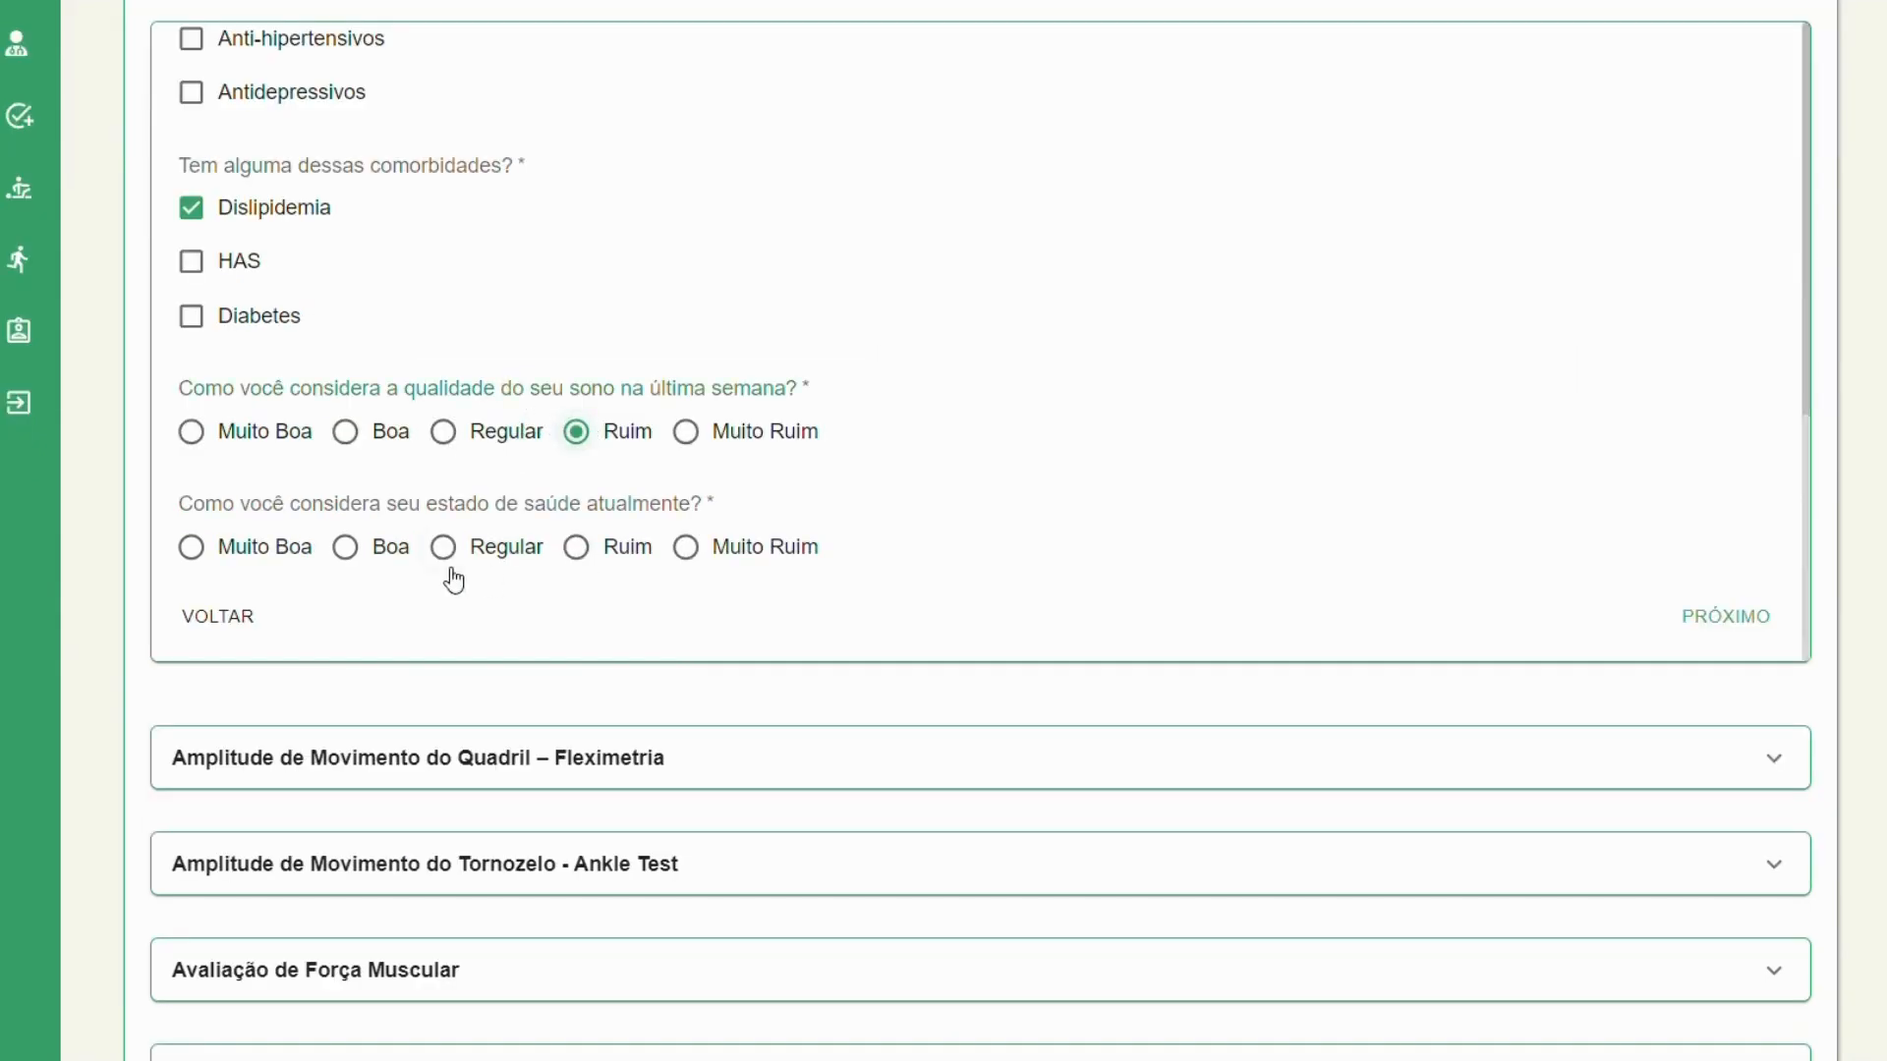
left_click(253, 568)
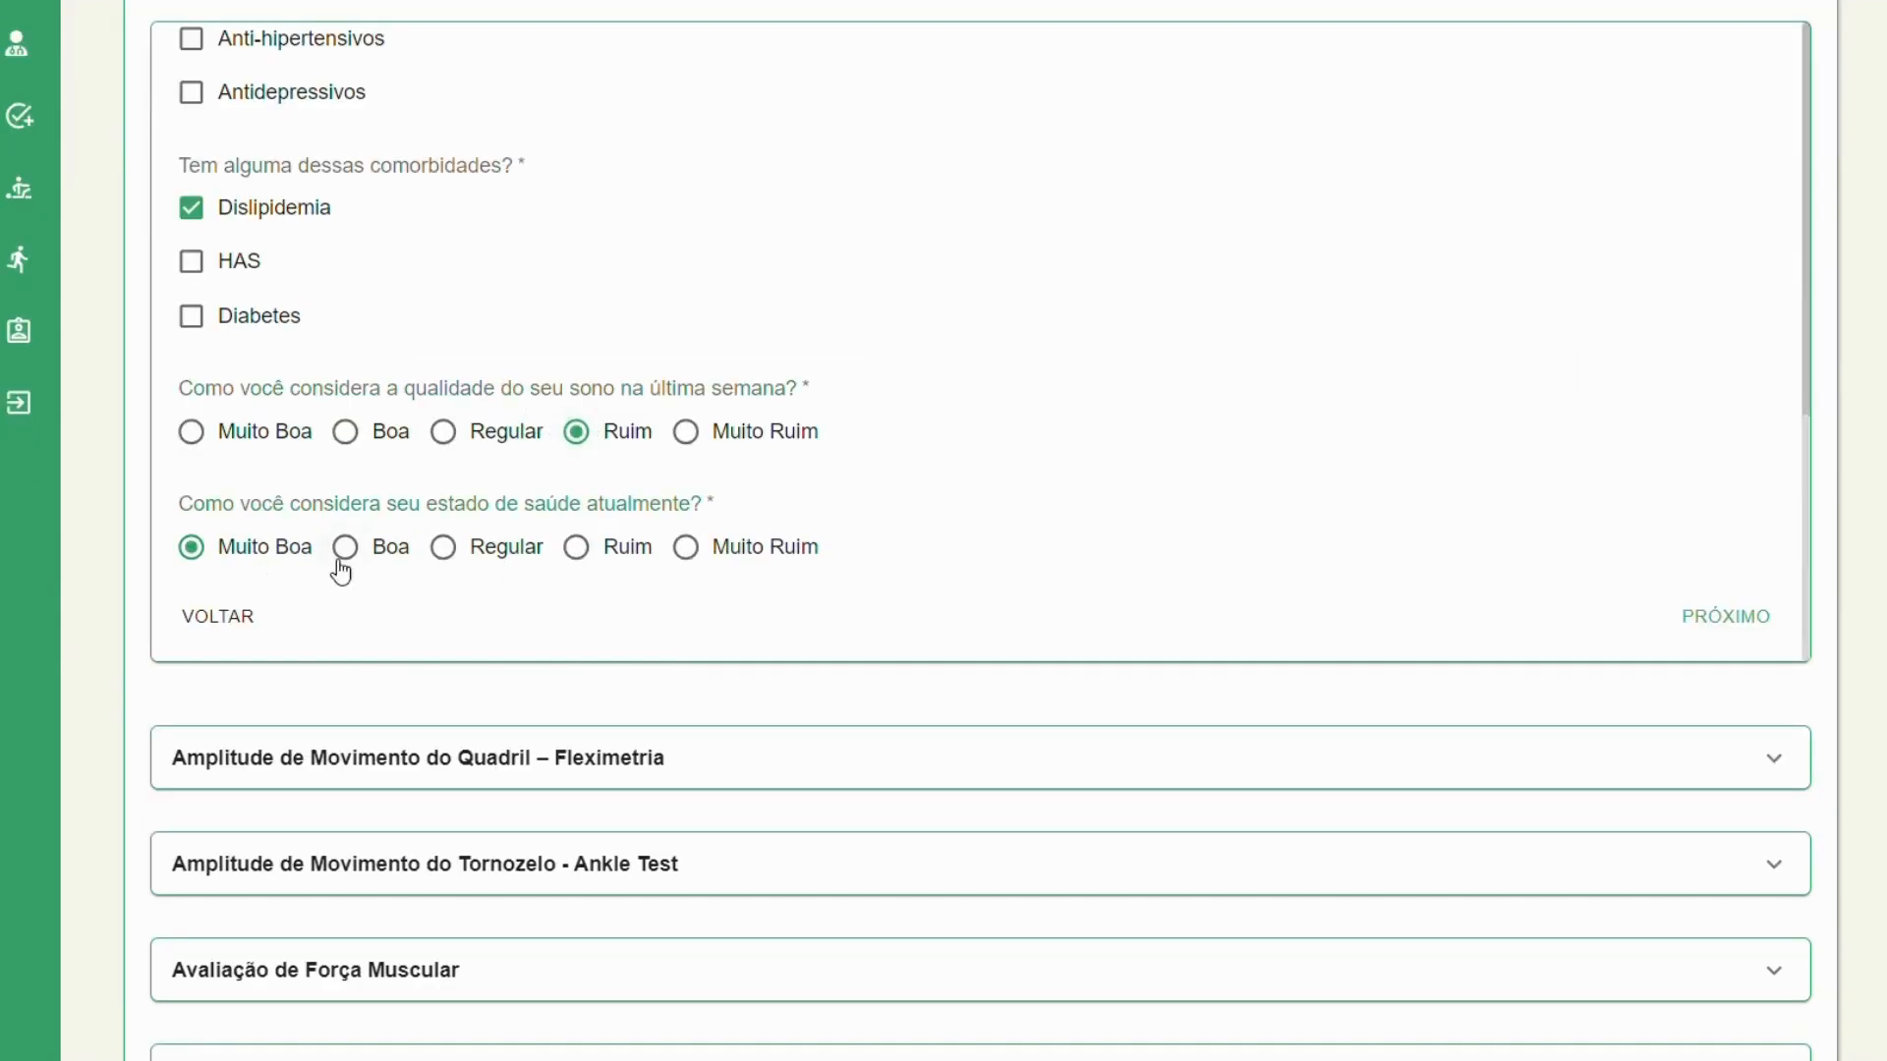
left_click(1722, 619)
Record Direito for dominance and painful limb, 2 anos of pain, Esquerda for walking support, and Não for recent injury and prior physiotherapy
scroll(947, 552, "up", 10)
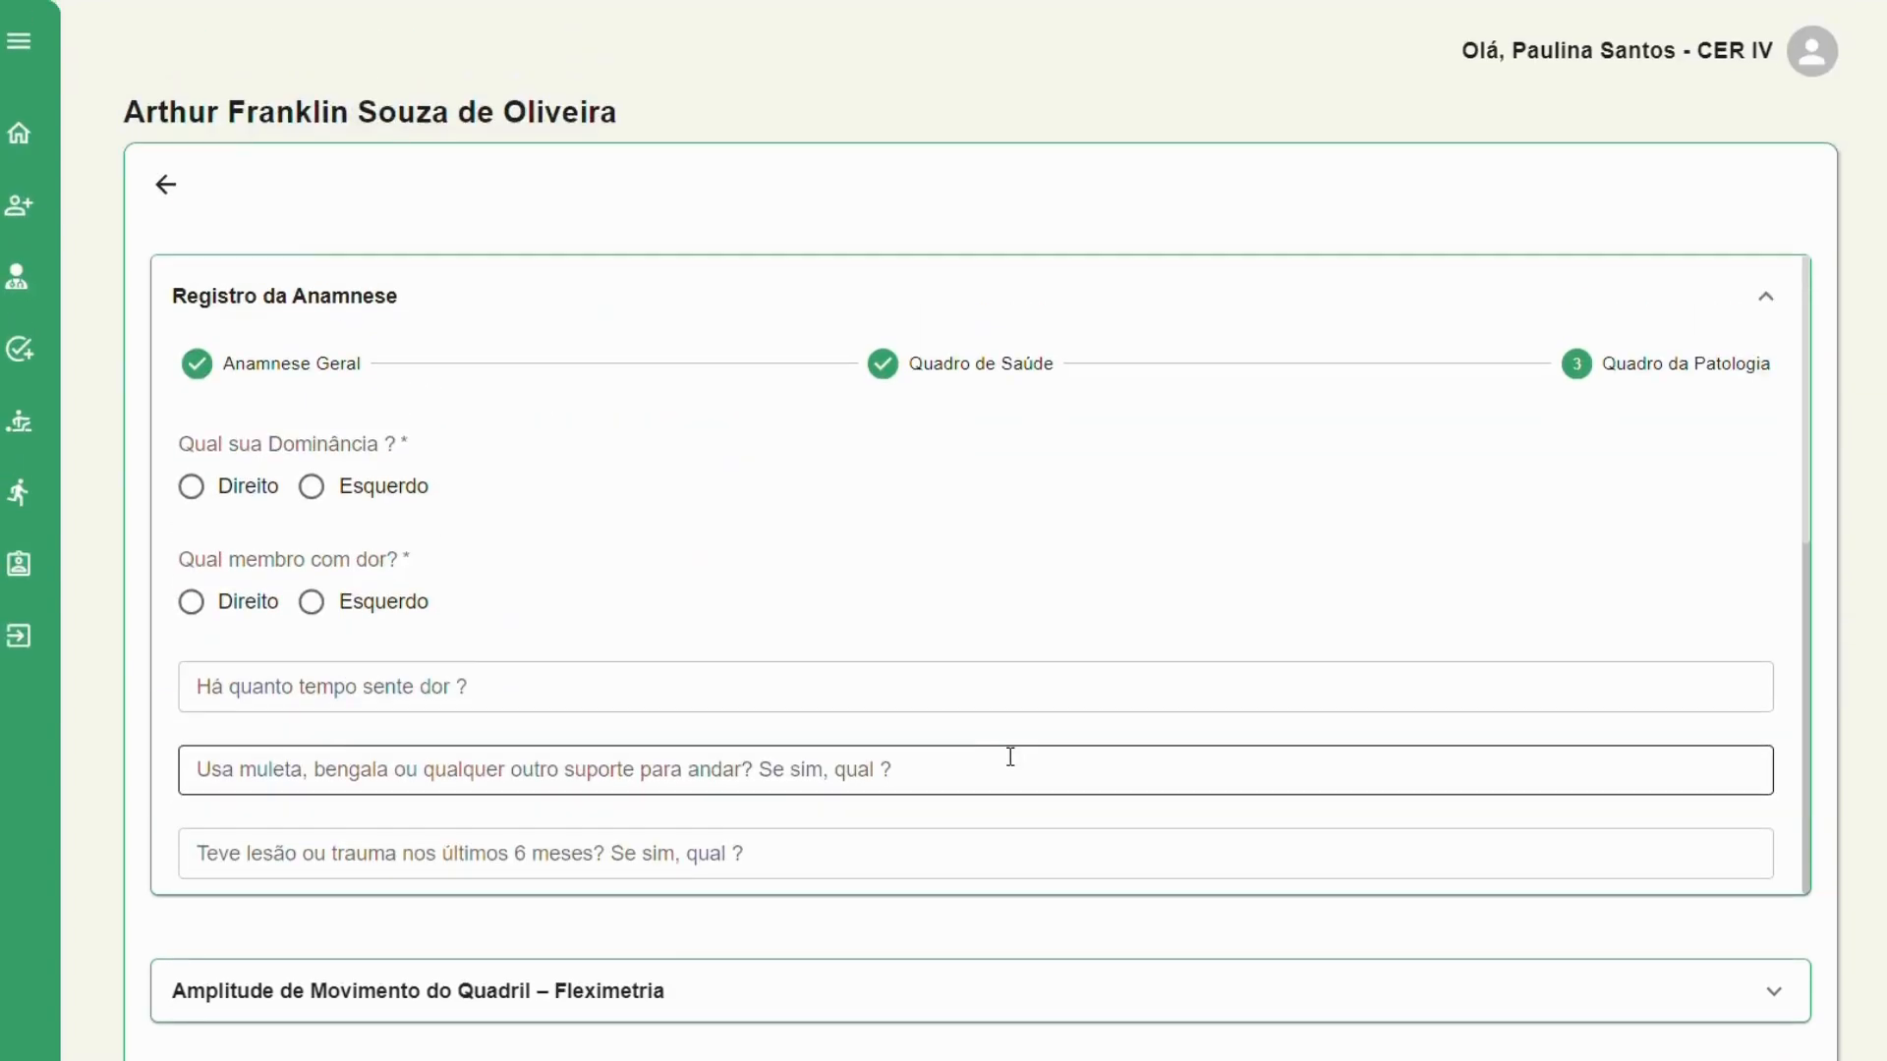
left_click(251, 499)
left_click(228, 604)
scroll(590, 657, "down", 1)
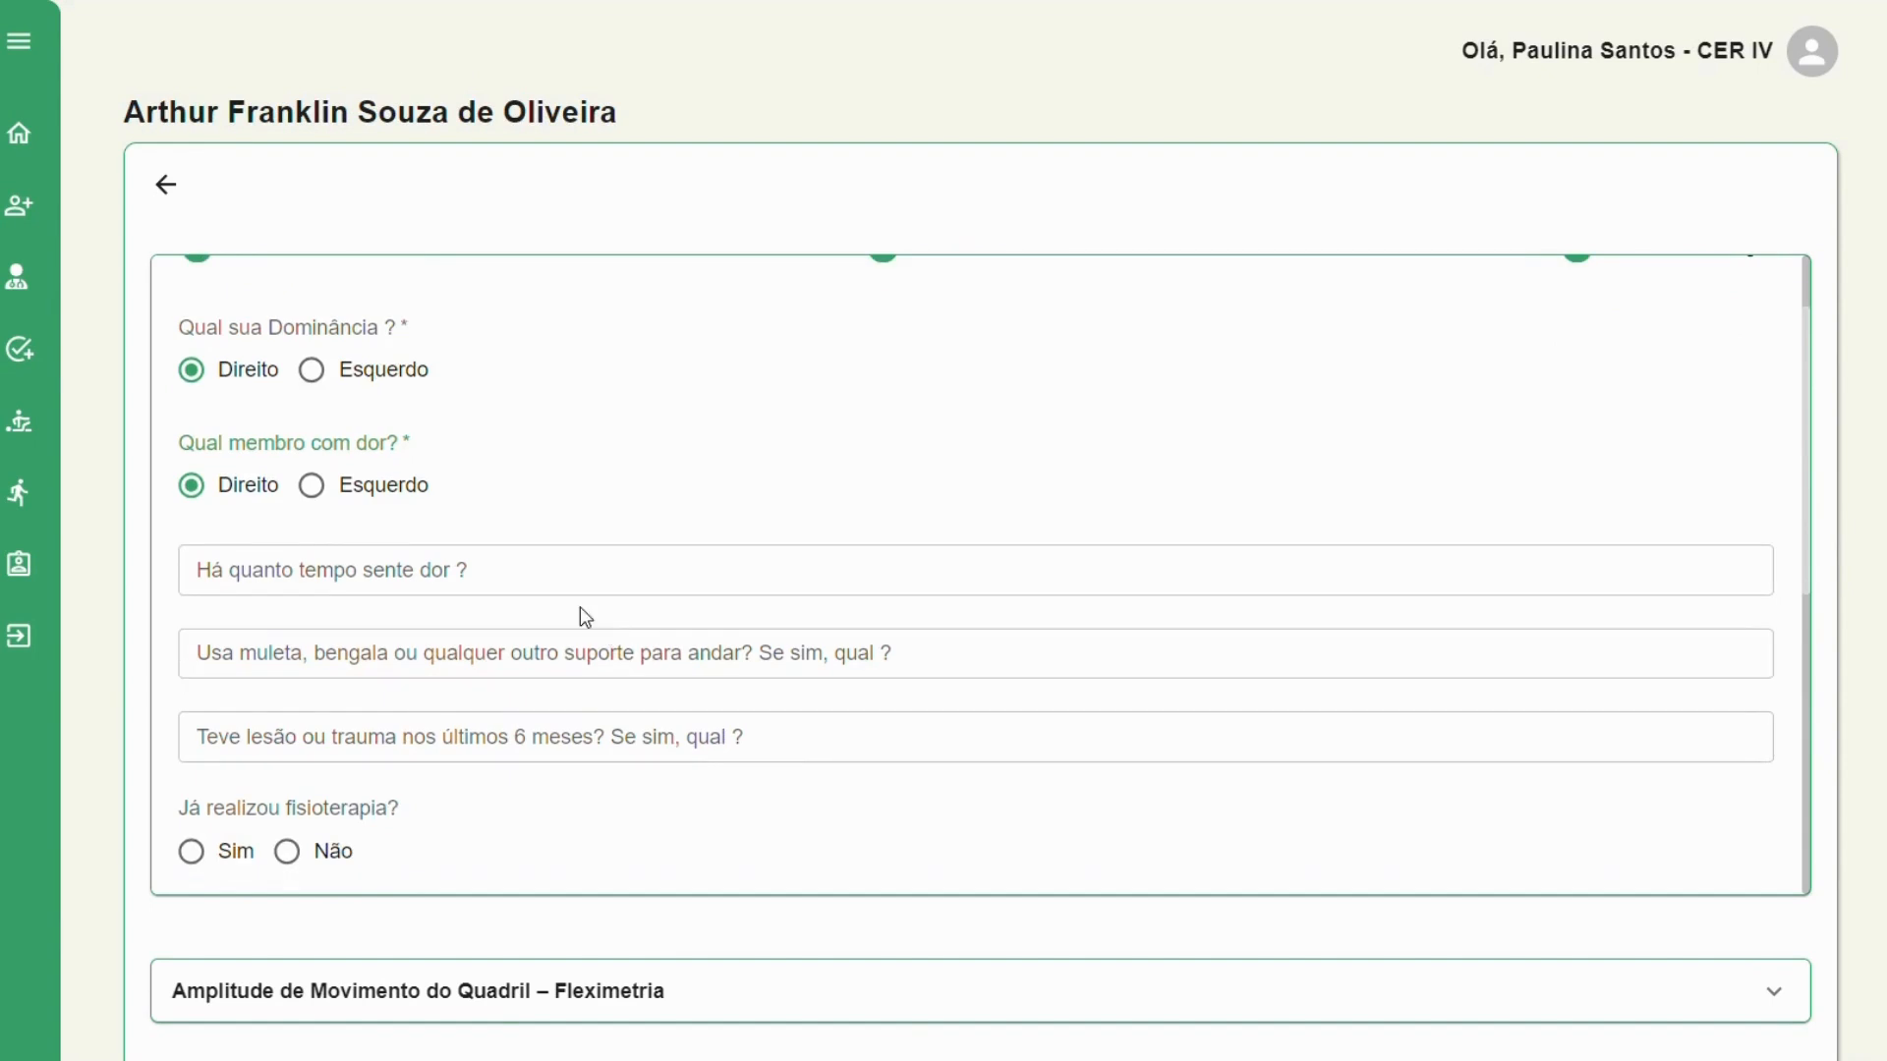
scroll(581, 615, "down", 5)
Set the improvement rating to 2, last month to 3, last week to 6 and today to 7, and register the anamnesis
left_click(531, 700)
left_click(422, 830)
left_click(449, 798)
left_click(547, 867)
left_click(1720, 855)
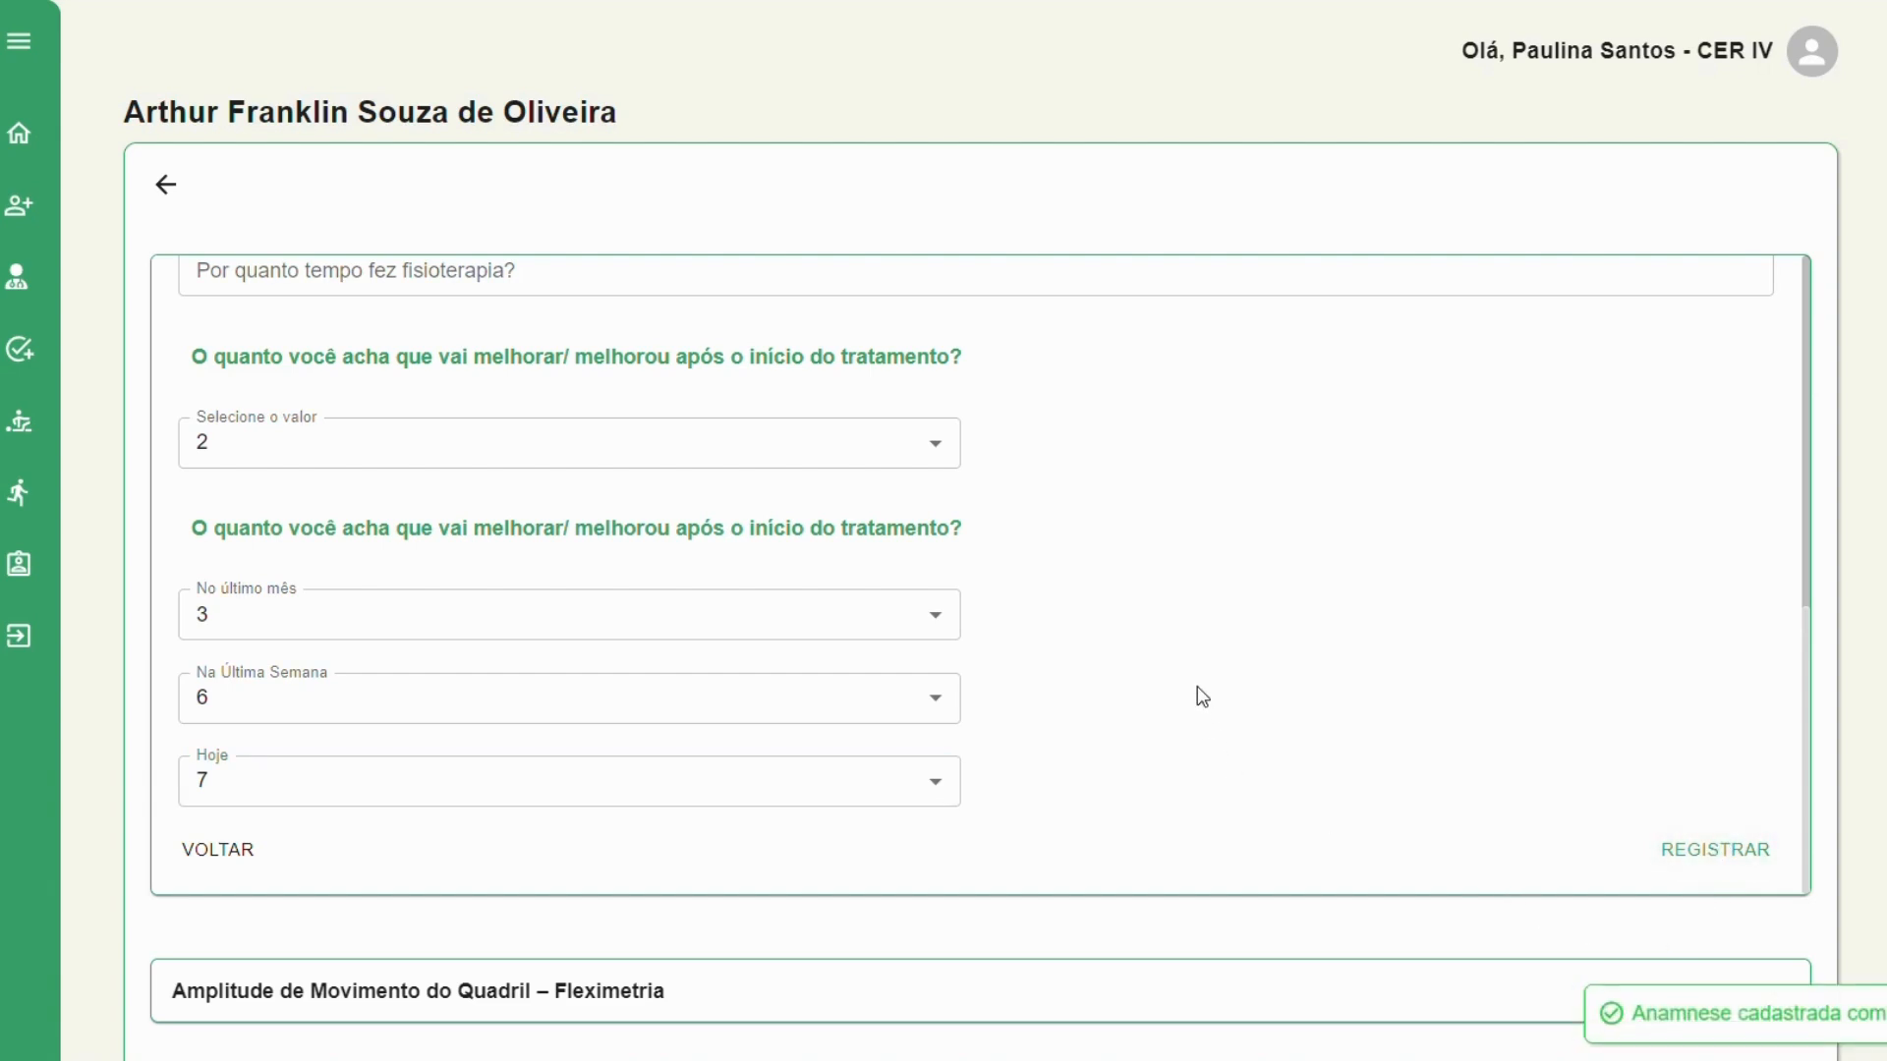
scroll(1130, 692, "up", 5)
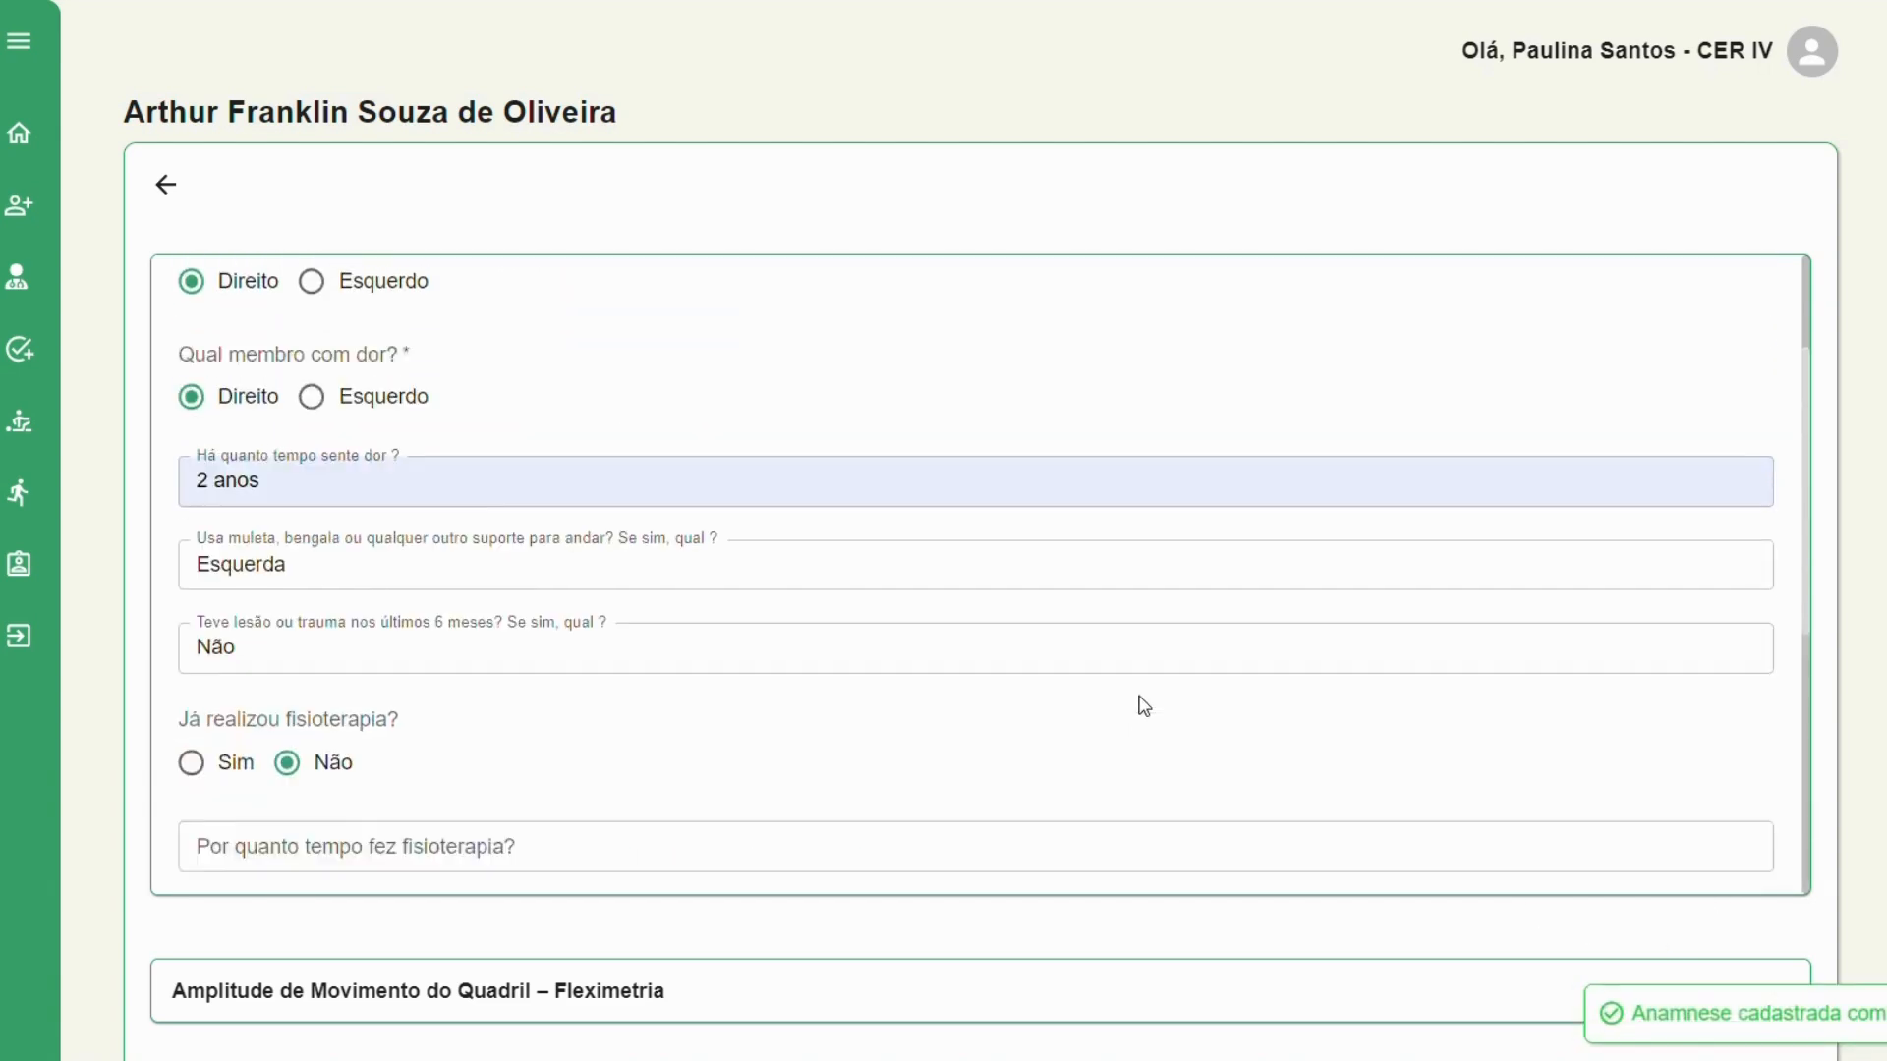
scroll(1143, 706, "up", 3)
left_click(1795, 288)
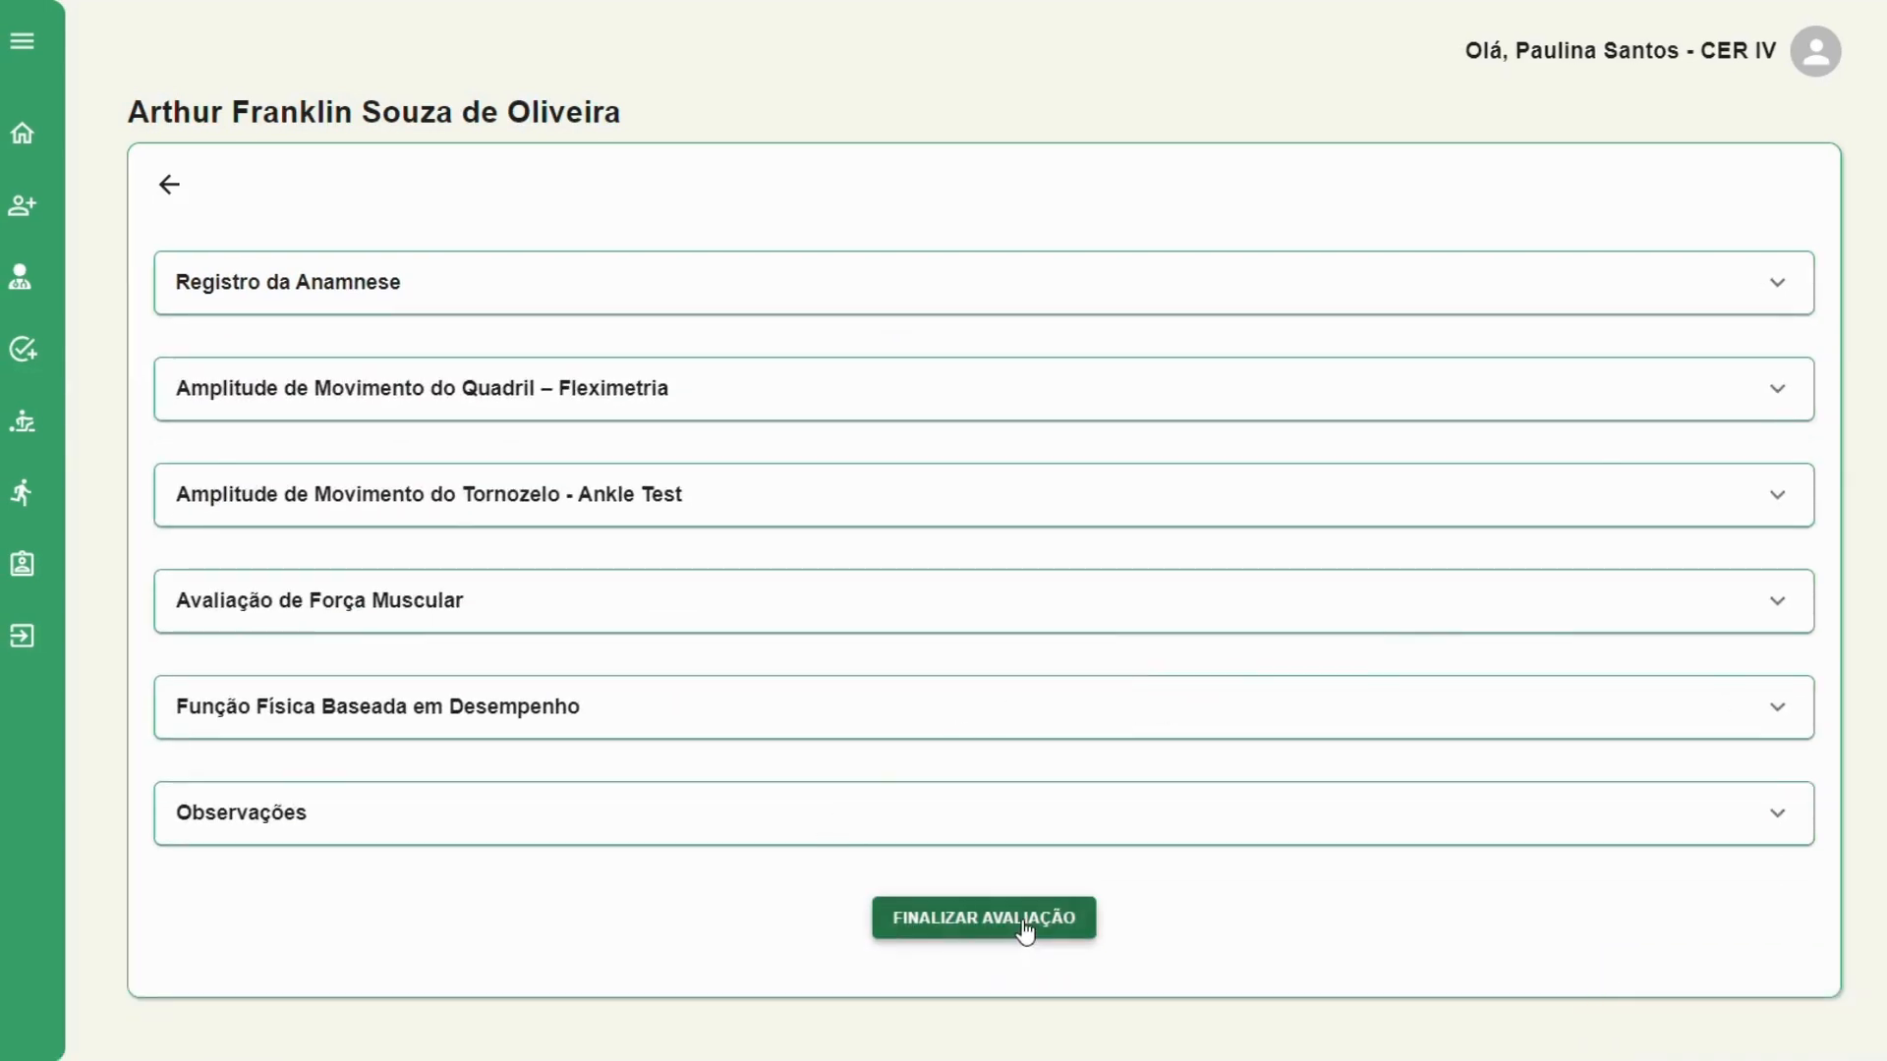
Register left/right hip fleximetry: flexion 15/16, extension 30/15, adduction 20/12, abduction 30/35, internal rotation 15/16, external rotation 17/32
left_click(846, 408)
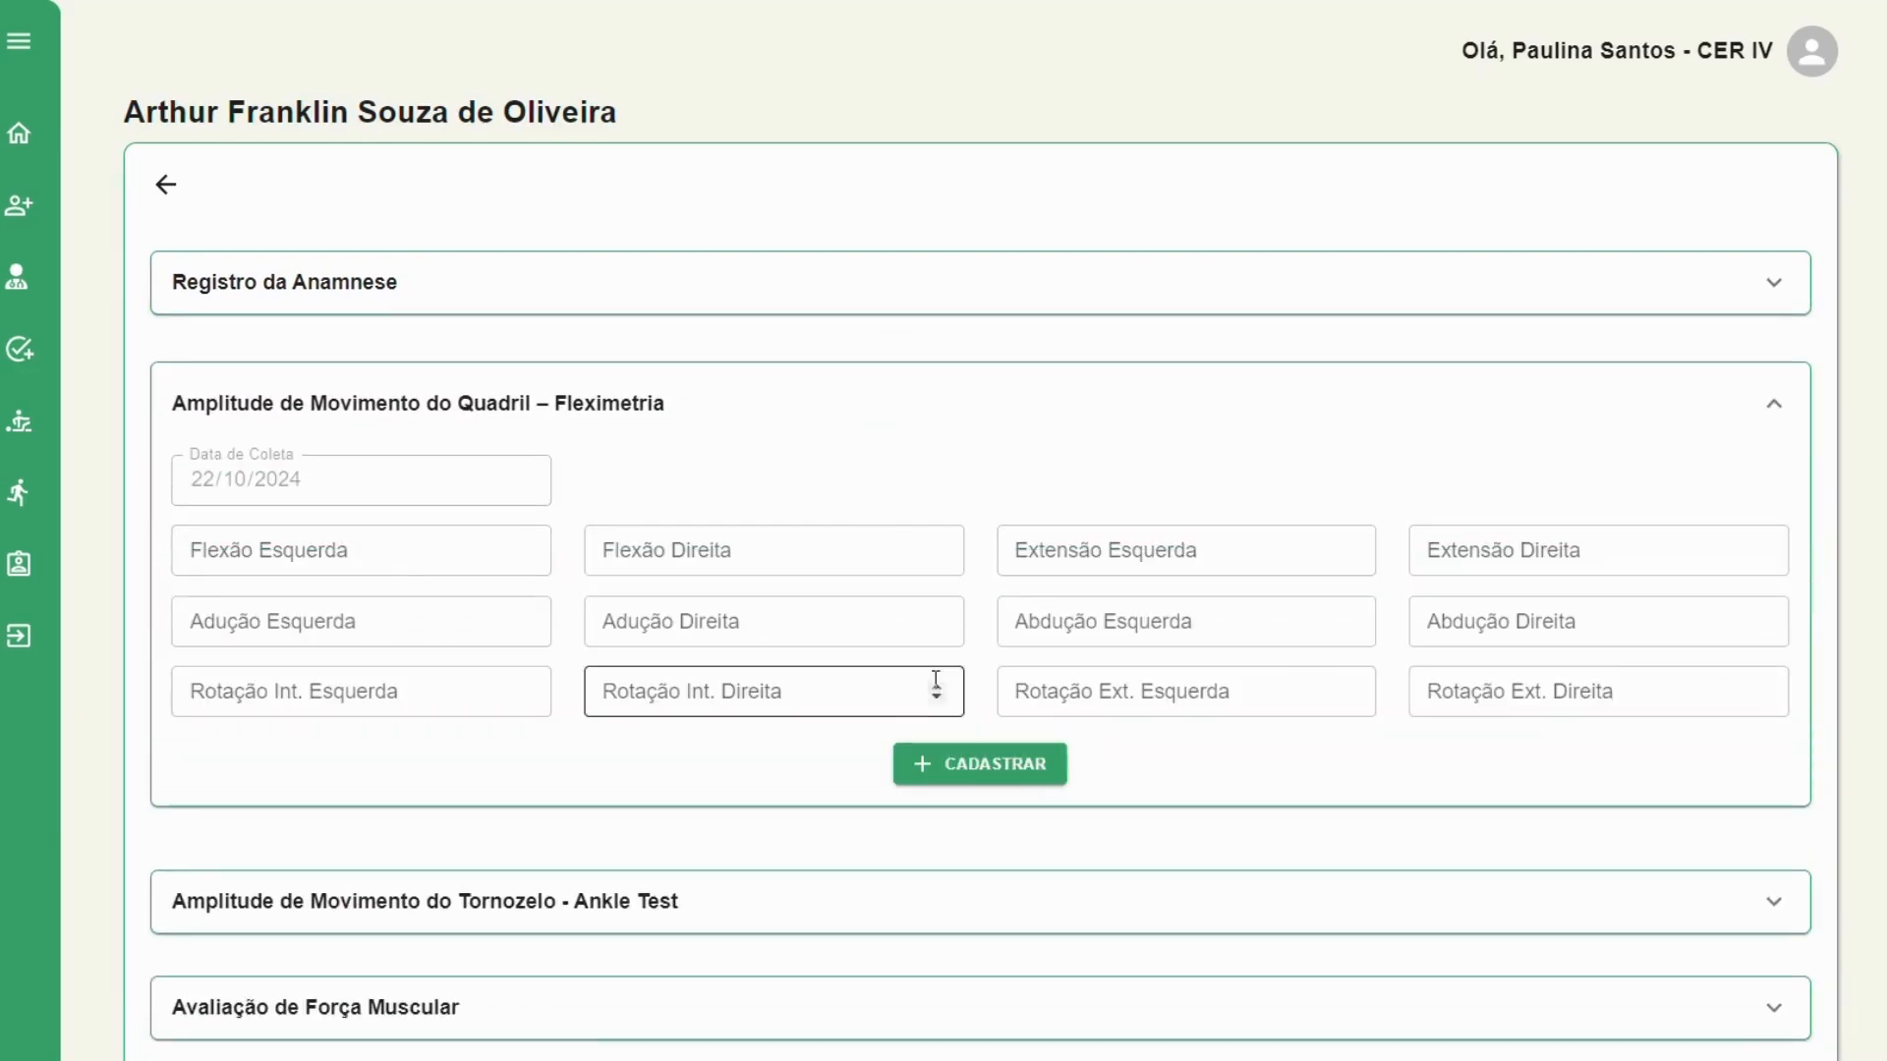
left_click(388, 552)
type("15")
key("Tab")
type("16")
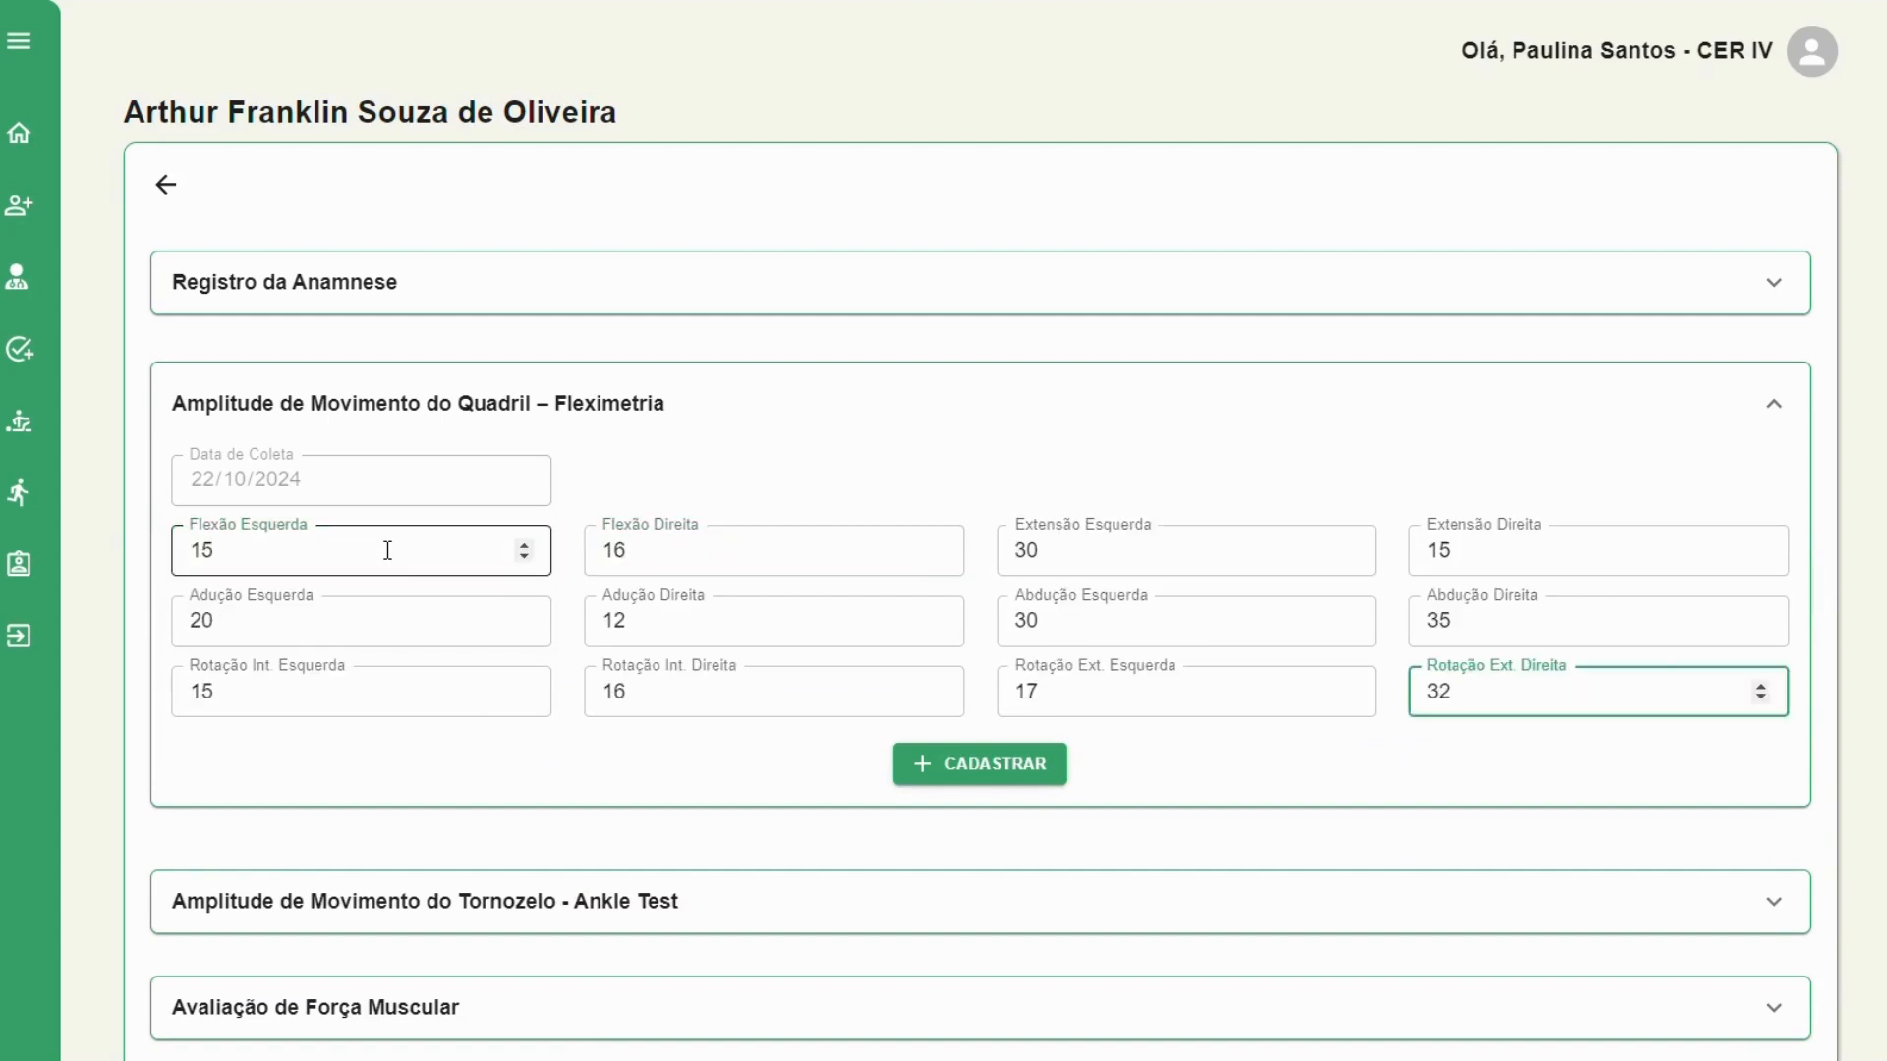
left_click(1023, 770)
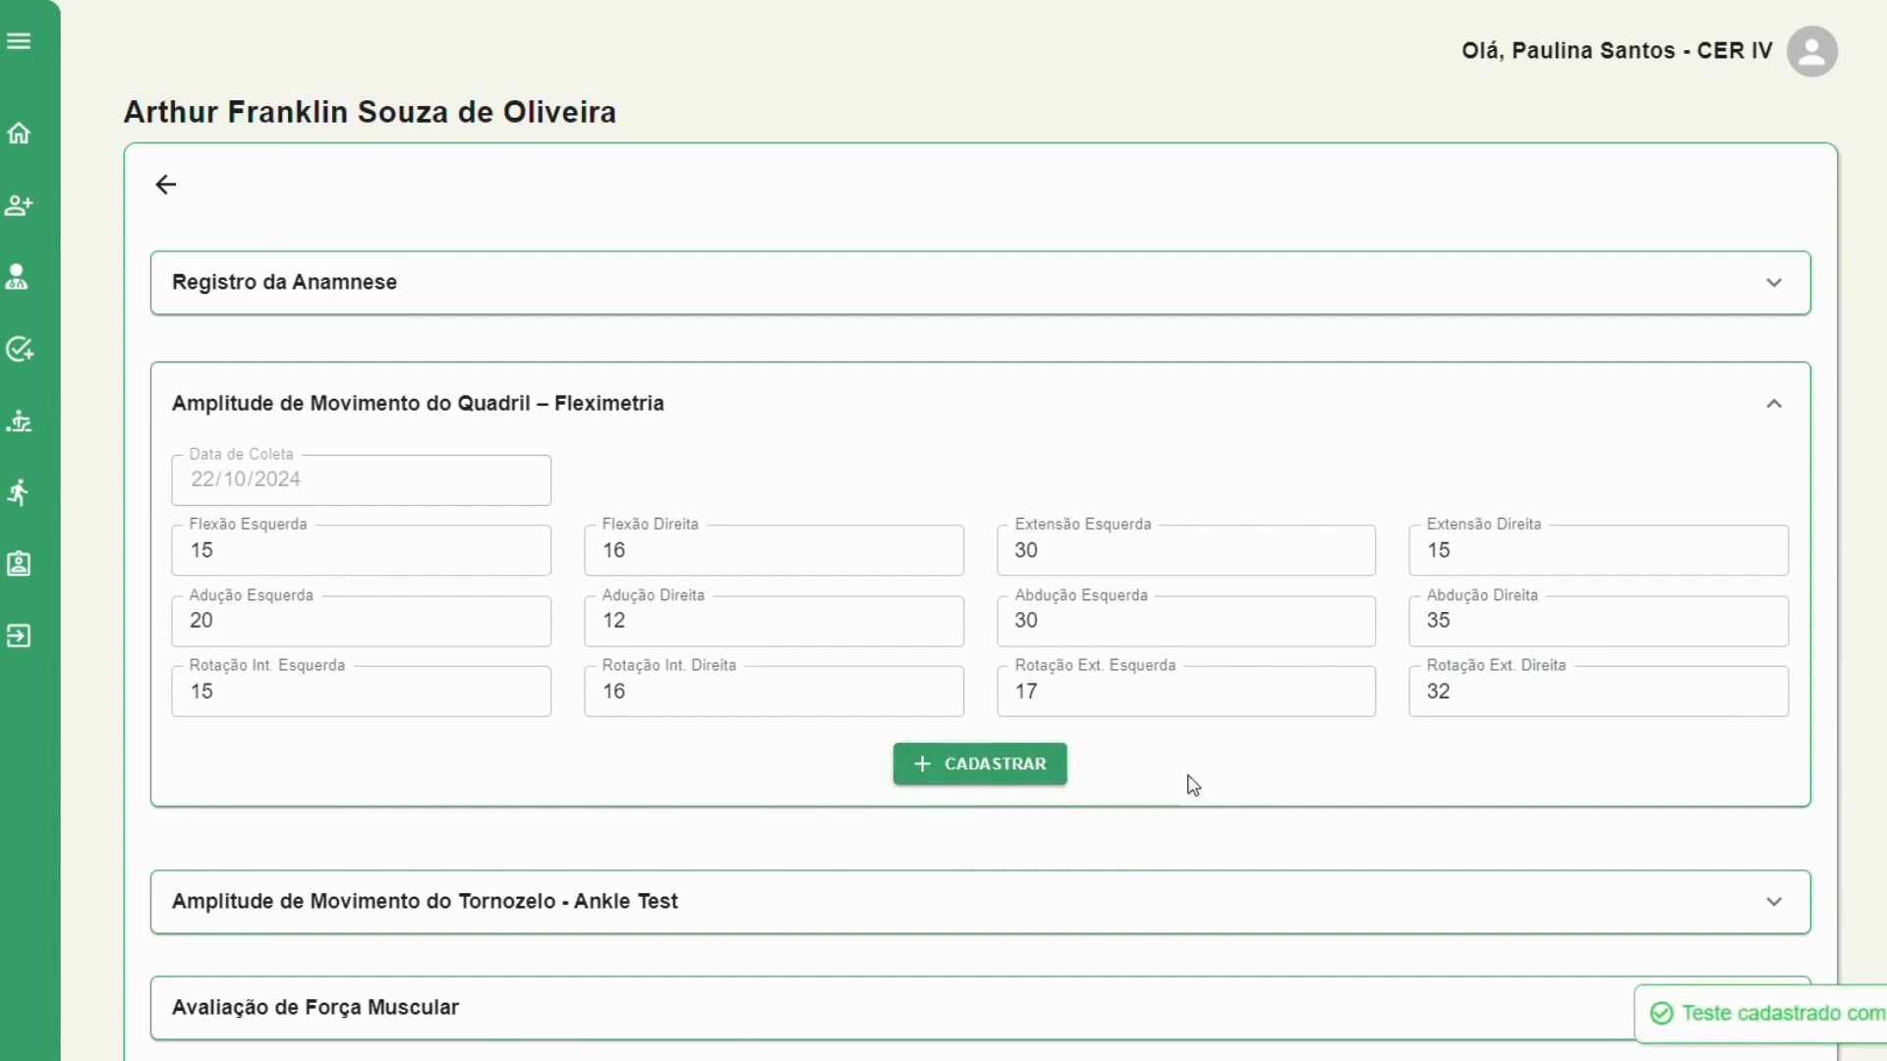
left_click(1376, 396)
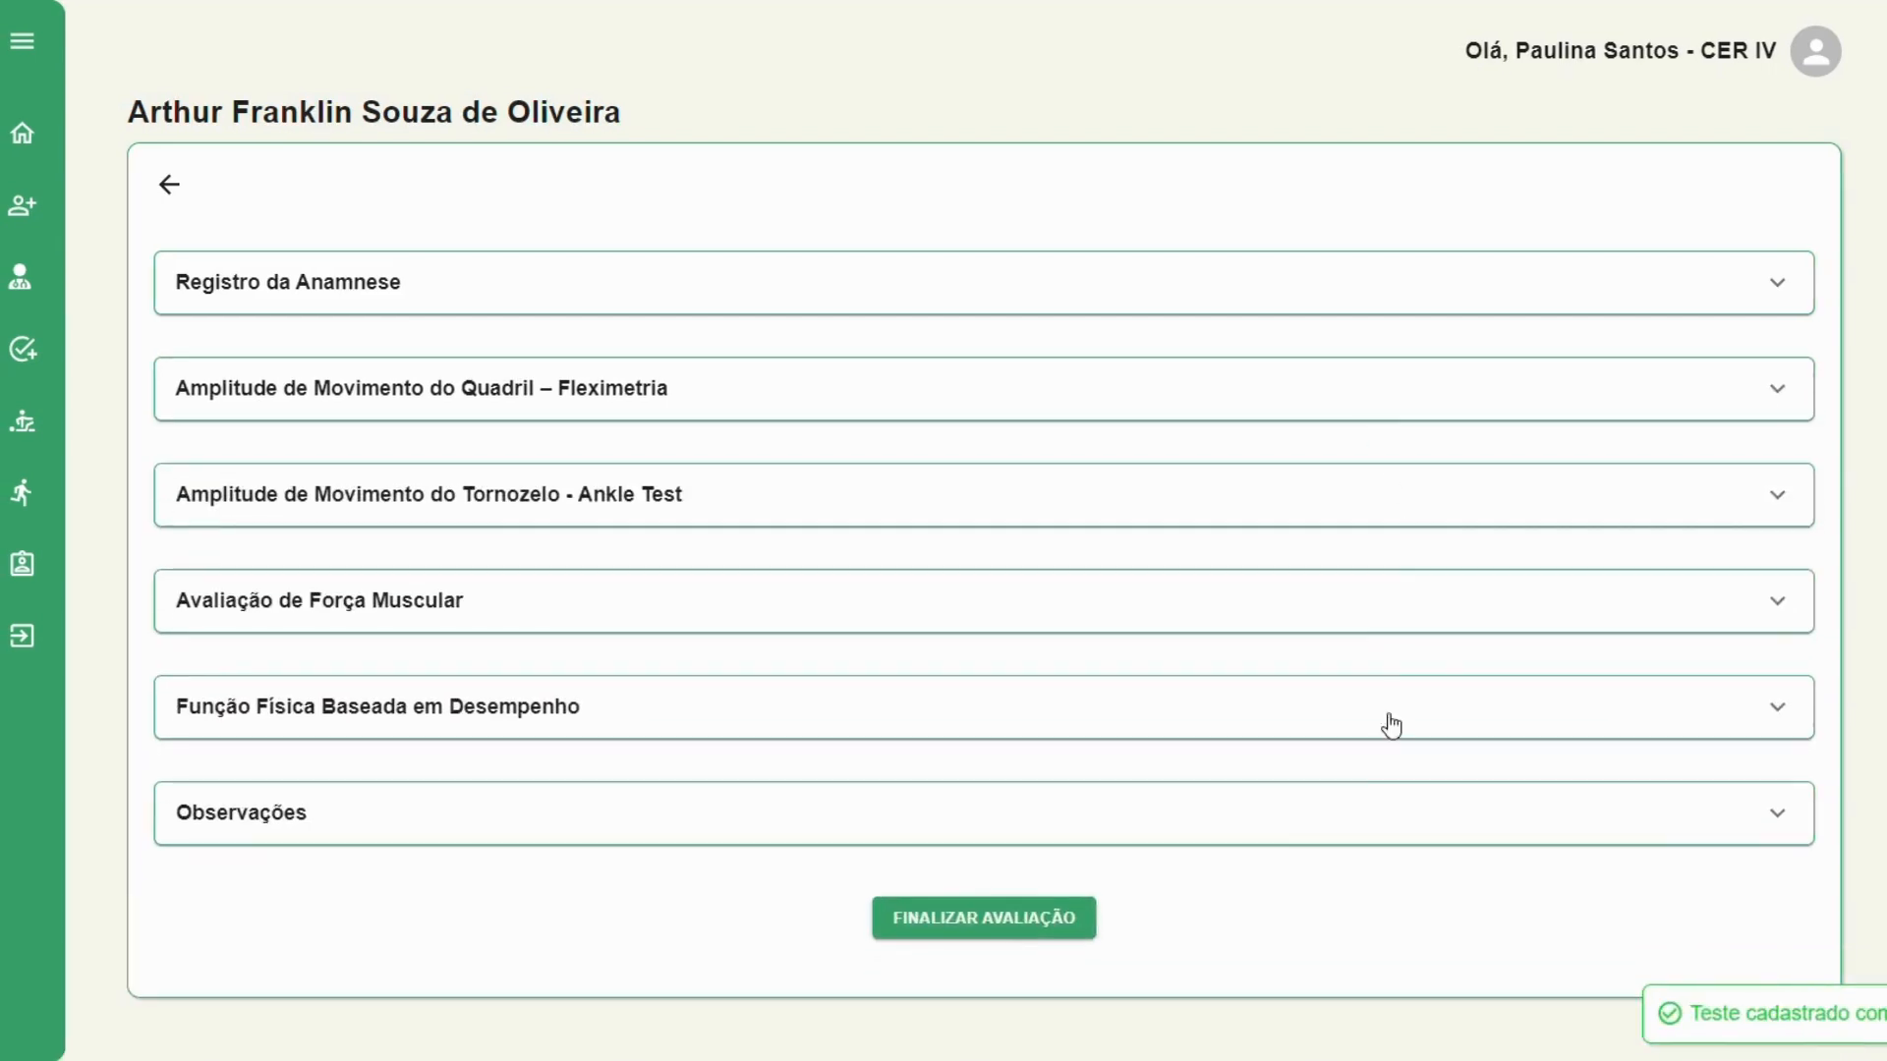
Register the general observation "Paciente tem problemas gastrointestinais" and exam history "Problemas com exercícios", and finalize the evaluation
left_click(621, 809)
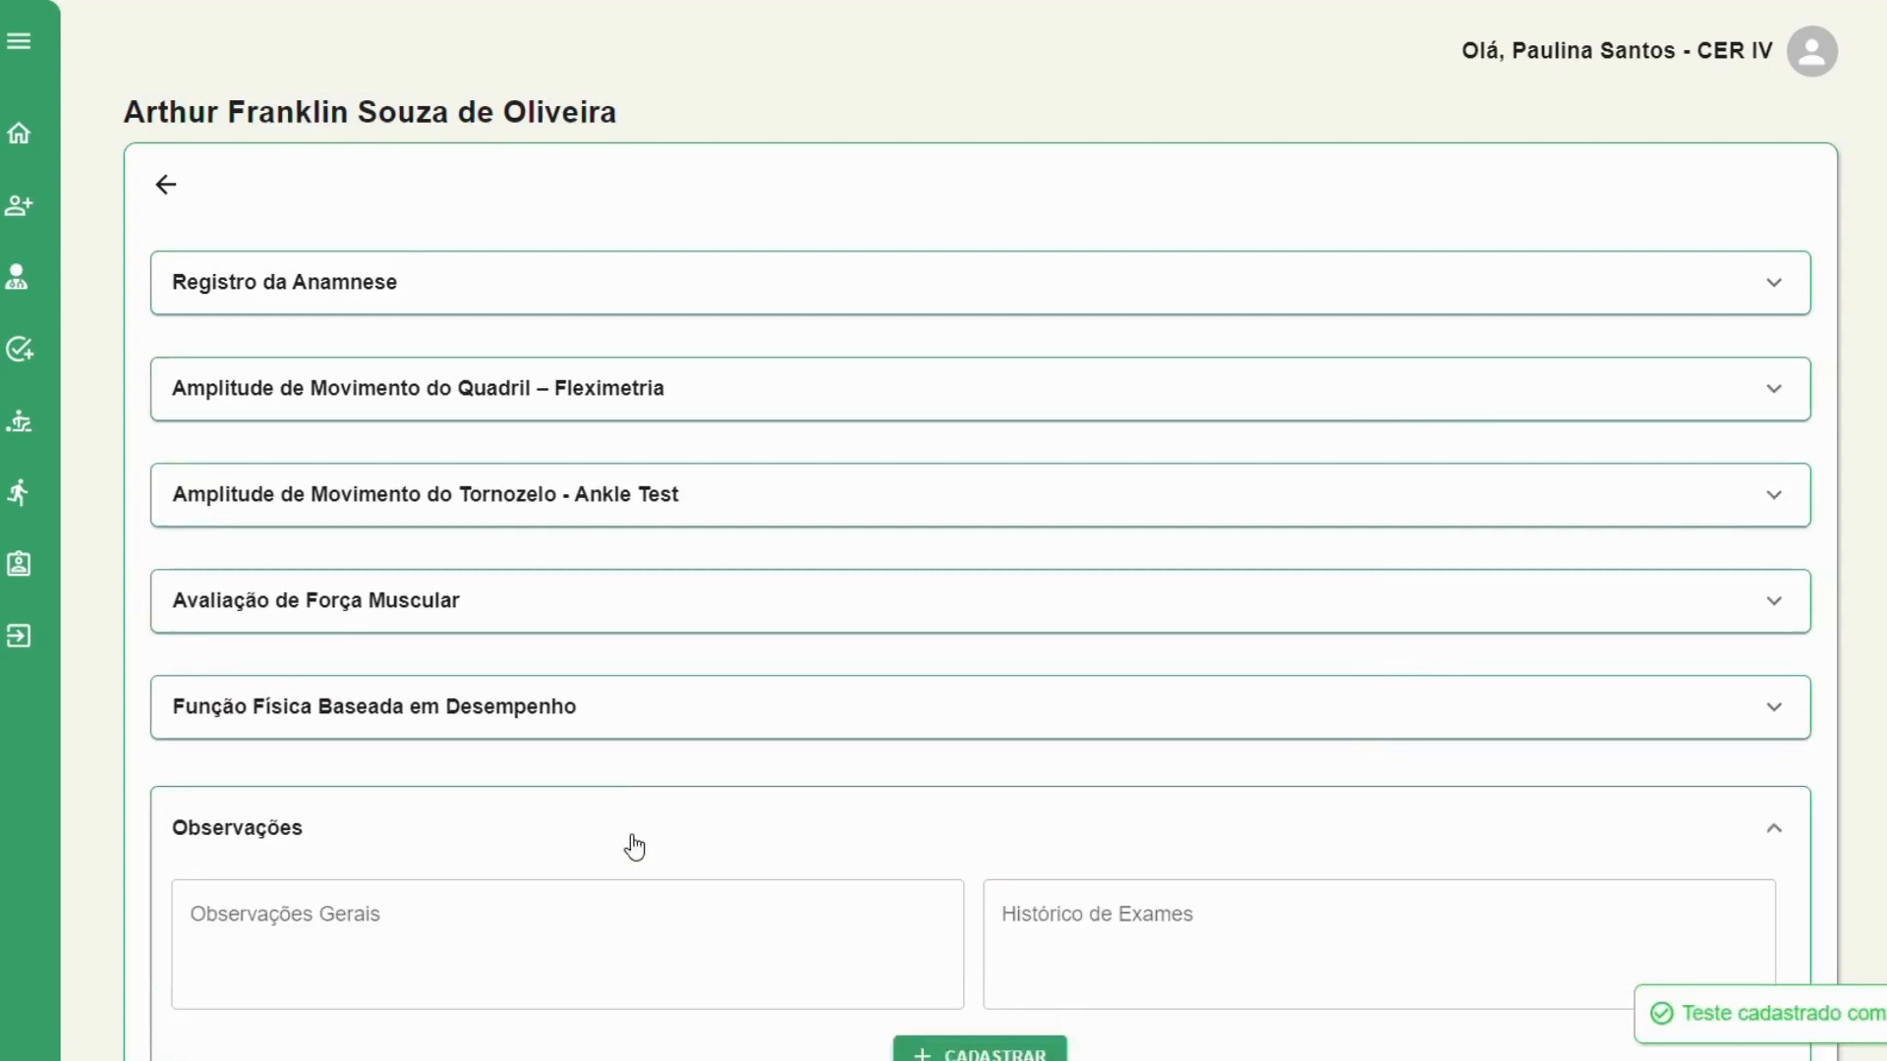
scroll(610, 816, "down", 3)
left_click(594, 670)
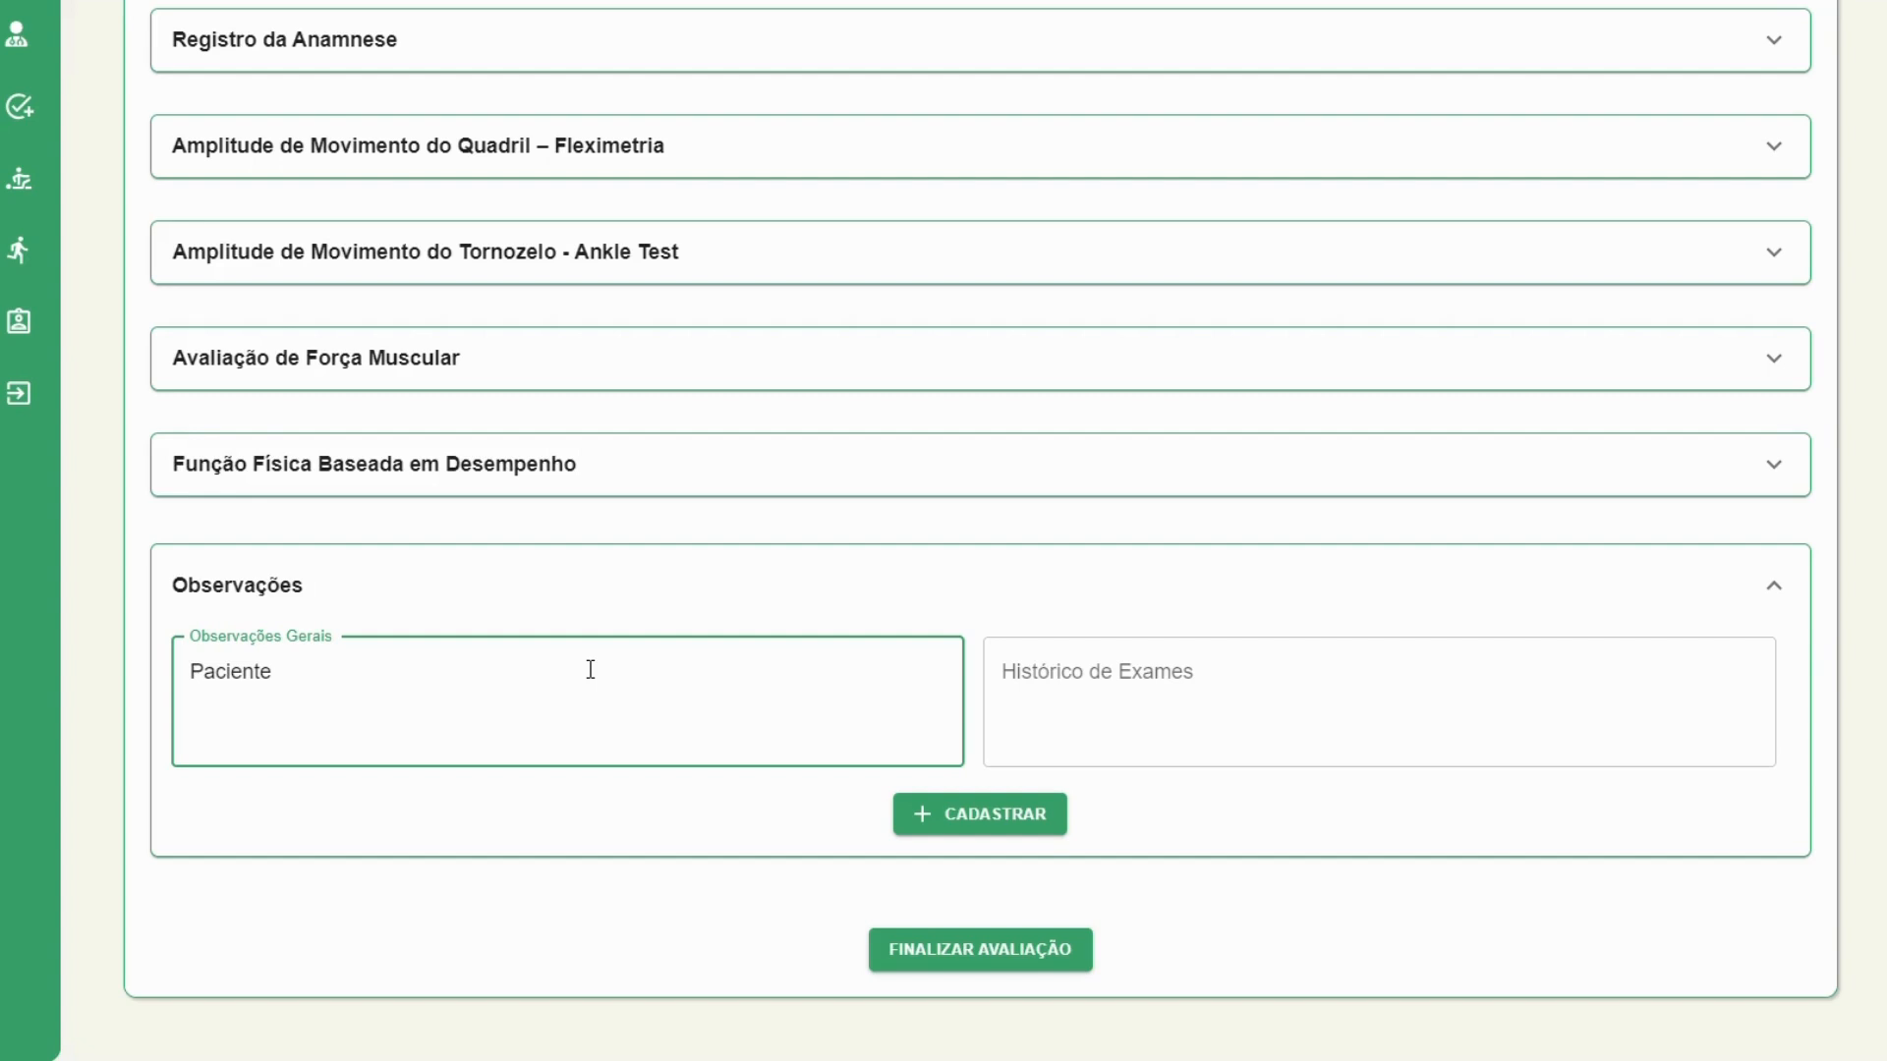
type("Paciente tem problemas gastrointestinais")
key("Tab")
type("Problemas c")
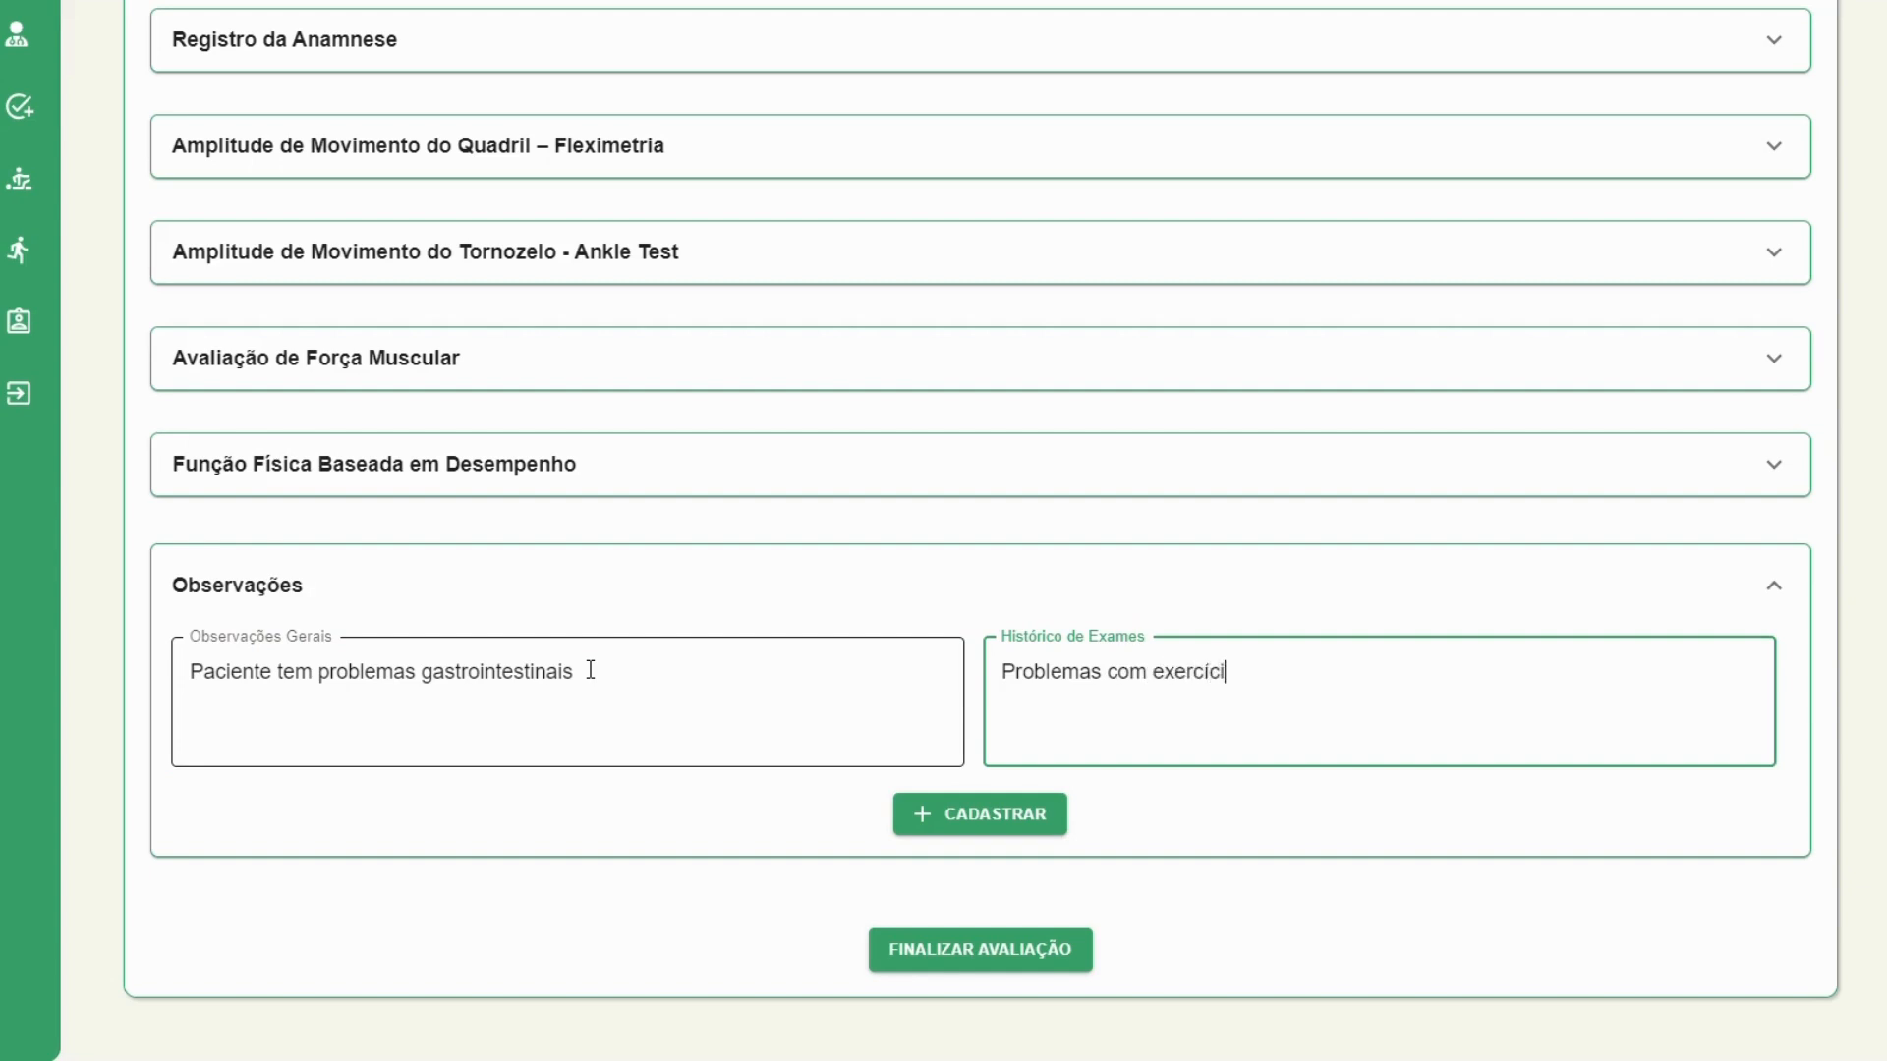
left_click(971, 821)
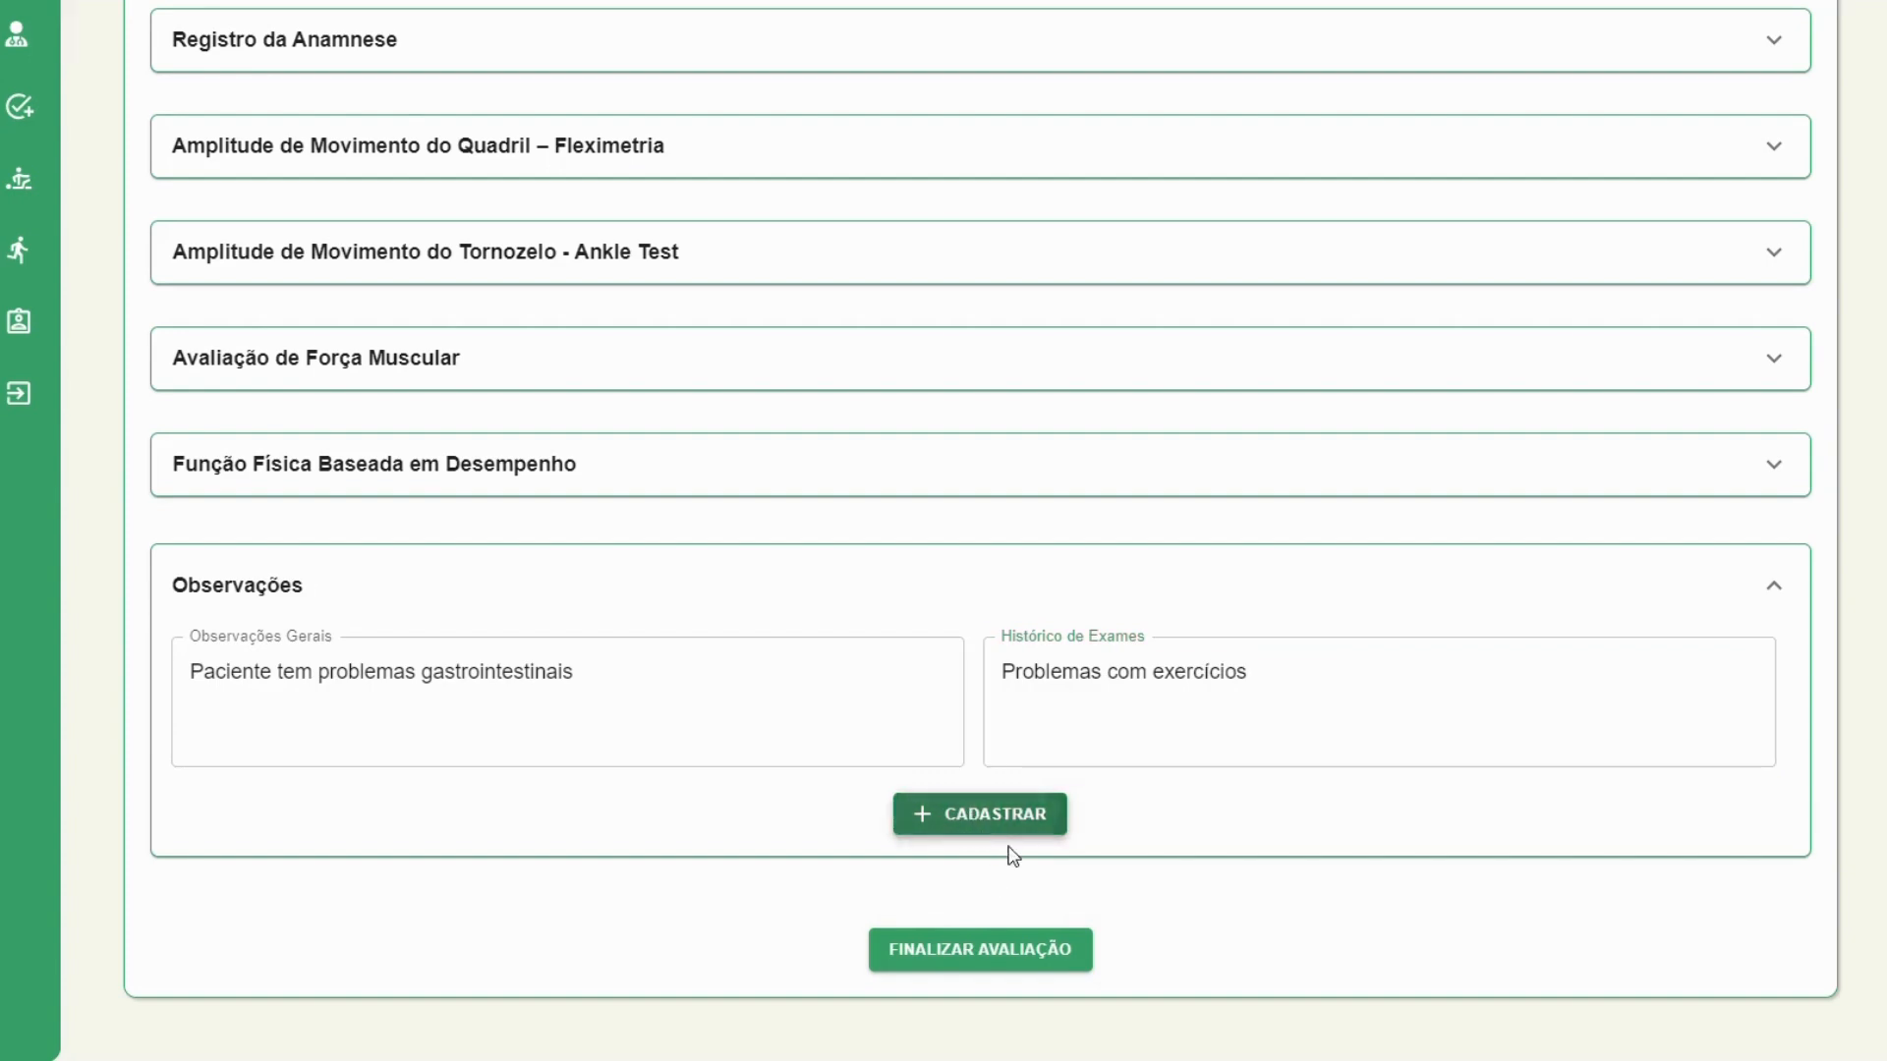
left_click(1011, 958)
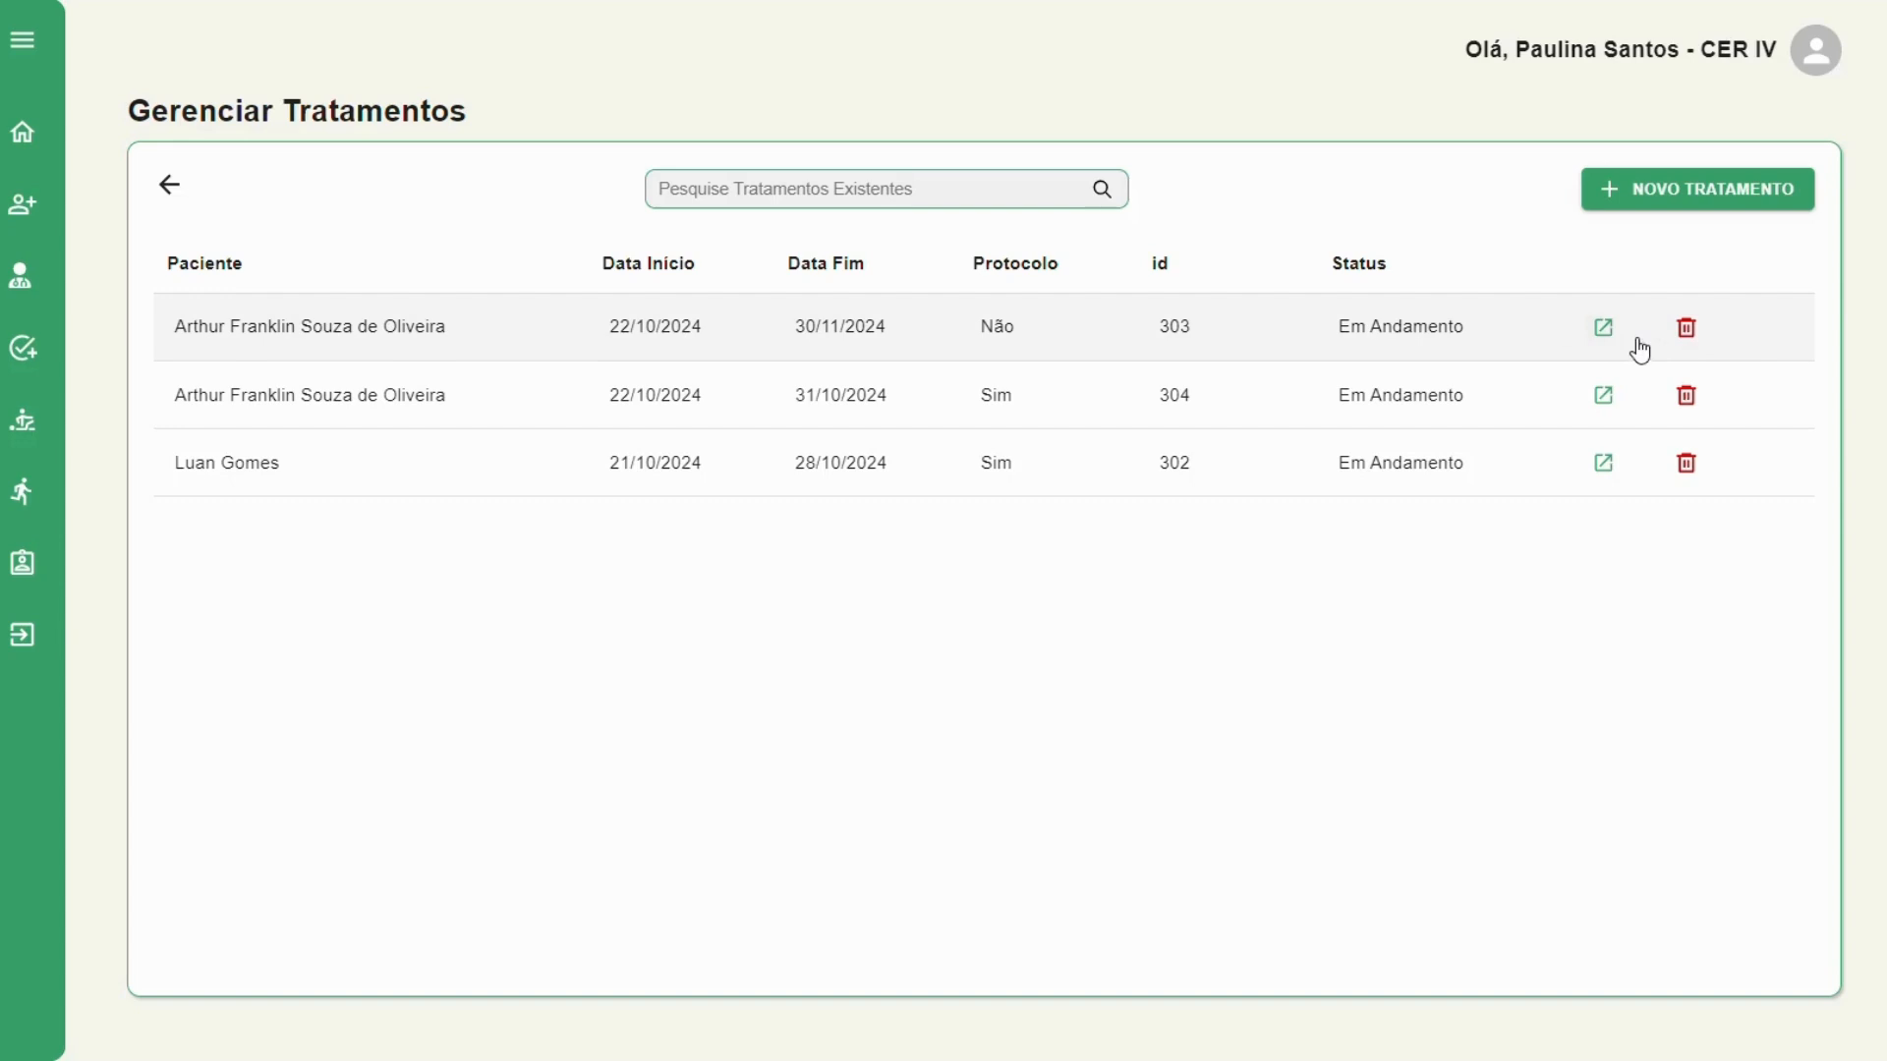
Open the patient's treatment without protocol and begin prescribing a remote session with execution date 22/10/2024
left_click(1604, 328)
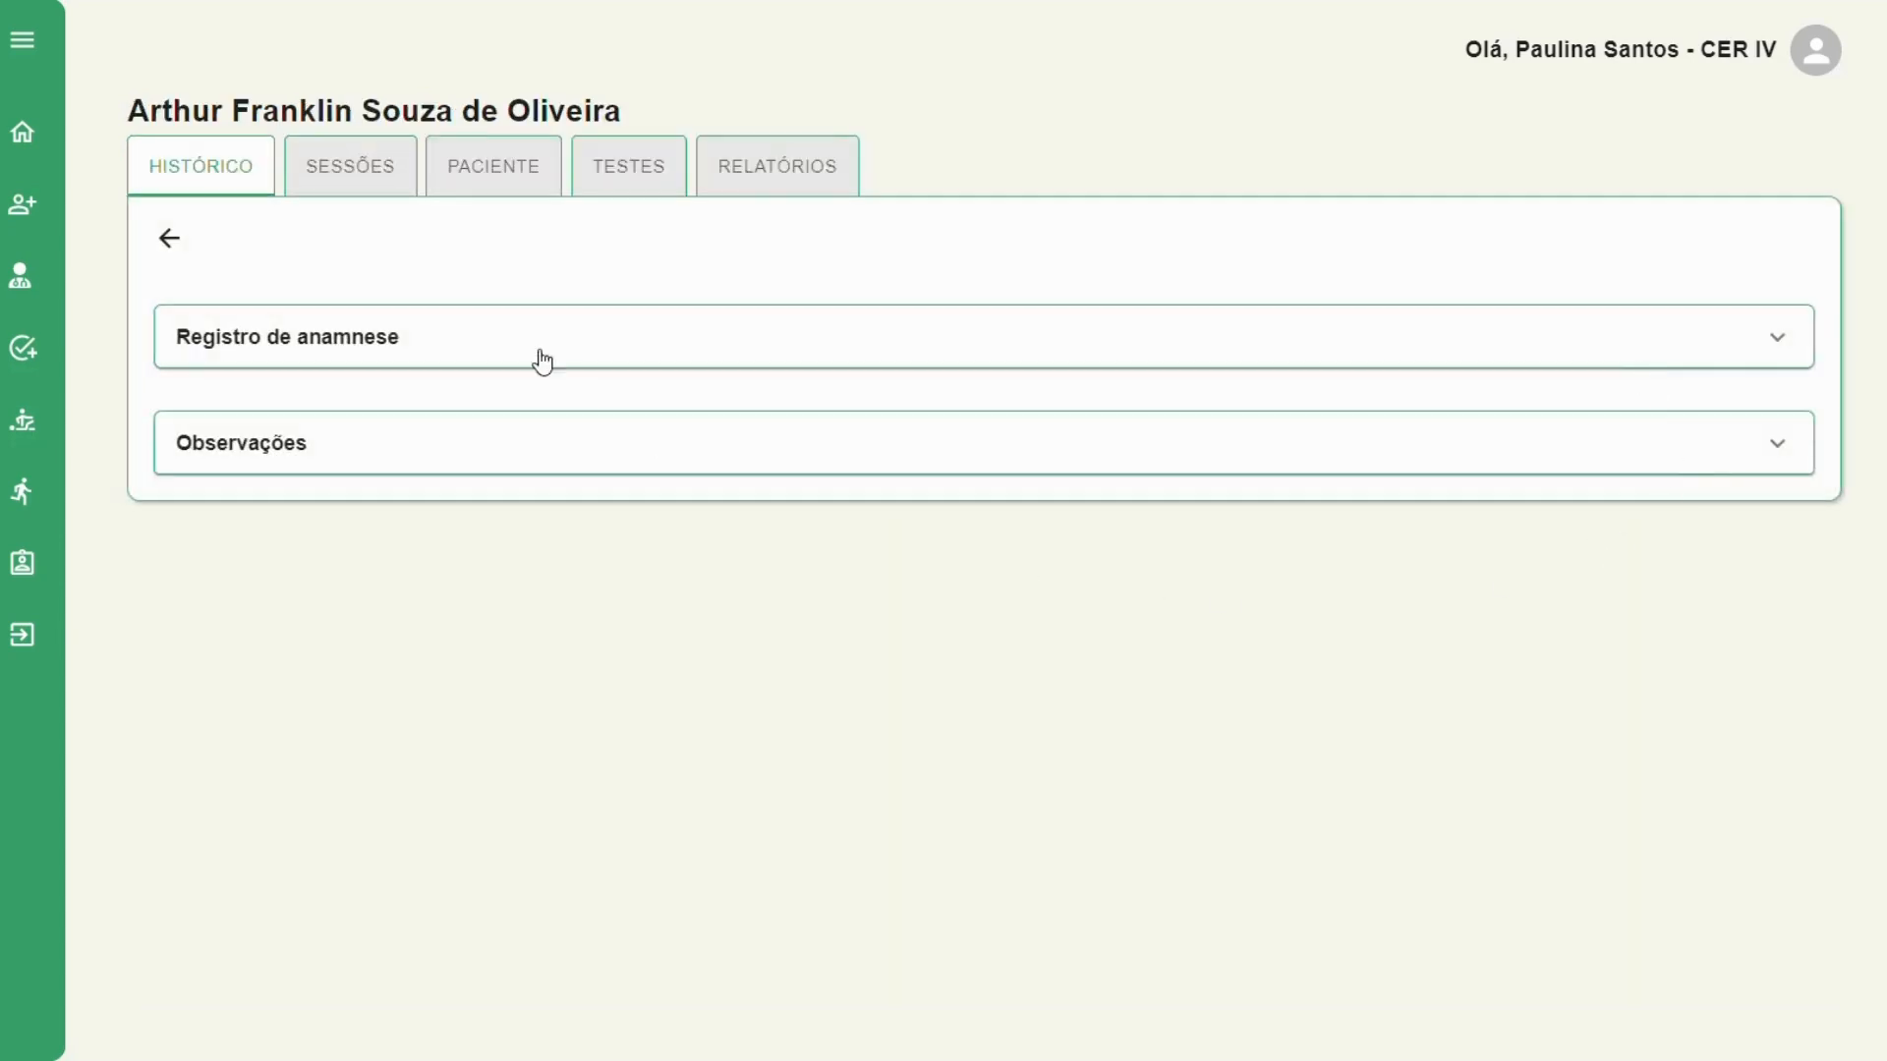
left_click(335, 177)
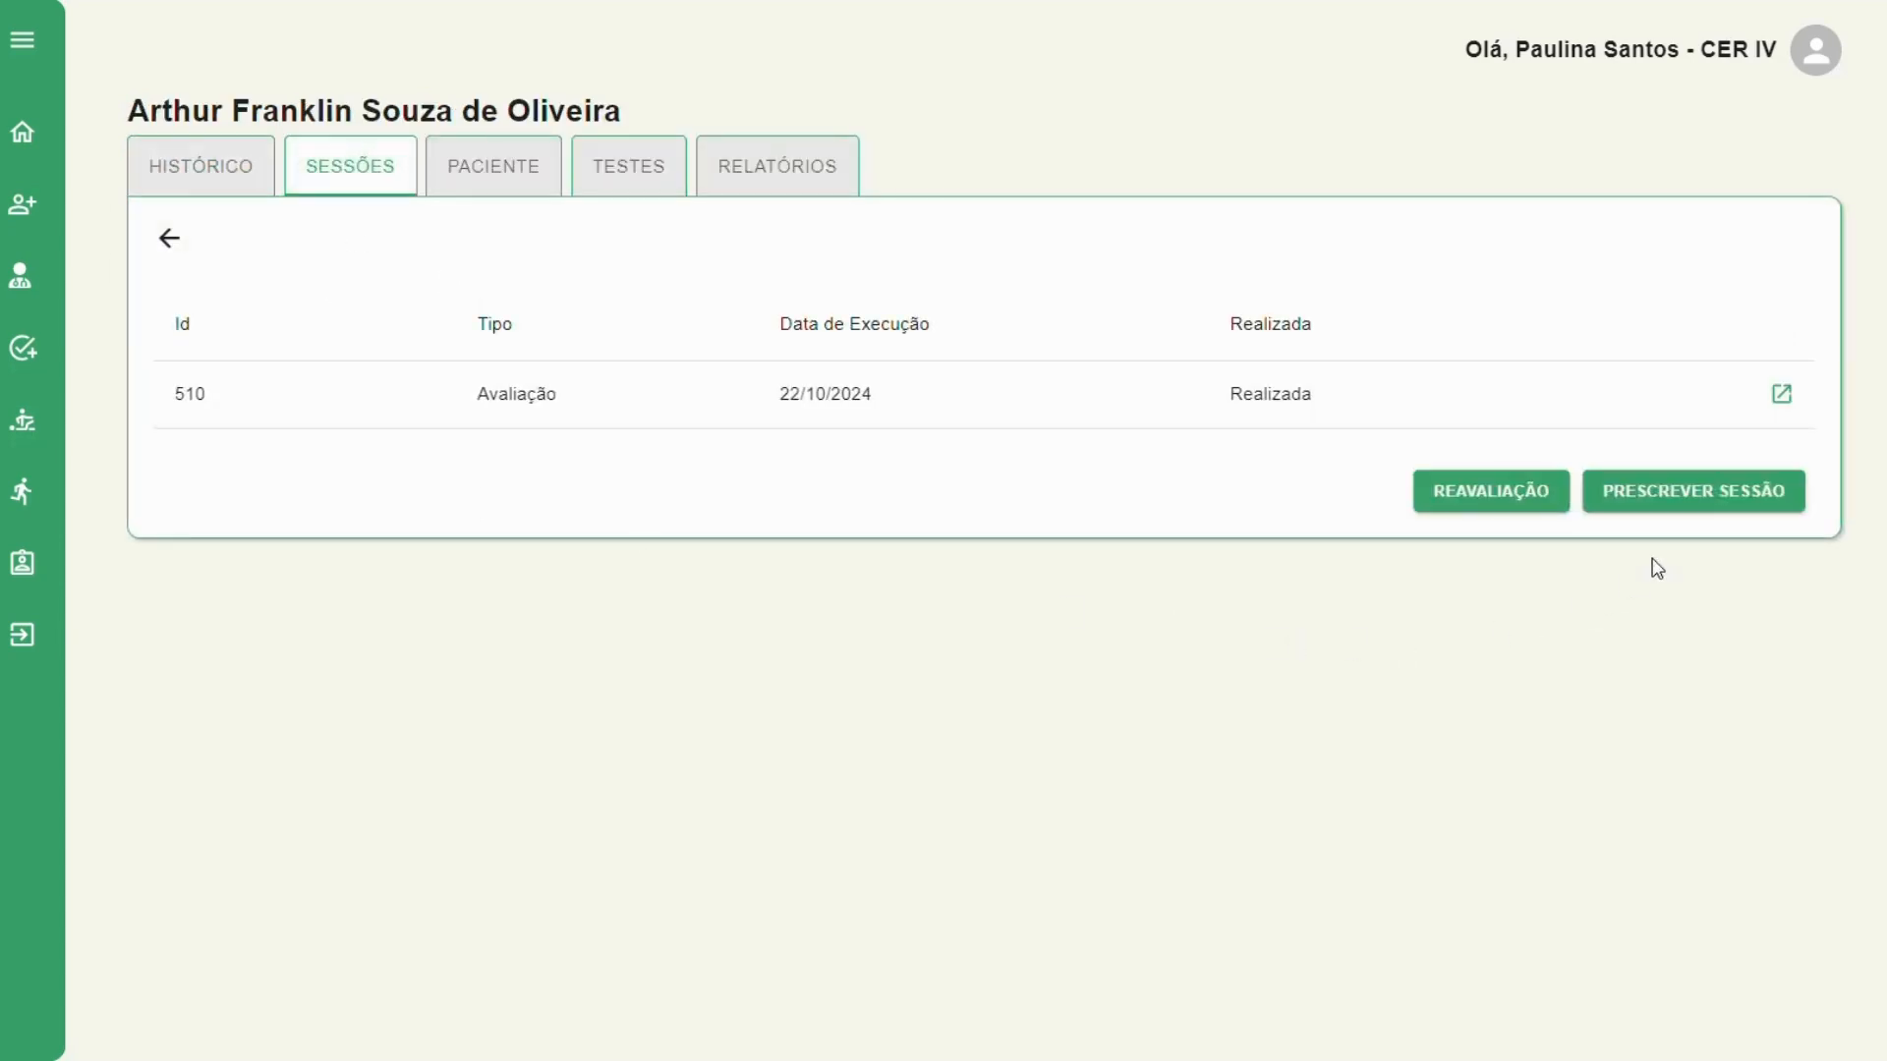
left_click(1697, 501)
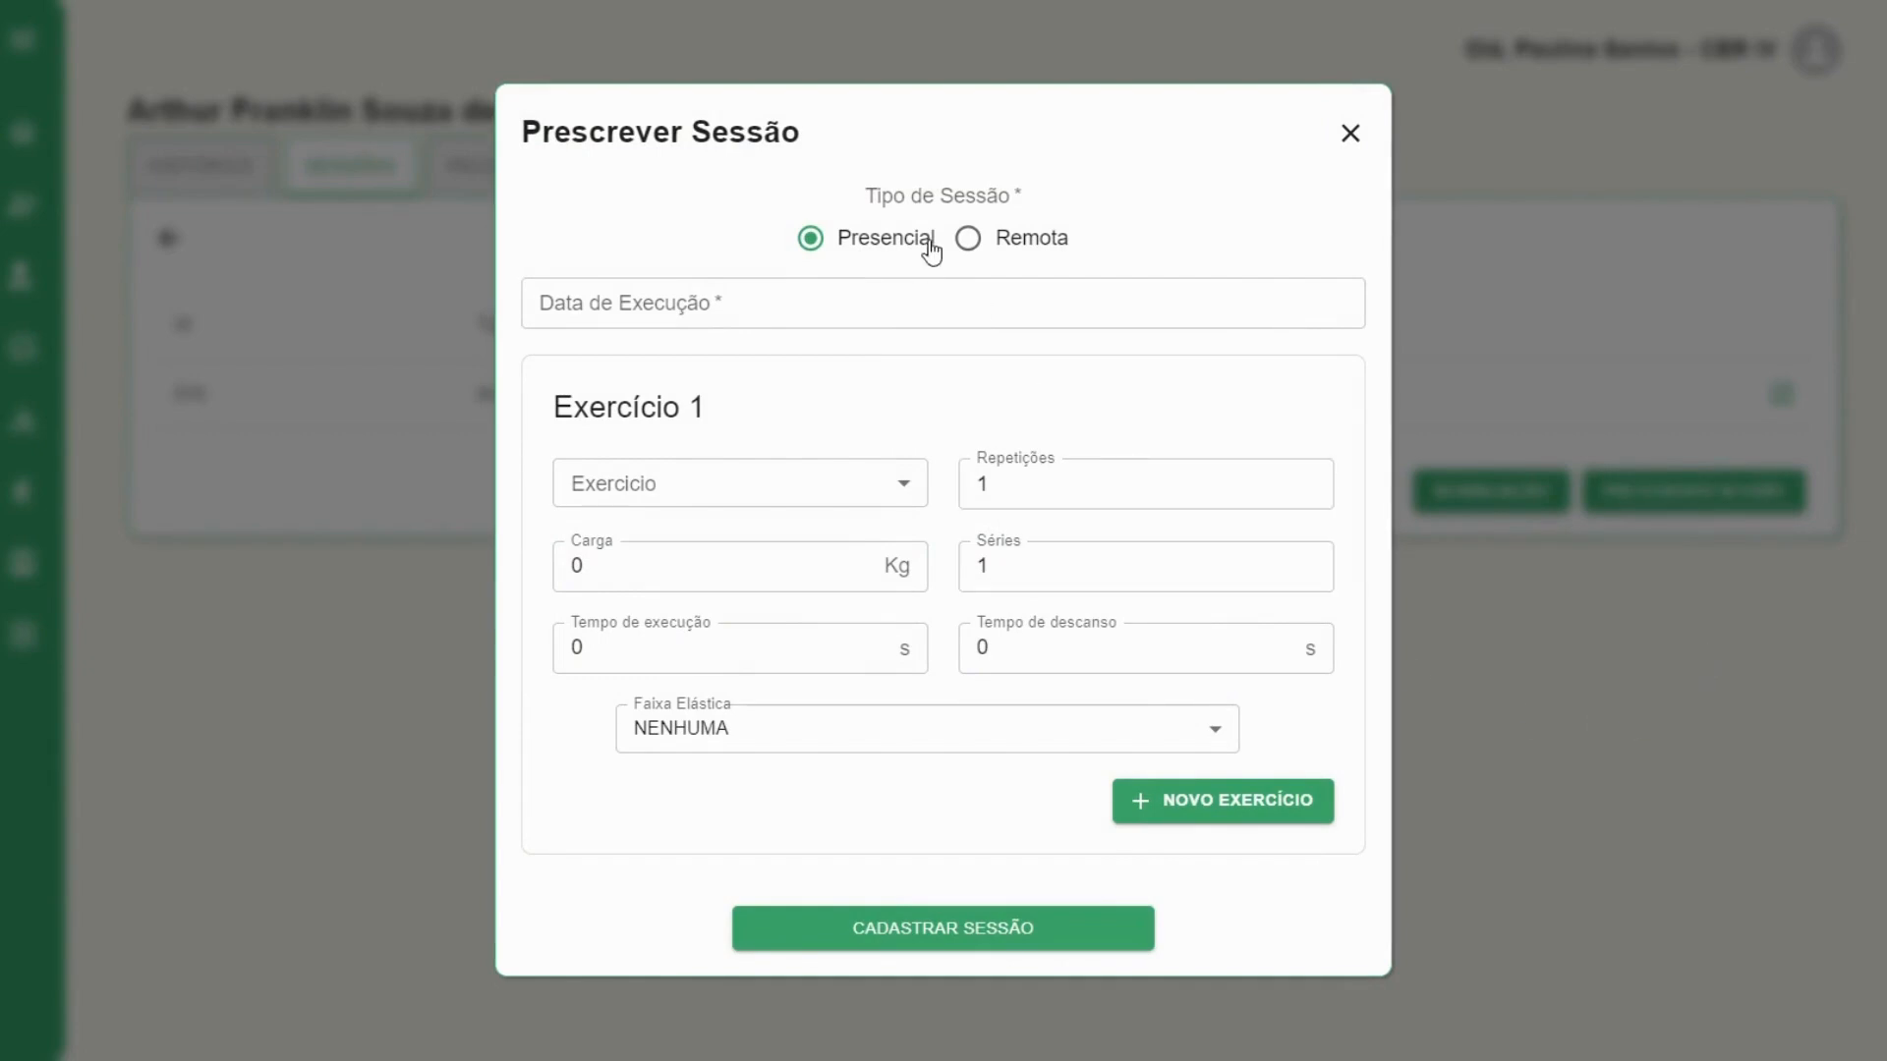
left_click(728, 317)
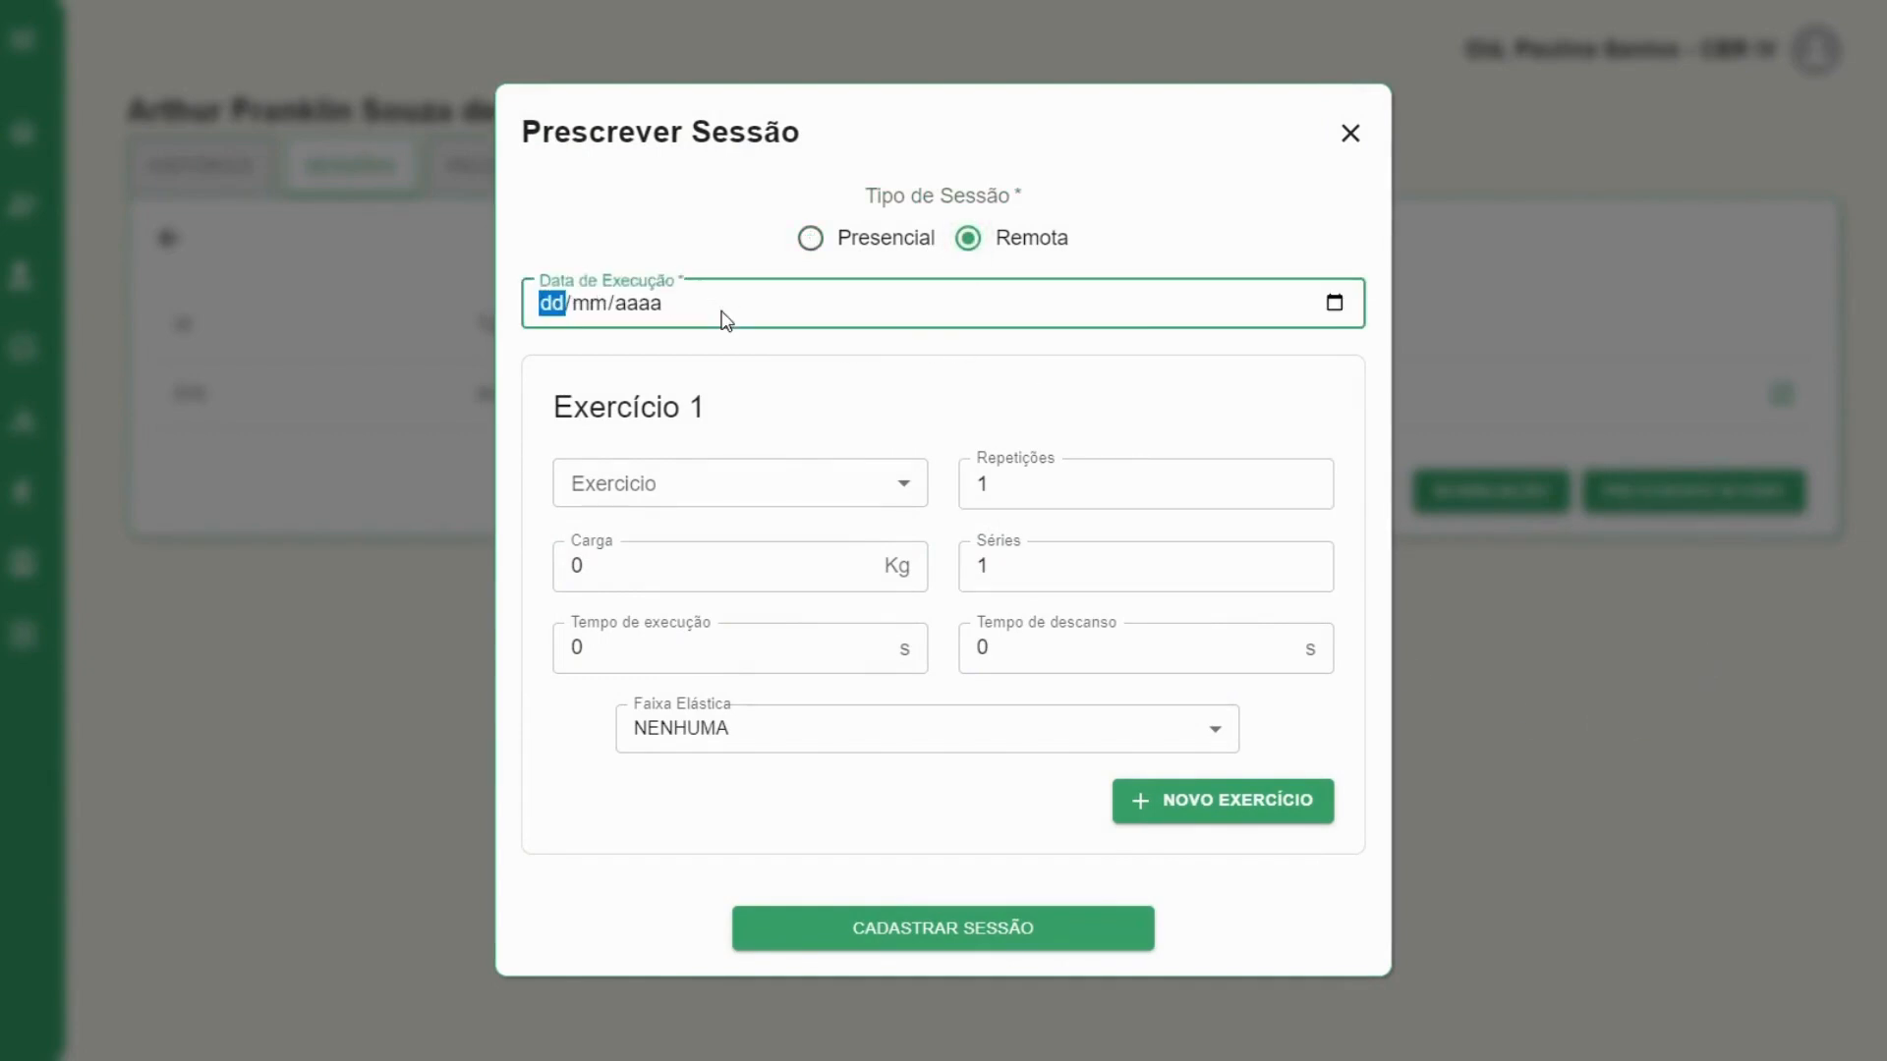
left_click(1335, 304)
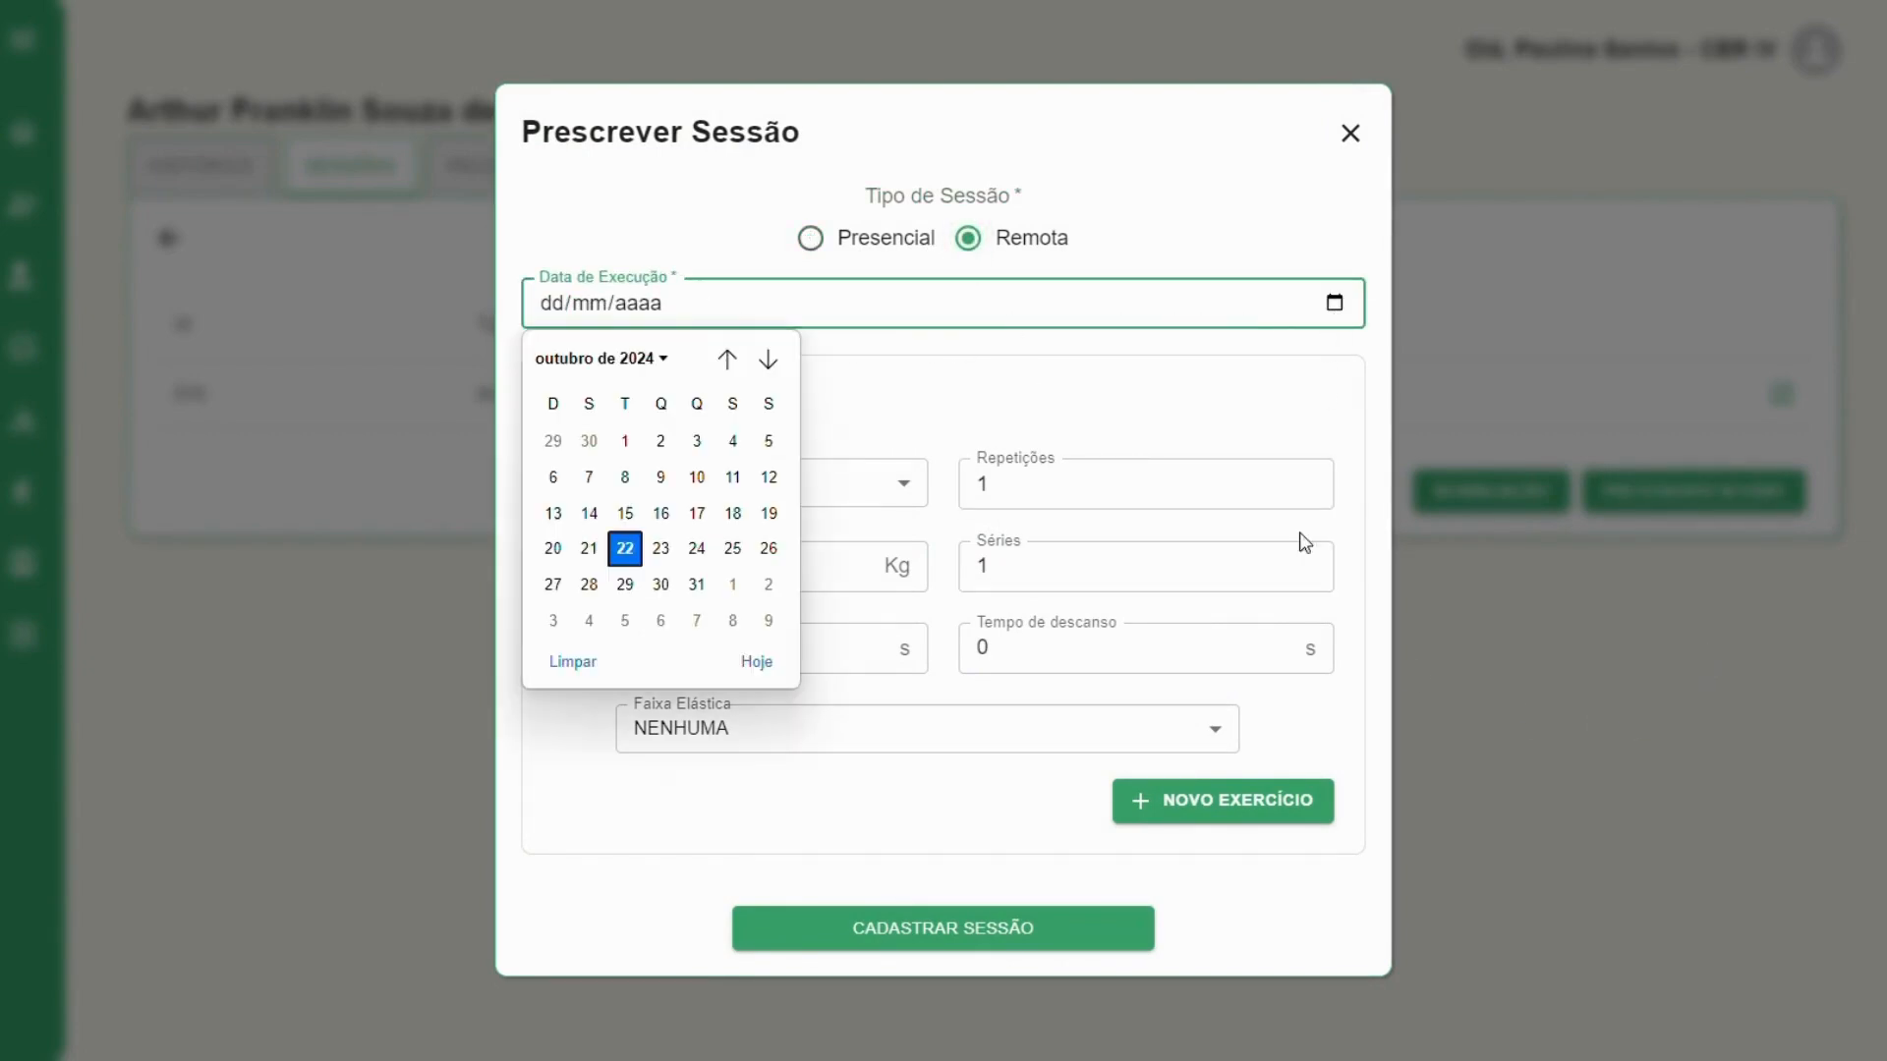
left_click(625, 549)
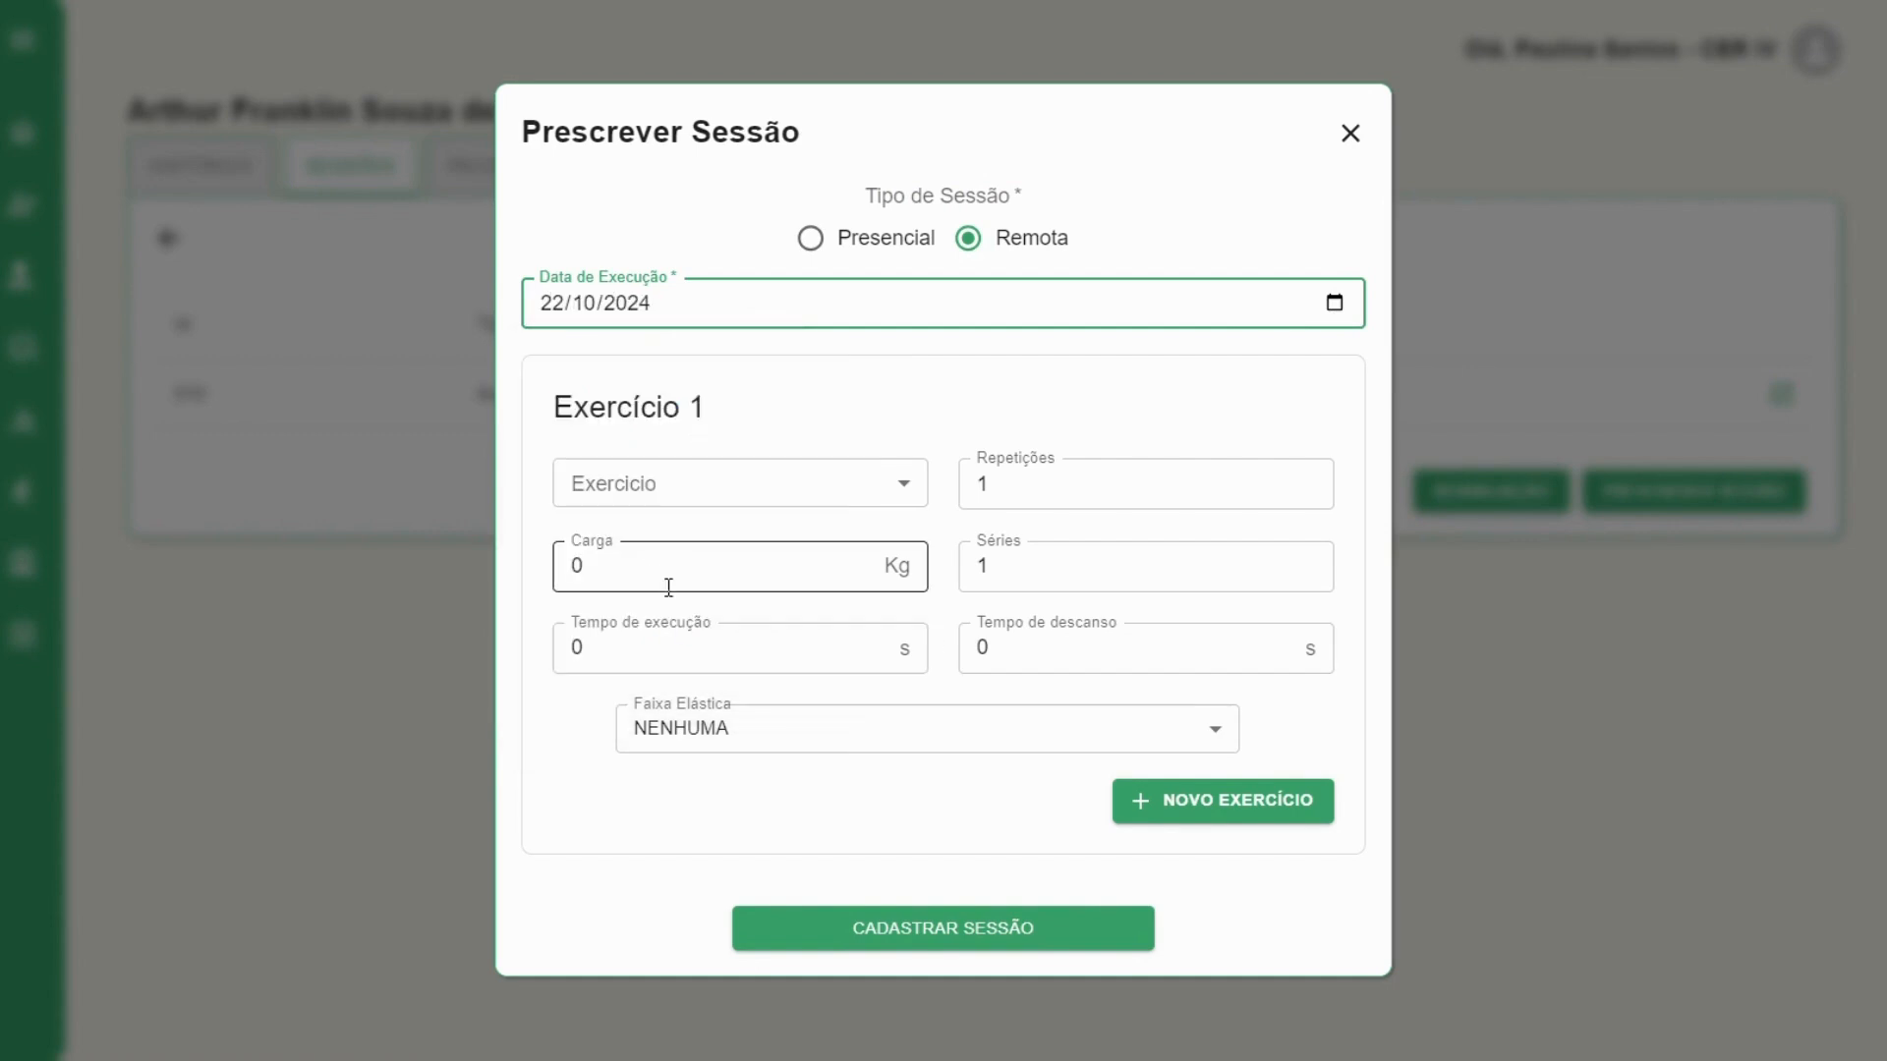
Set exercise 1 of the remote session to Prancha with 5 repetitions
left_click(920, 483)
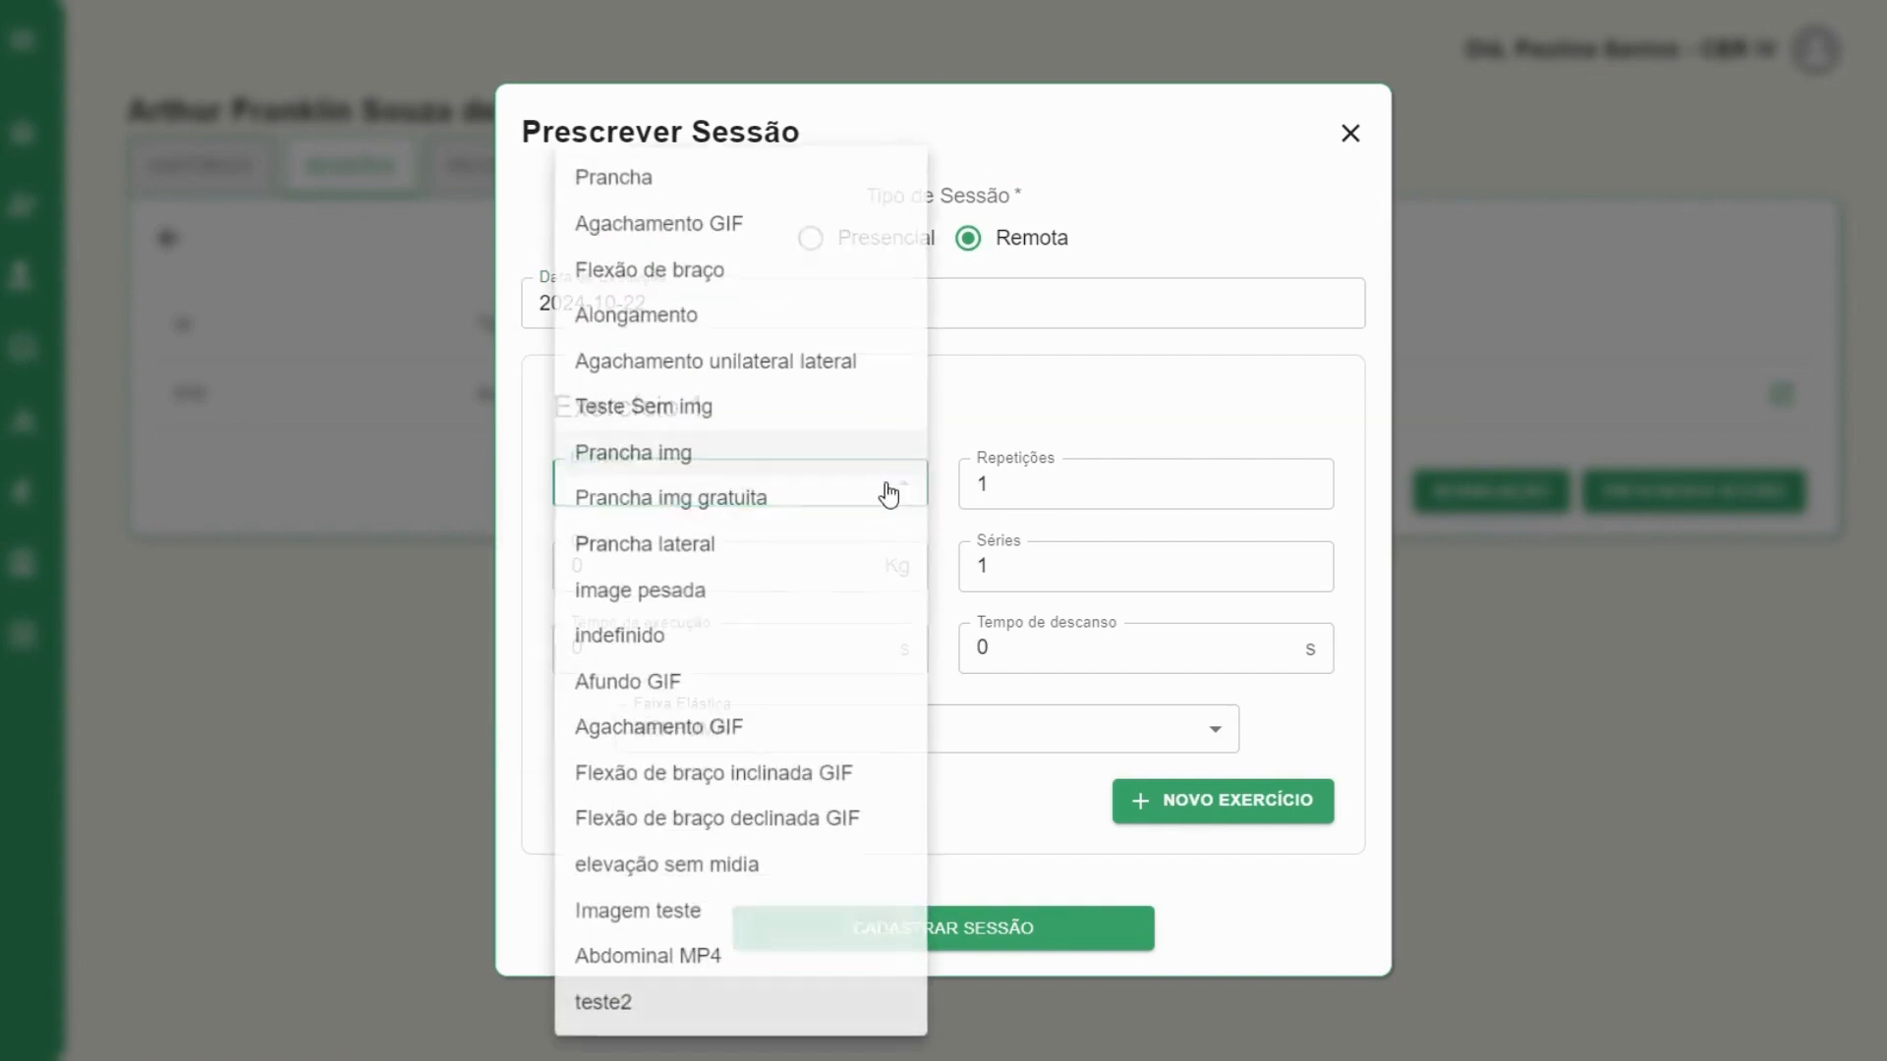
left_click(711, 177)
left_click(1033, 497)
key("BackSpace")
type("5")
Give exercise 1 3 series, an execution time of 30 s and a rest time of 60 s
left_click(1028, 581)
key("BackSpace")
type("3")
key("Tab")
type("30")
key("Tab")
type("60")
Add a second exercise, Prancha lateral, with 5 repetitions, 3 series, 30 s execution and 60 s rest
left_click(1223, 801)
scroll(1222, 801, "down", 3)
left_click(837, 599)
key("Up")
key("Up")
key("Return")
left_click(1049, 598)
key("BackSpace")
type("5")
key("Tab")
key("Tab")
type("3")
key("Tab")
type("30")
key("Tab")
type("60")
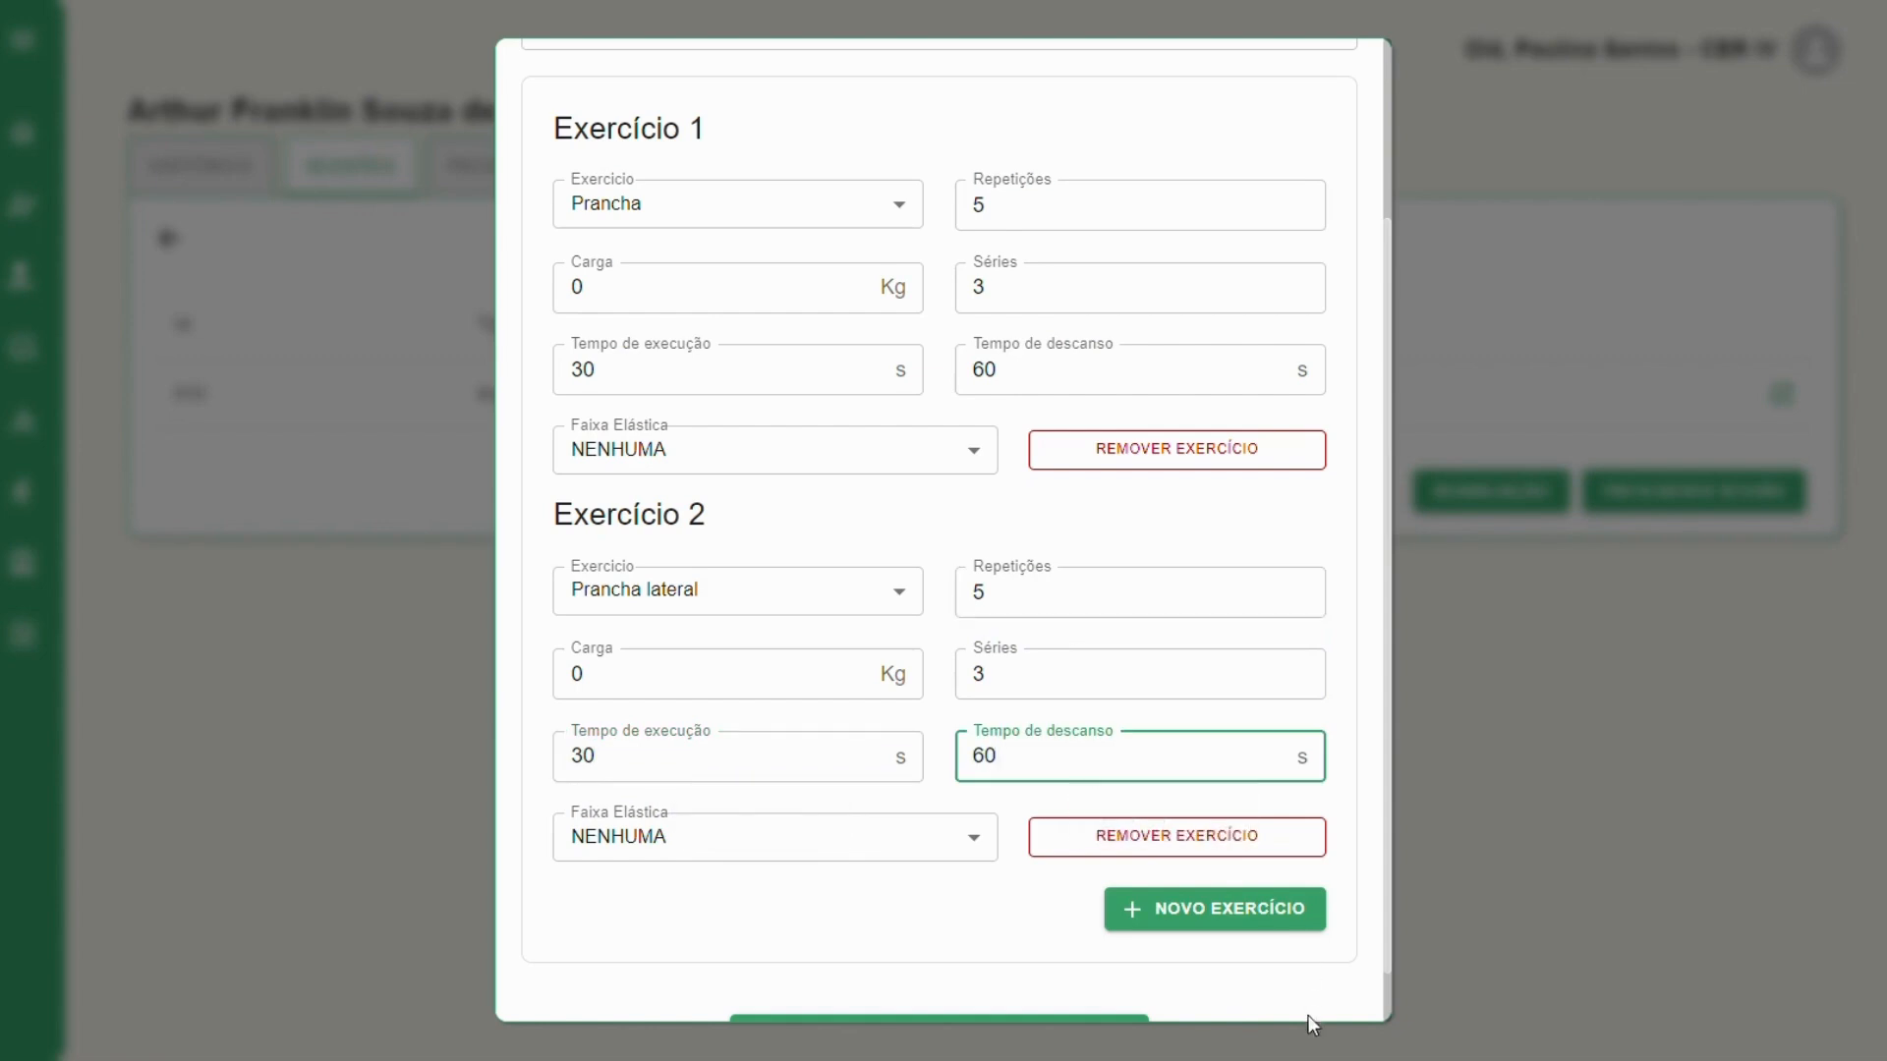
Add a third exercise, Alongamento, with 3 repetitions and an execution time of 30 s
left_click(1209, 909)
scroll(885, 639, "down", 5)
left_click(813, 534)
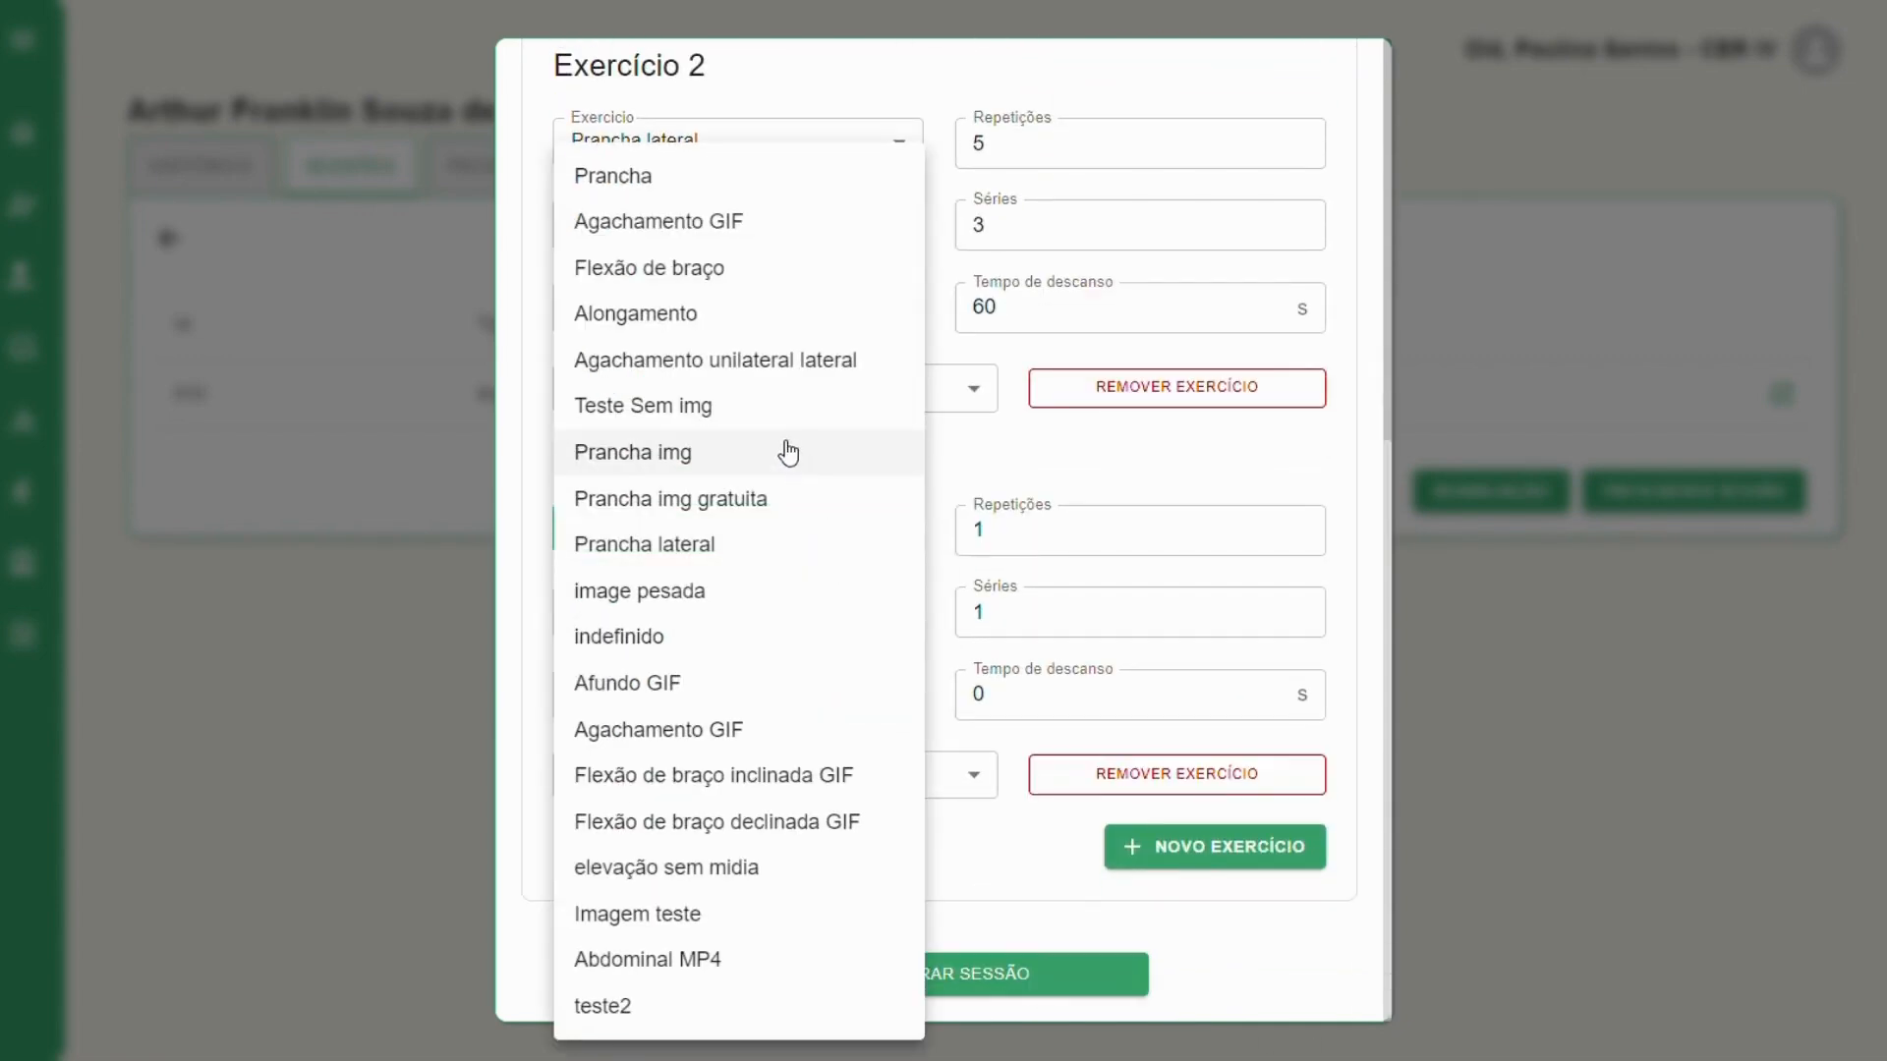
left_click(750, 315)
left_click(1097, 531)
key("BackSpace")
type("3")
key("Tab")
key("Tab")
key("Tab")
type("30")
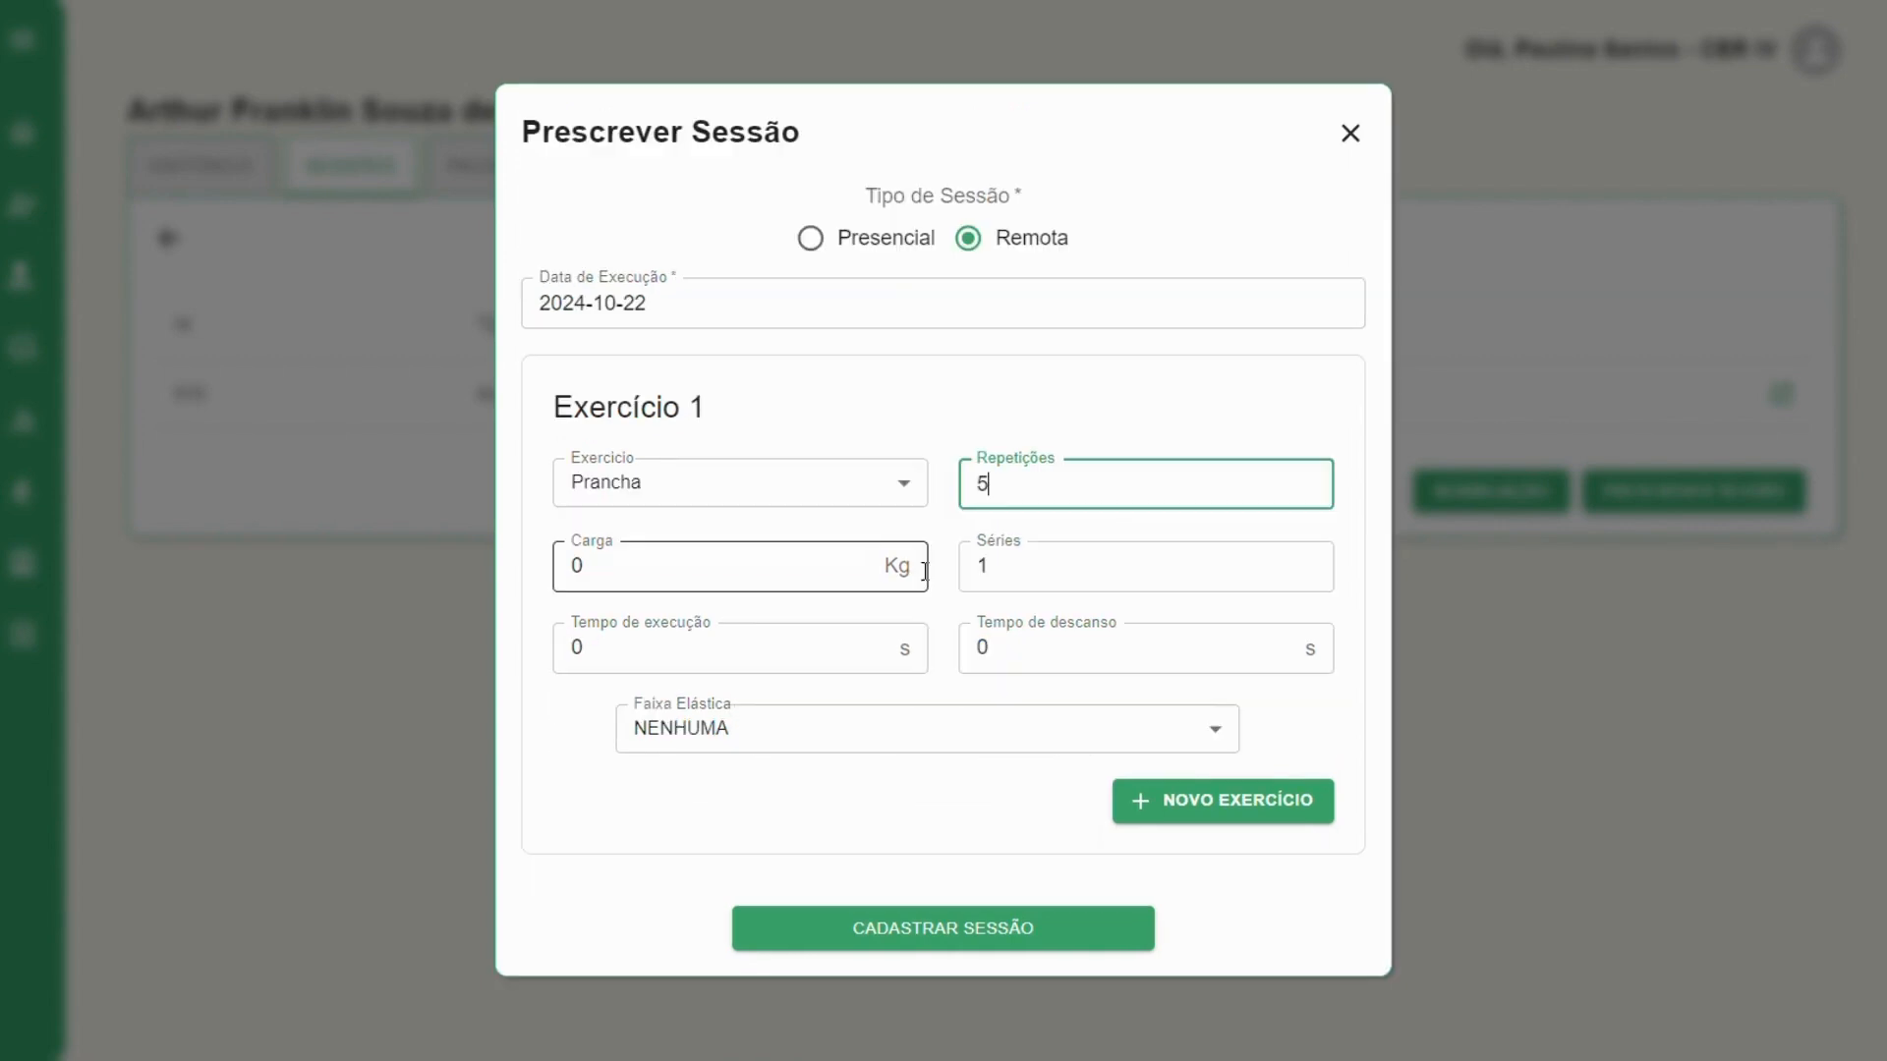
Complete the Prancha exercise with 3 series, 30 s execution time and 60 s rest time
key("Tab")
key("Tab")
type("3")
key("Tab")
type("30")
key("Tab")
type("60")
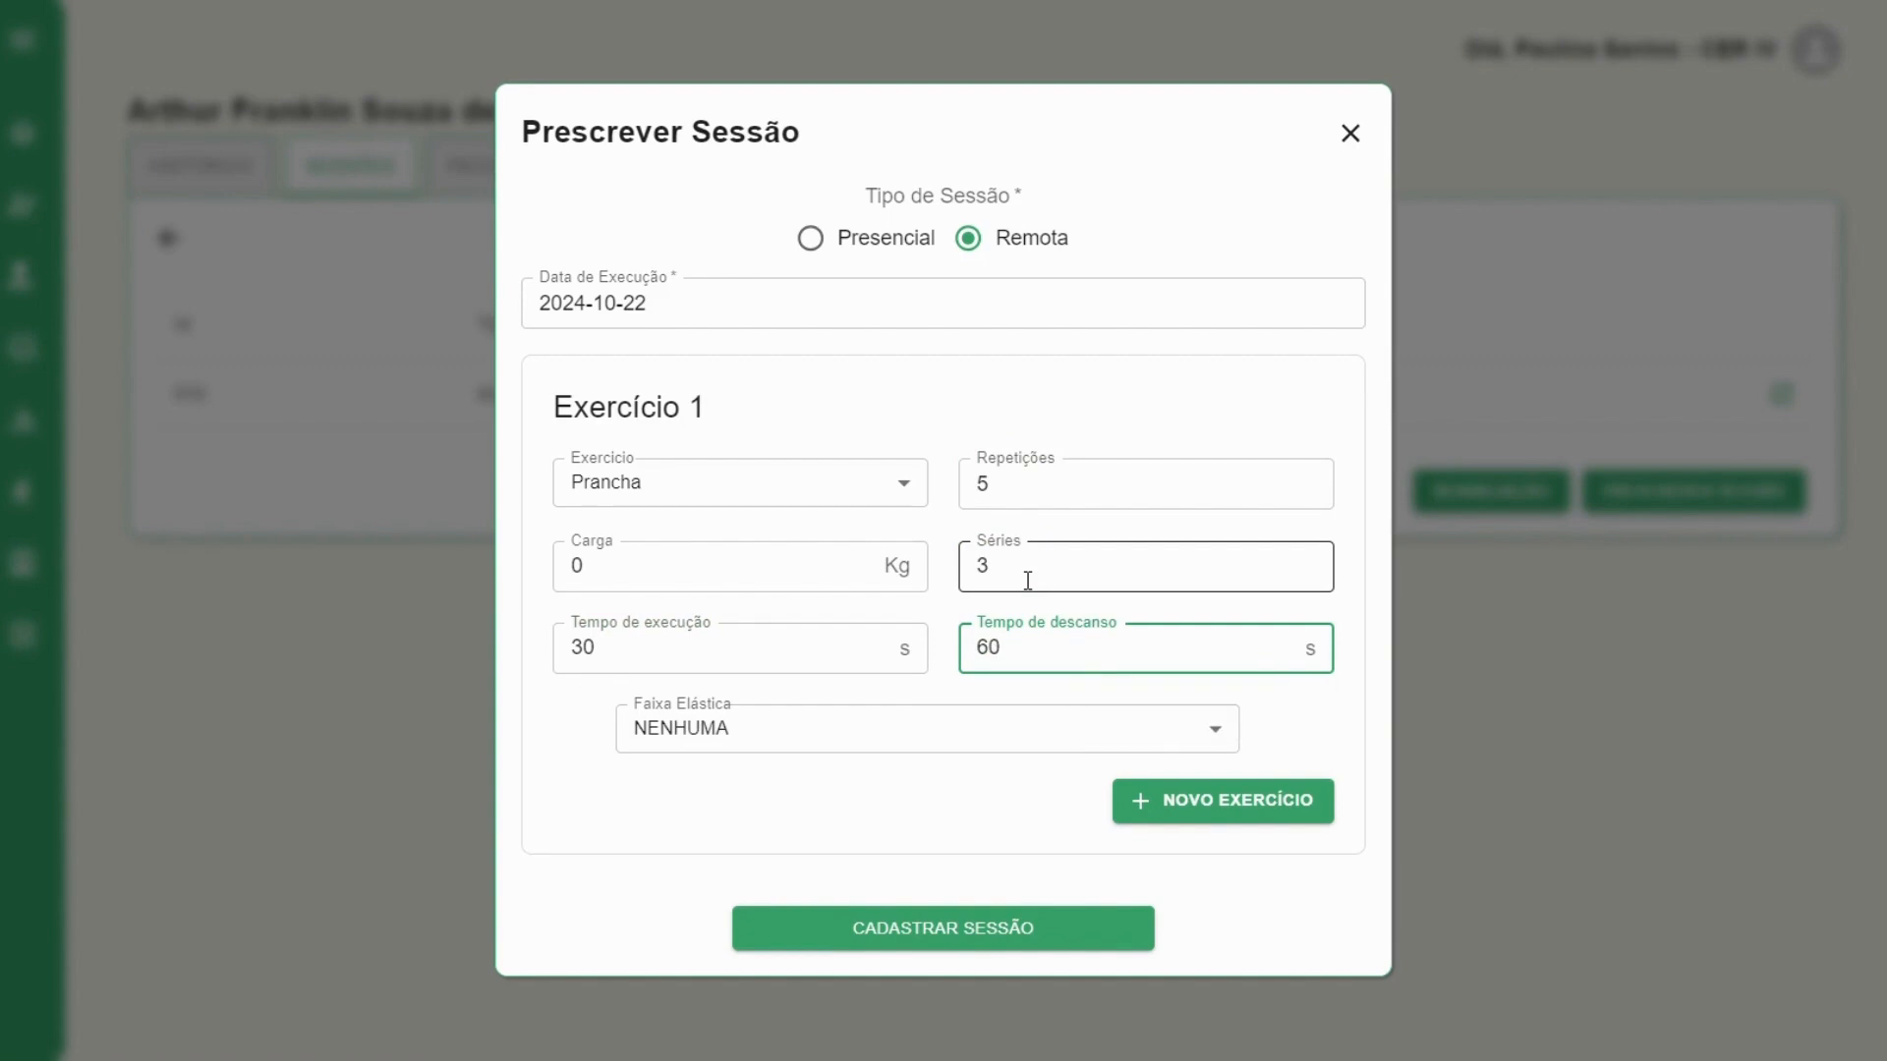
Add Prancha lateral as exercise 2 with 5 repetitions, 3 series, 30 s execution and 60 s rest
left_click(1223, 801)
left_click(833, 591)
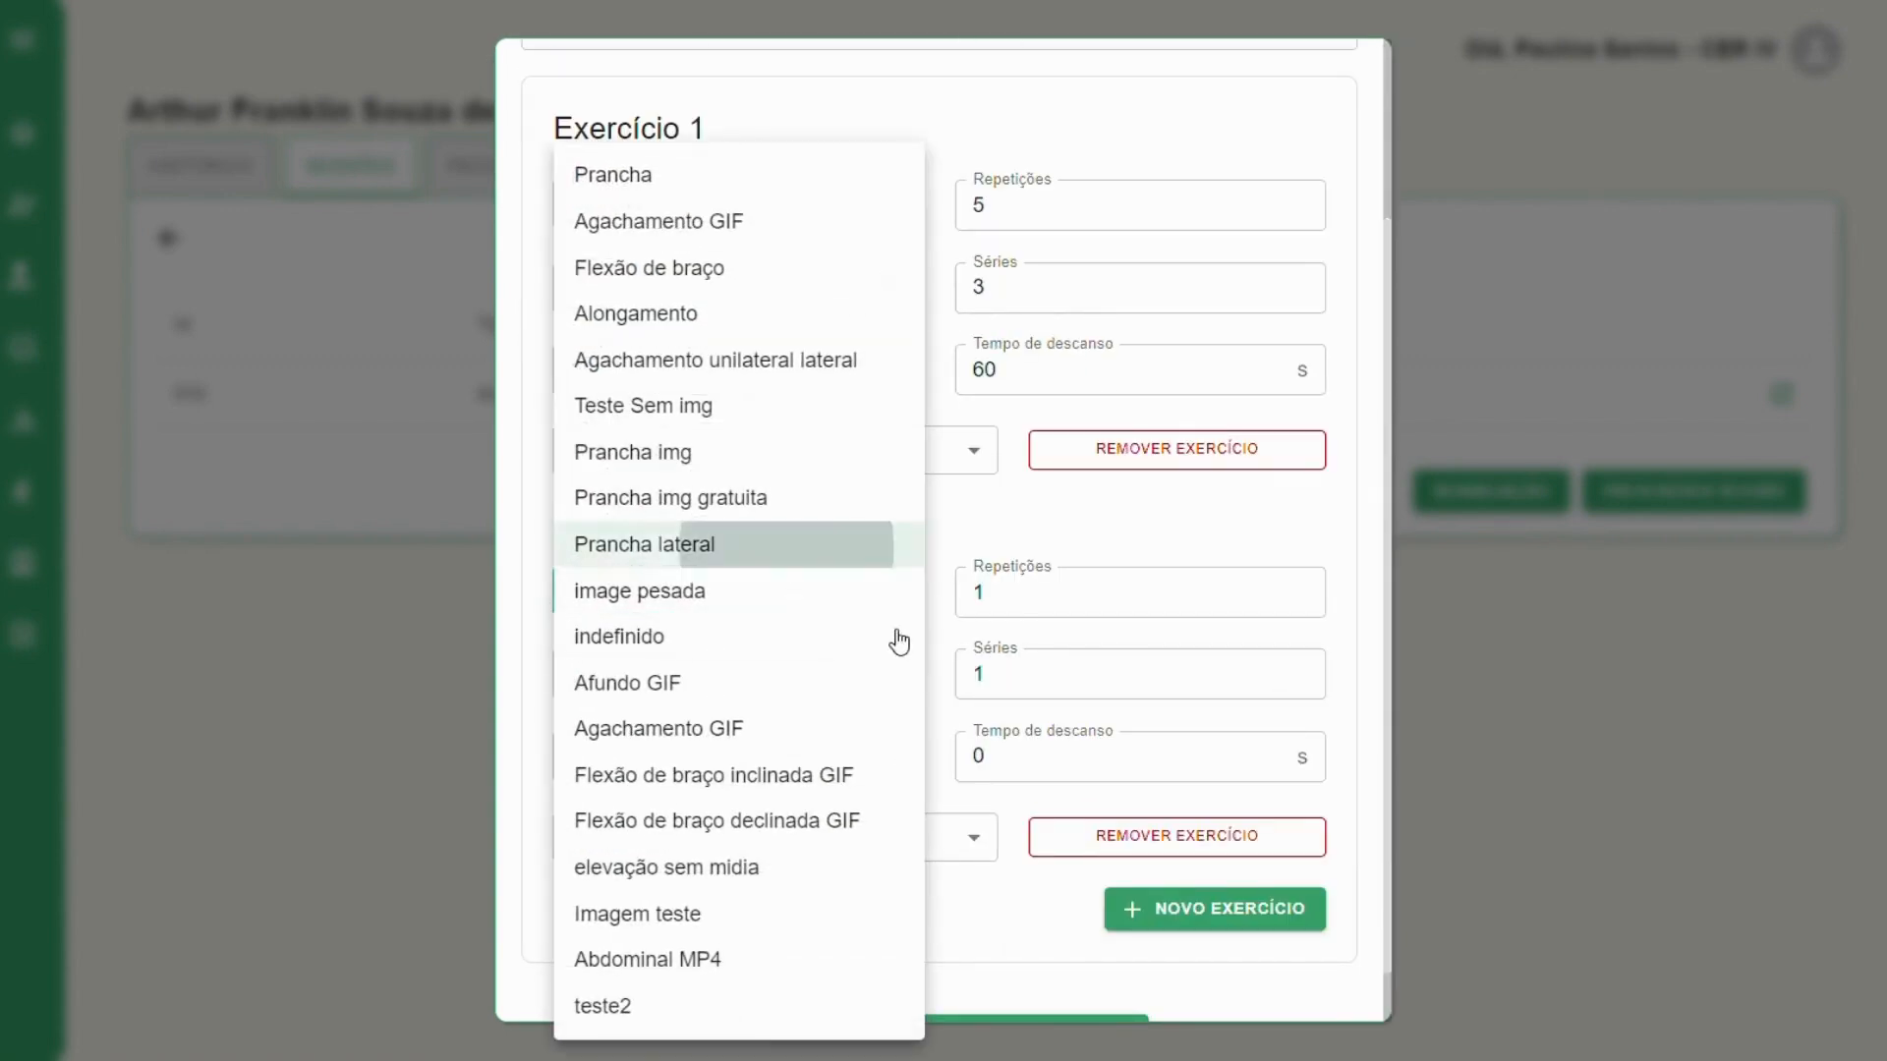
left_click(833, 545)
left_click(1050, 595)
key("BackSpace")
type("5")
key("Tab")
key("Tab")
type("3")
key("Tab")
type("30")
key("Tab")
type("60")
Add Alongamento as exercise 3 with 3 repetitions, 2 series, 30 s execution and 15 s rest, and register the remote session
left_click(1215, 908)
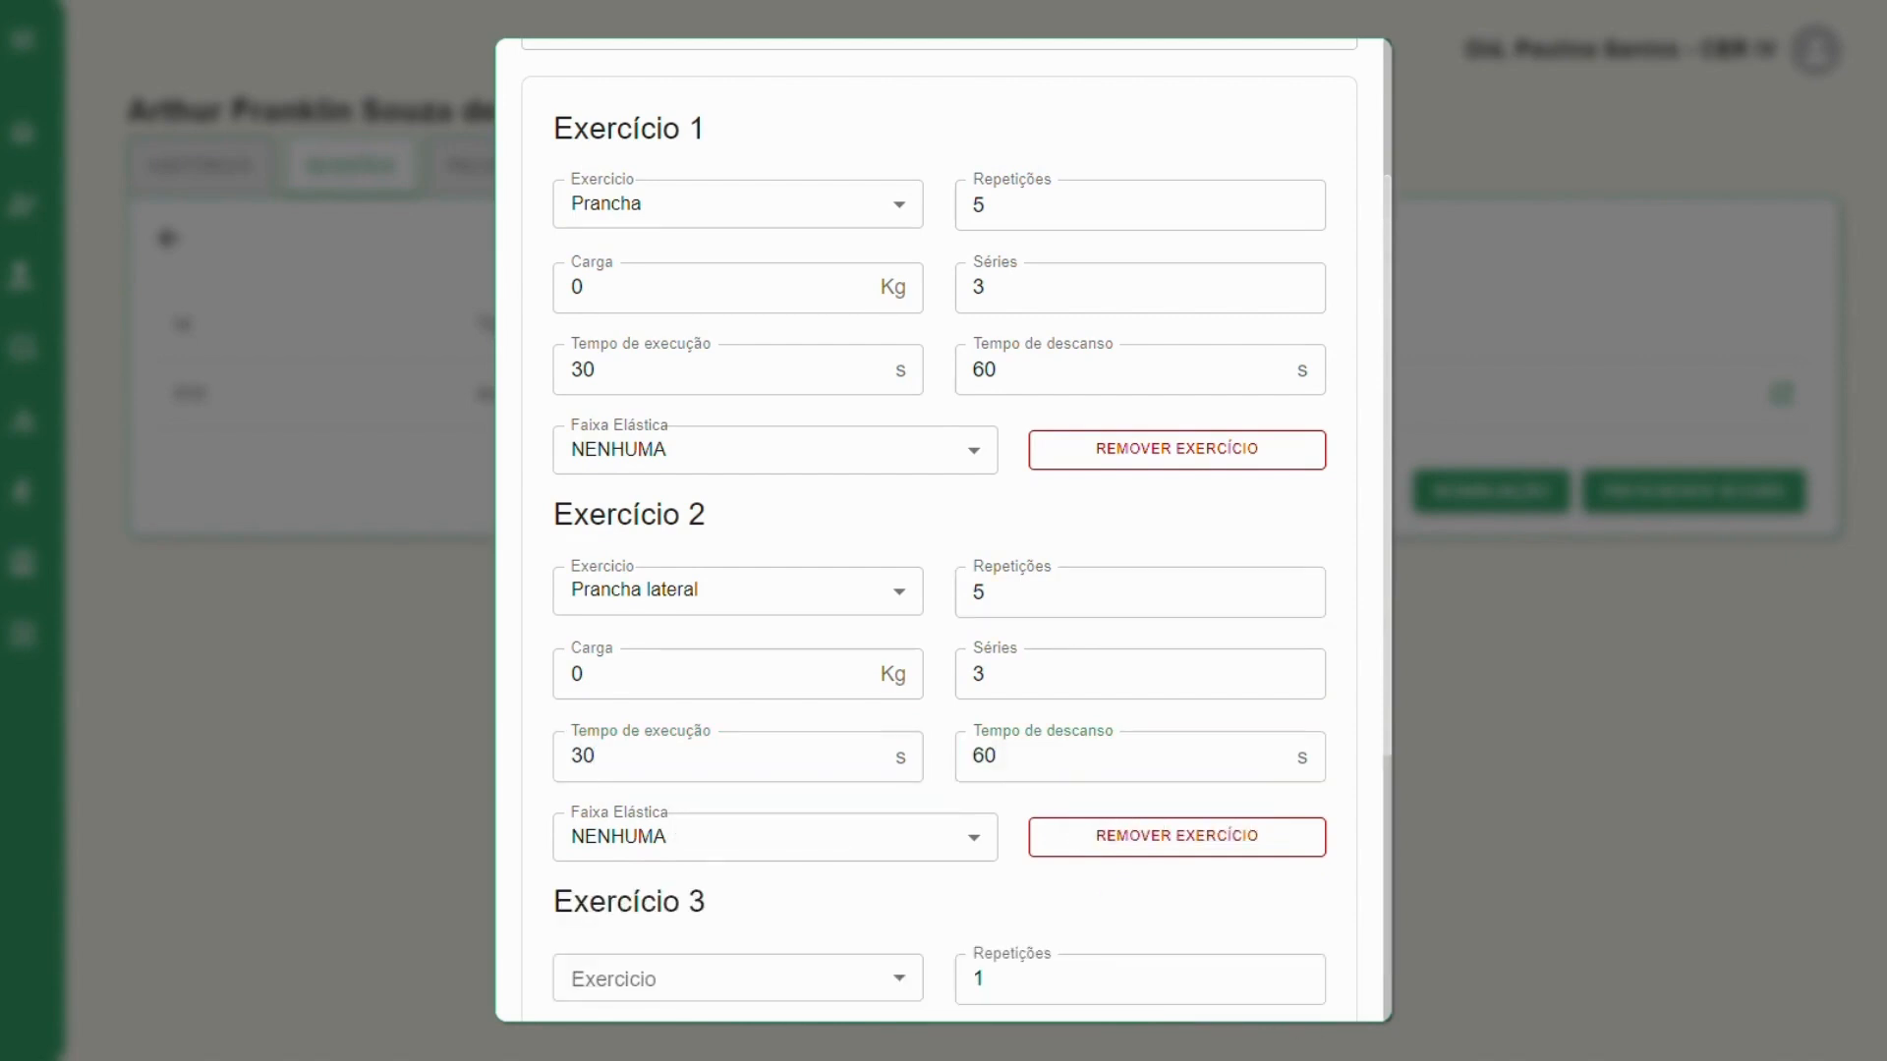
scroll(816, 550, "down", 5)
left_click(813, 540)
left_click(758, 312)
left_click(1099, 529)
key("BackSpace")
type("3")
key("Tab")
key("Tab")
key("Tab")
type("30")
key("Tab")
type("15")
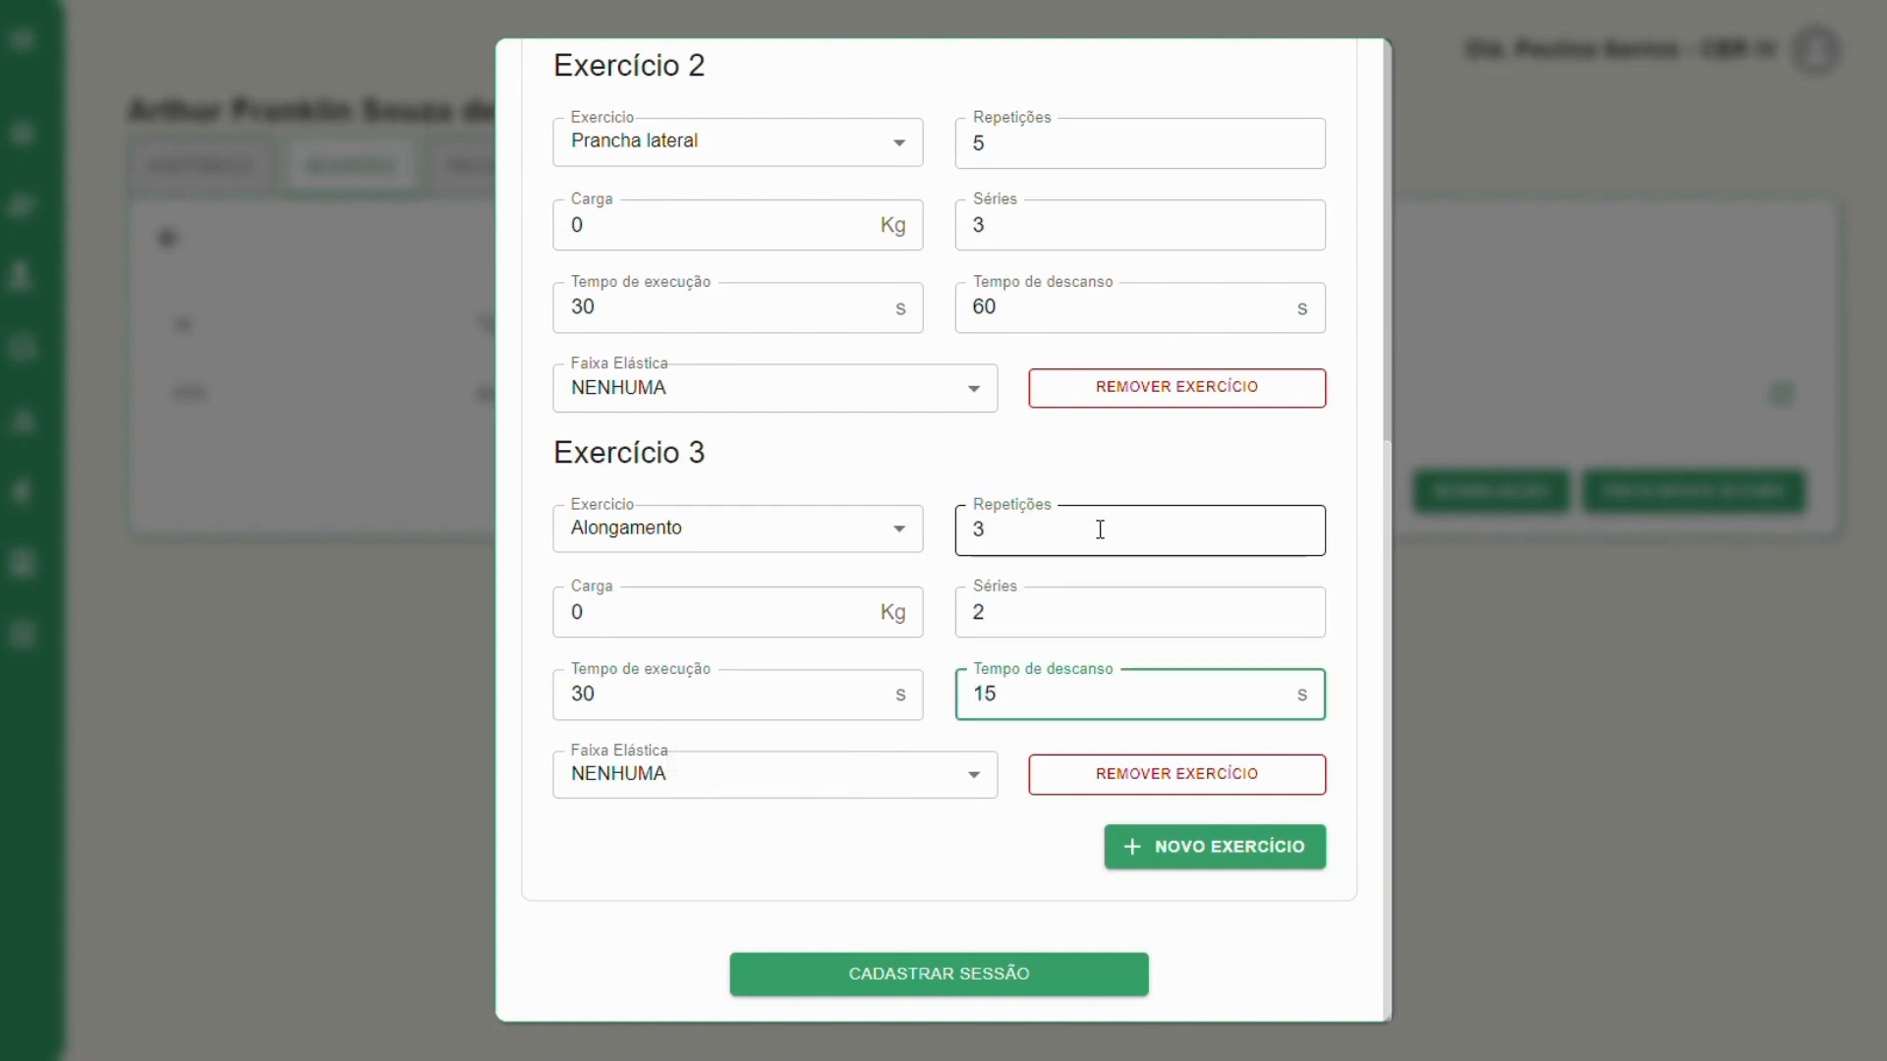
left_click(968, 978)
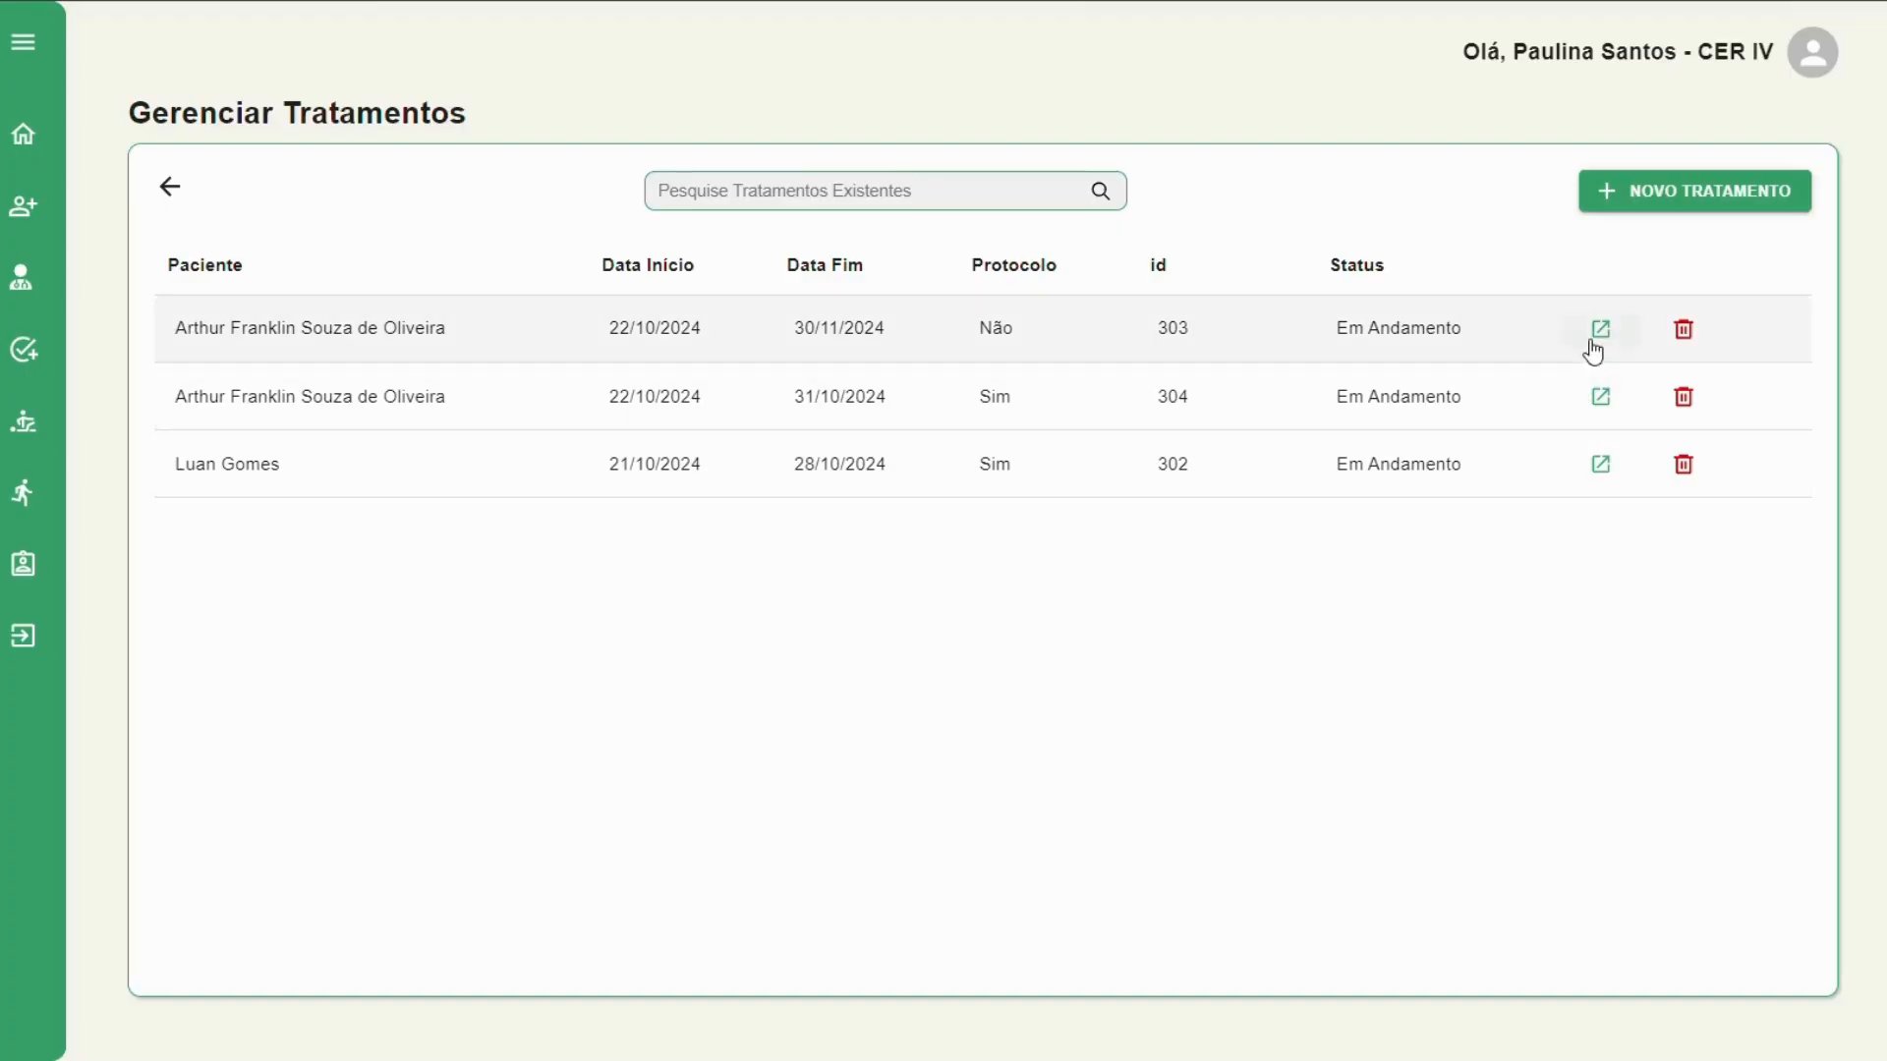
Reopen the treatment without protocol and begin prescribing an in-person session with execution date 22/10/2024
left_click(1591, 333)
left_click(384, 175)
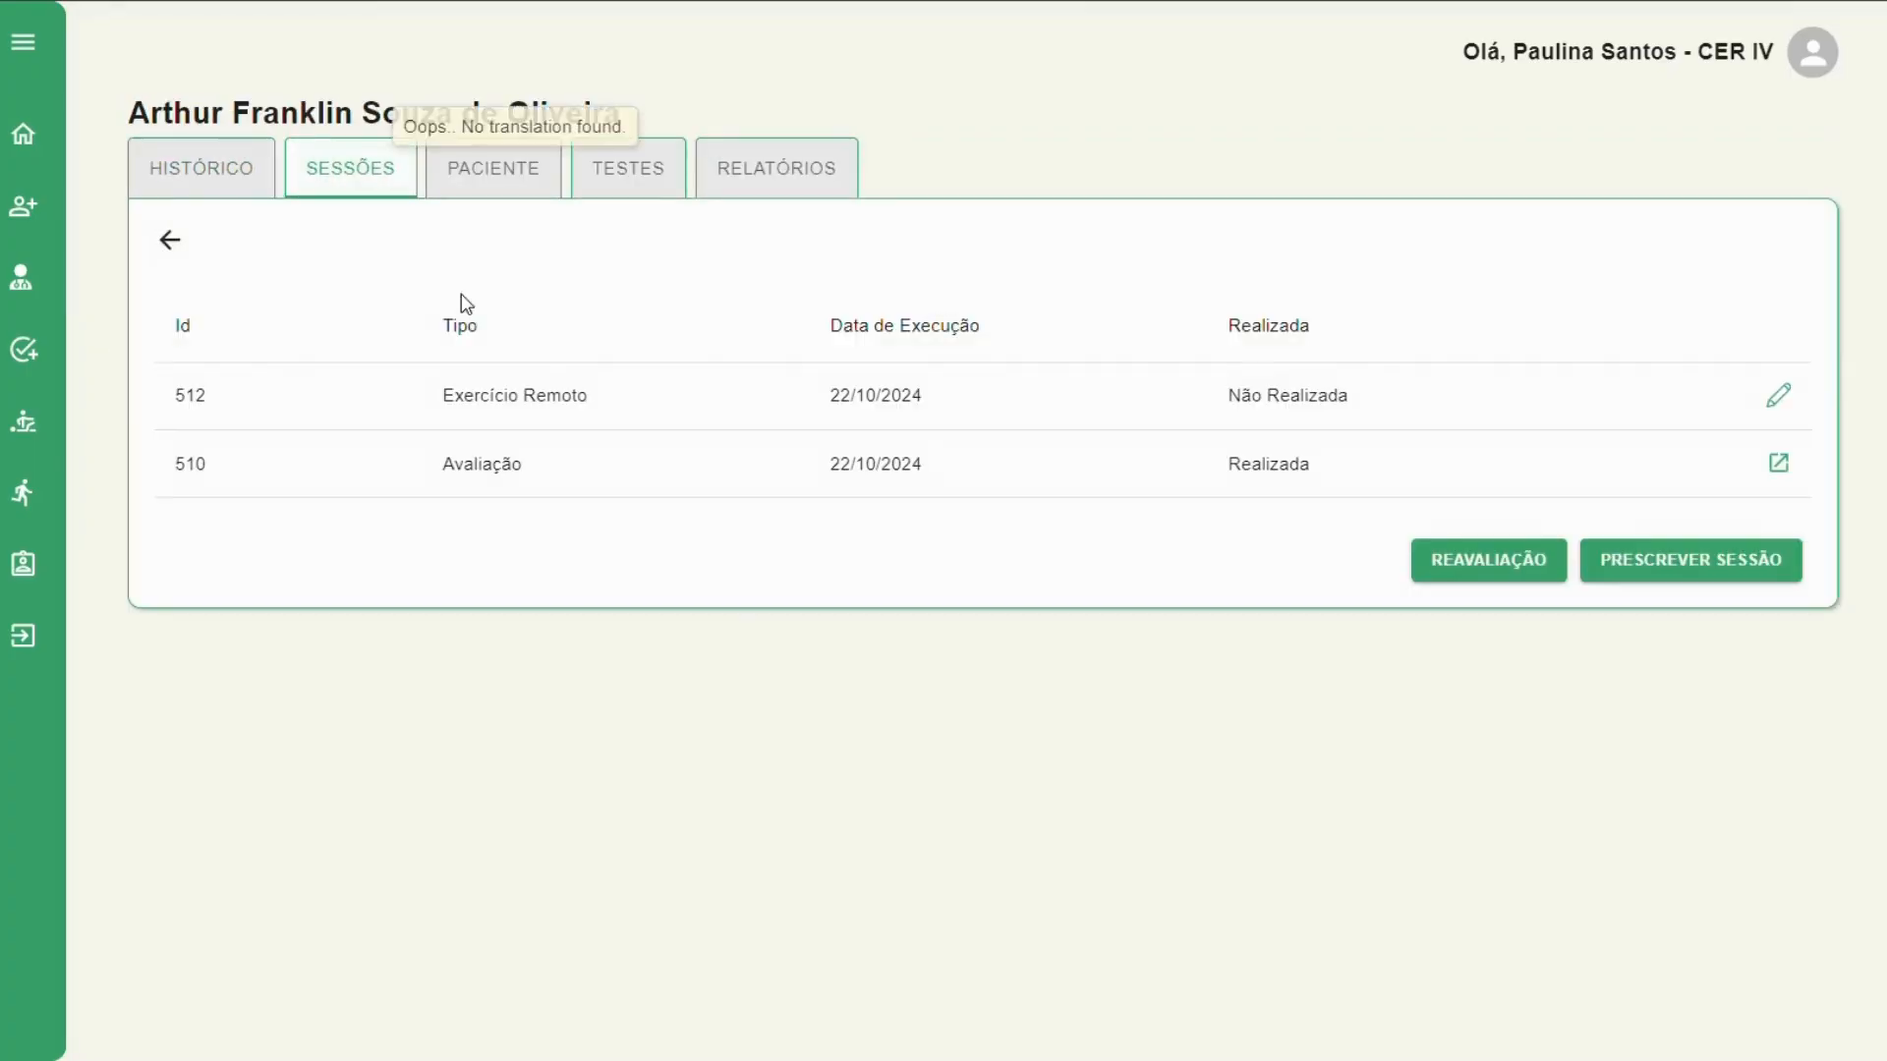
left_click(1655, 569)
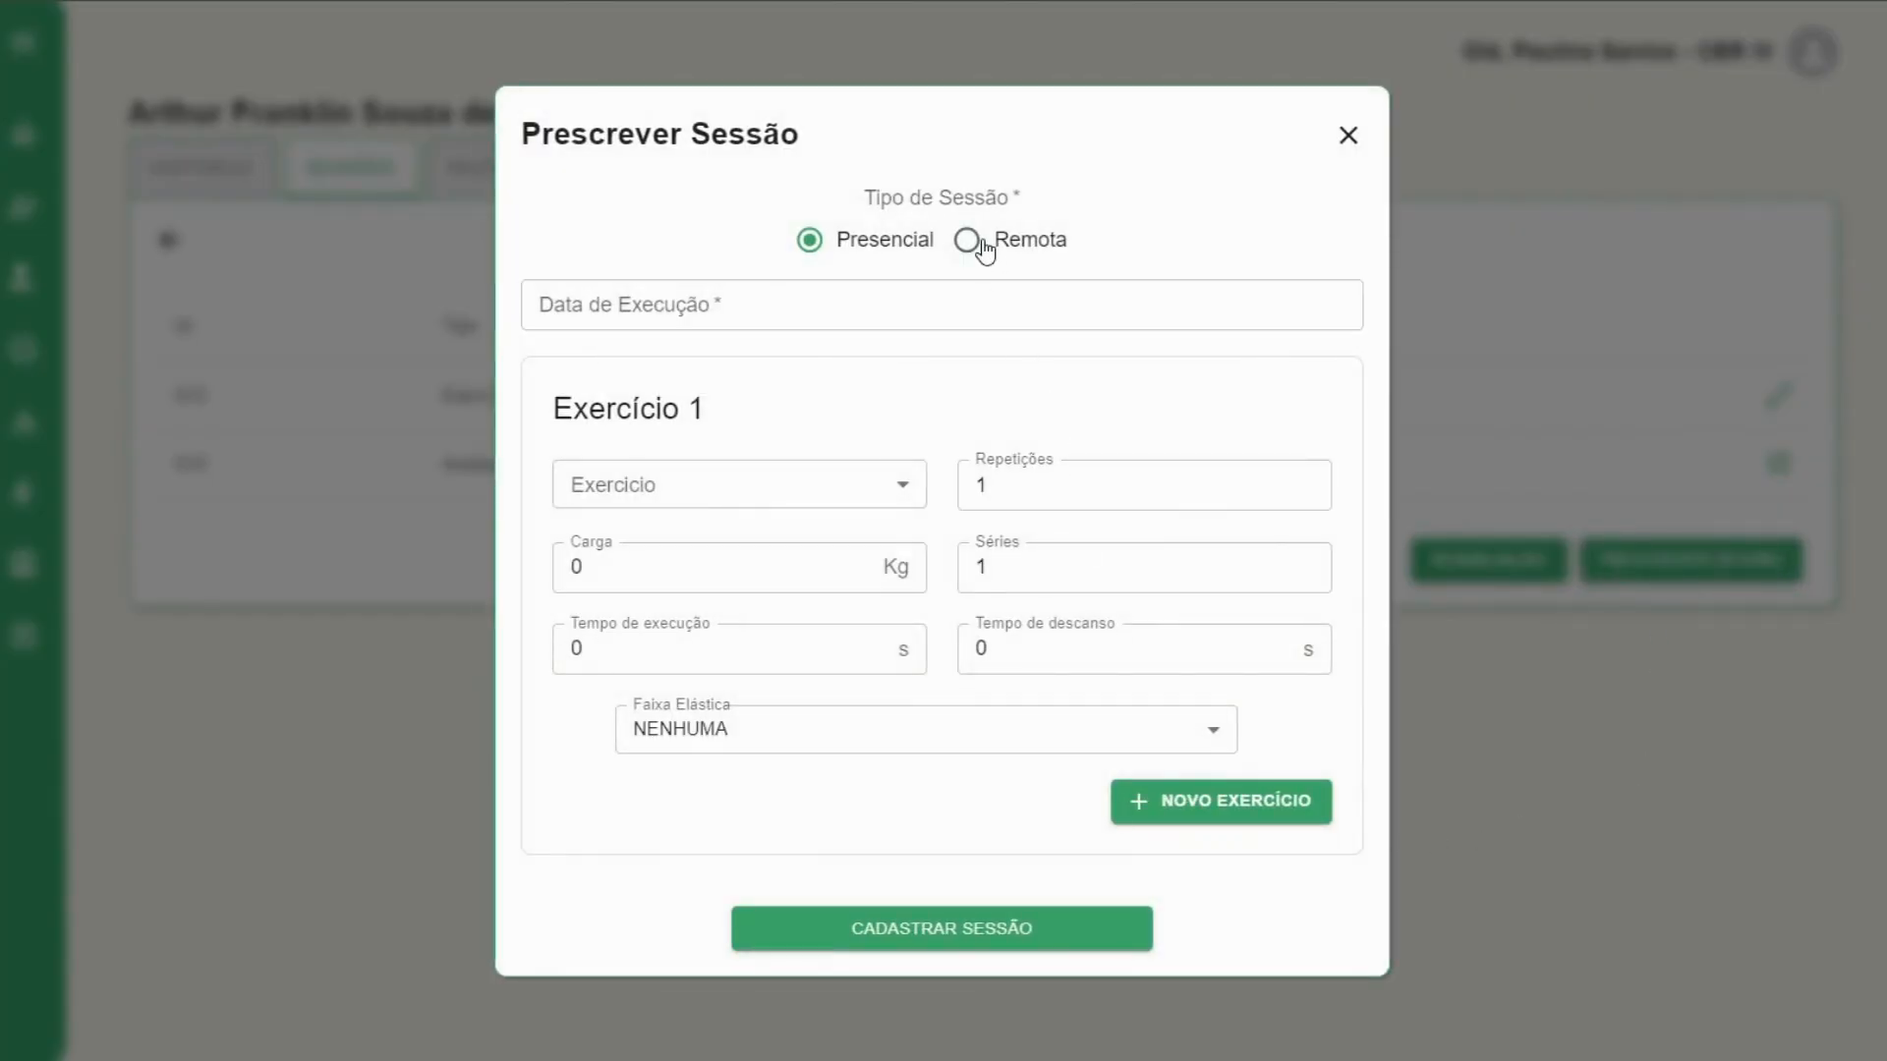
left_click(841, 315)
left_click(1332, 305)
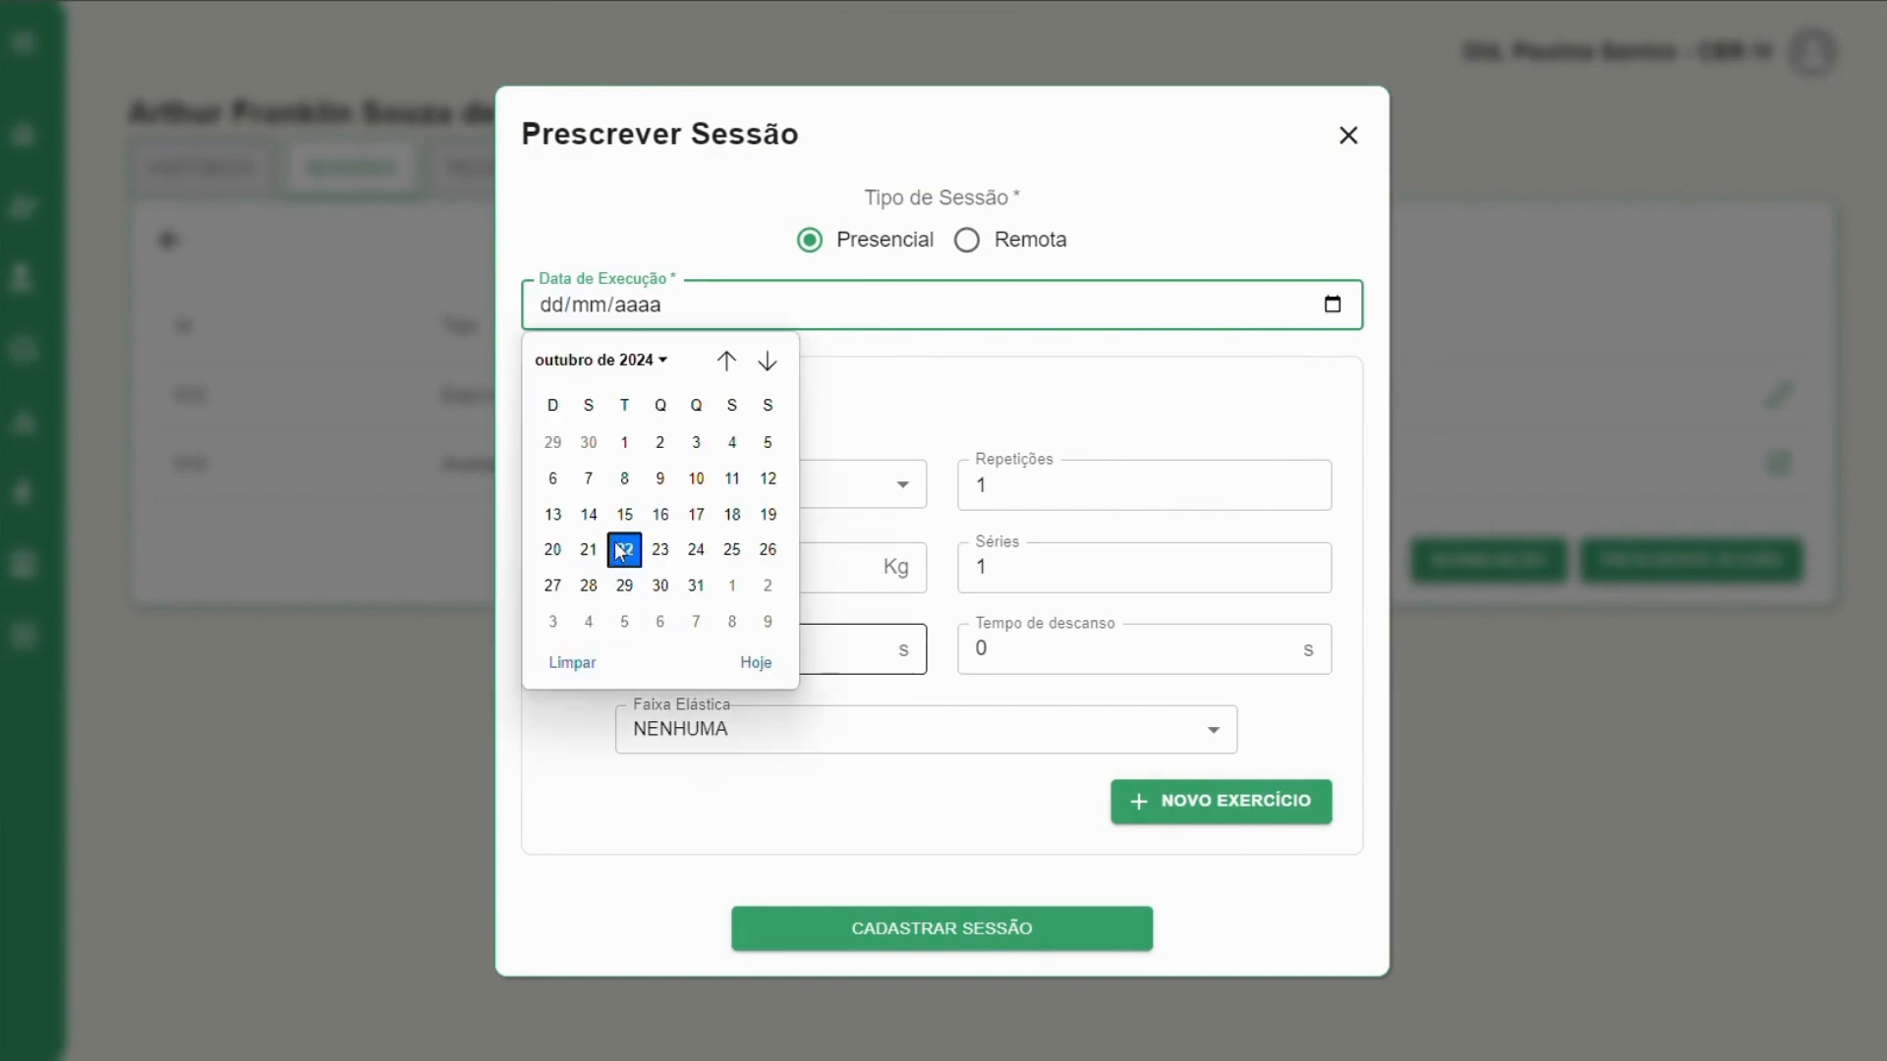
left_click(630, 555)
Choose Flexão de braço, Afundo GIF and Prancha, give Prancha 3 series, 60 s execution and 120 s rest, and register the session
left_click(842, 493)
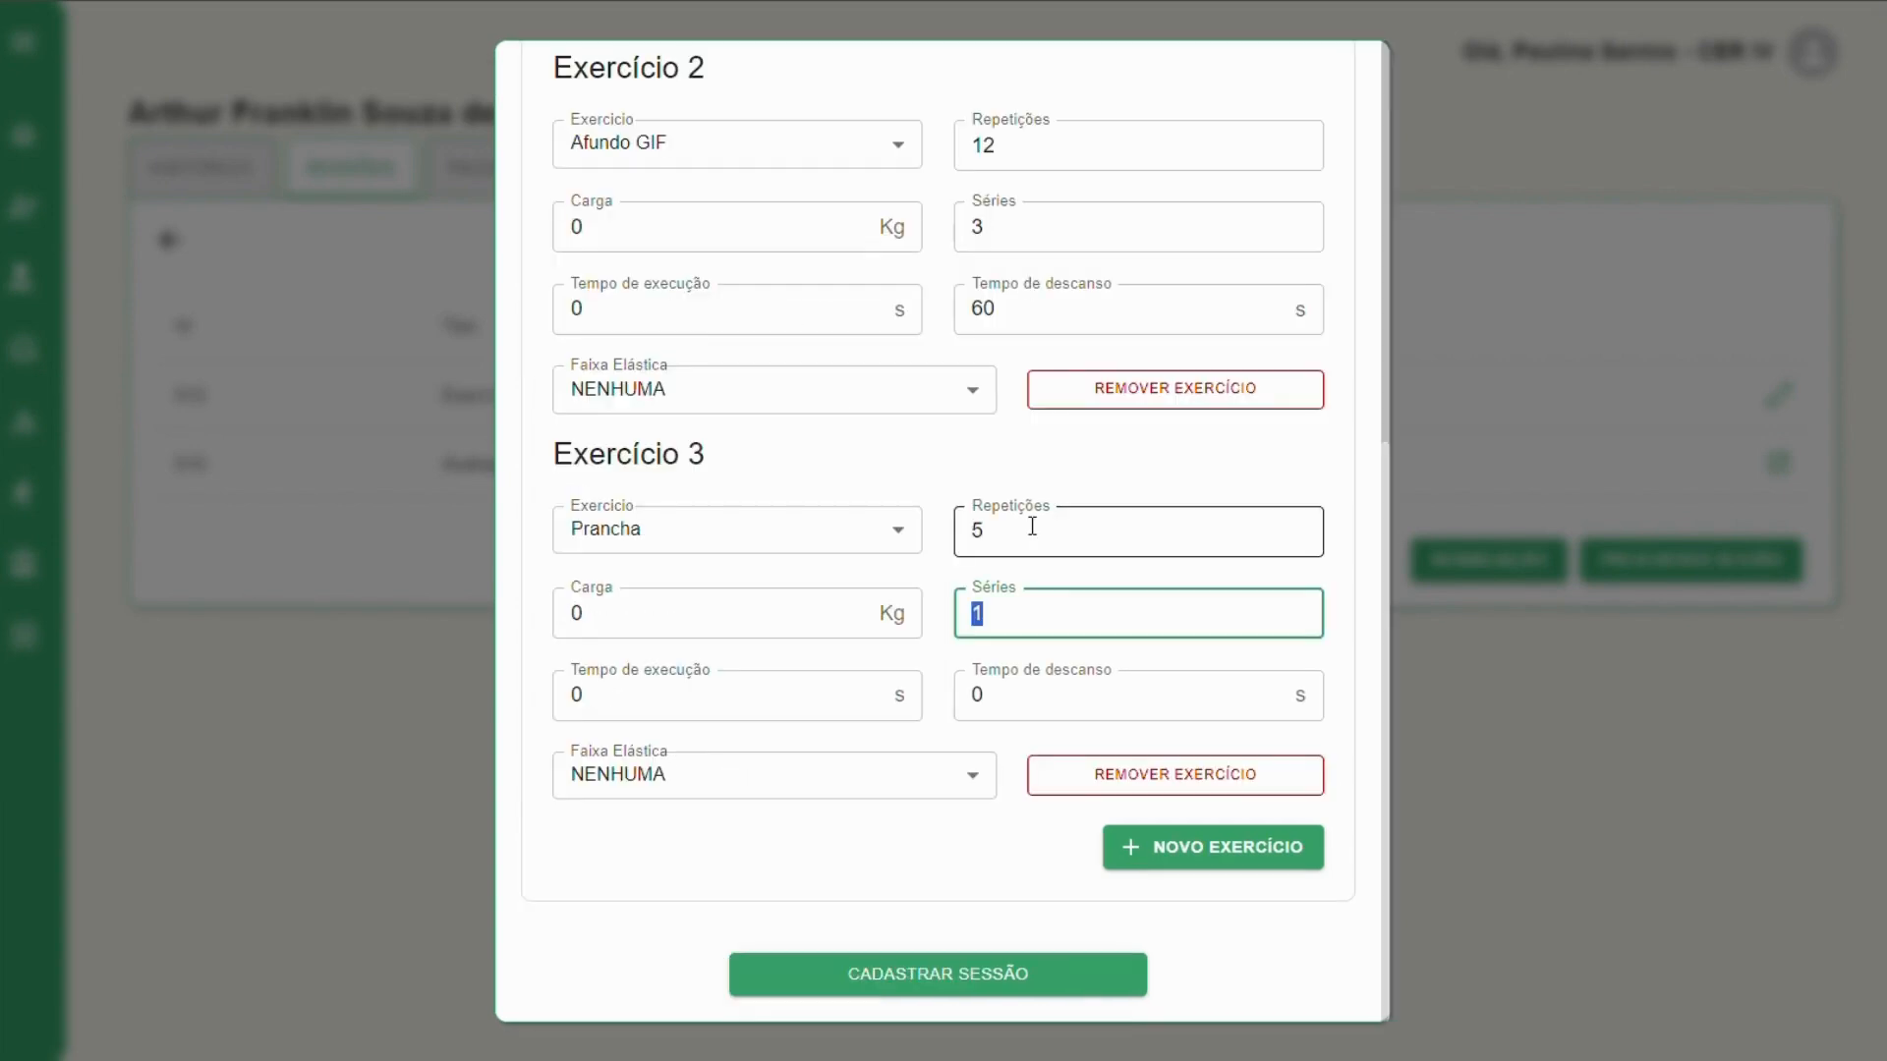
type("3")
key("Tab")
type("60")
key("Tab")
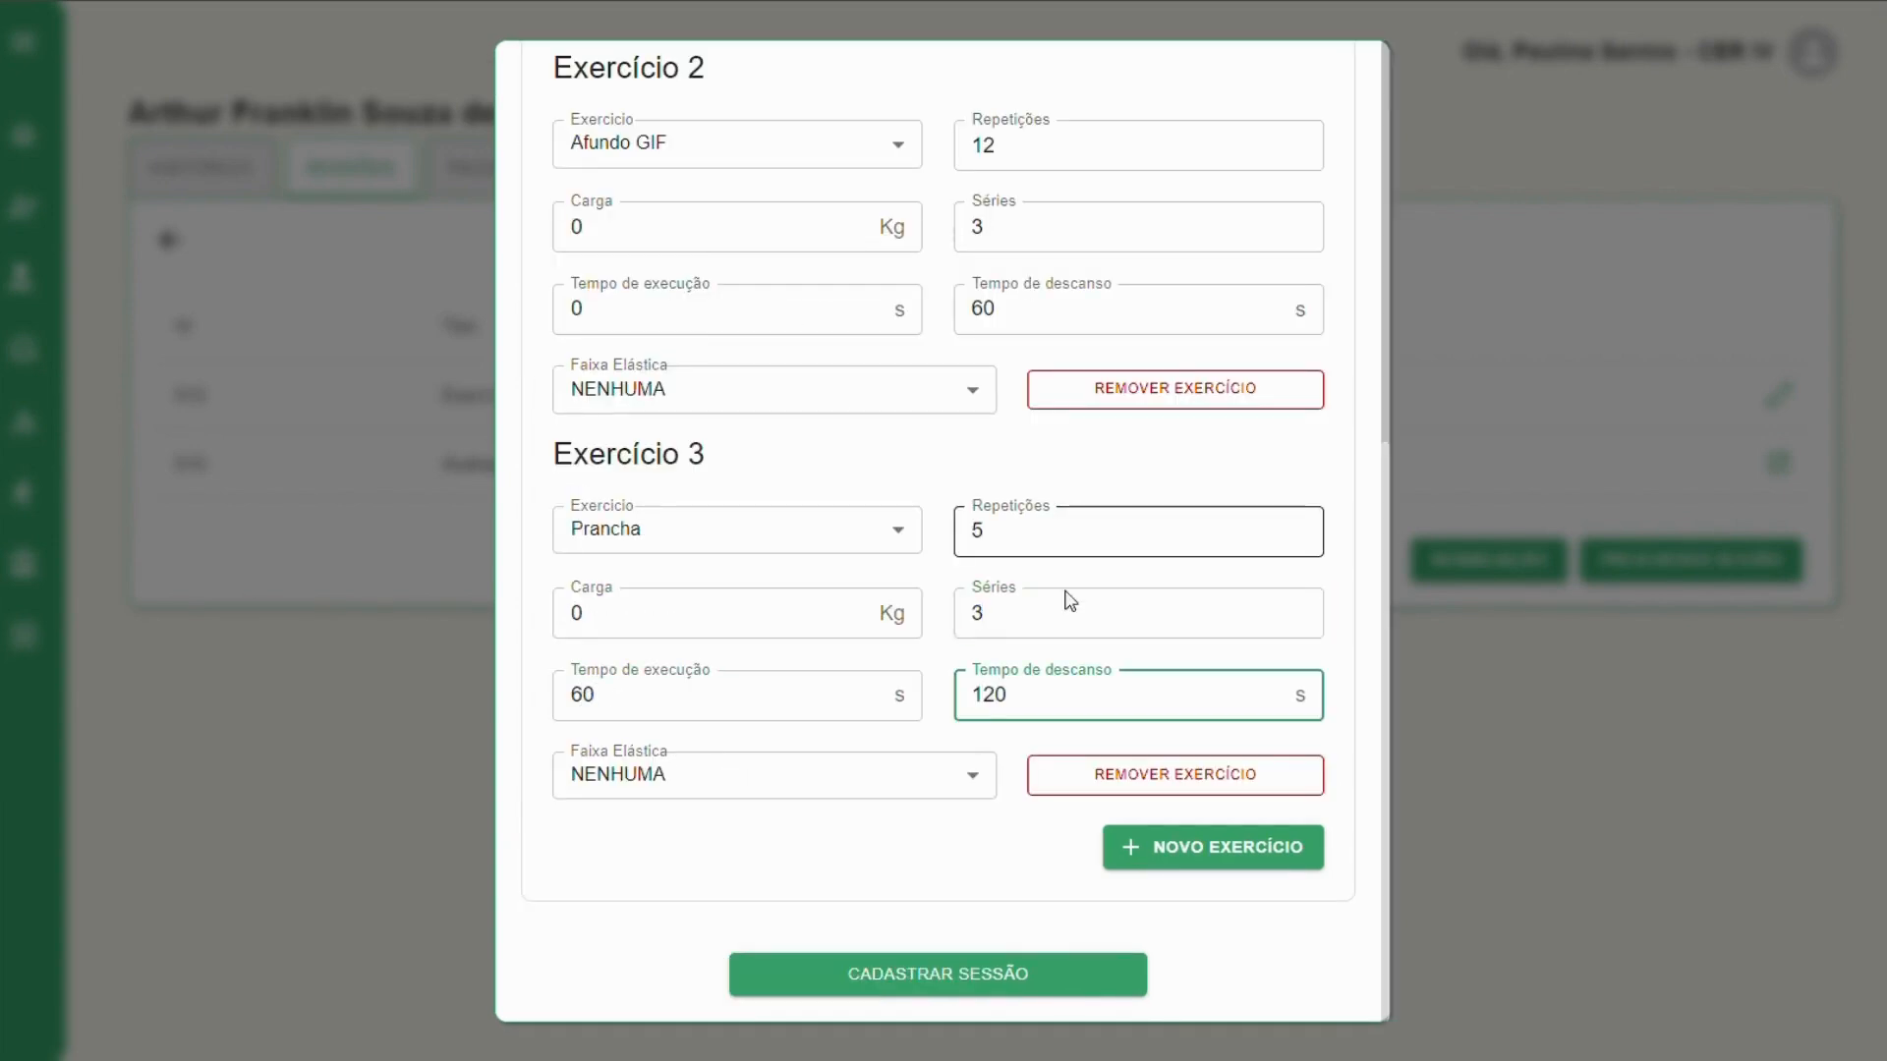
scroll(947, 792, "up", 6)
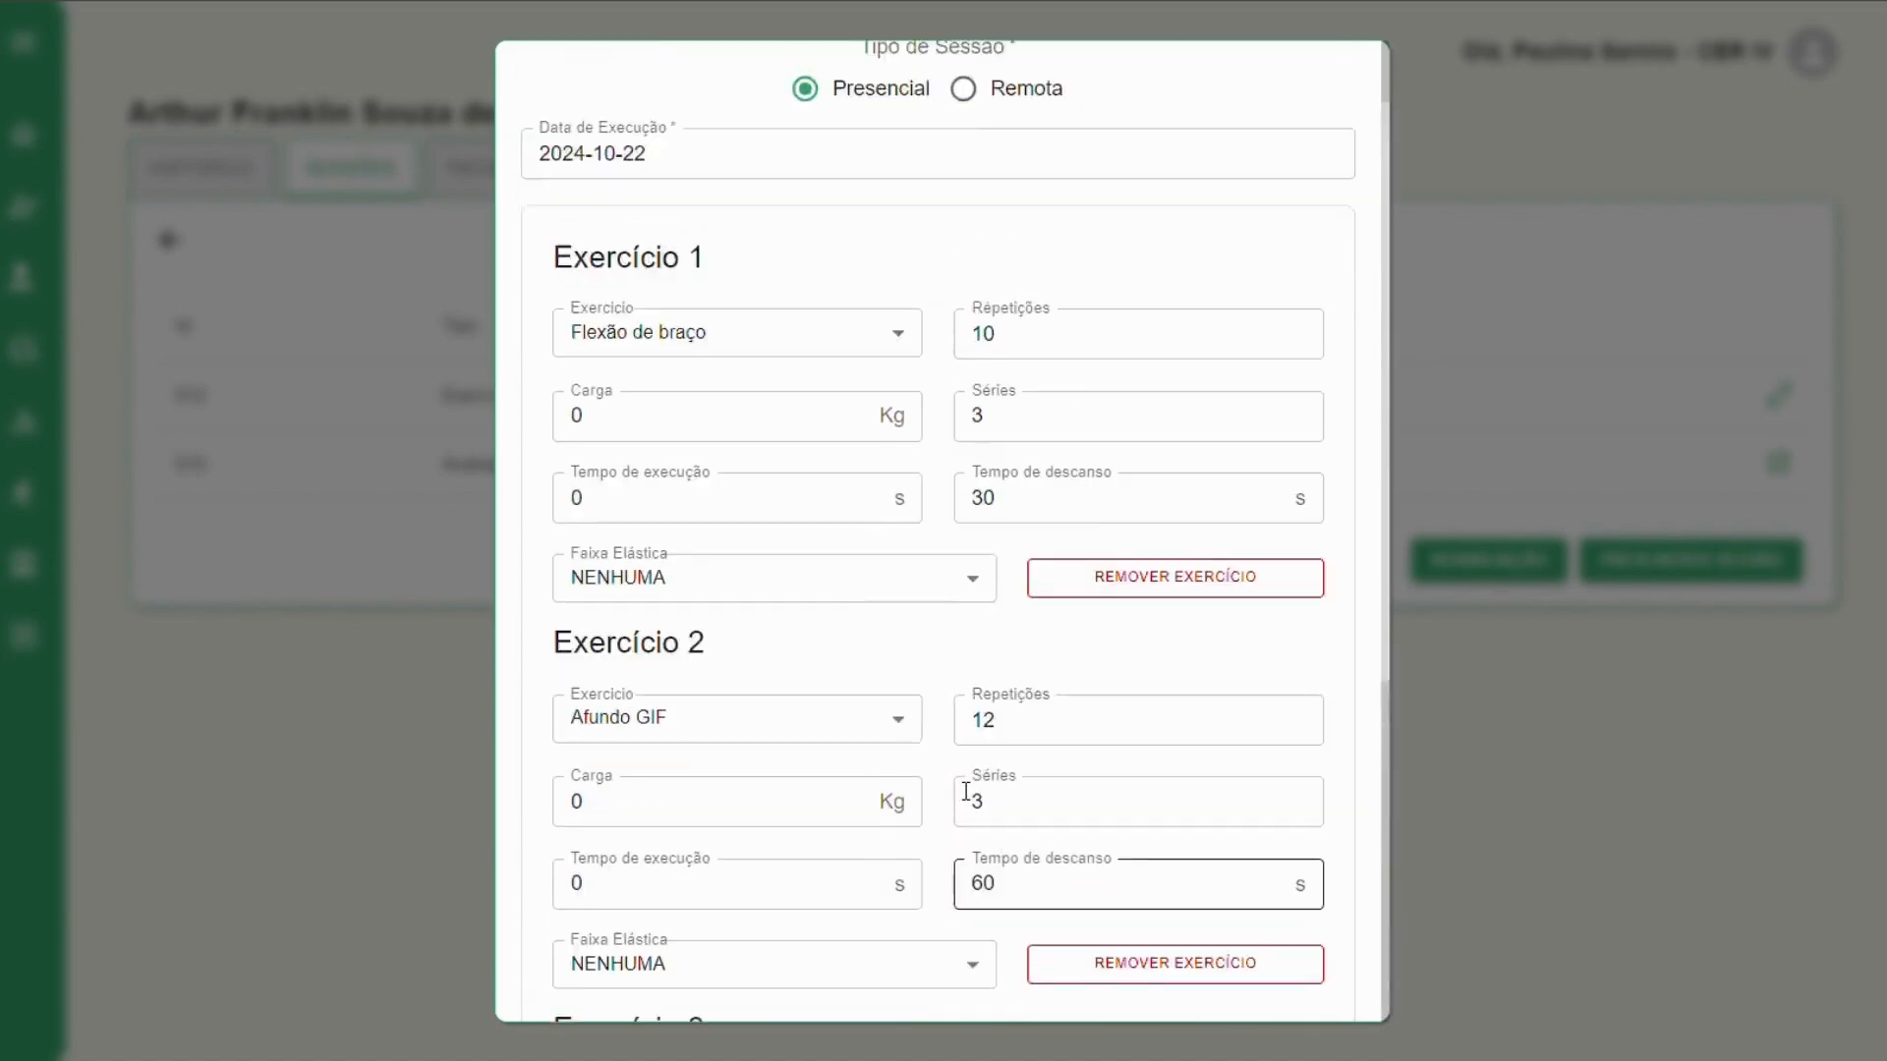
scroll(968, 801, "down", 6)
left_click(982, 982)
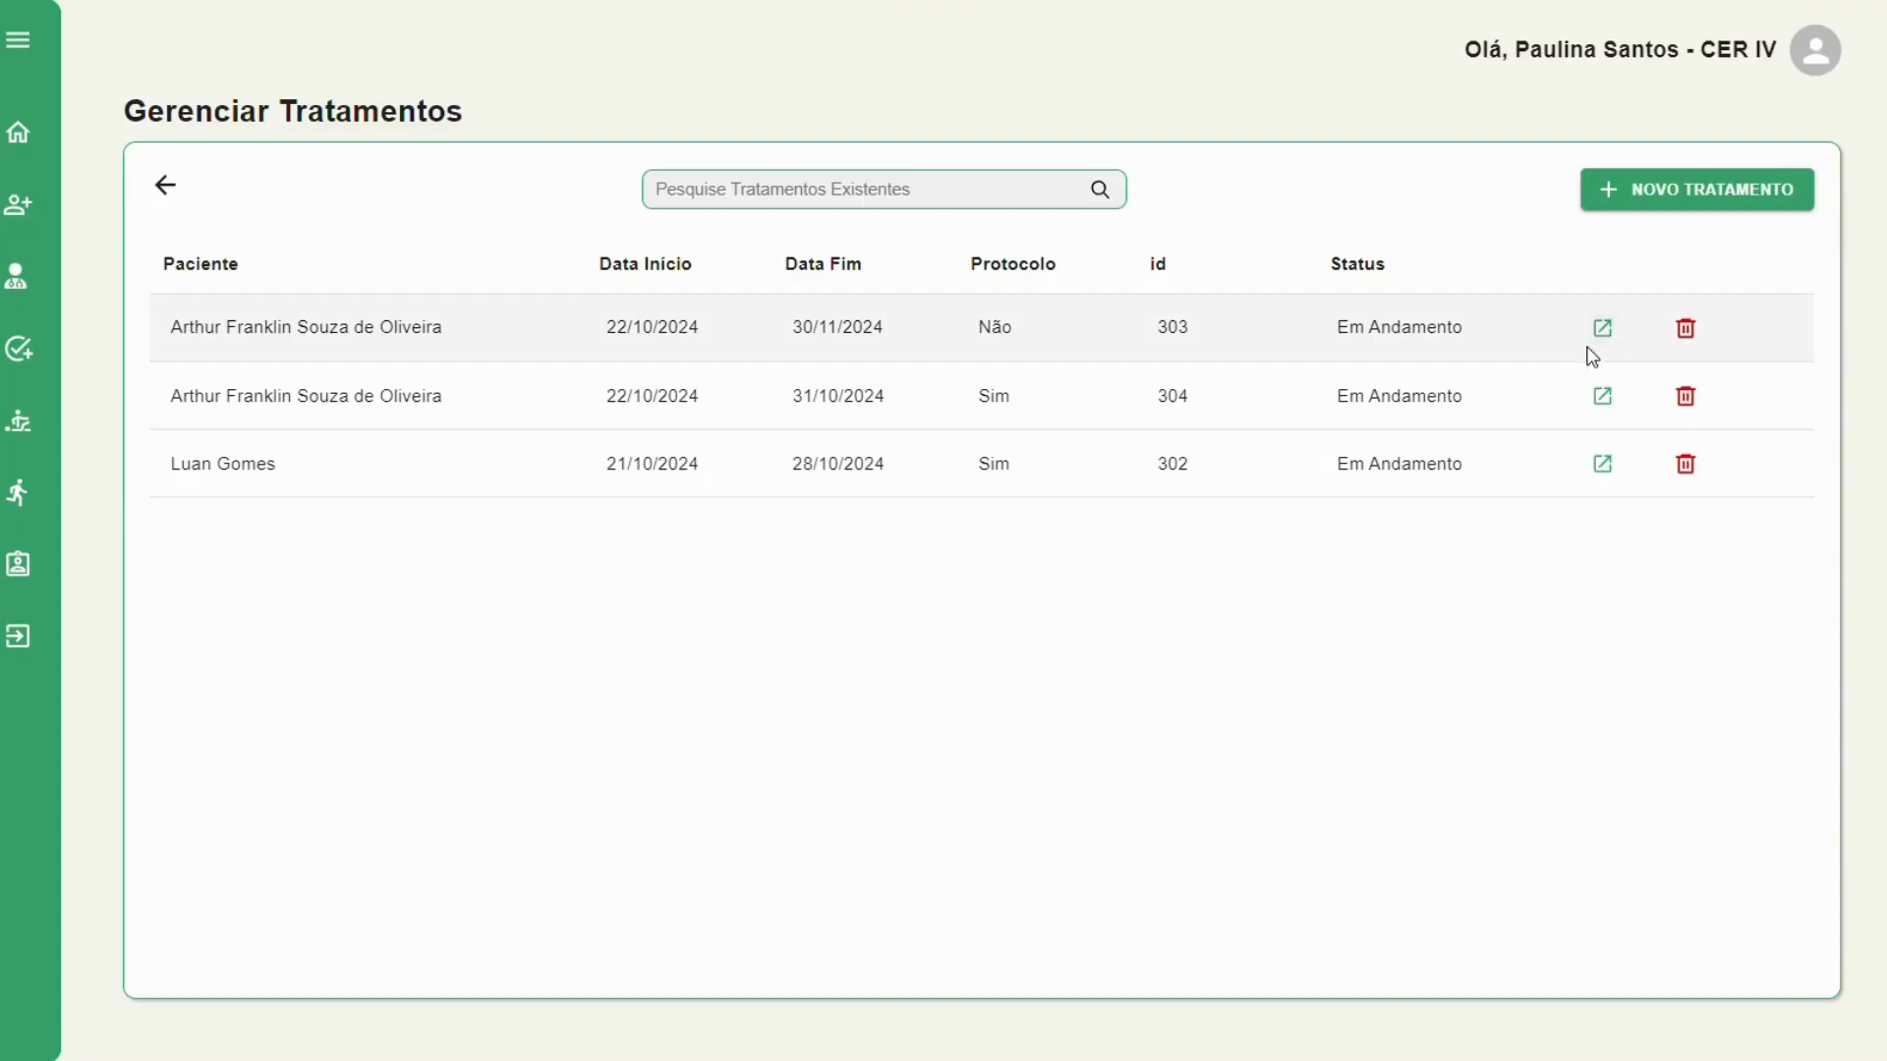
Start the in-person exercise session from the treatment without protocol and record the patient's current pain as 4, Dor Moderada
left_click(1604, 329)
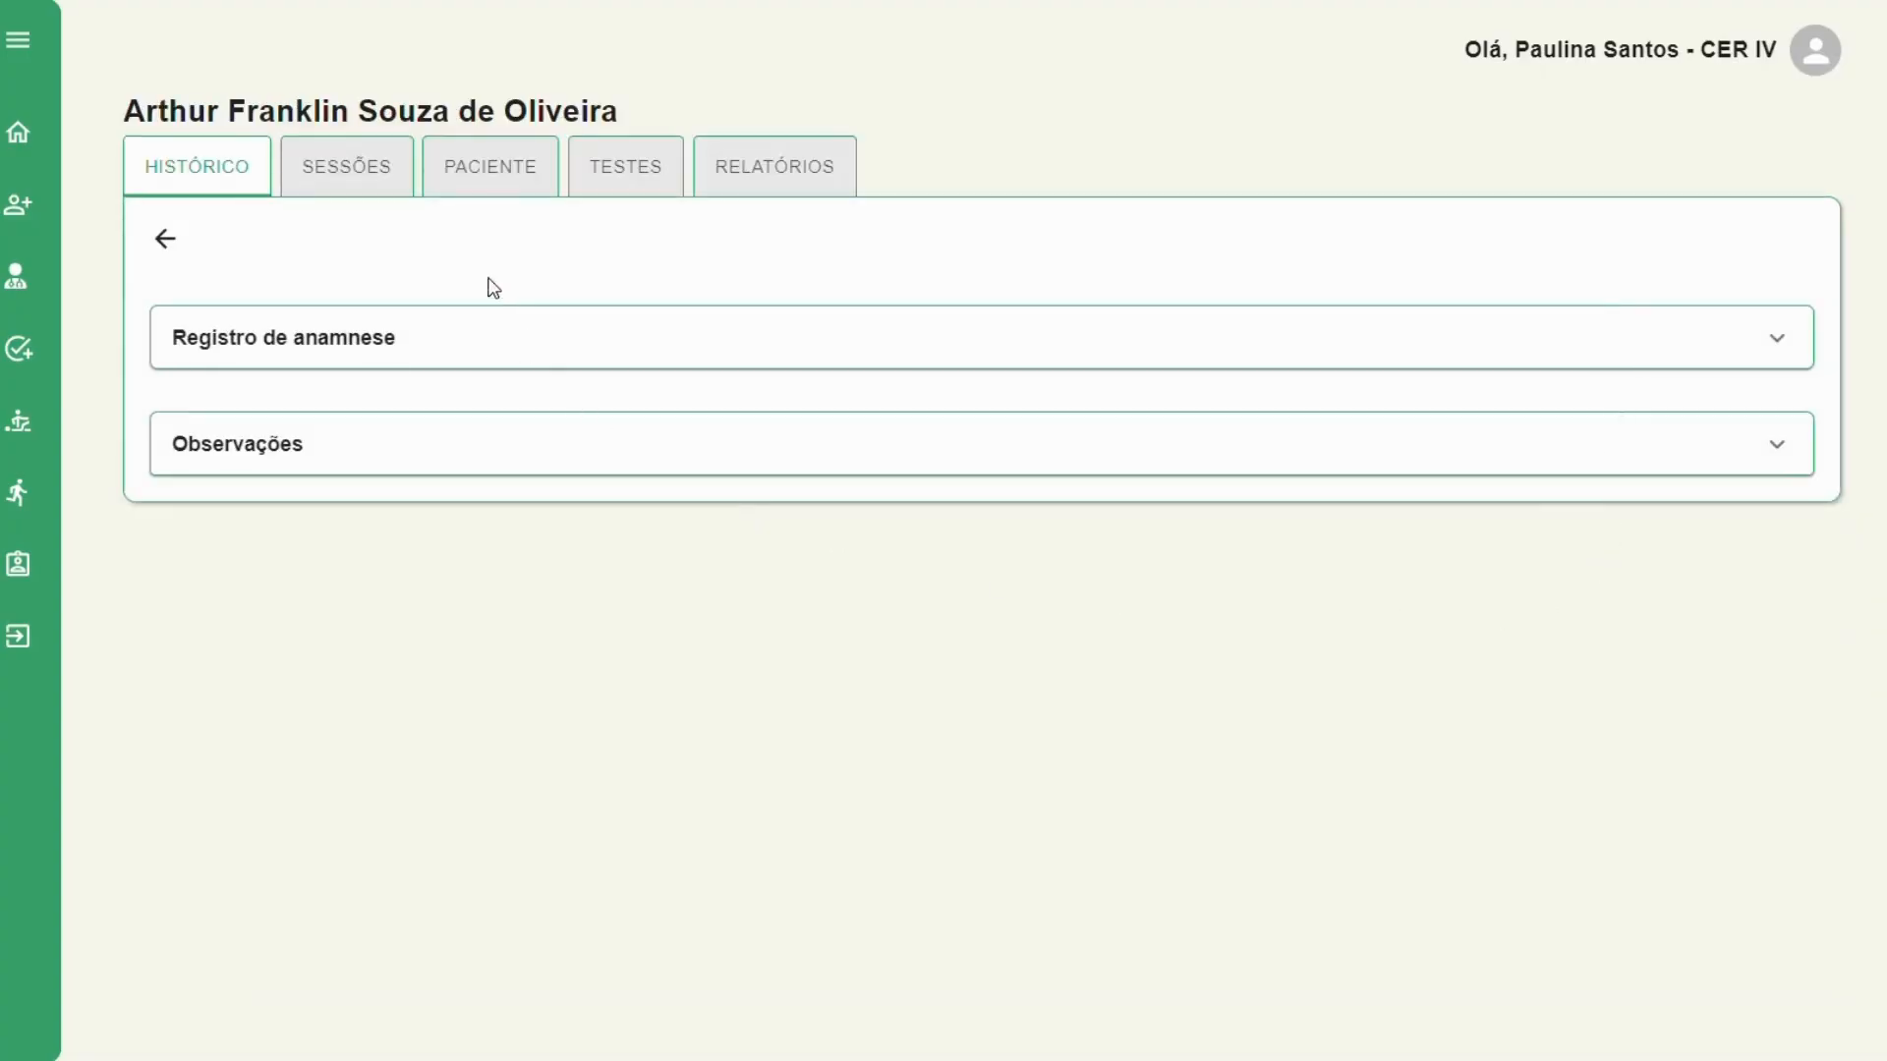
left_click(392, 177)
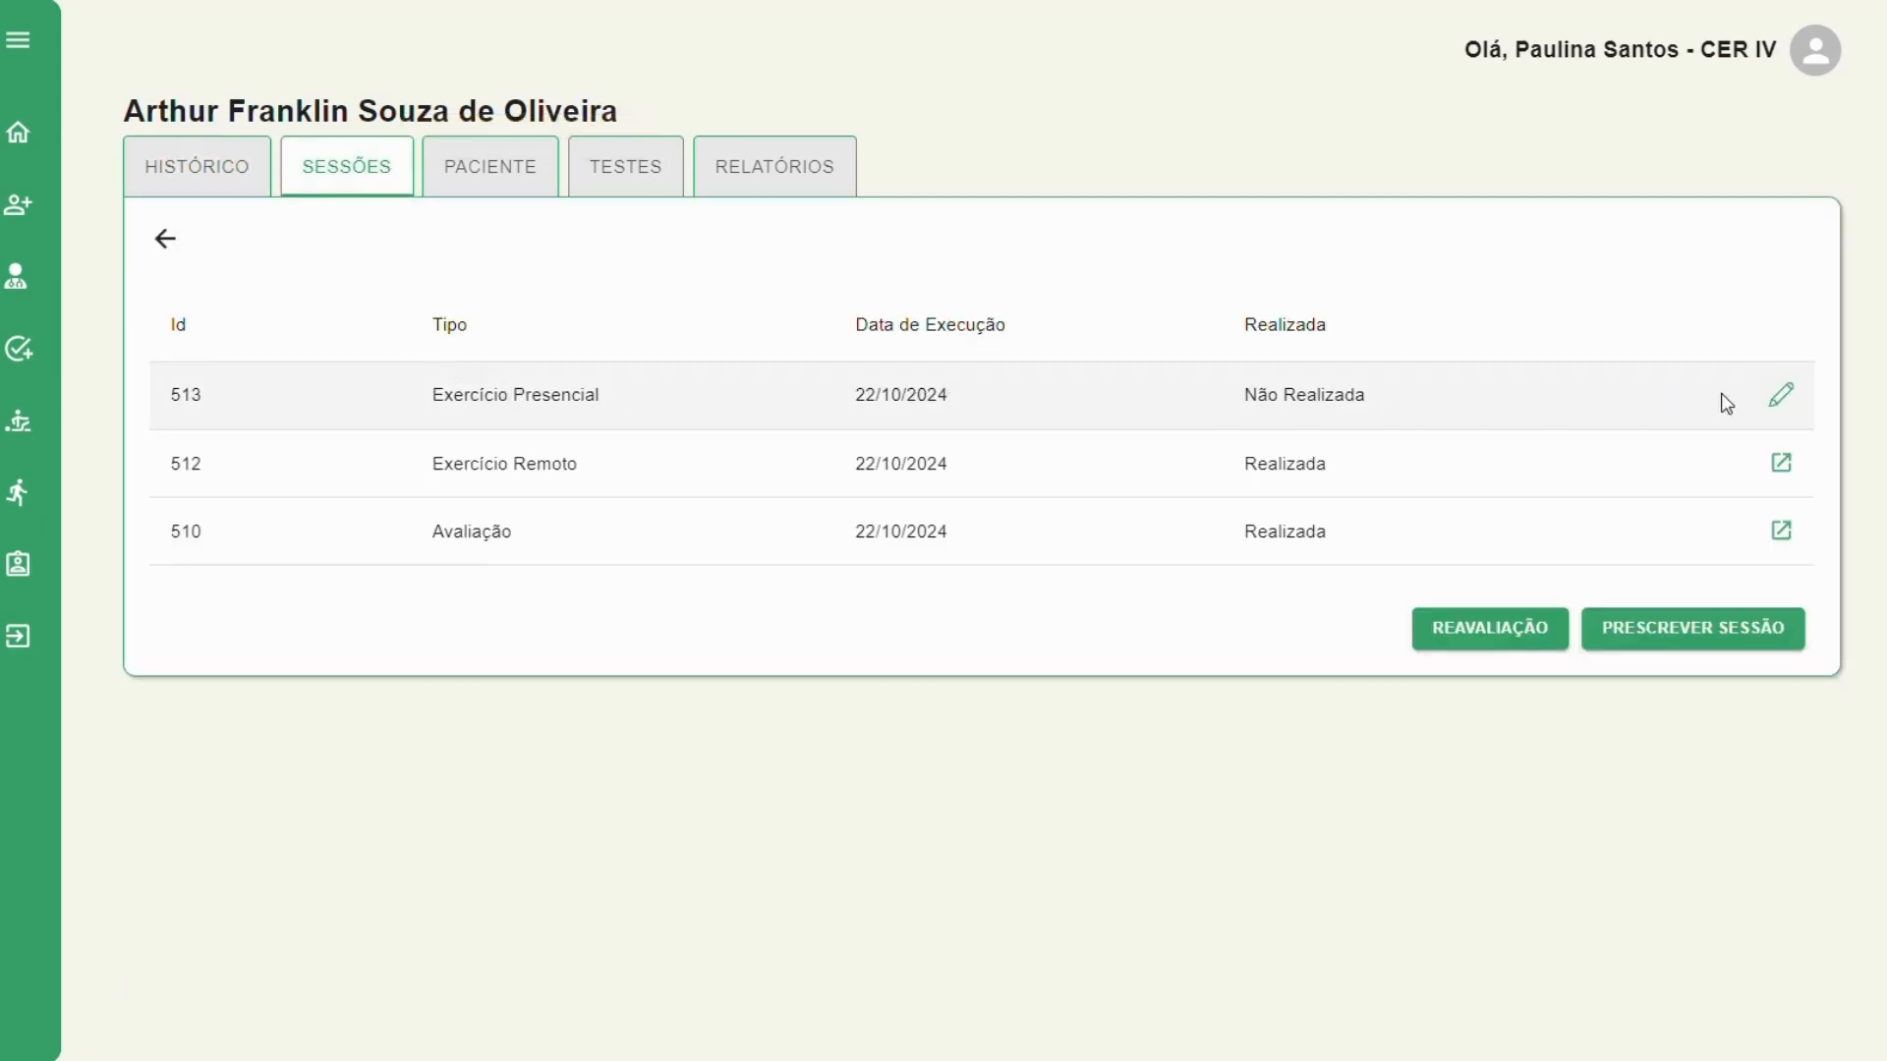
left_click(1782, 398)
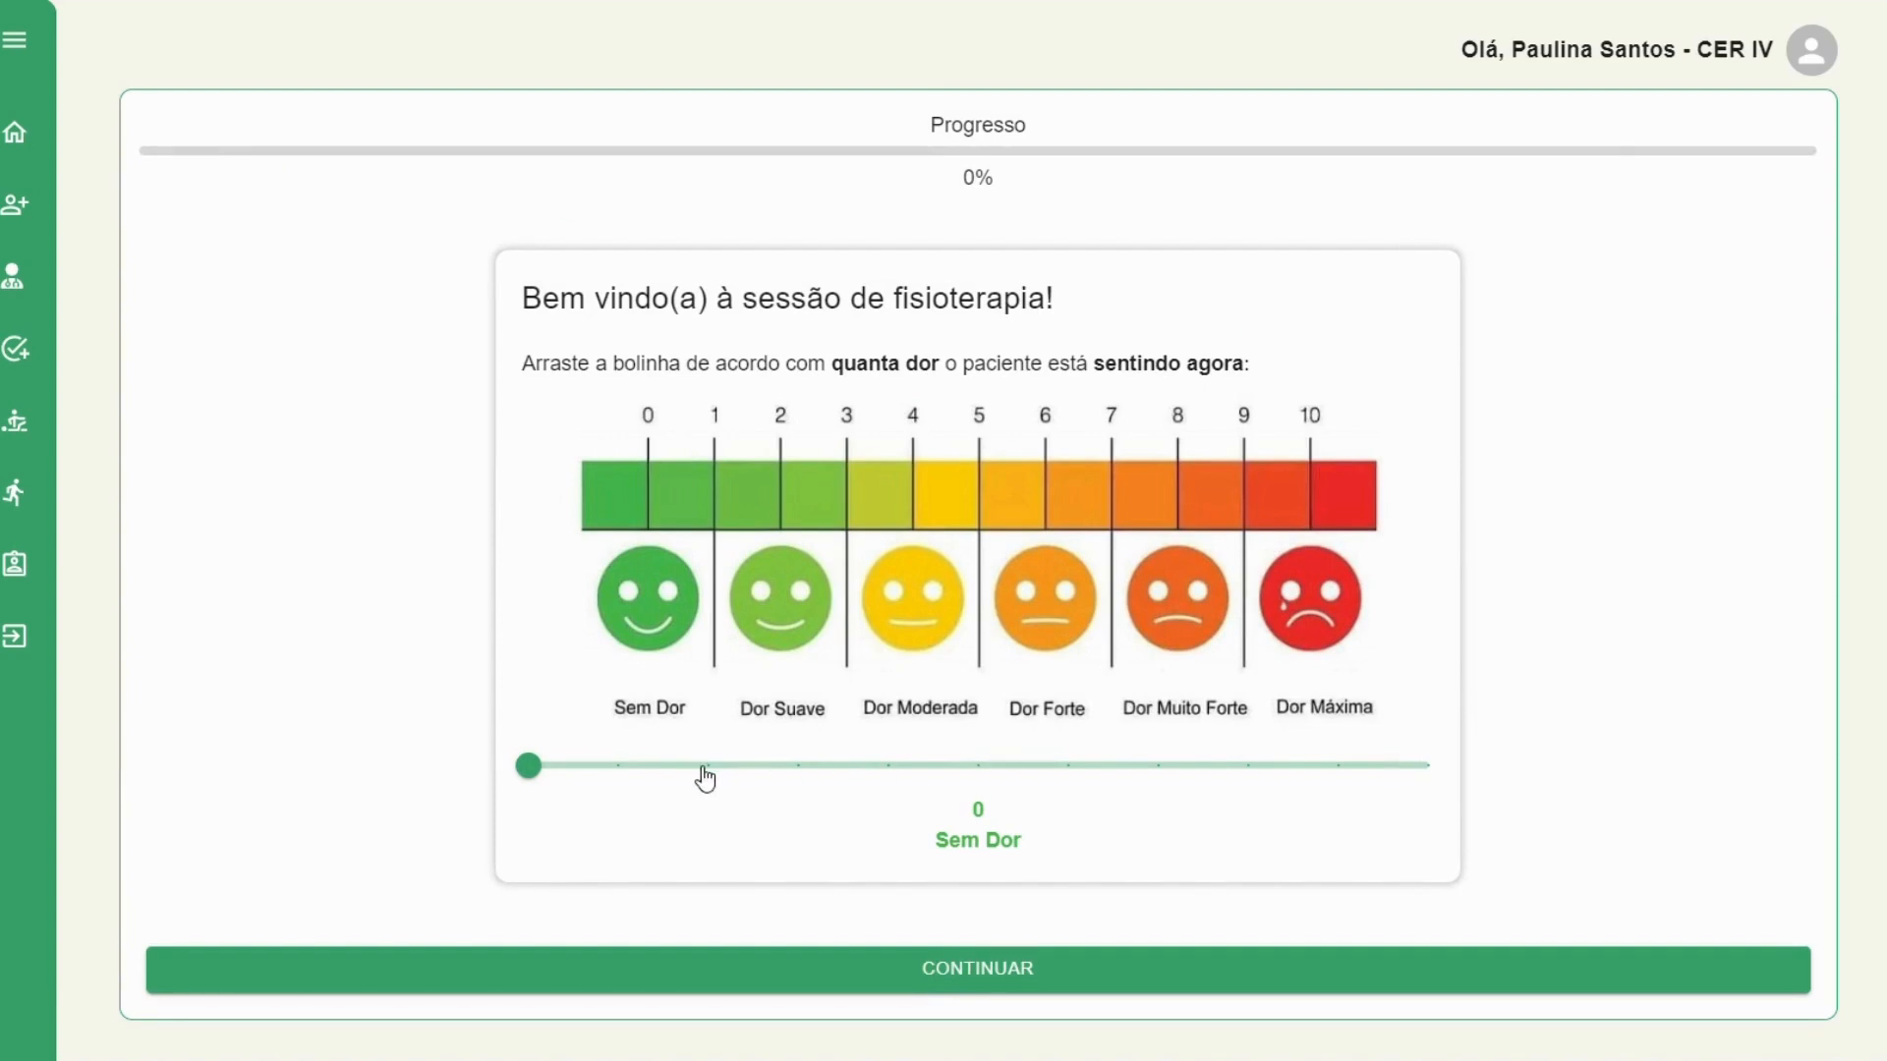
left_click(933, 765)
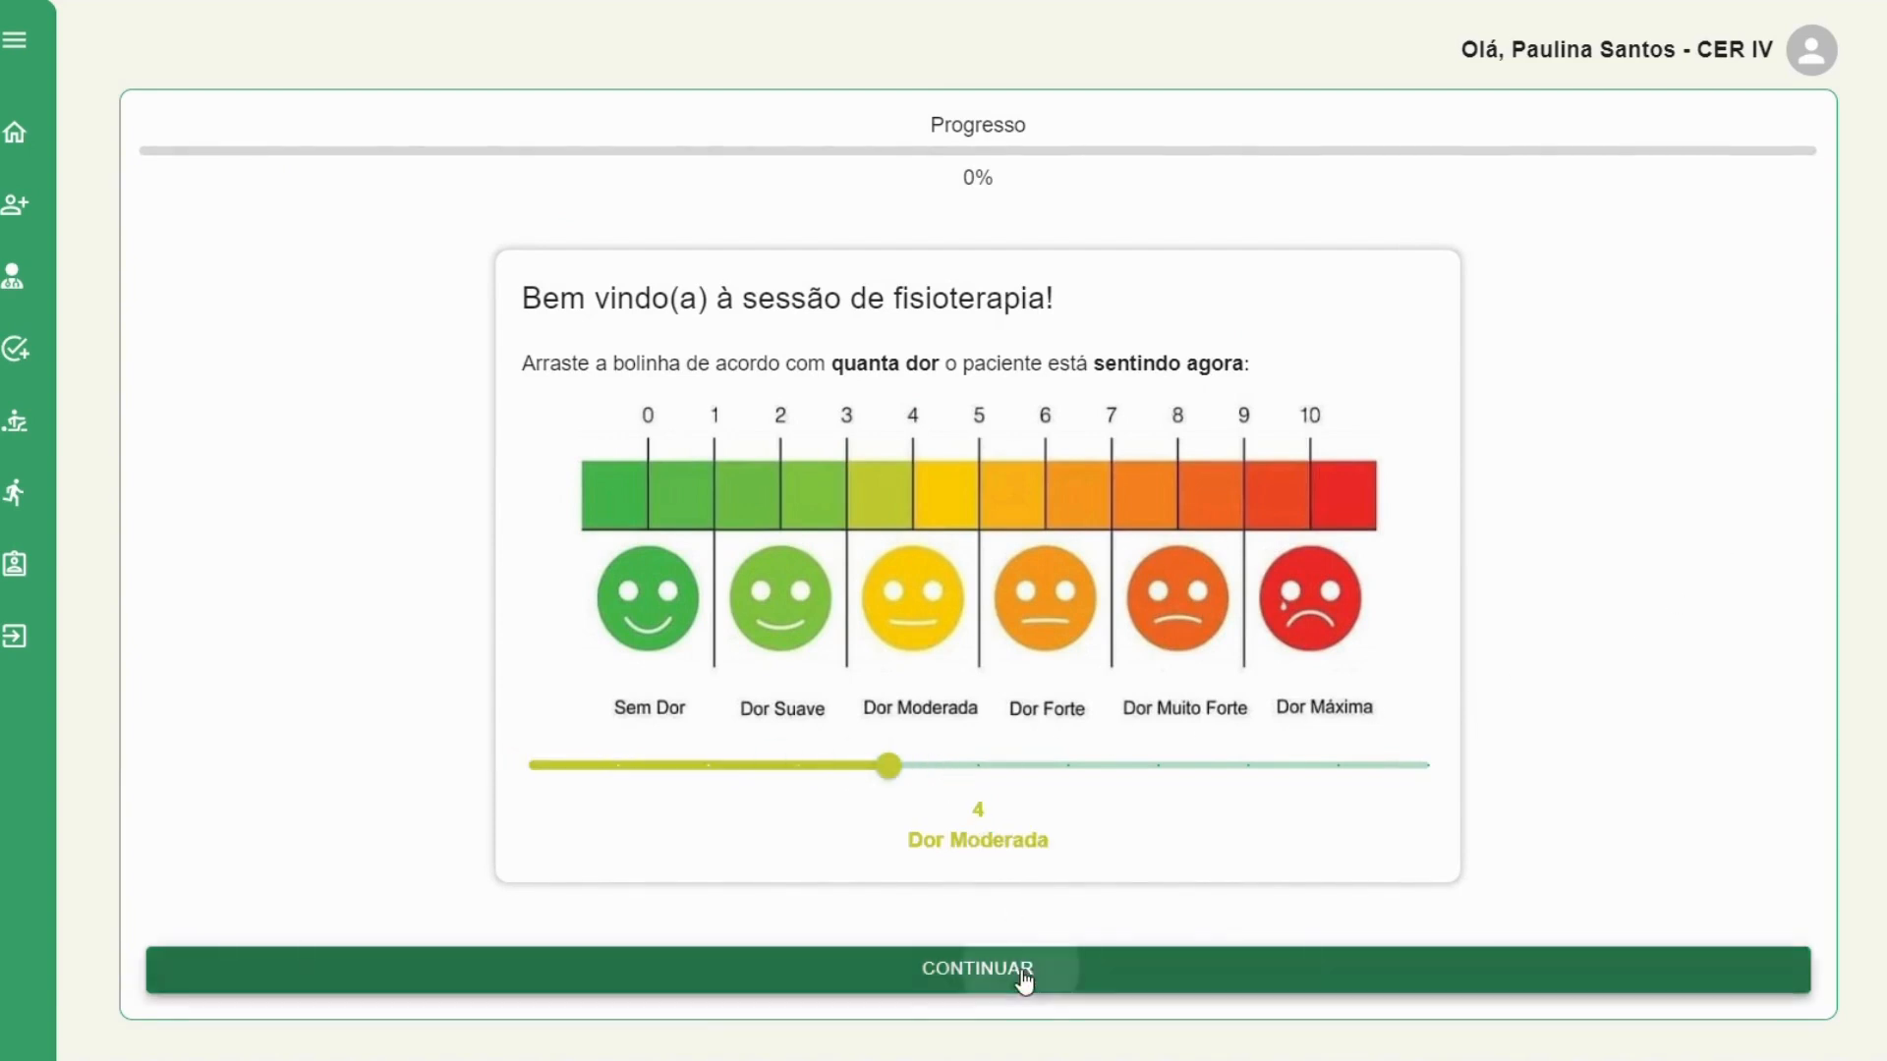
left_click(1023, 971)
Play the Flexão de braço demonstration video and advance to the following exercise
scroll(1380, 666, "down", 2)
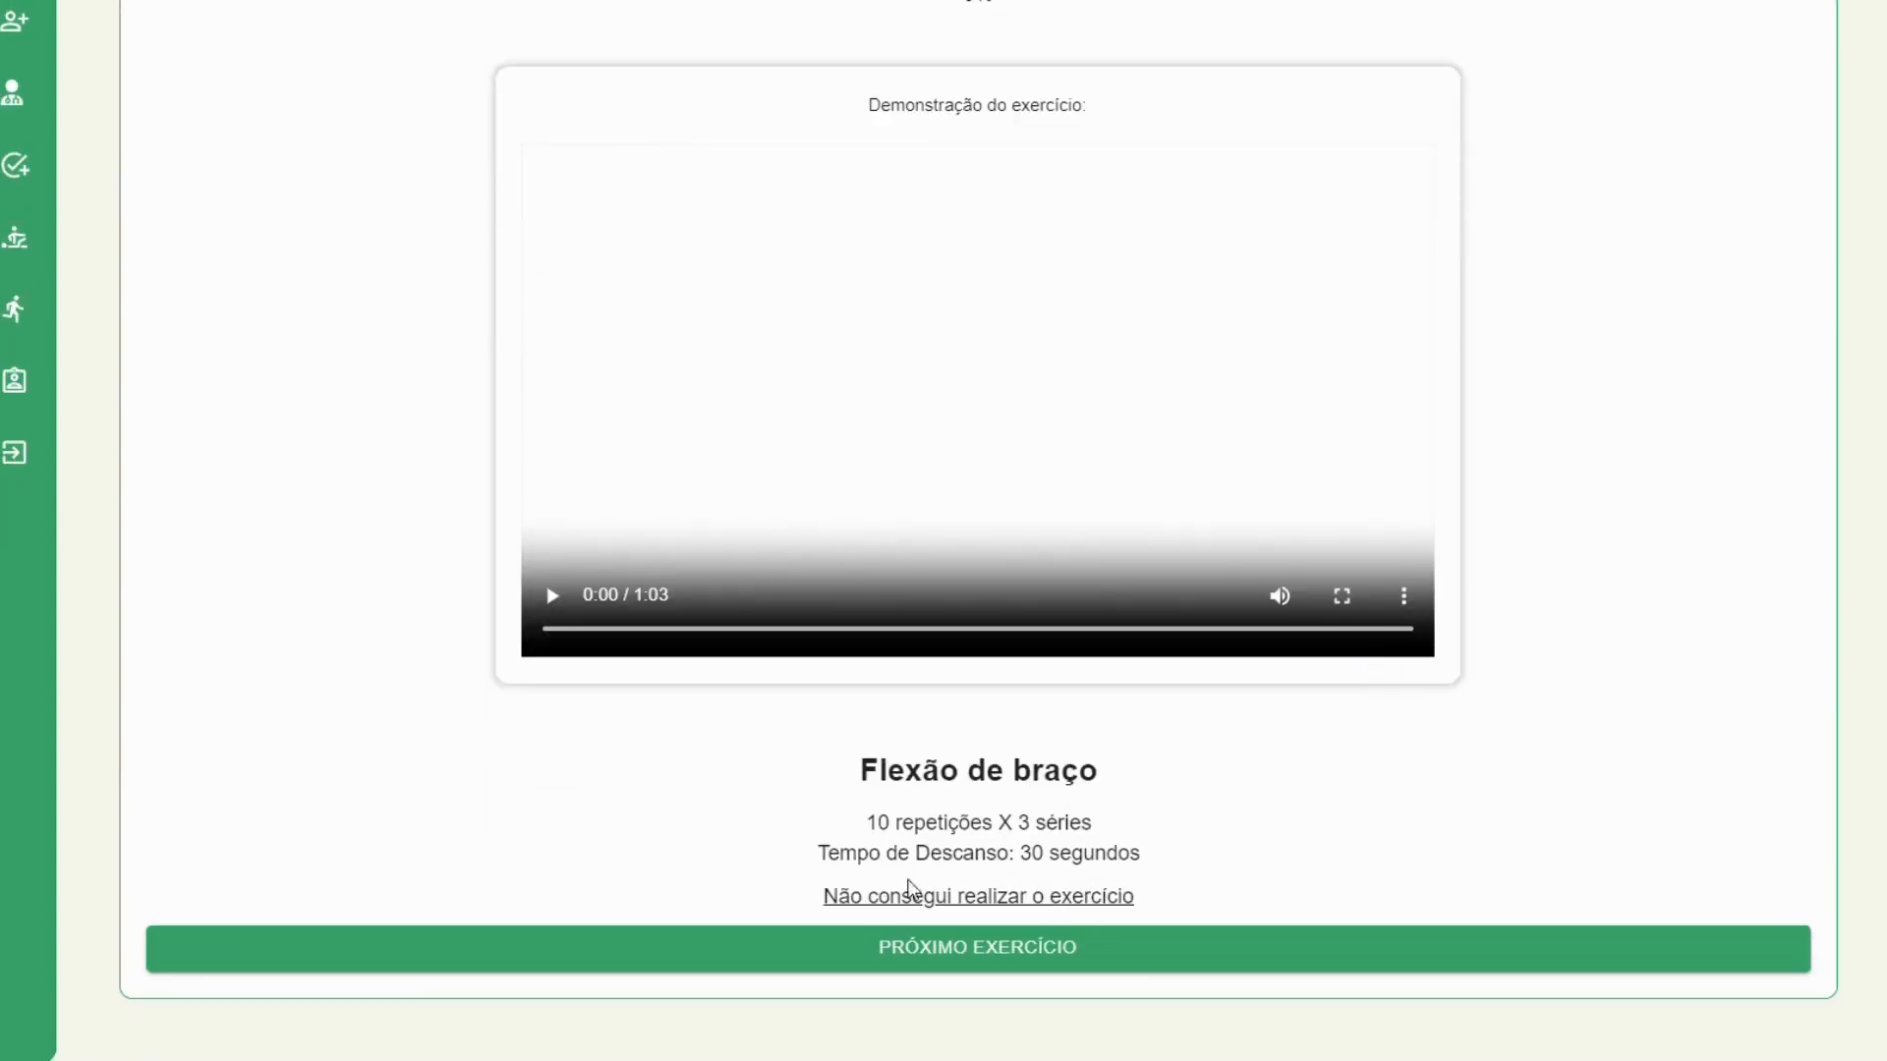
left_click(552, 596)
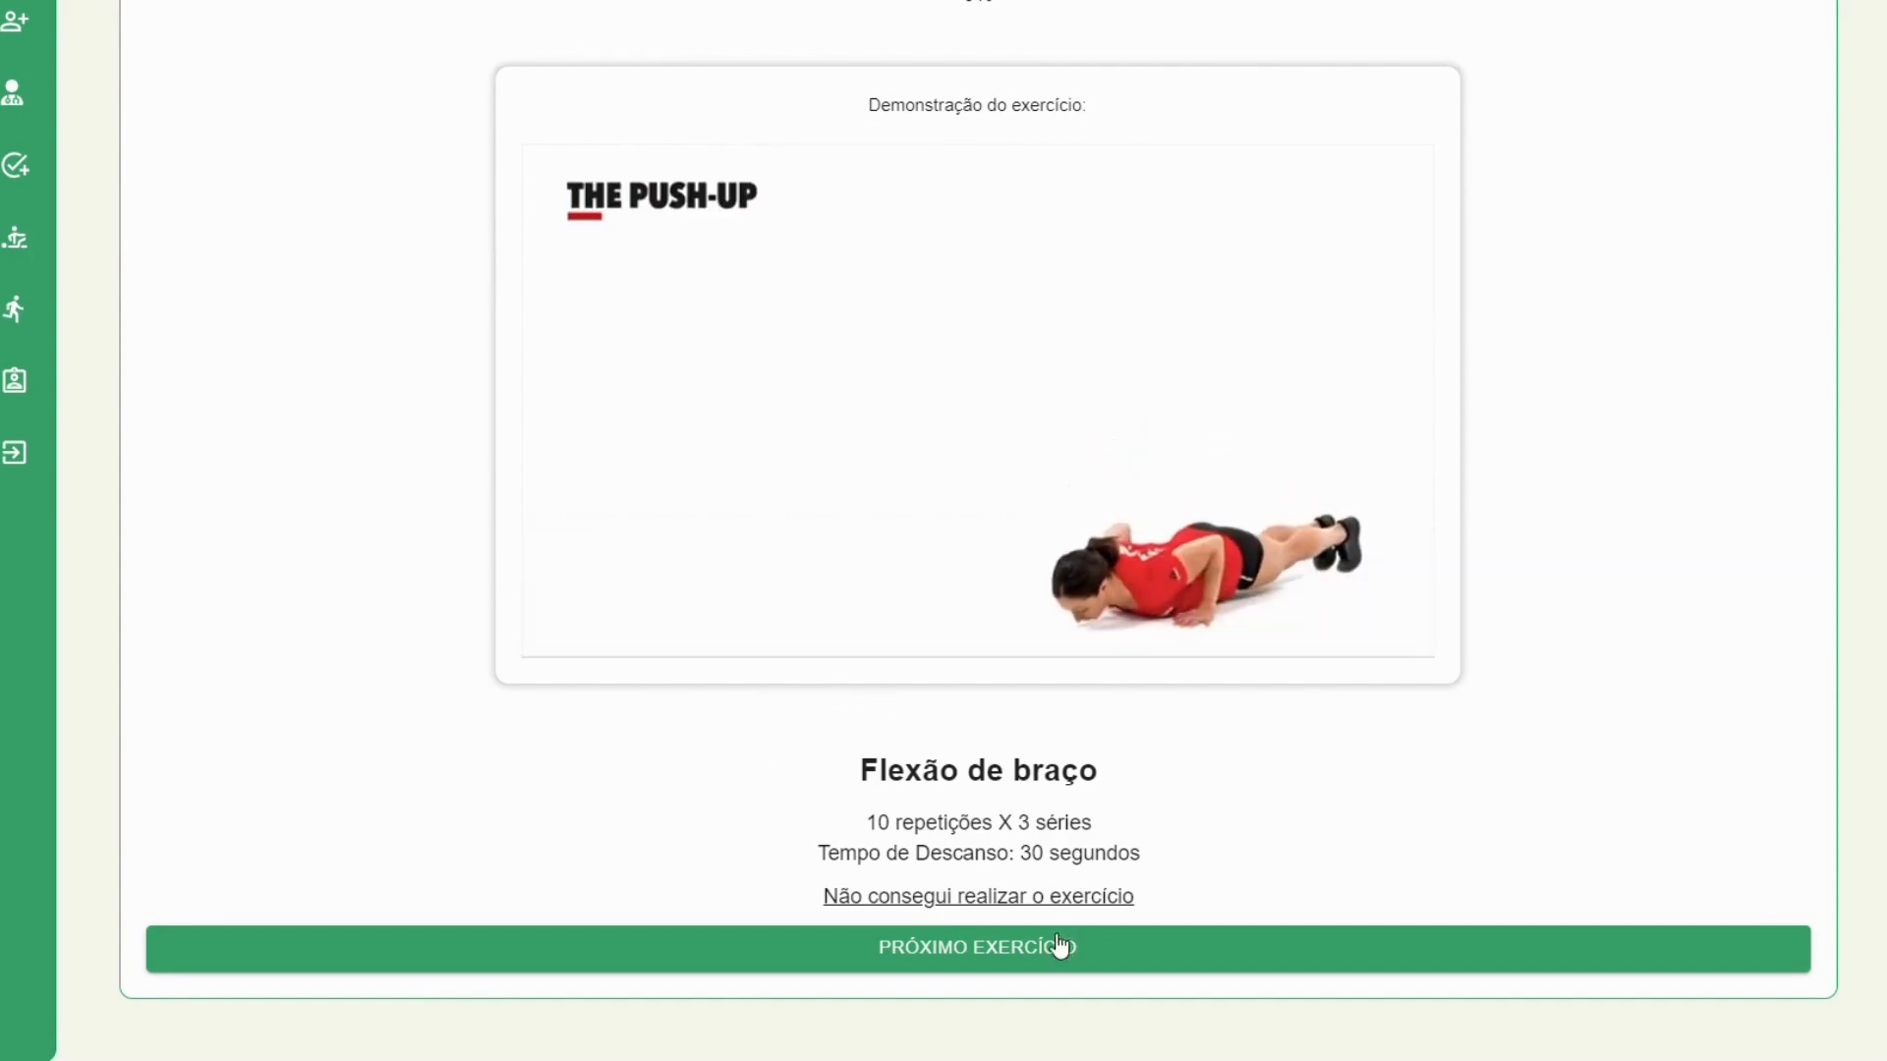
left_click(1050, 958)
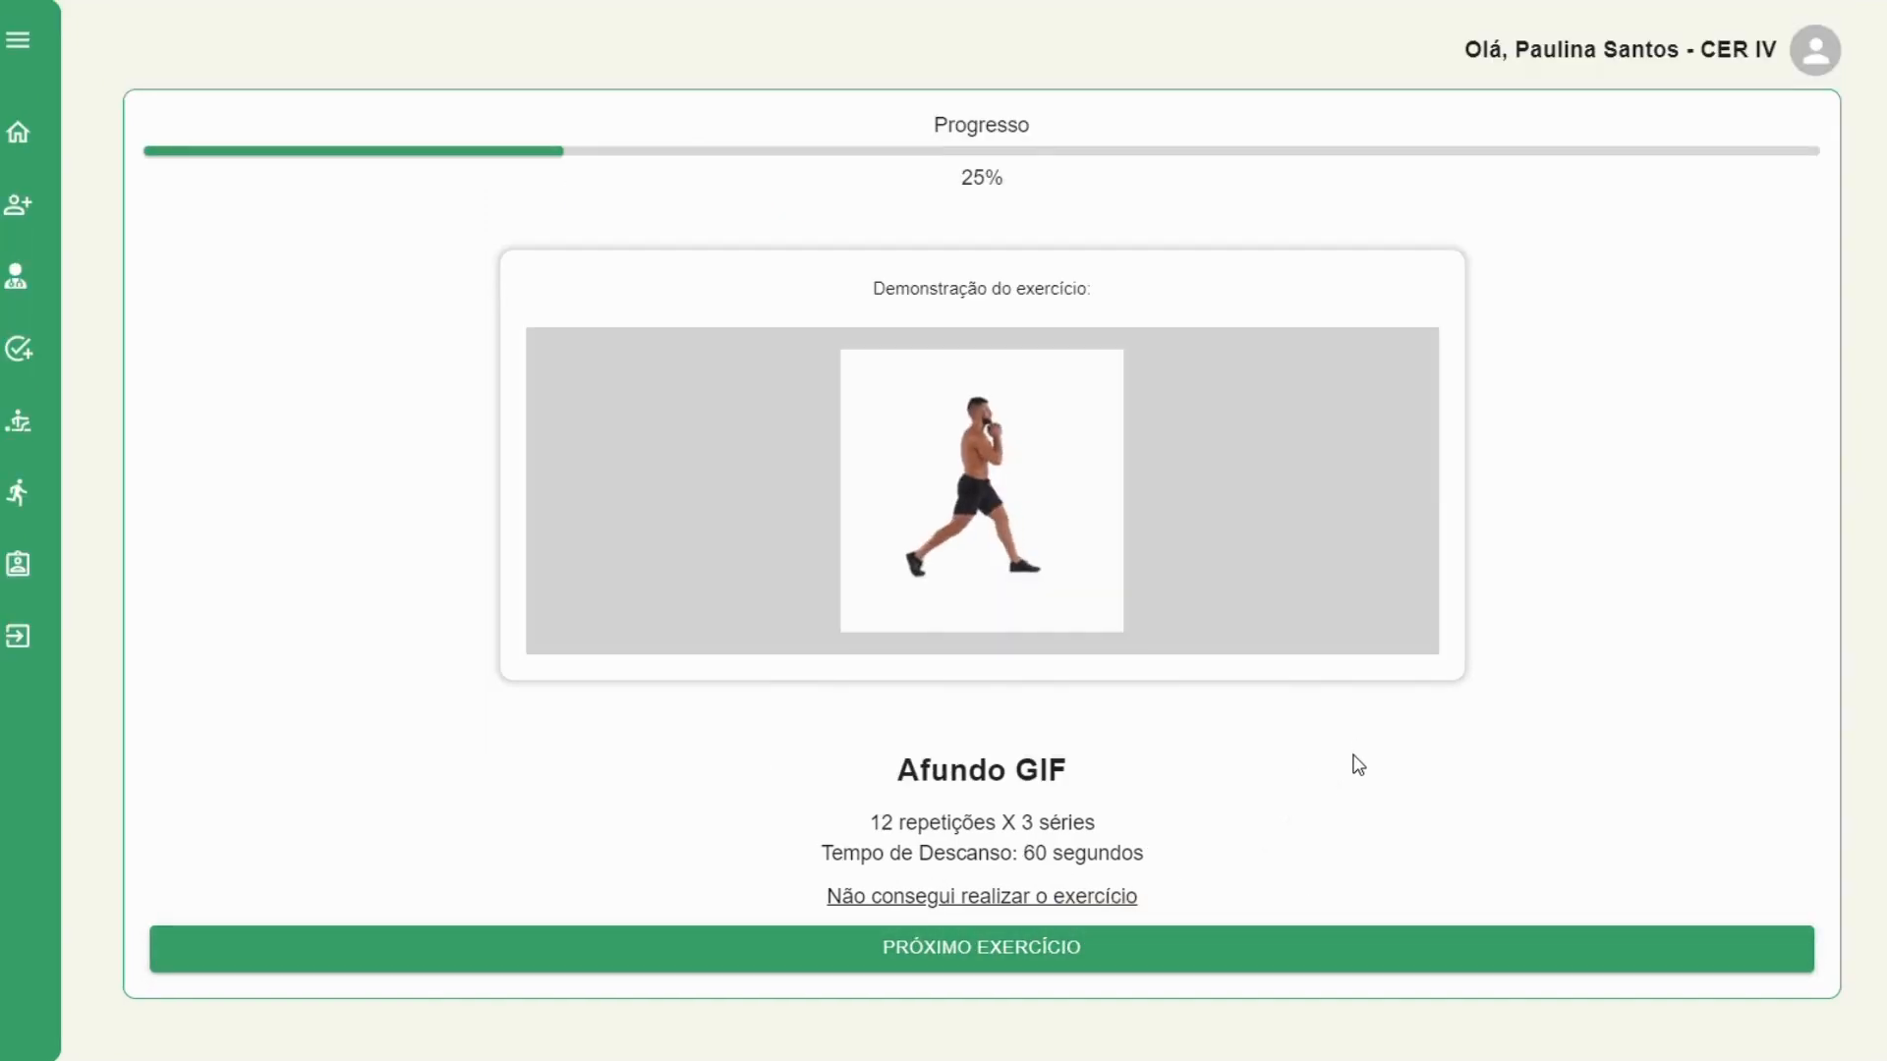
Report Afundo GIF as not performed, marking that the patient fears the exercise, with the reason "Medo de cair"
left_click(1038, 899)
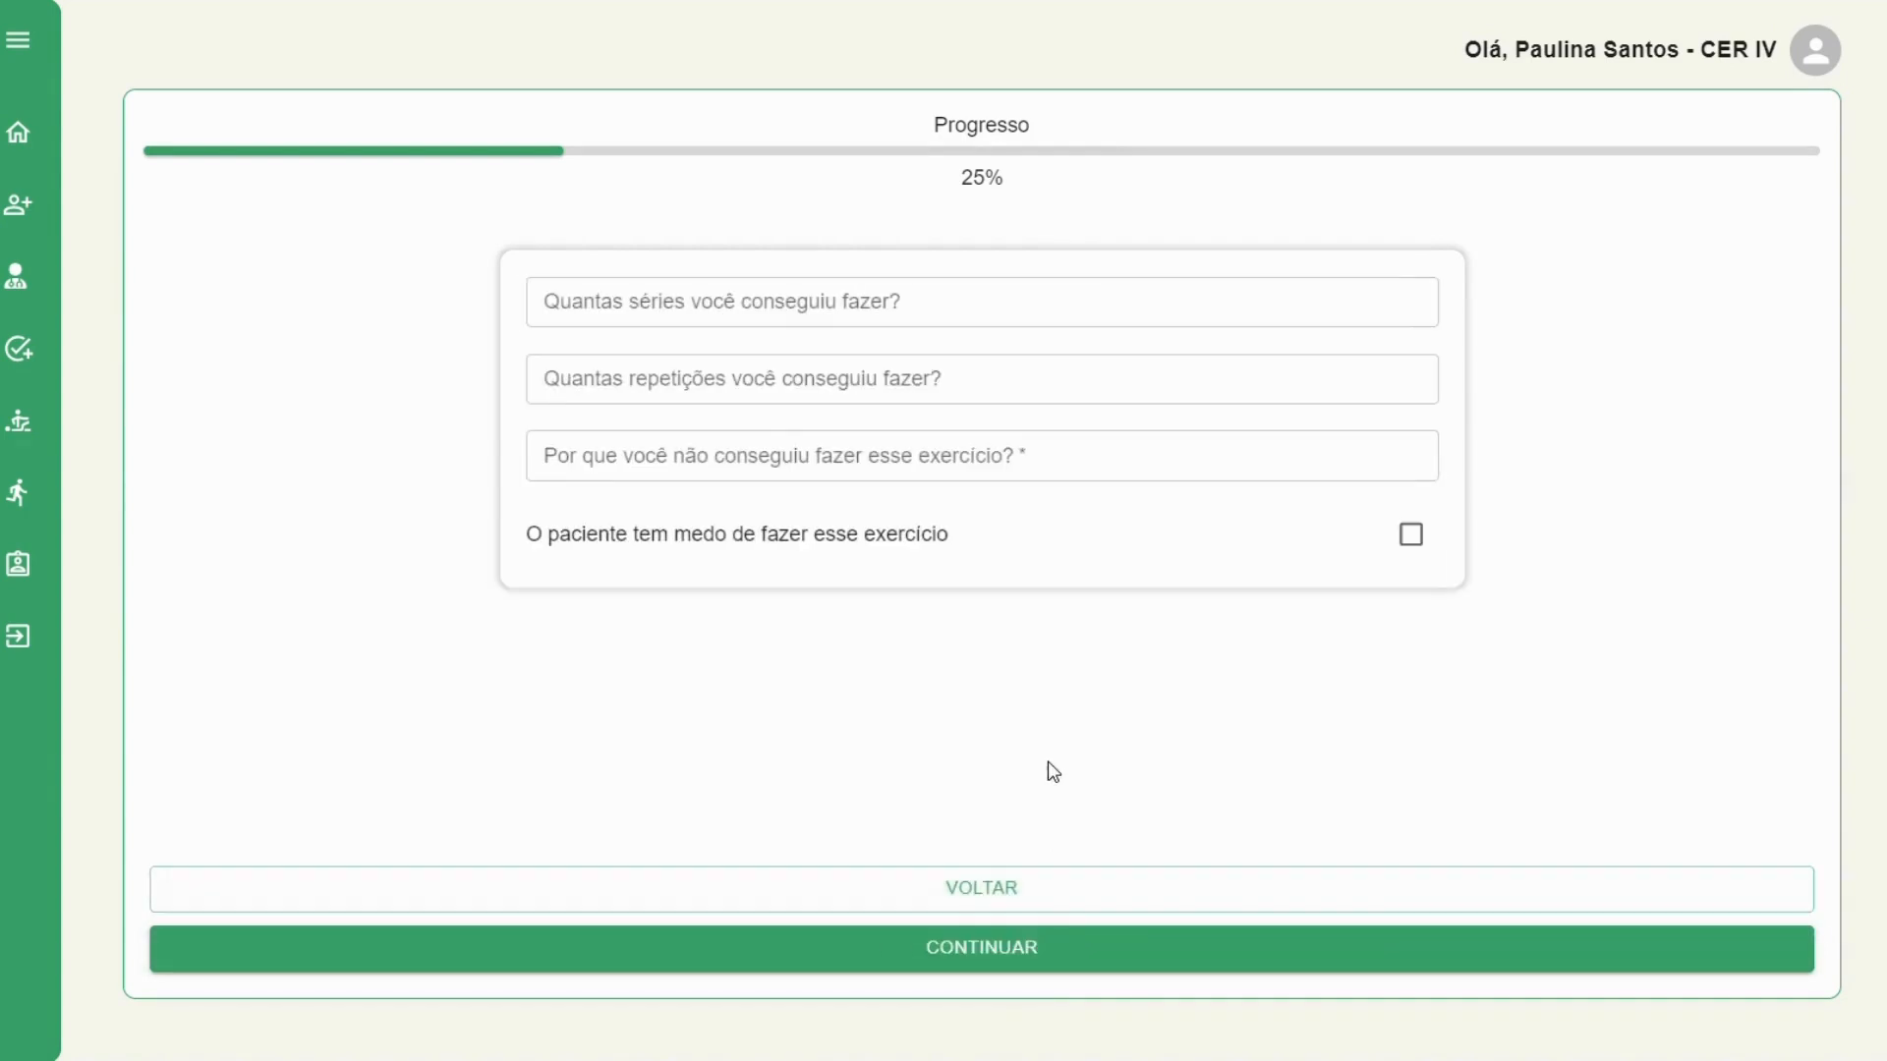
left_click(1427, 552)
left_click(963, 454)
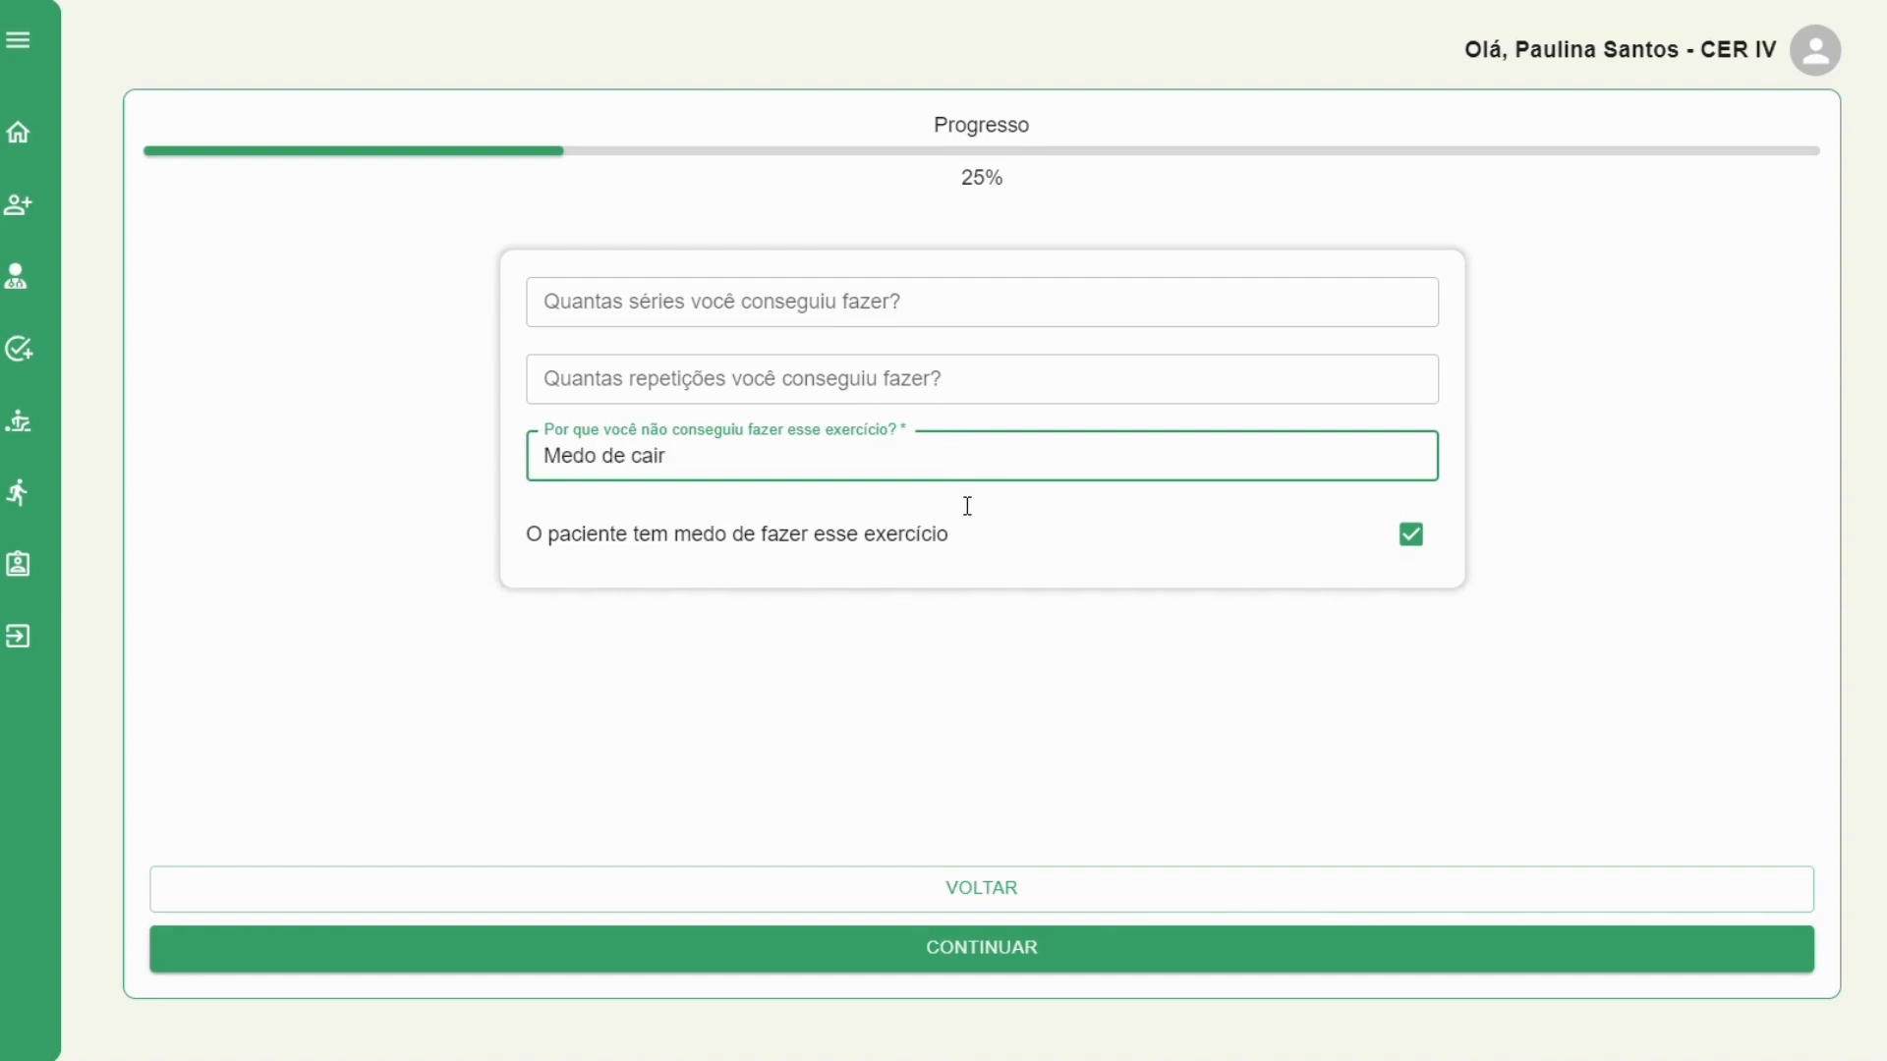
left_click(973, 947)
Submit the initial pain level of 4, Dor Moderada, play the Flexão de braço demonstration and advance to the following exercise
scroll(905, 724, "down", 2)
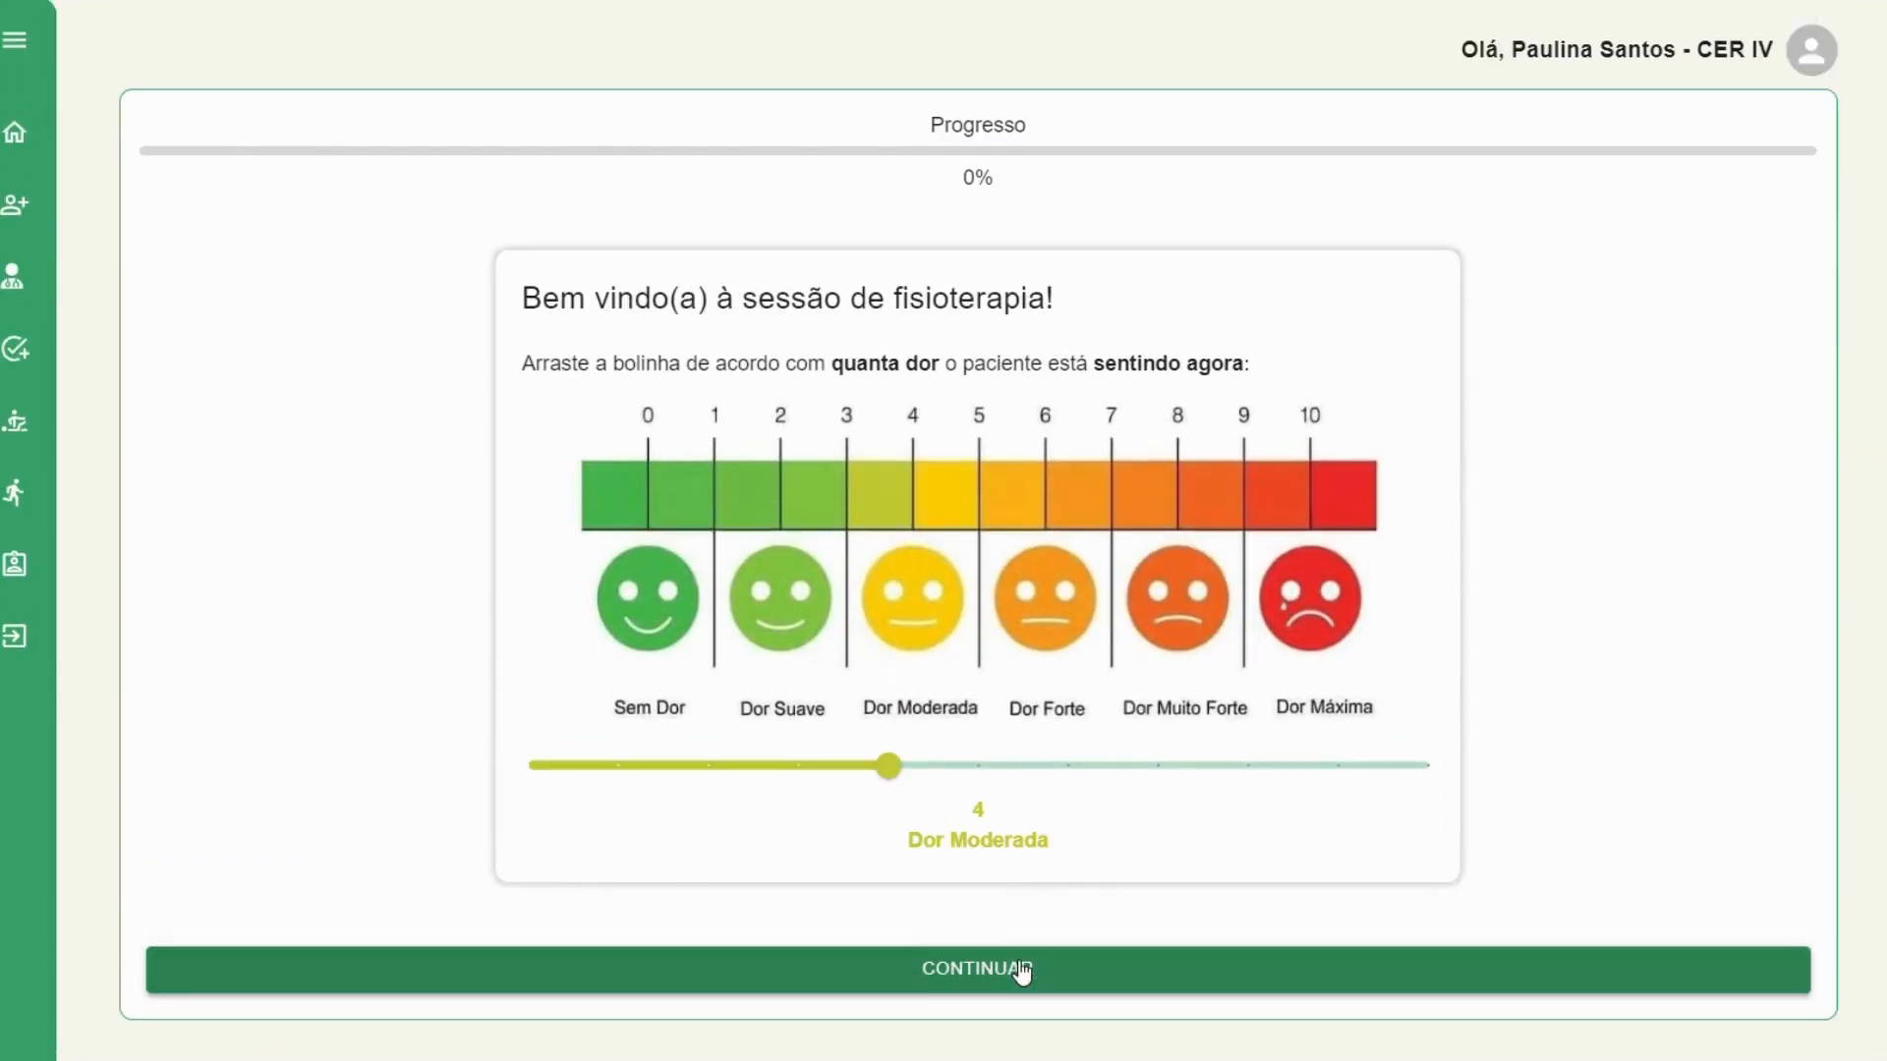
left_click(1022, 971)
scroll(1370, 652, "down", 2)
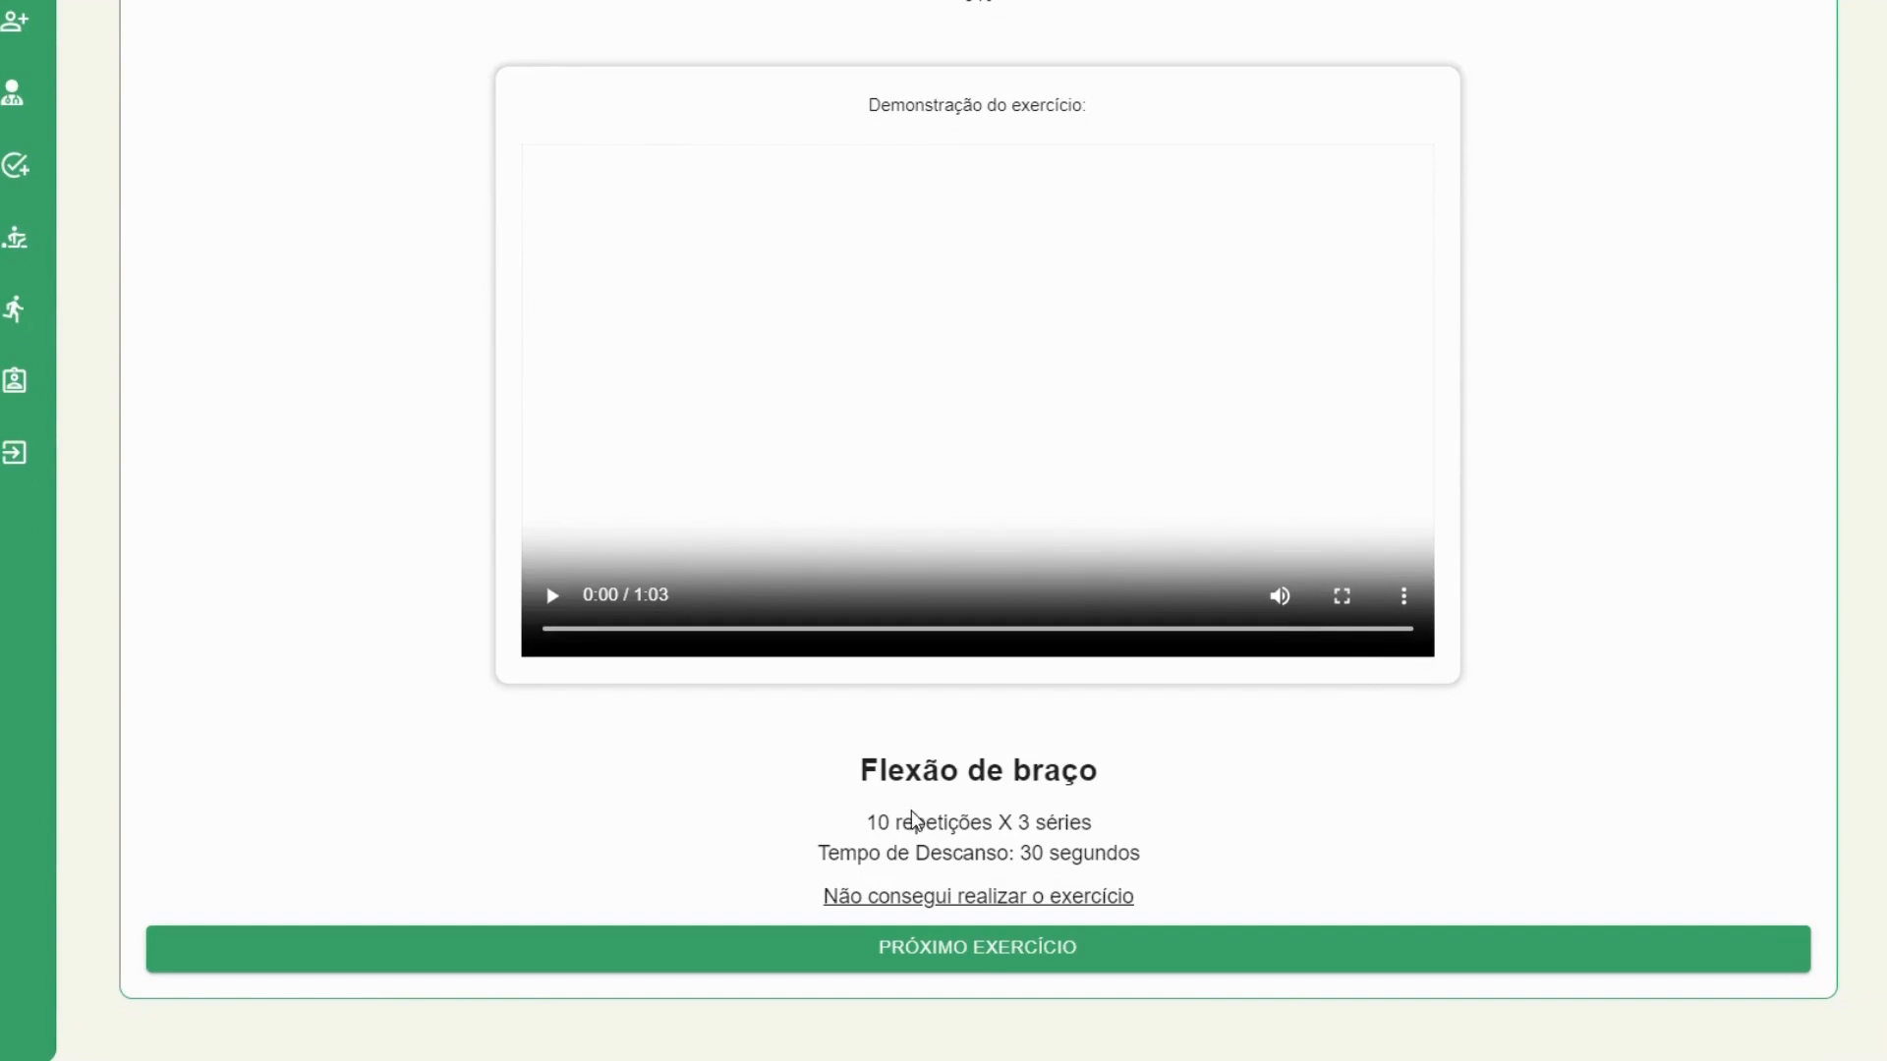
left_click(551, 596)
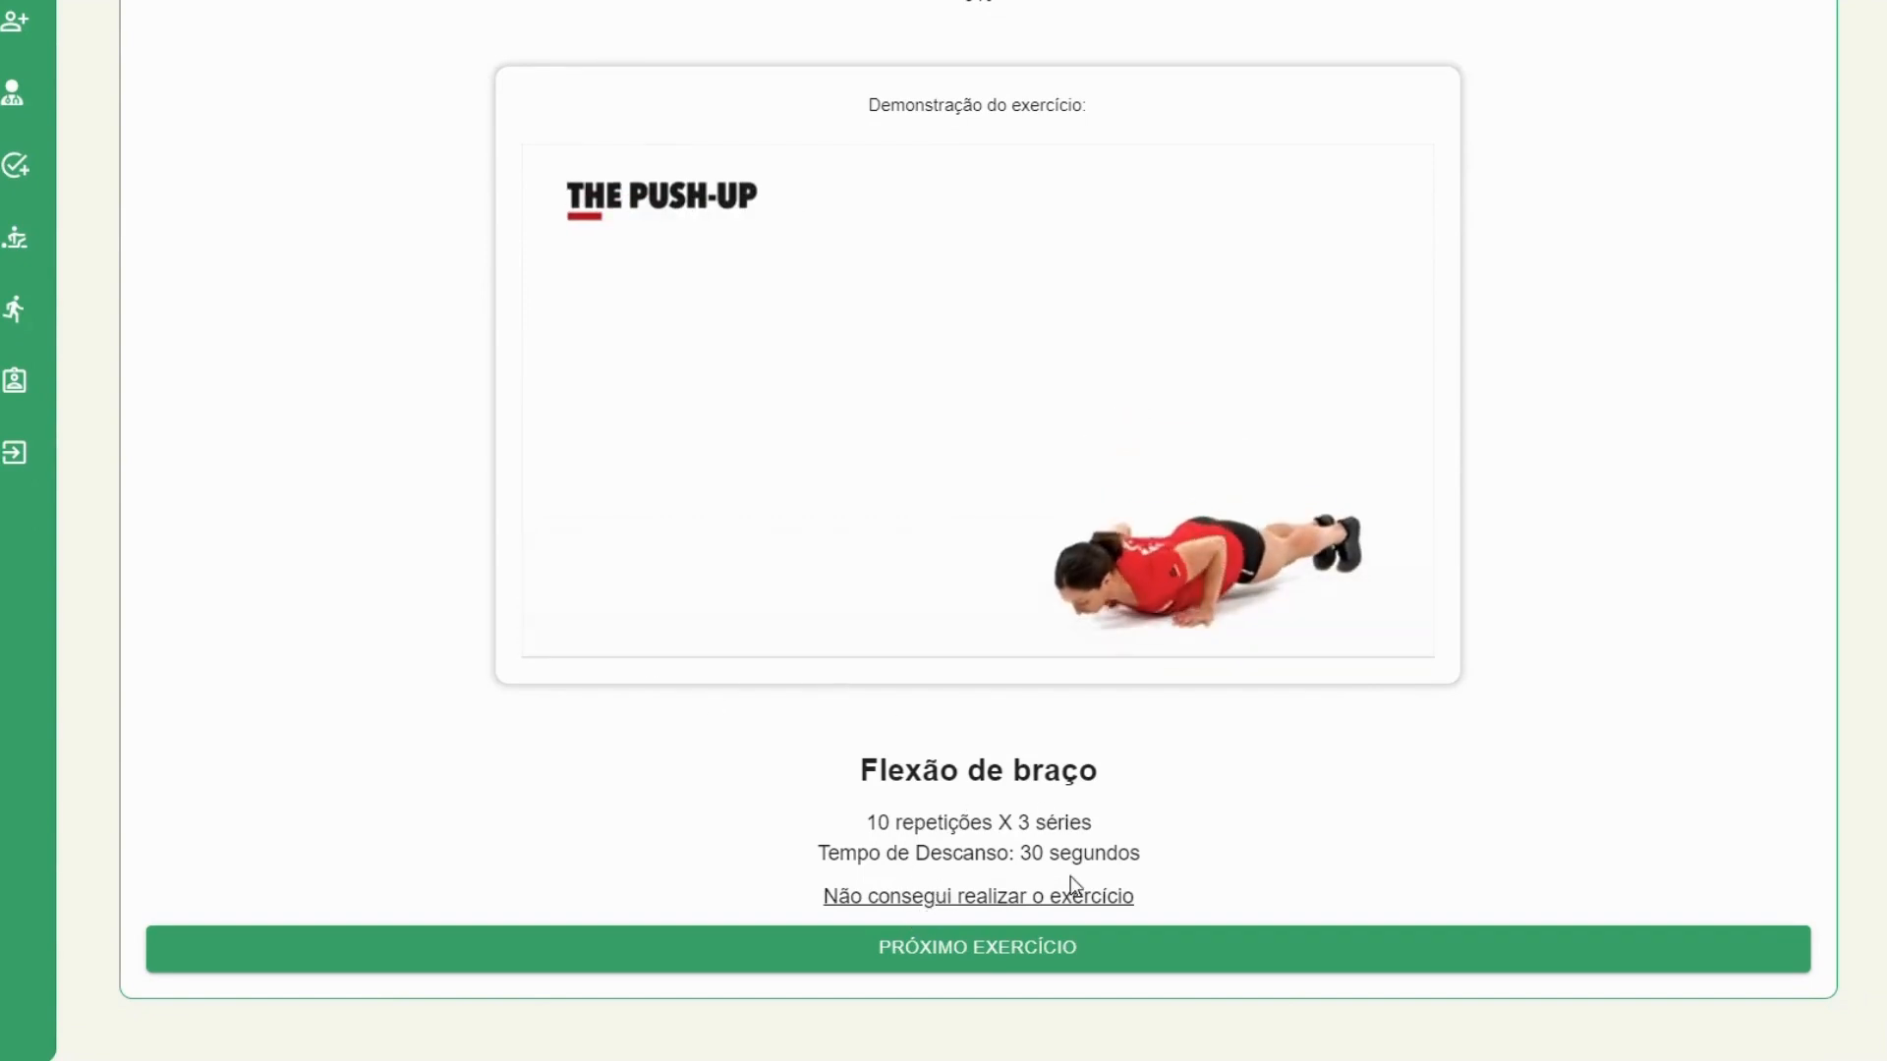
left_click(1050, 958)
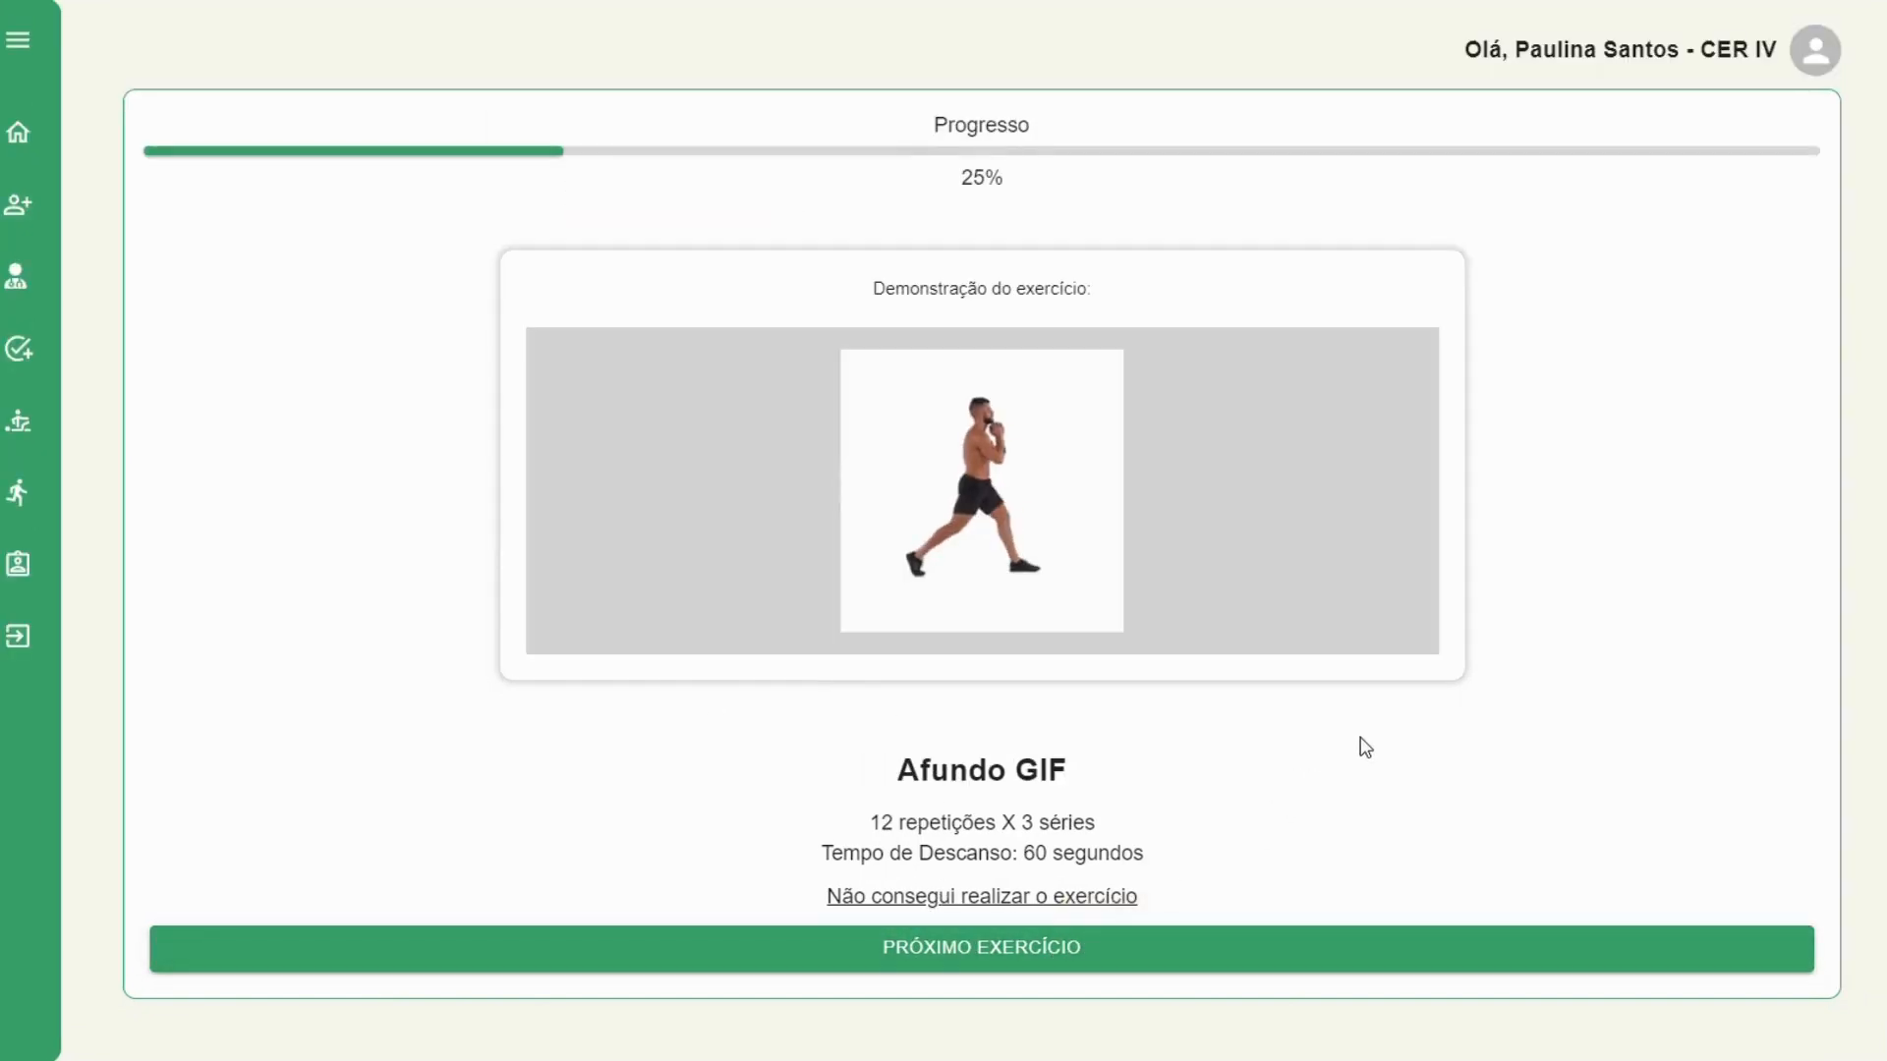
Record that Afundo GIF could not be done, flagging the patient's fear and giving "Medo de cair" as the reason
left_click(1050, 896)
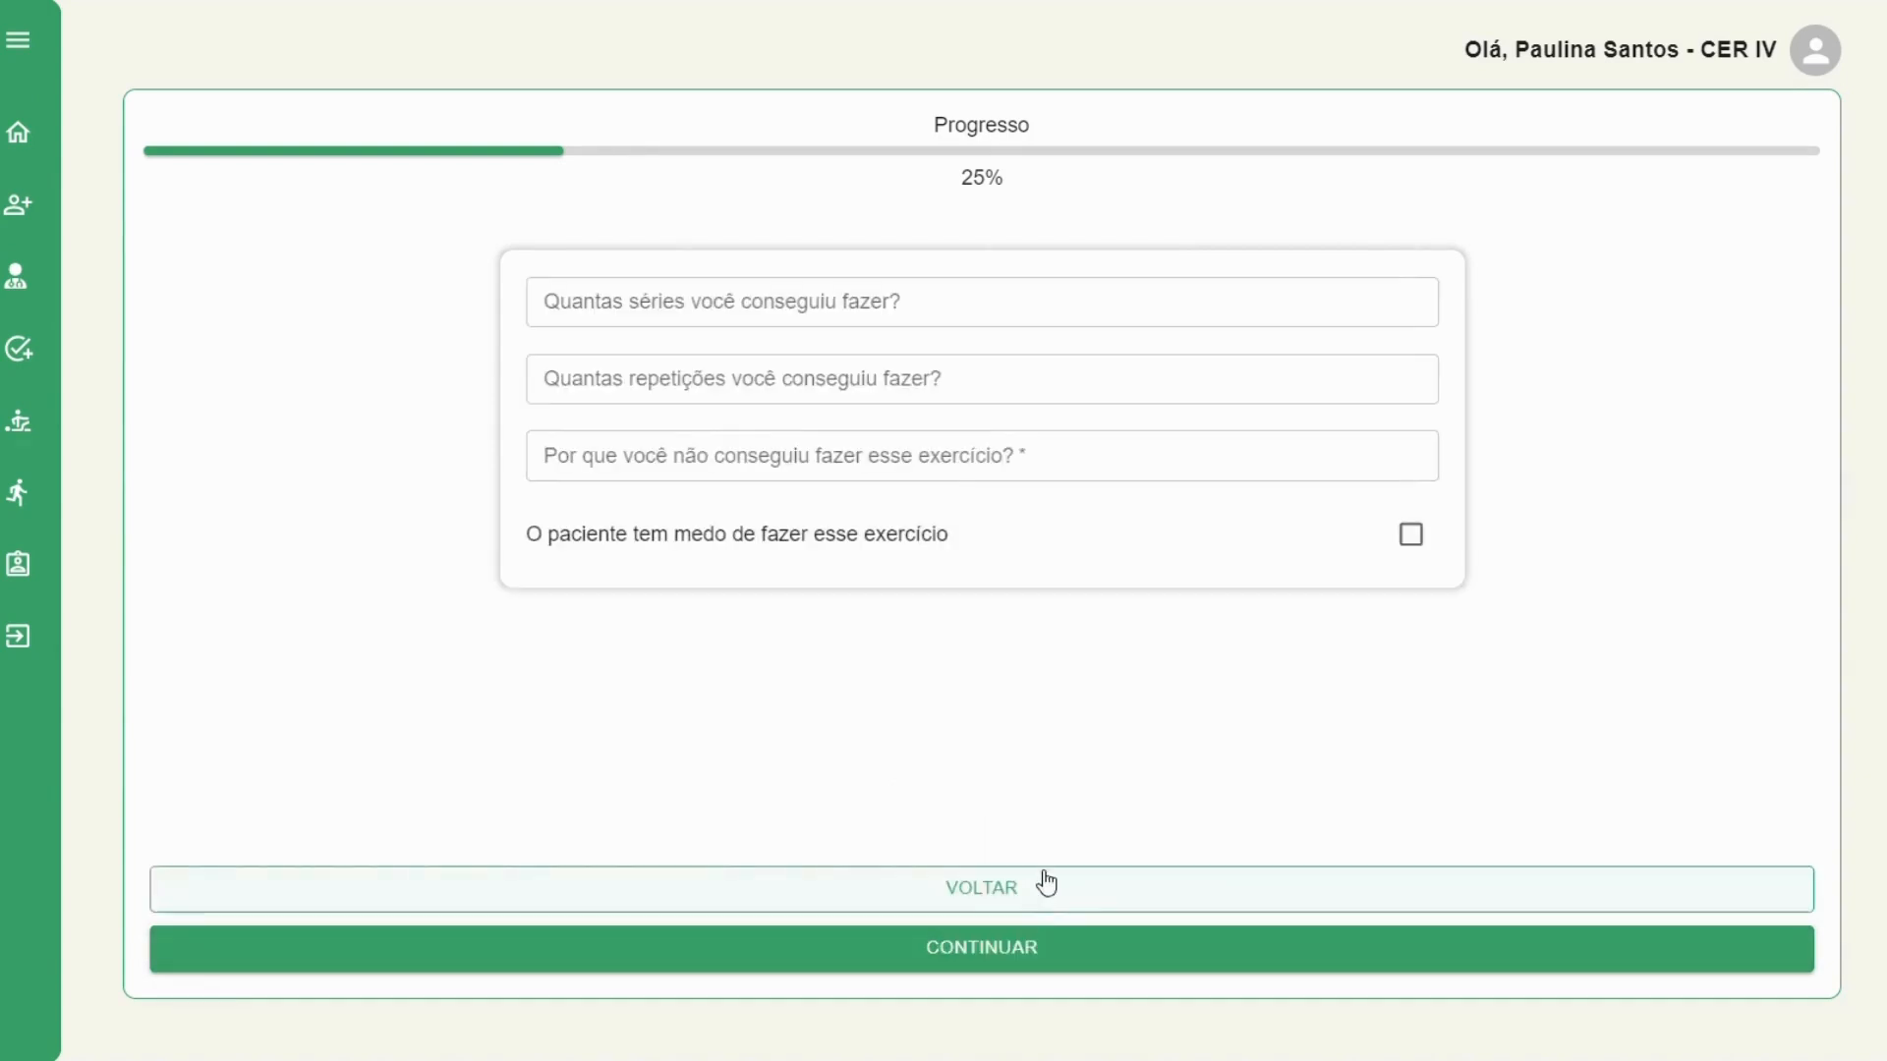
left_click(1425, 553)
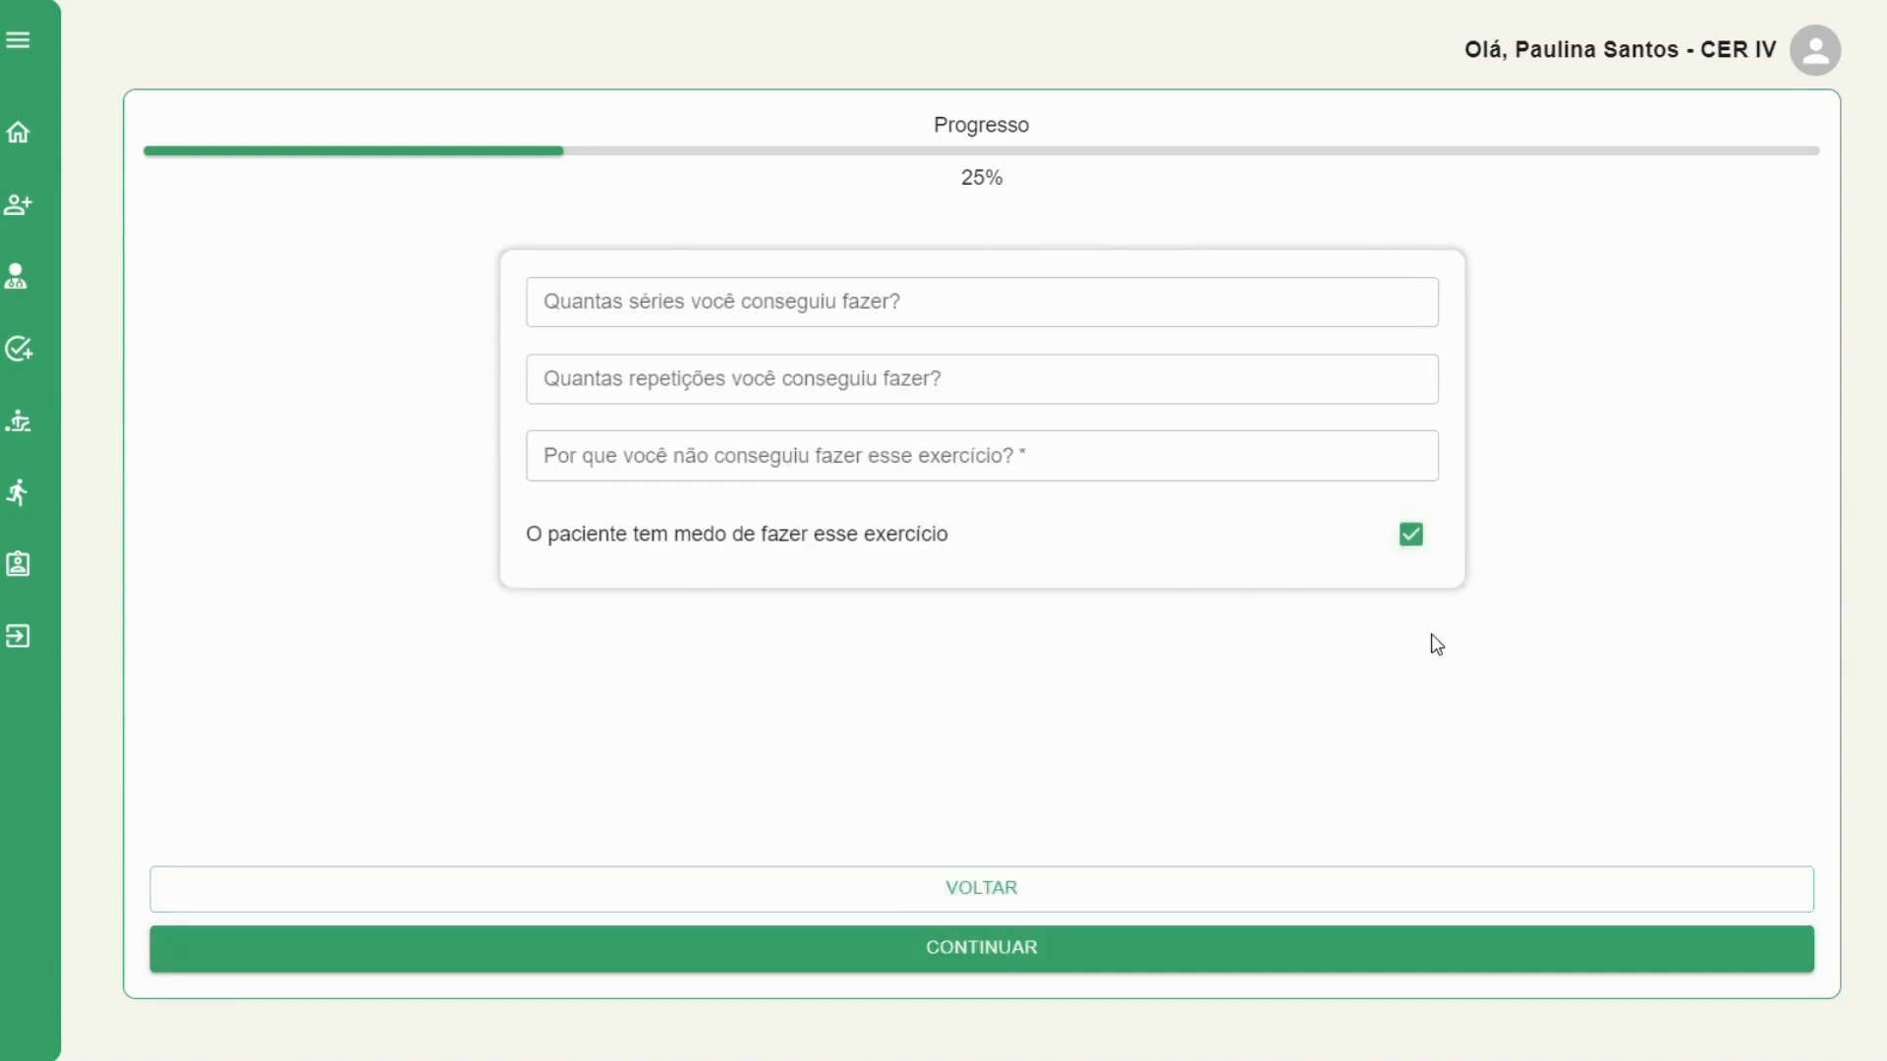
left_click(967, 459)
type("Medo de cair")
left_click(969, 950)
Advance past the last exercise, rate the patient's final pain as 1, Sem Dor, and finish the in-person session
scroll(898, 723, "down", 2)
left_click(1044, 943)
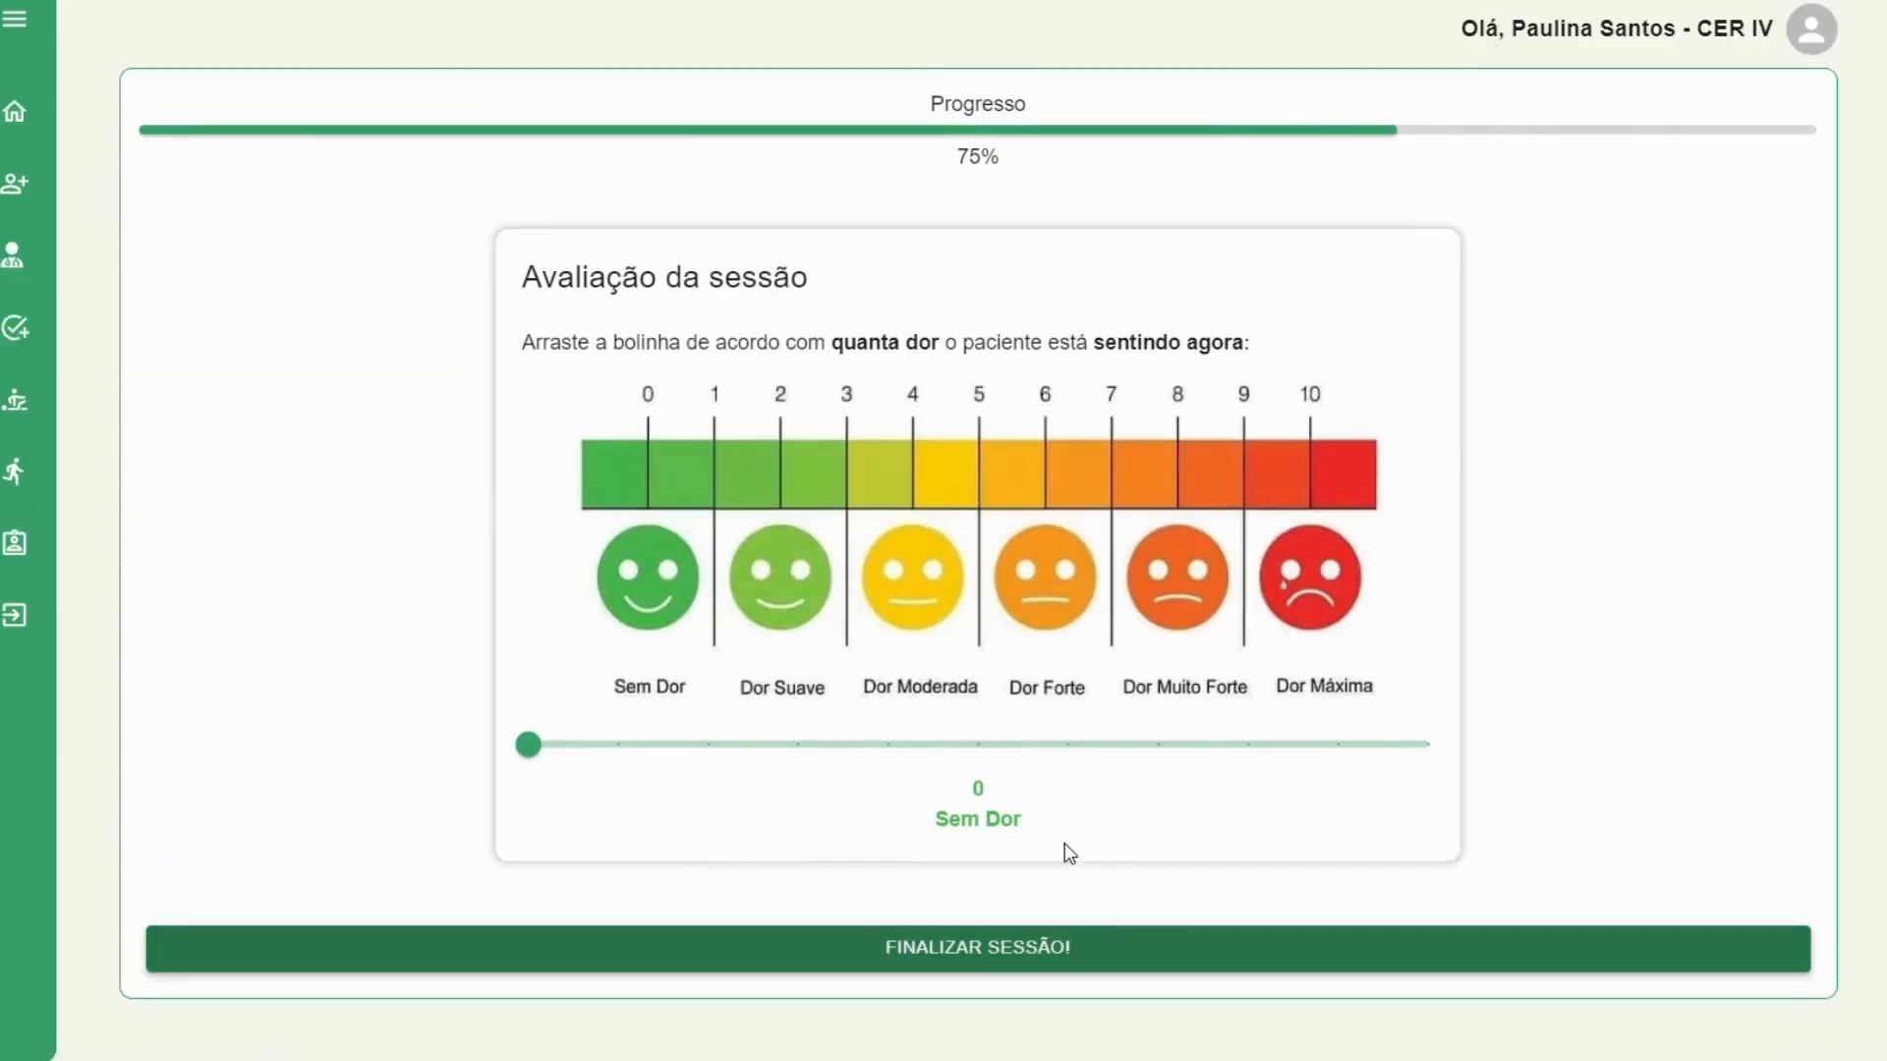
left_click(619, 747)
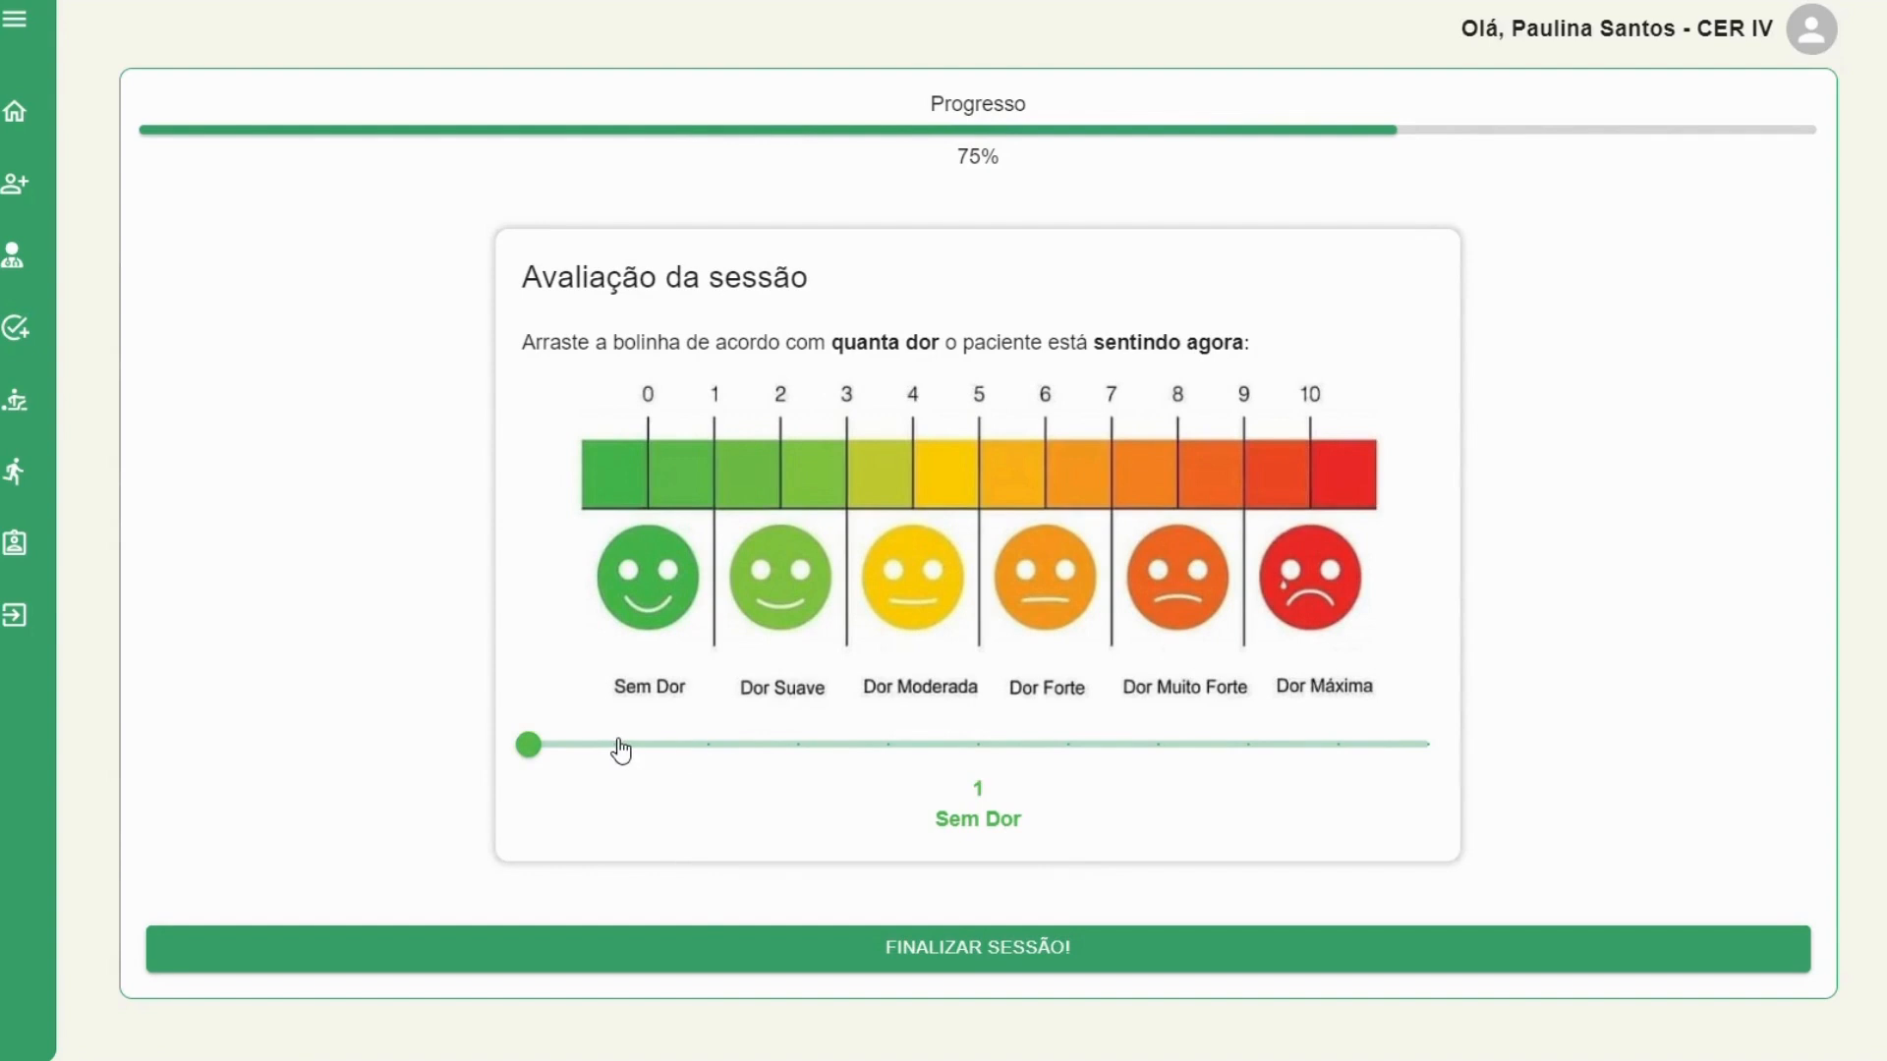
left_click(888, 958)
left_click(966, 951)
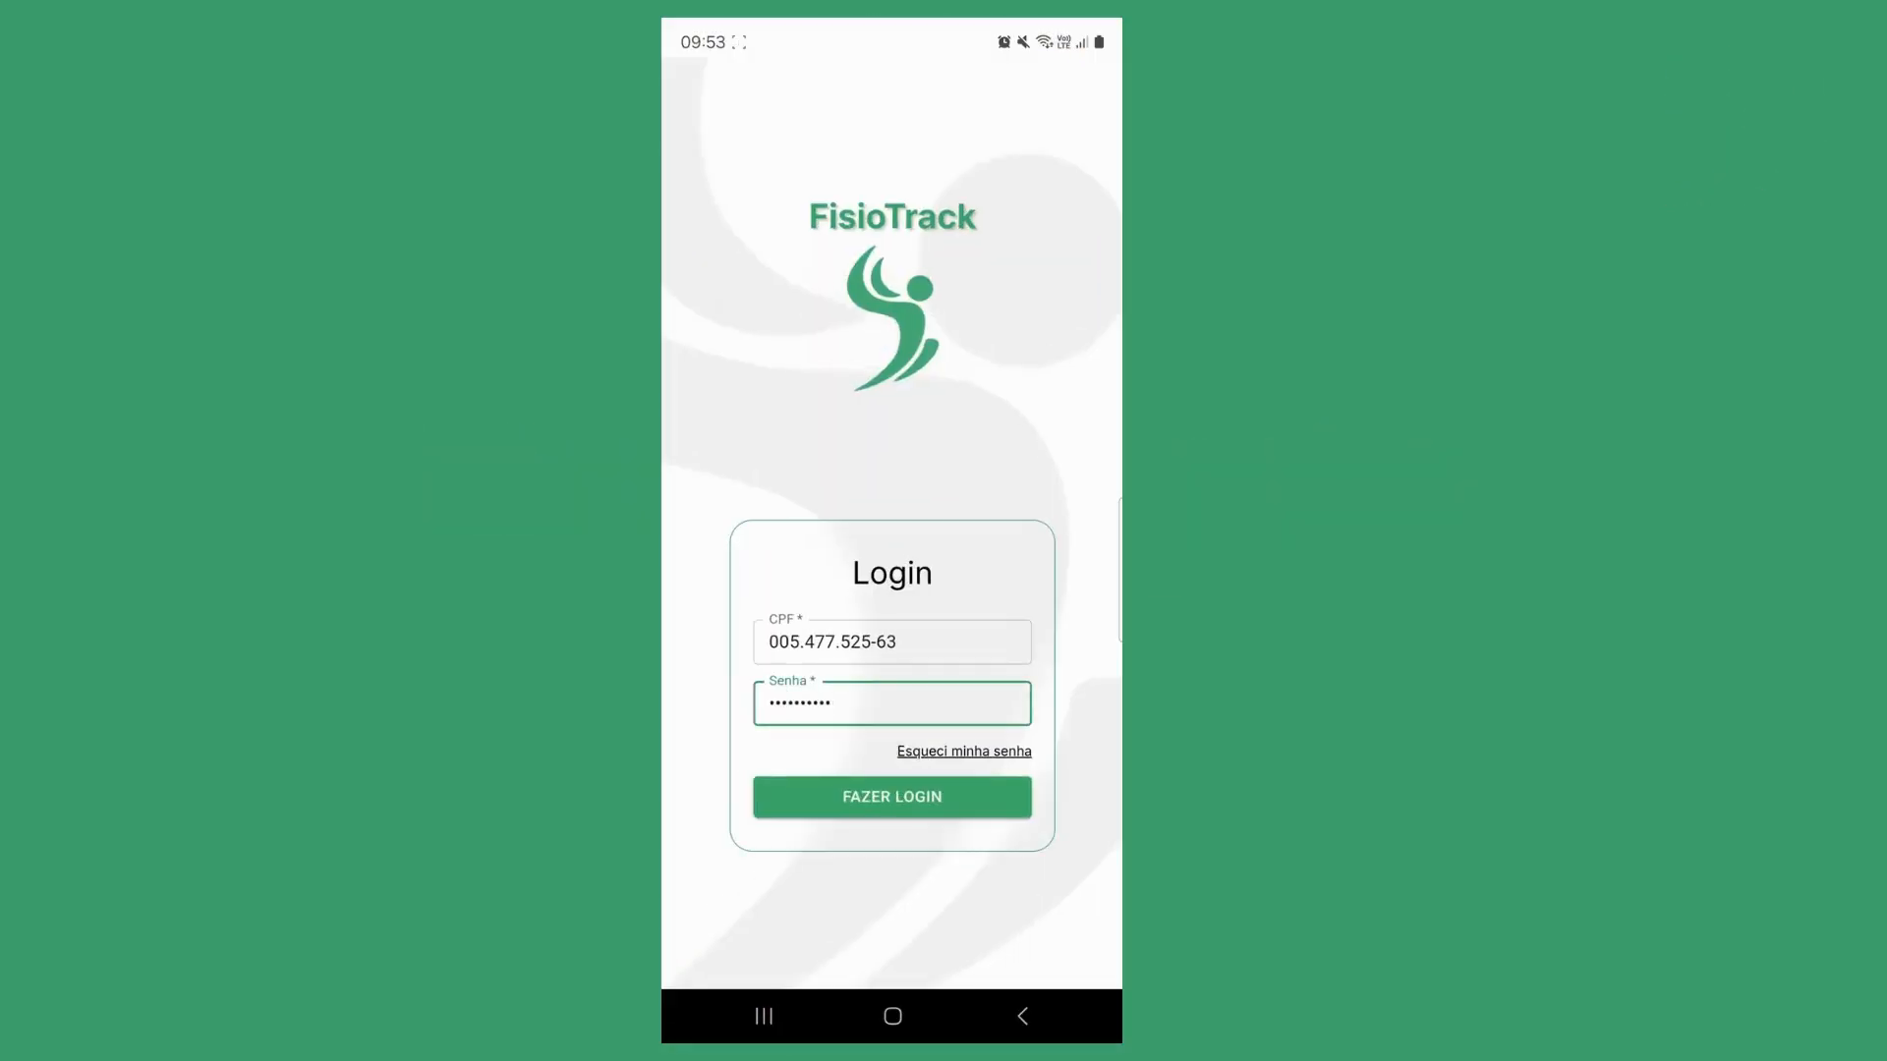
In the FisioTrack mobile app, log in to the patient's account and start Sessão 3
left_click(948, 796)
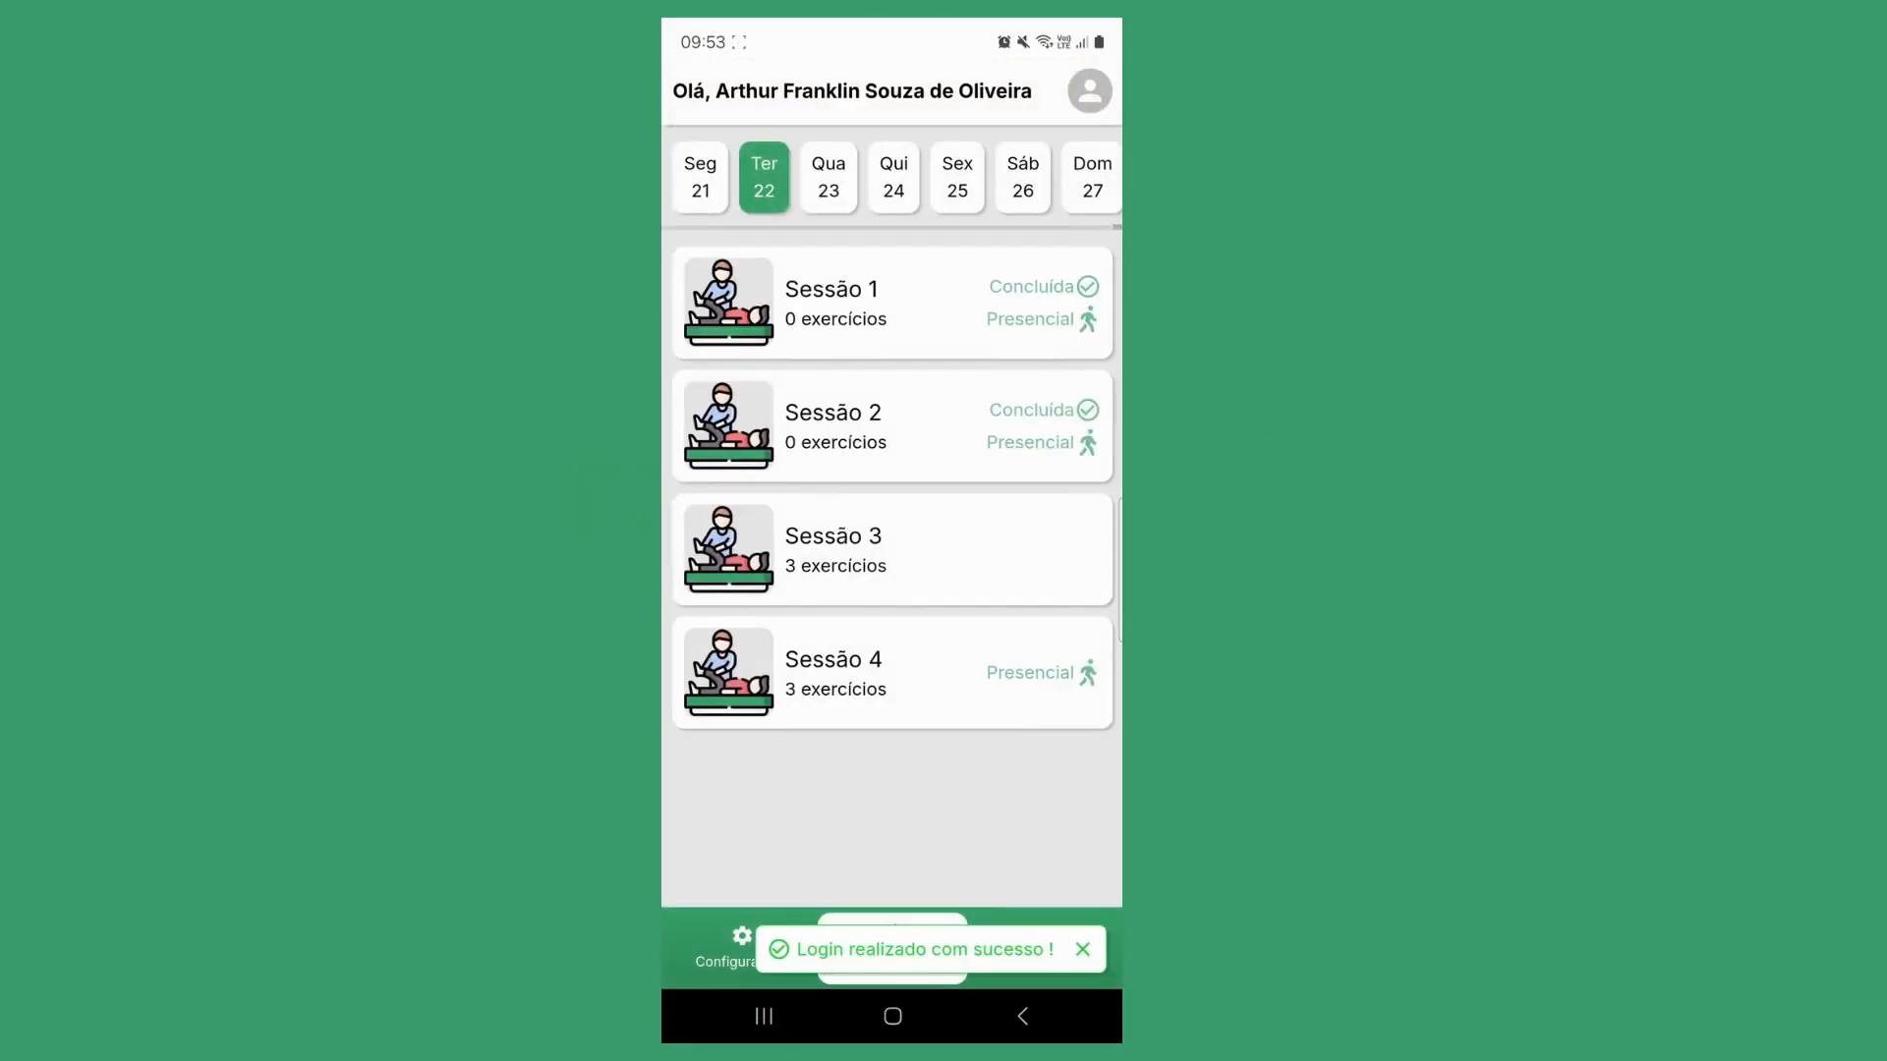
left_click(940, 548)
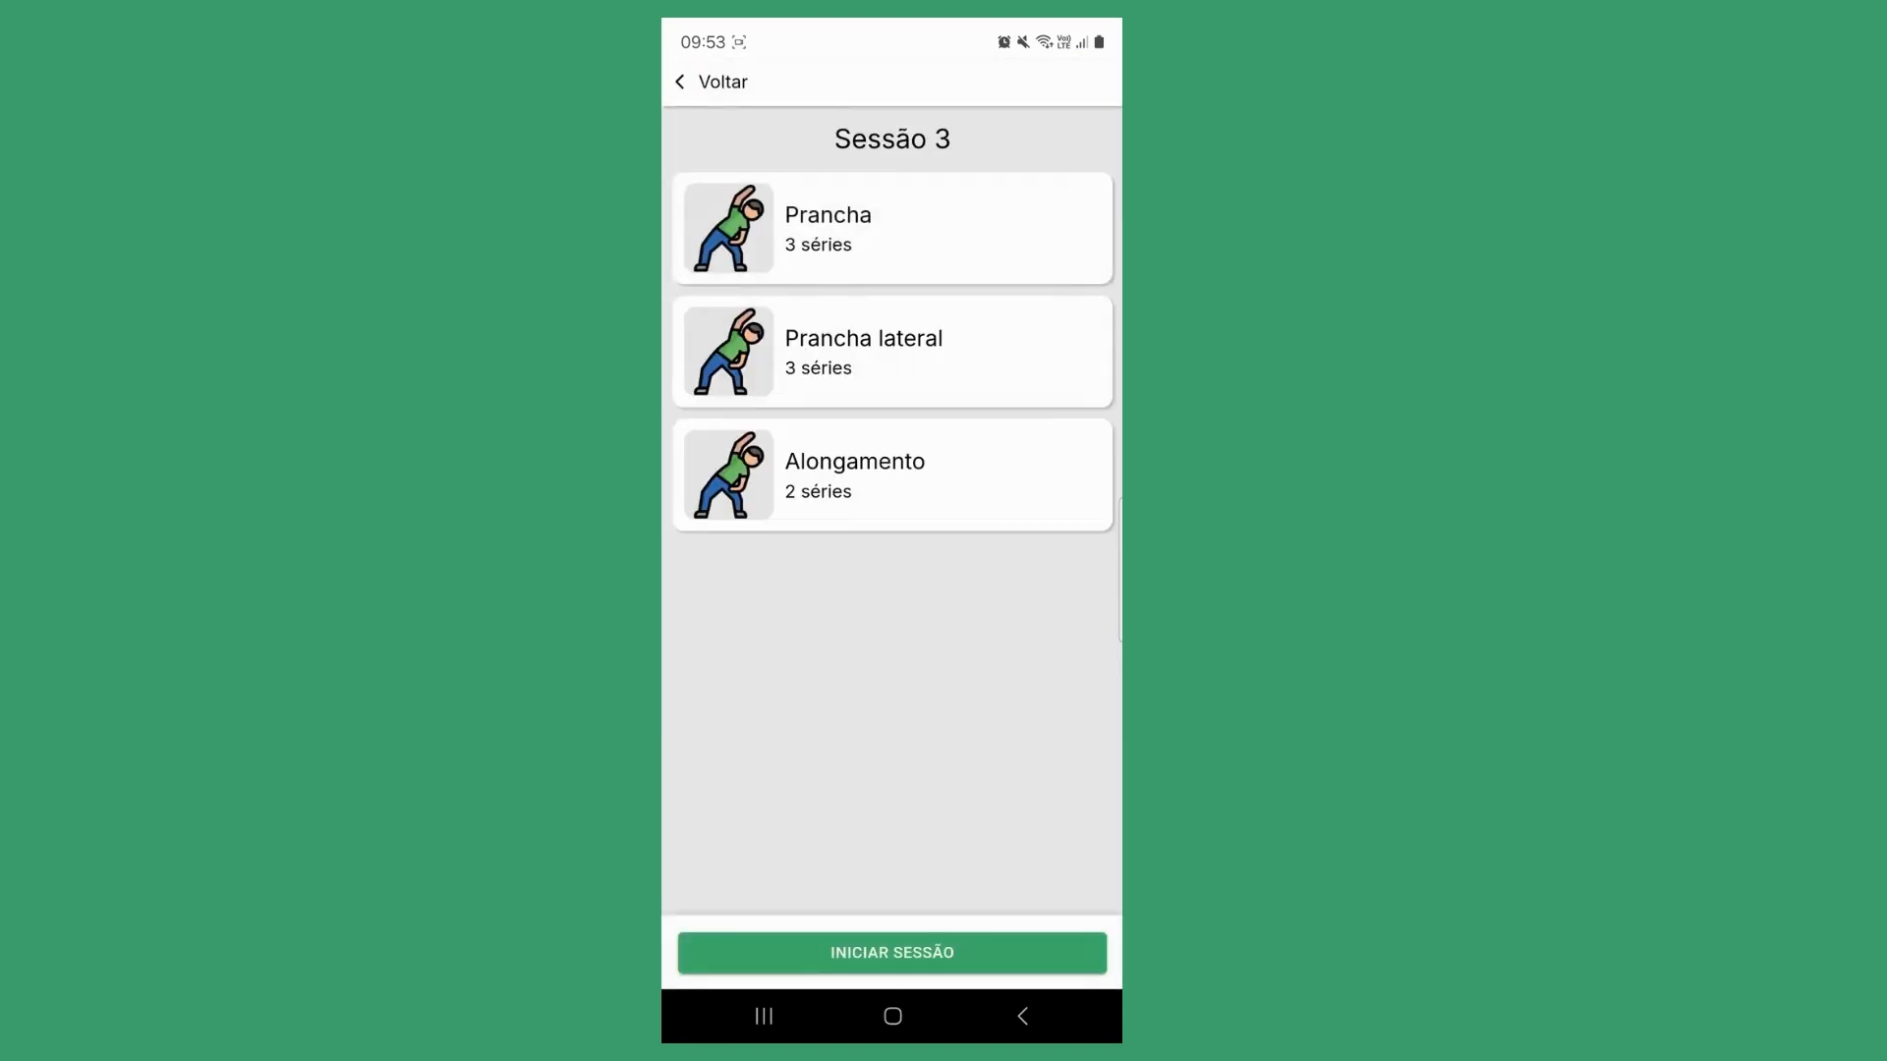
left_click(997, 943)
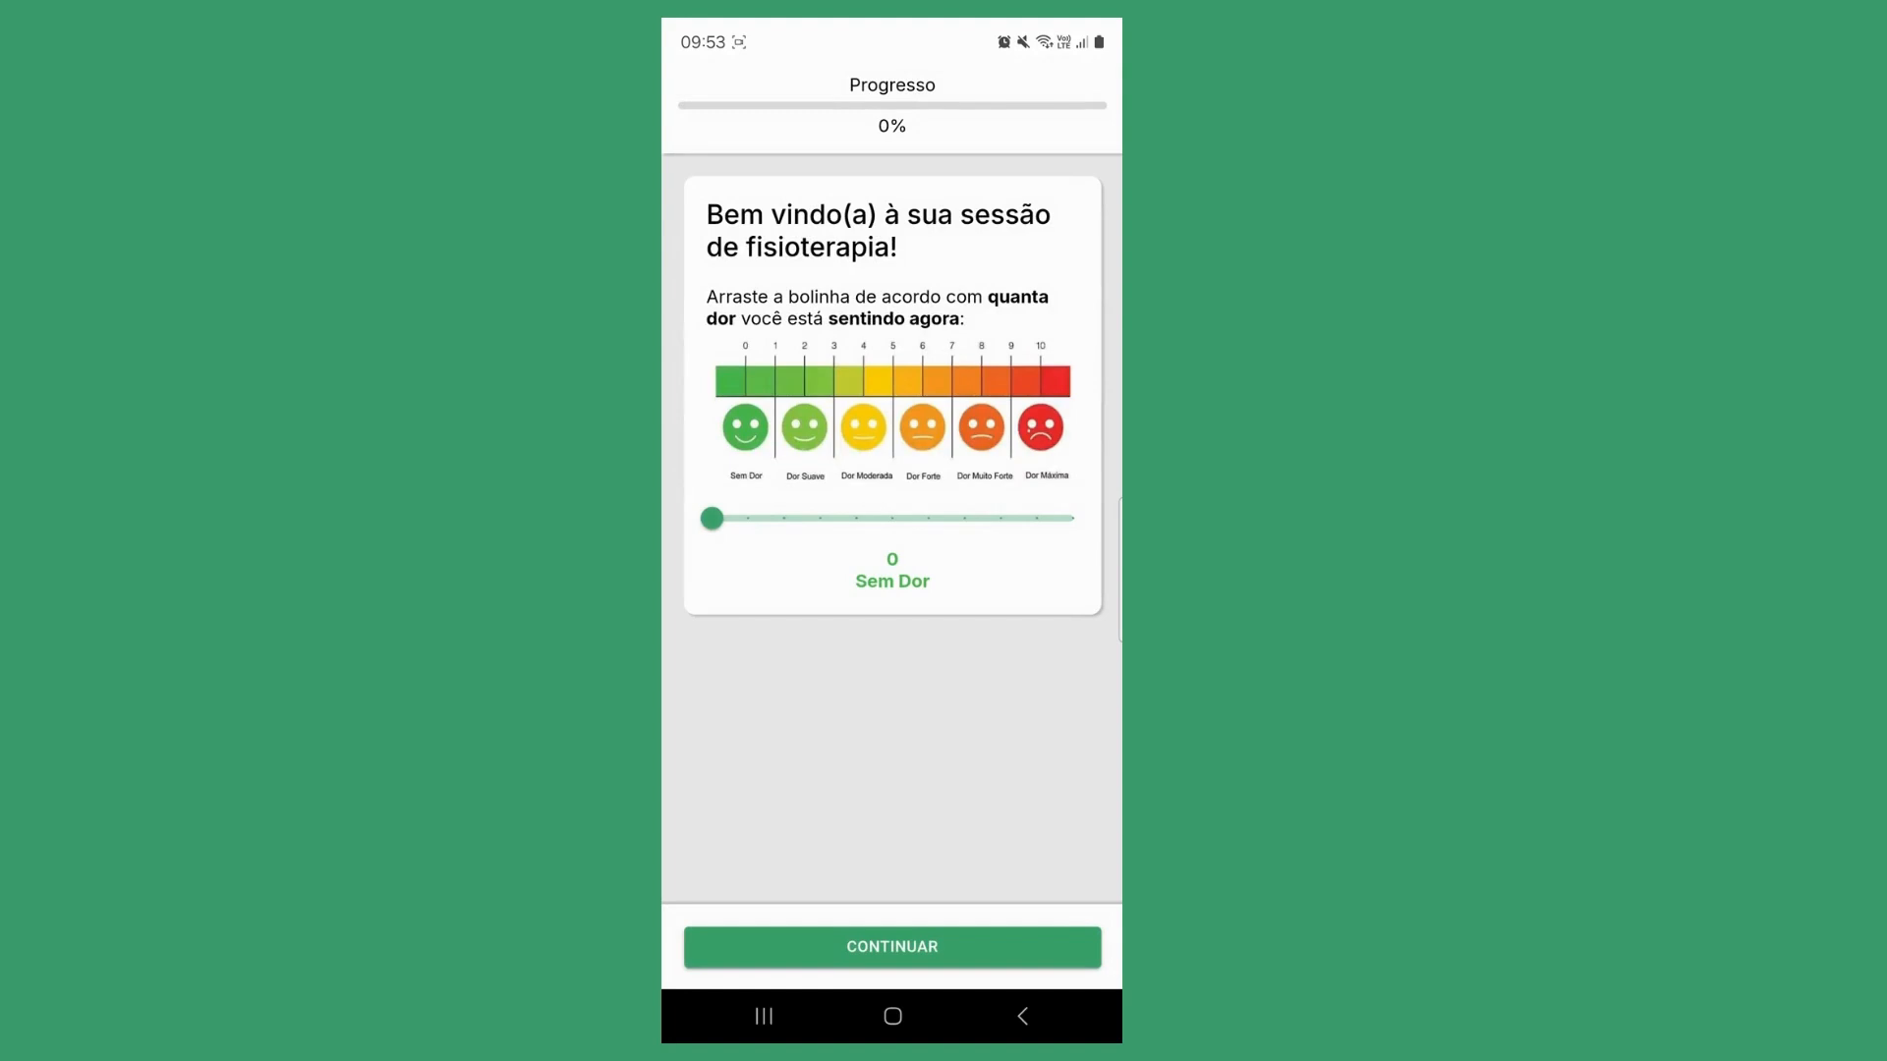
Record the current pain as 5, Dor Moderada, and complete the Prancha exercise
left_click_drag(712, 518, 892, 518)
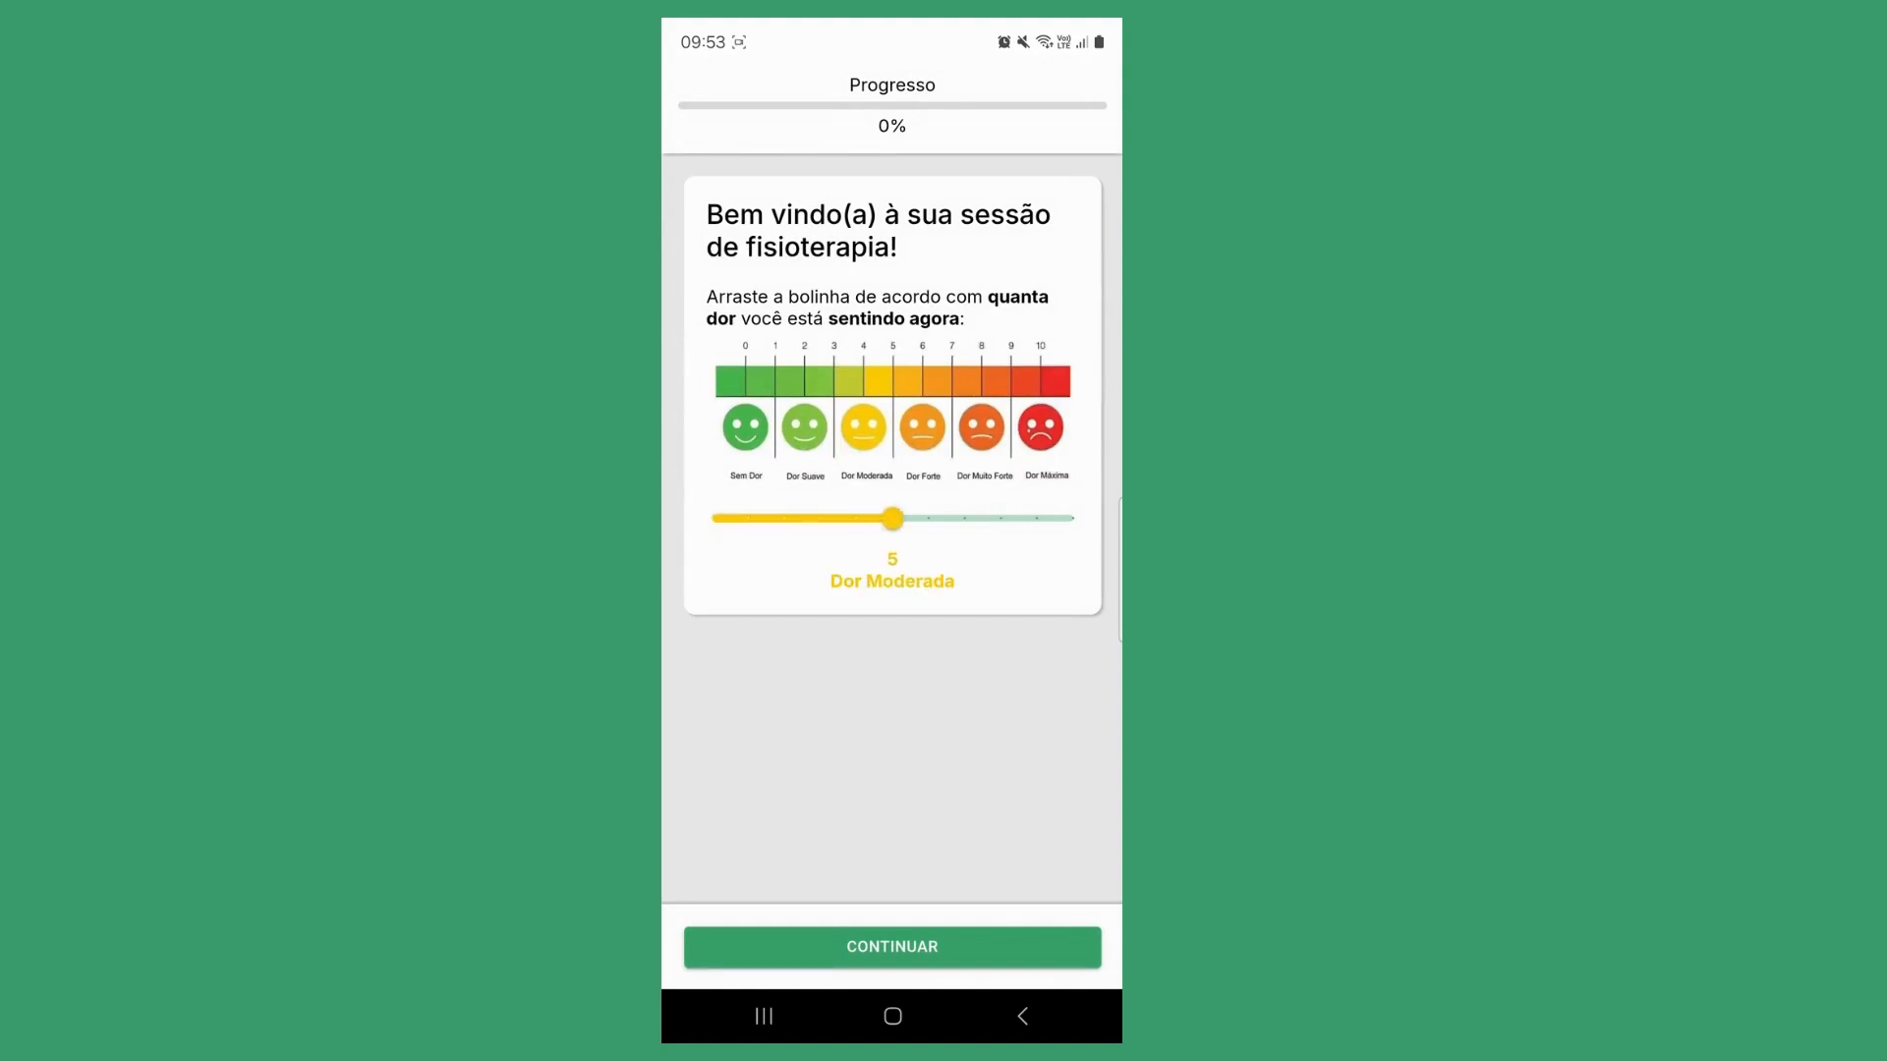
left_click(945, 943)
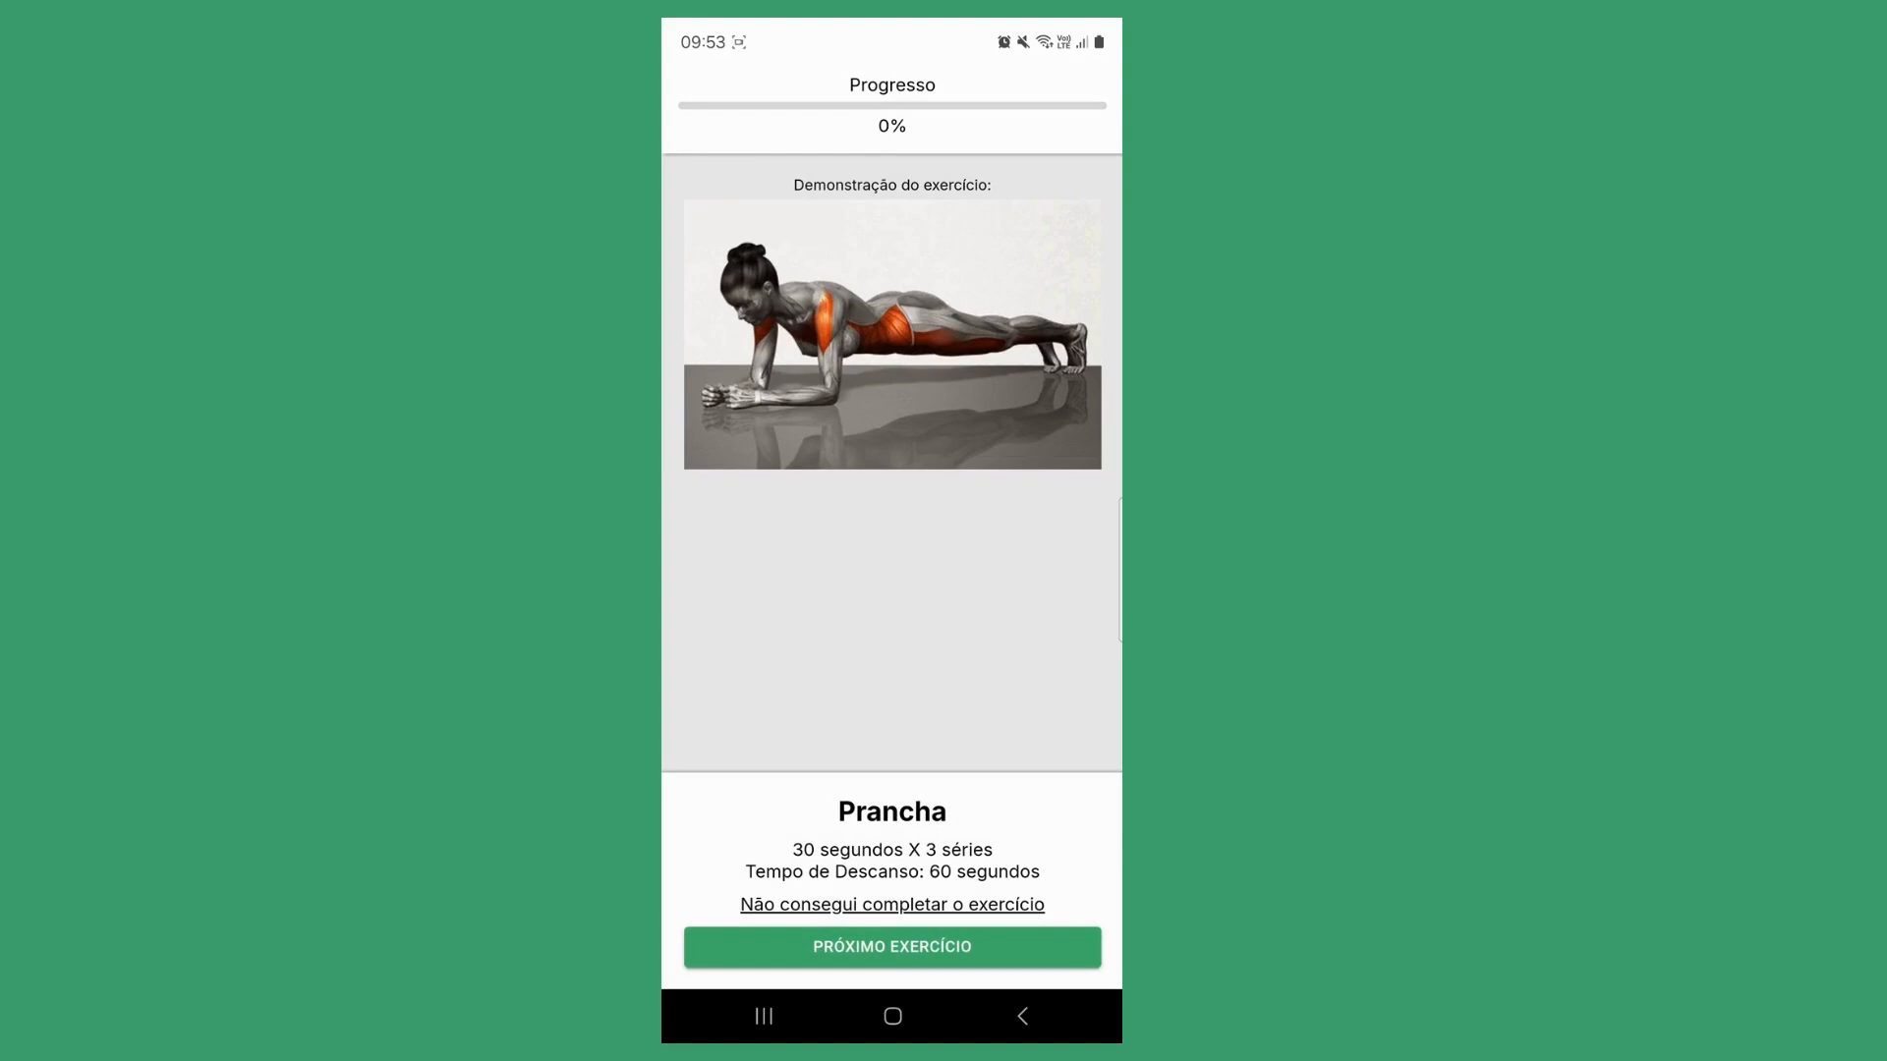
left_click(966, 940)
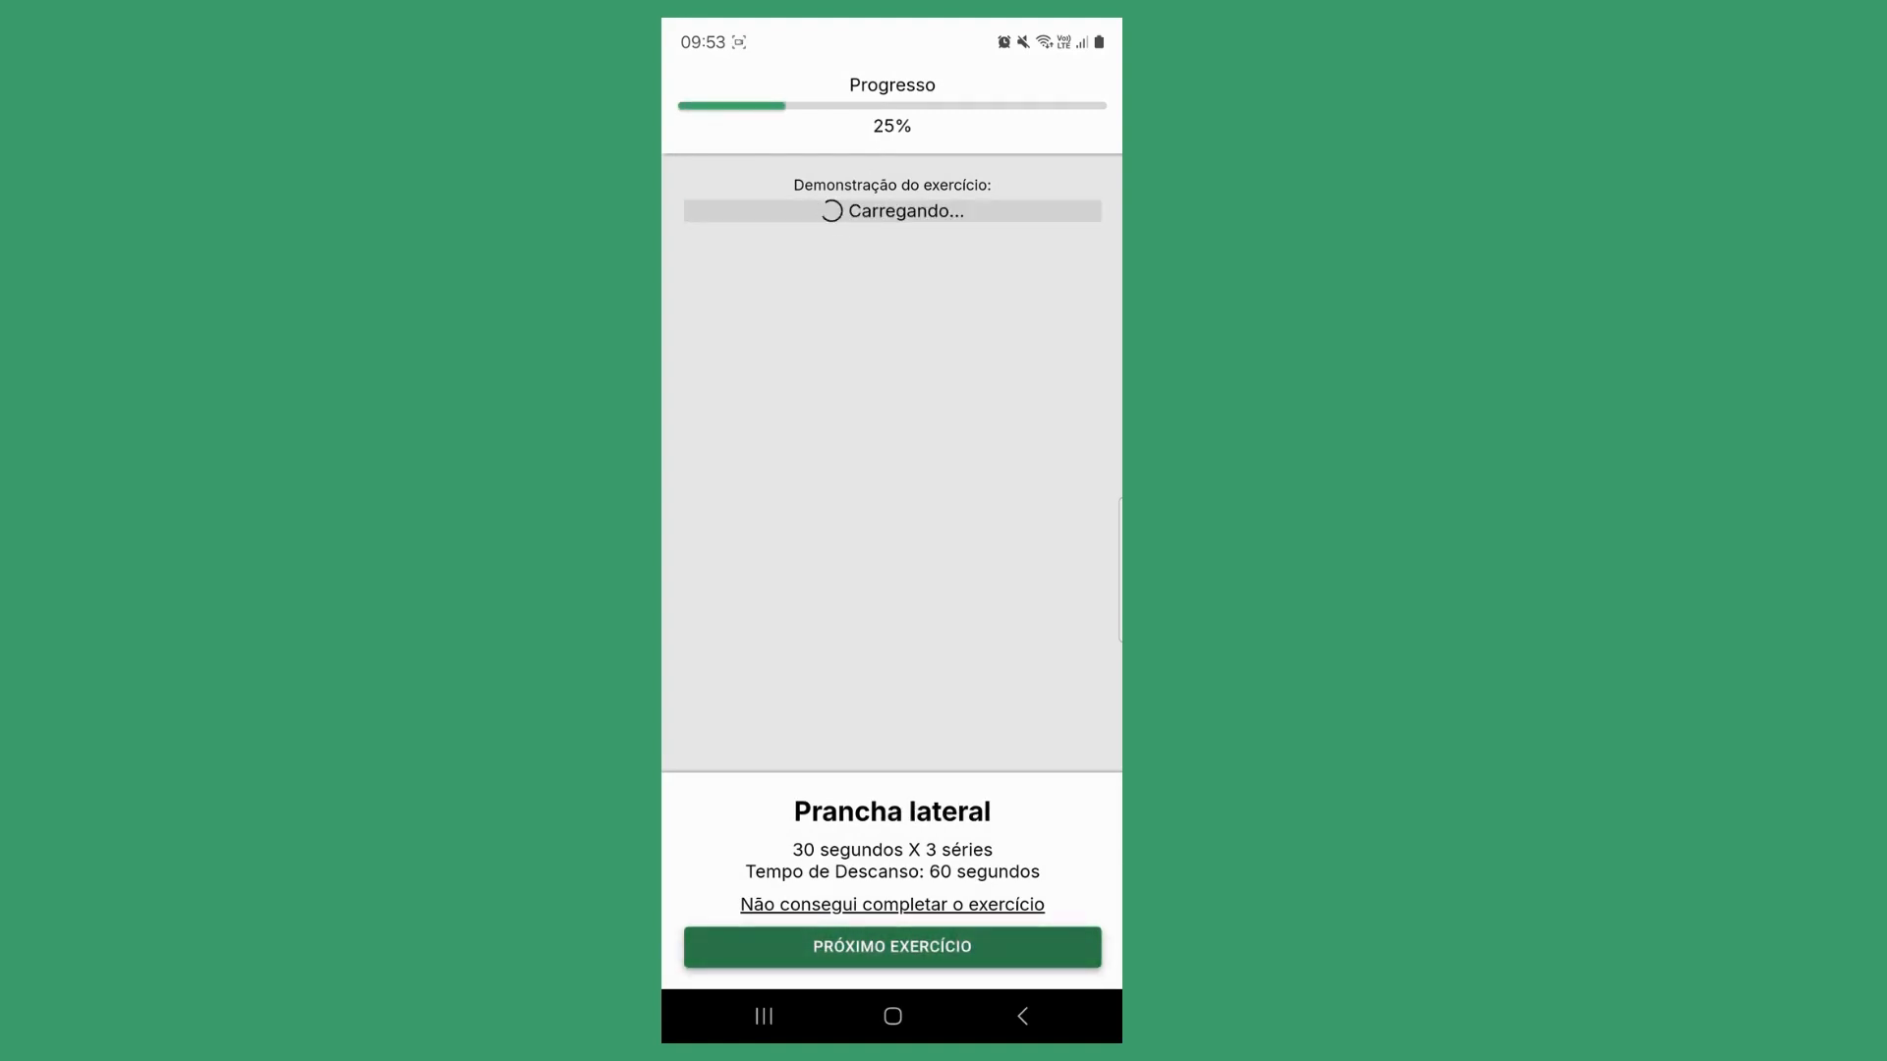
Report Prancha lateral as not completed, marking fear of the exercise, with the reason "Tenho medo de cair e me machucar"
left_click(992, 905)
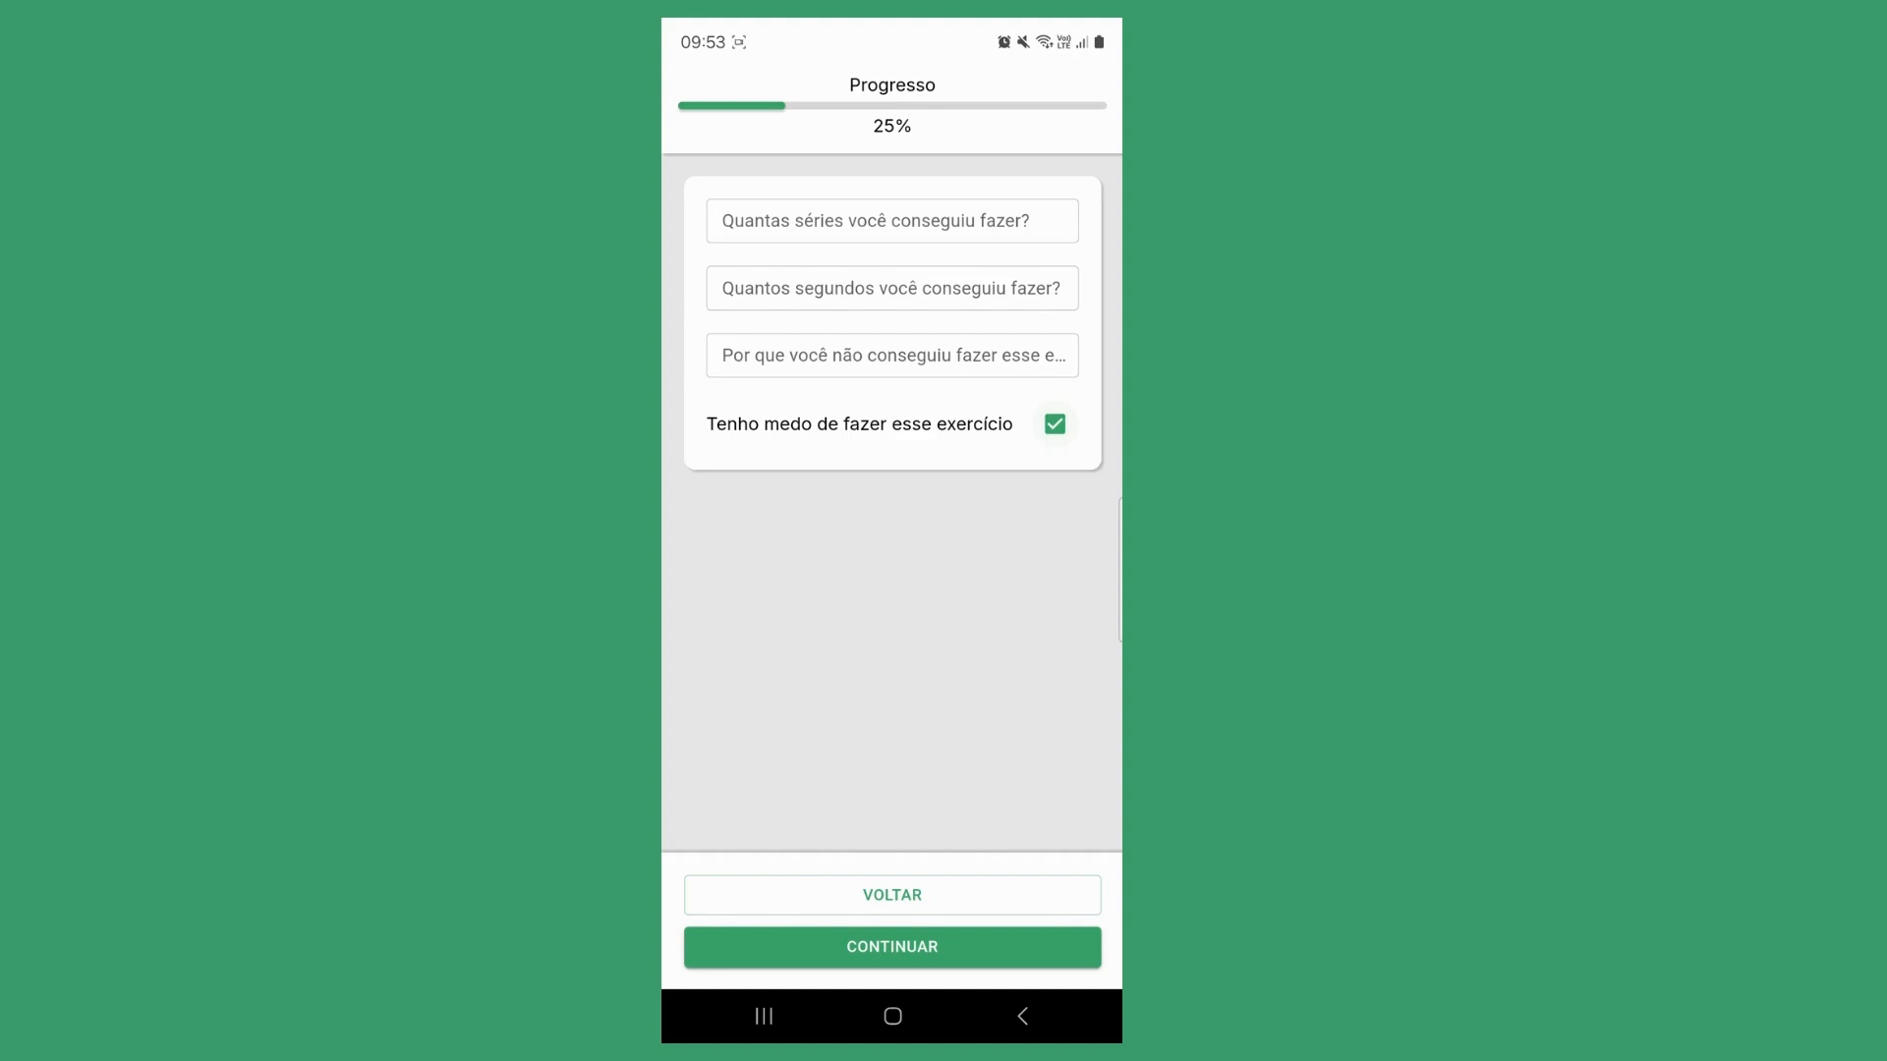
left_click(931, 952)
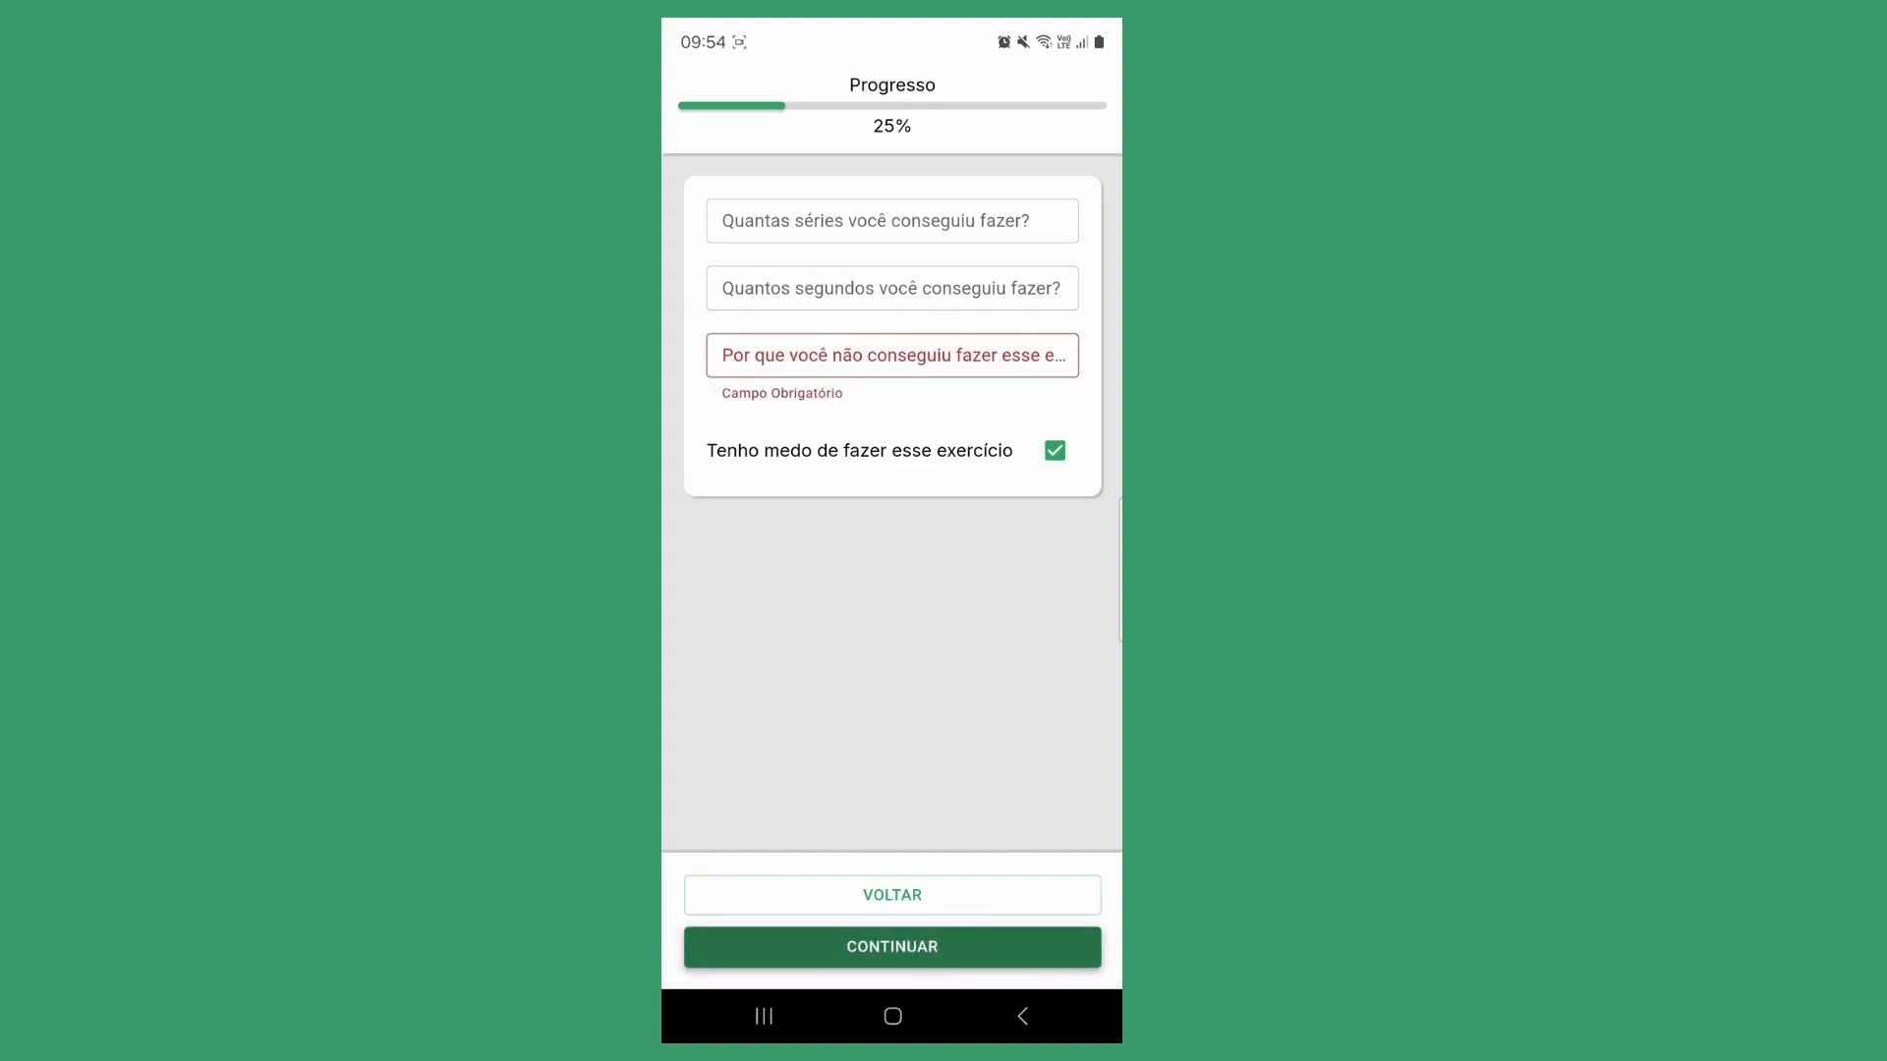
left_click(1034, 356)
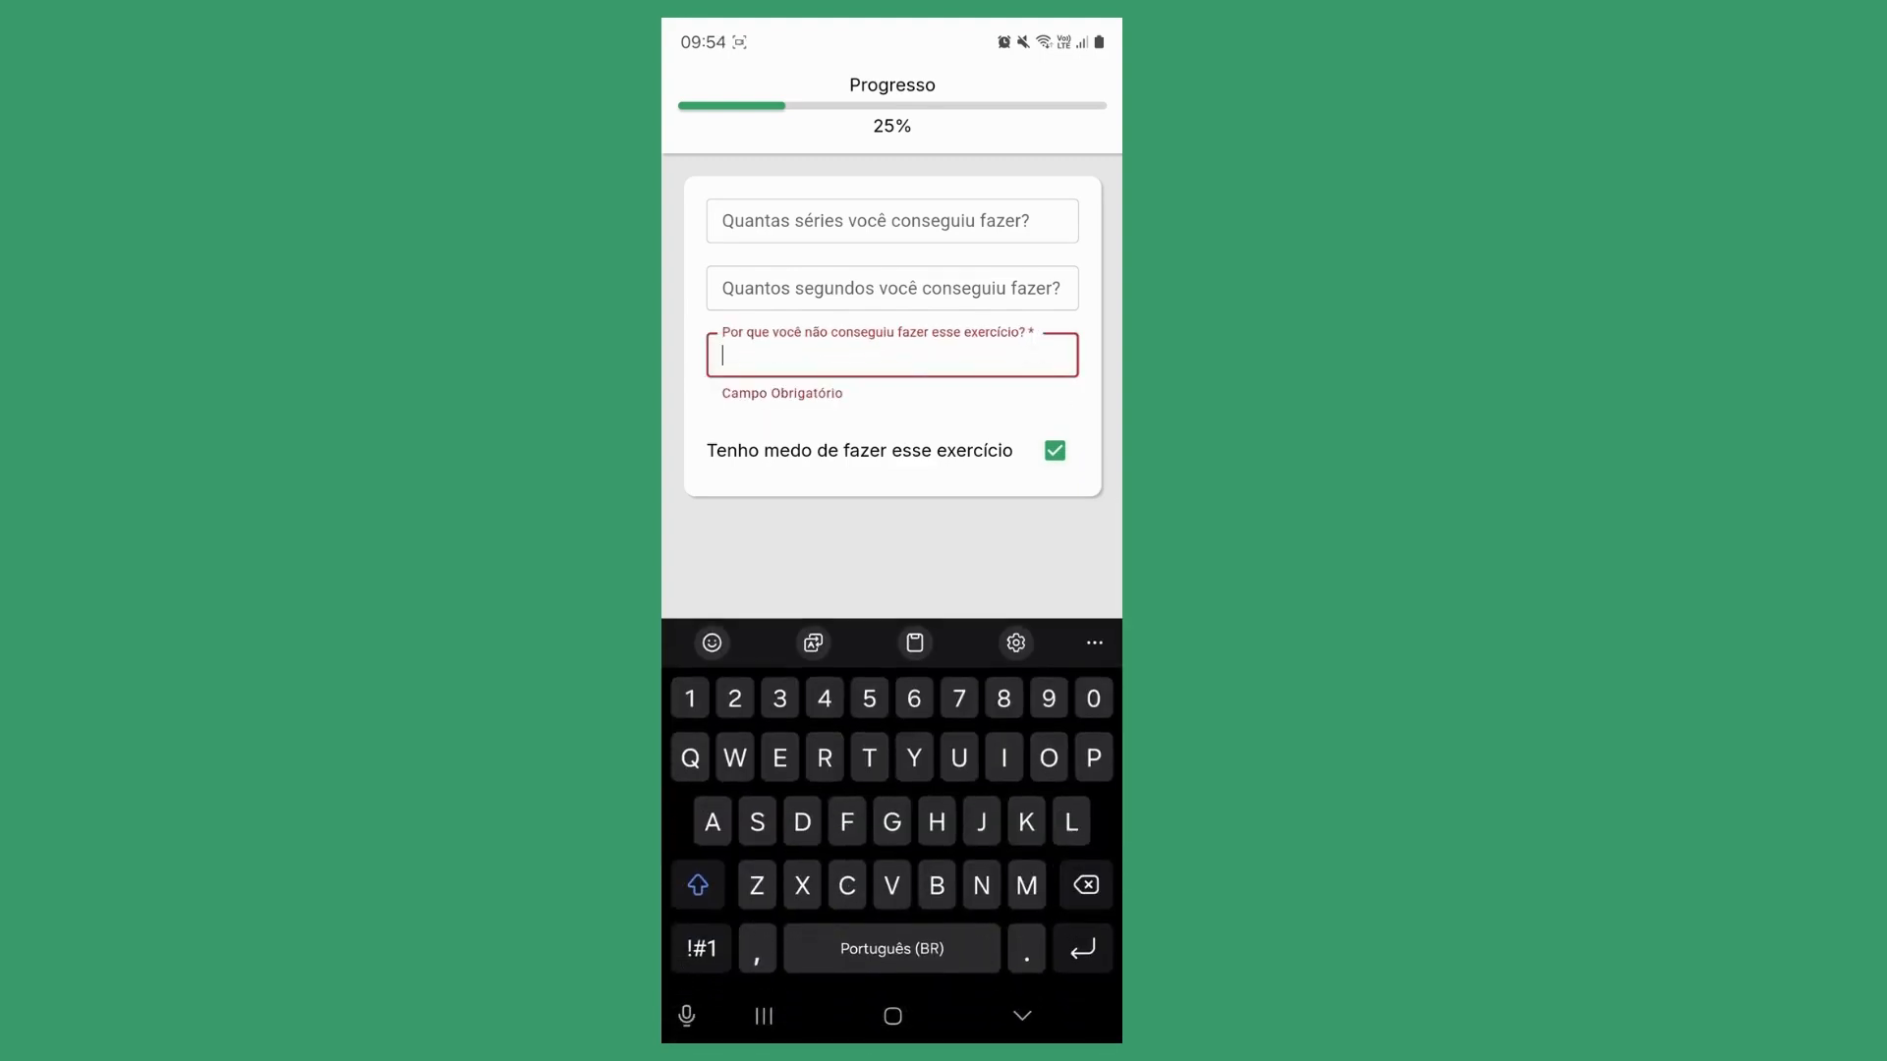
type("Tenho medo de cair e me machucar")
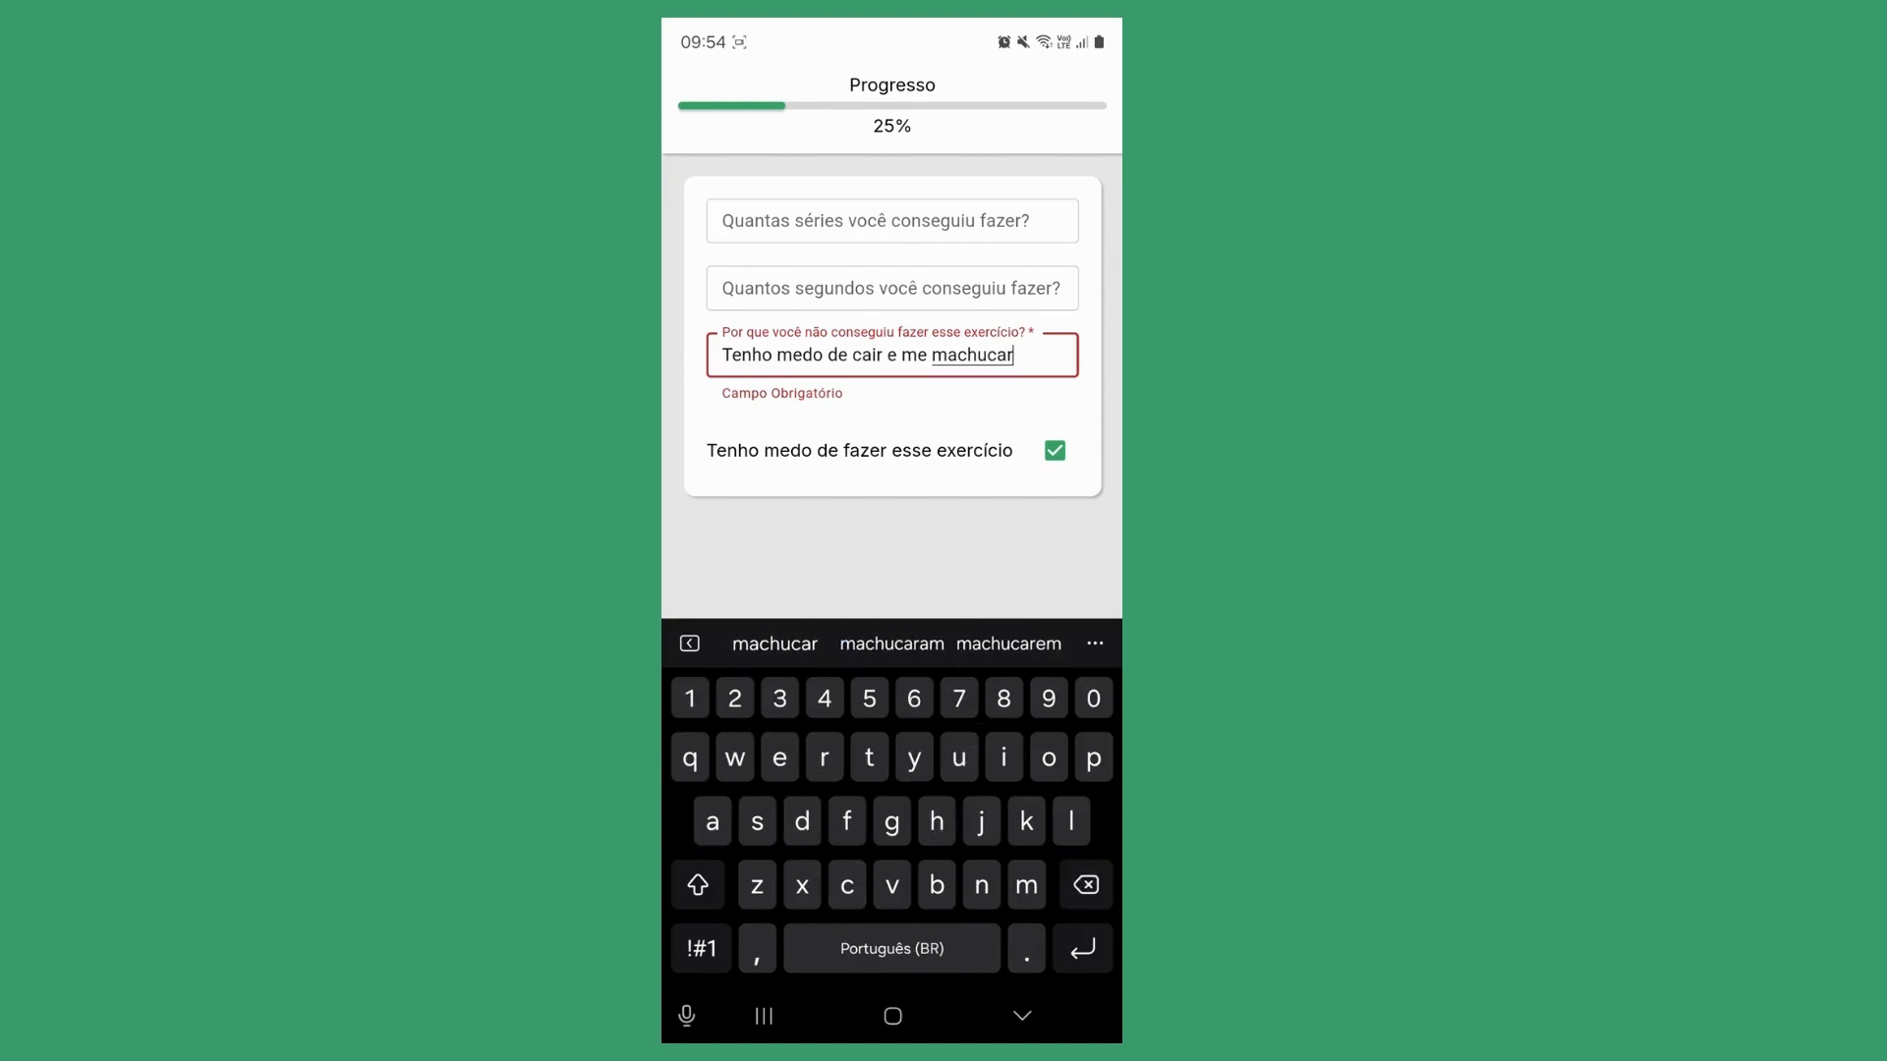
left_click(1022, 1016)
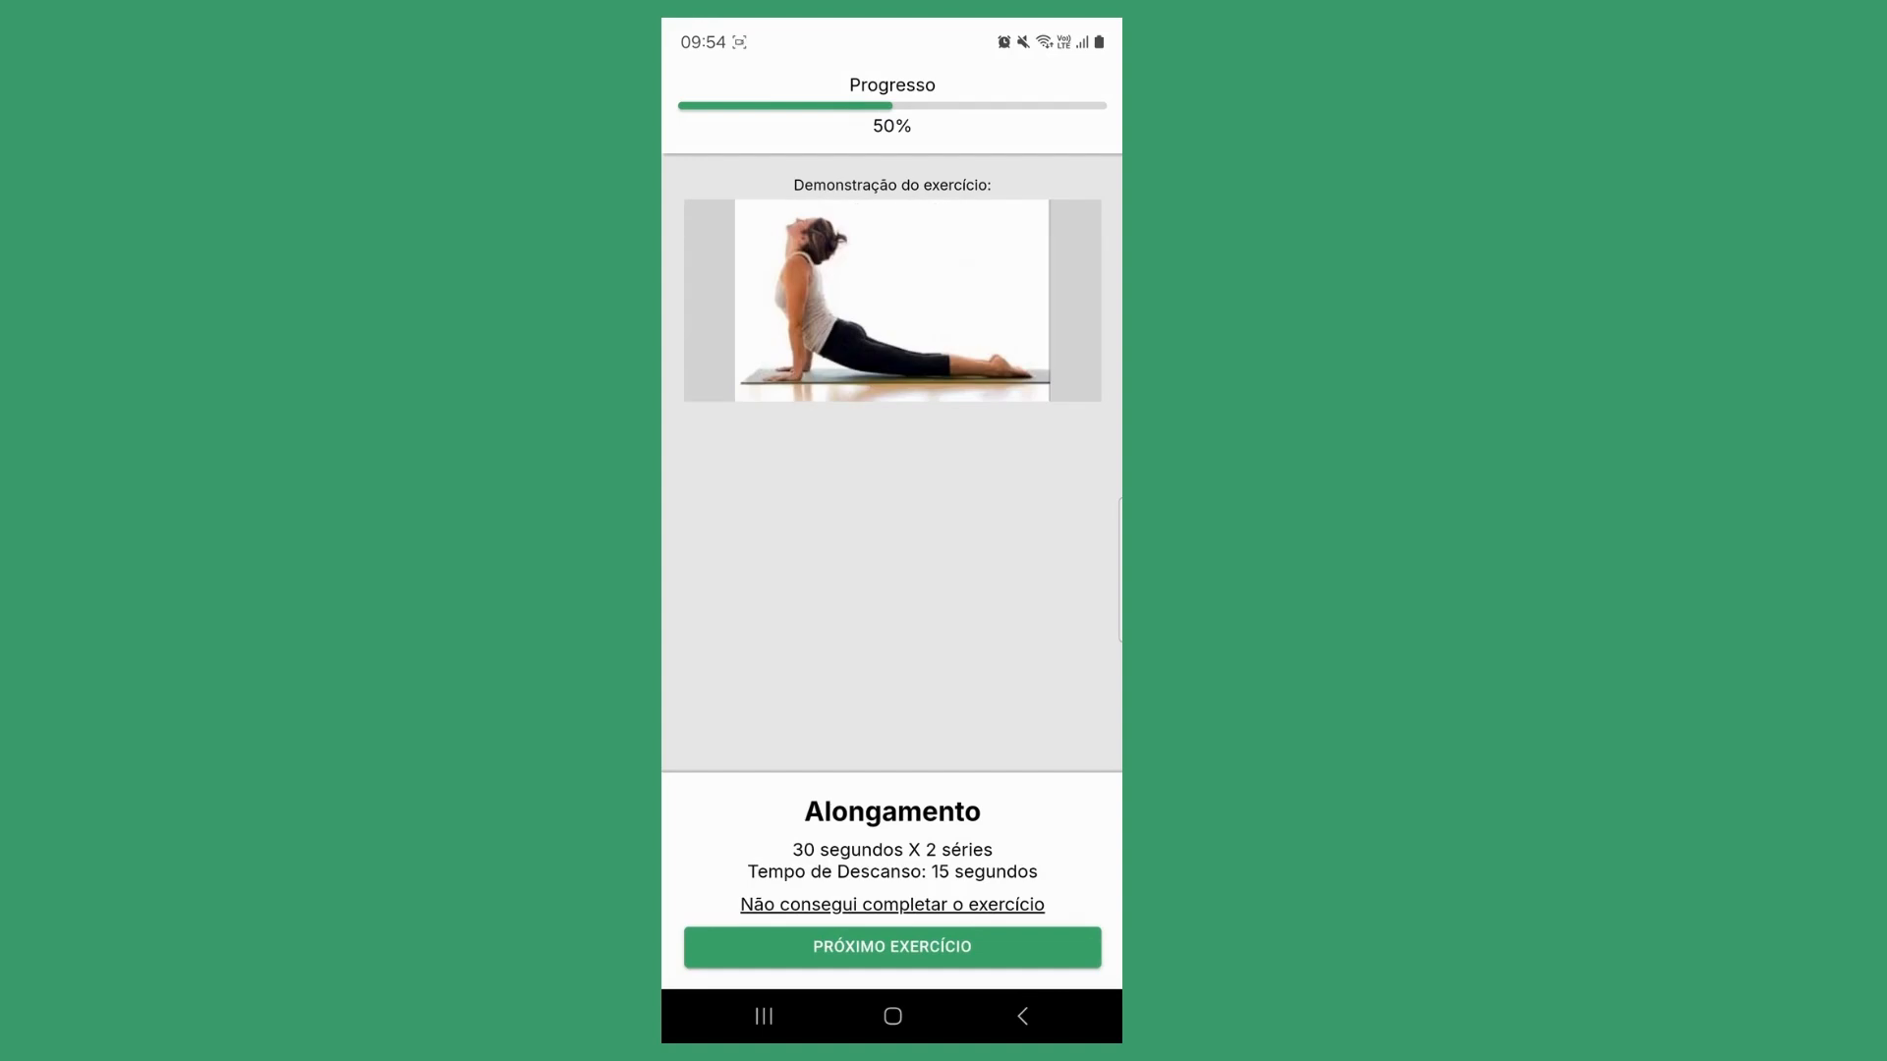
Complete the Alongamento exercise, rate the final pain as 1, Sem Dor, and finish the remote session
left_click(893, 946)
mouse_move(712, 486)
left_mouse_down()
mouse_move(783, 485)
mouse_move(748, 485)
left_mouse_up()
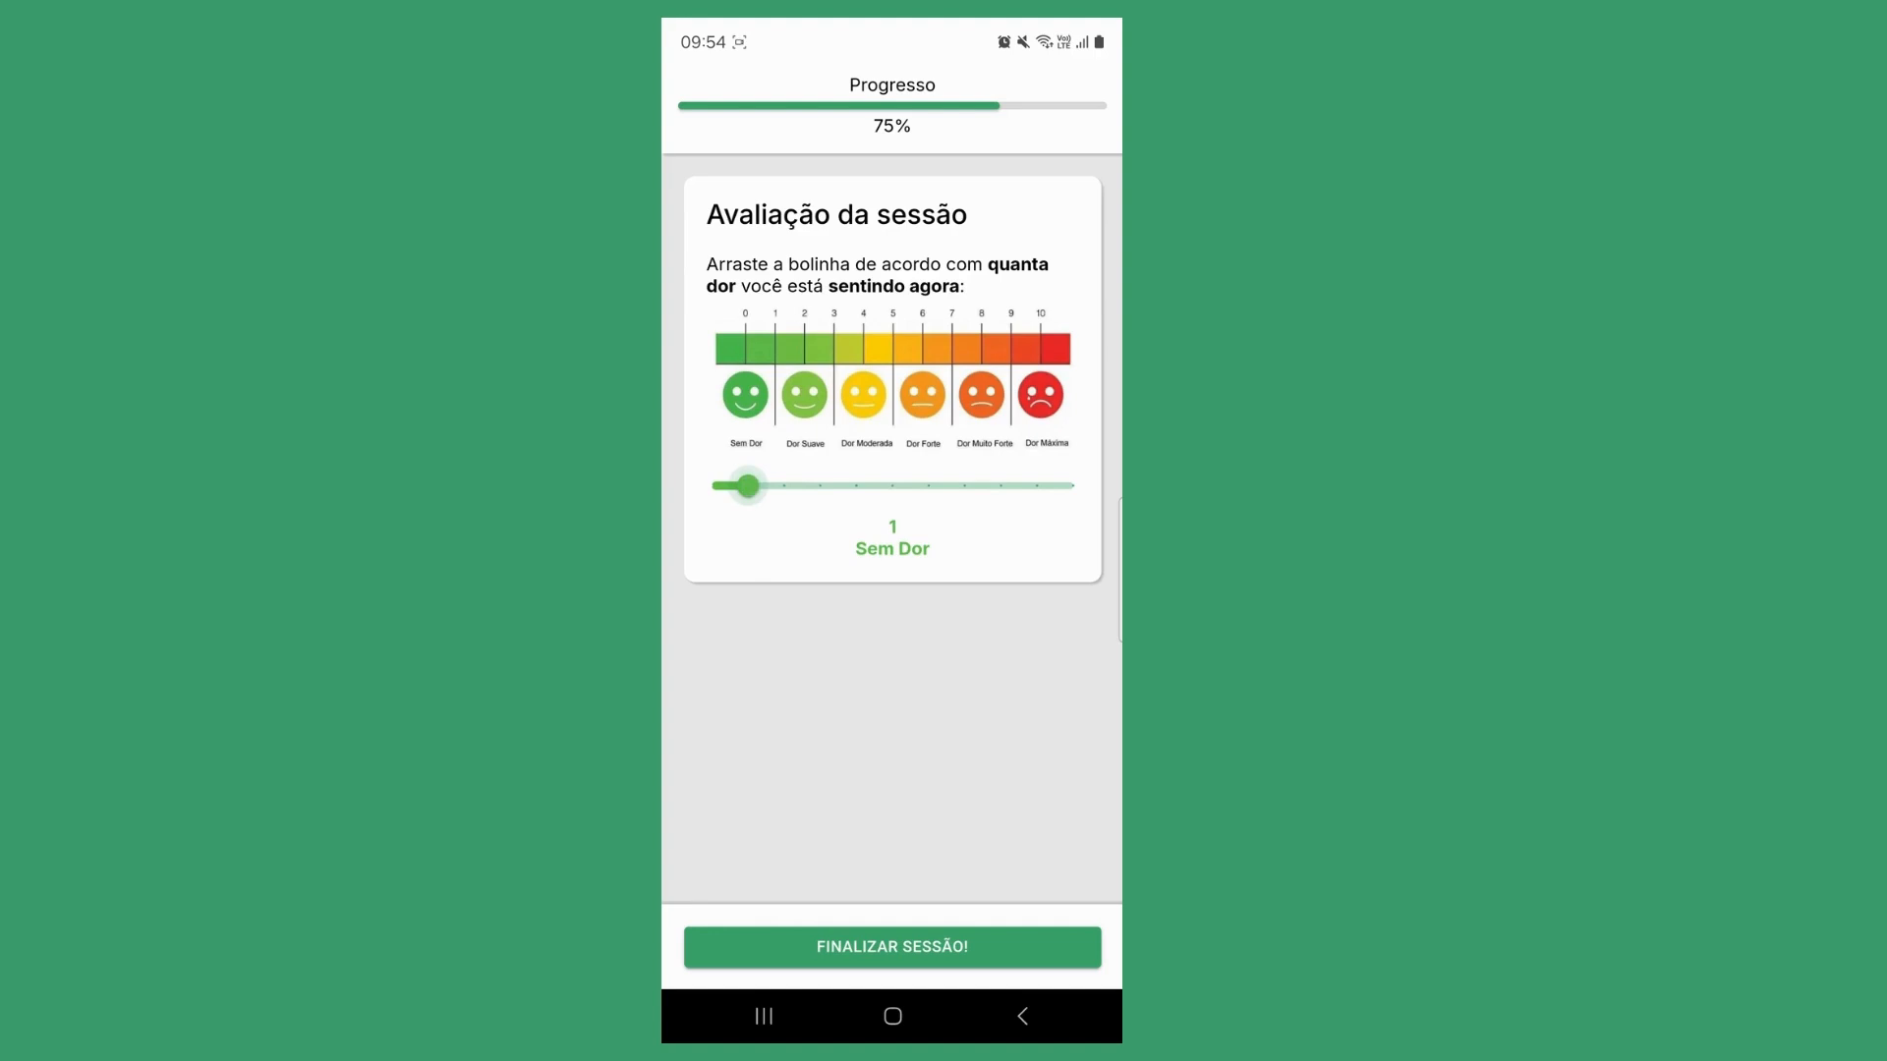
left_click(976, 945)
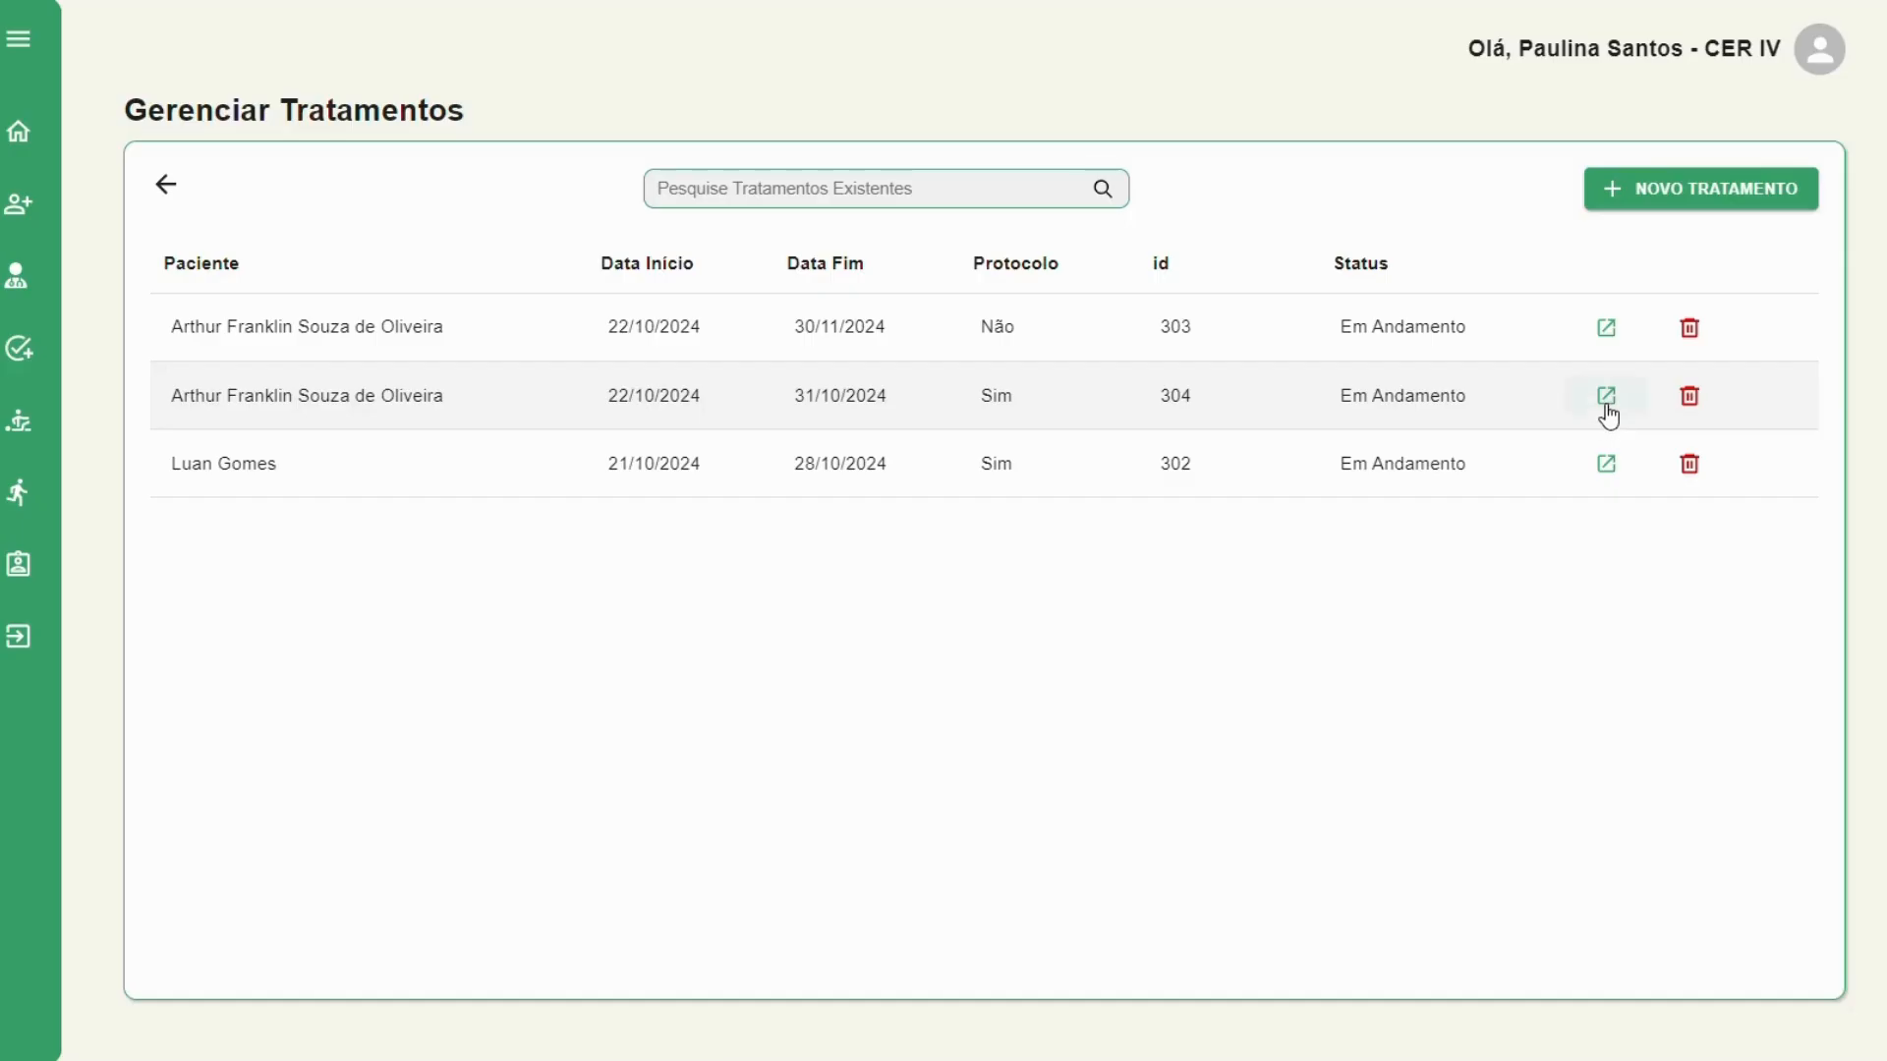
In the physiotherapist web app, open the reports of the treatment with protocol ending 31/10/2024 and generate an EVA graph with EVA Inicial and EVA Final
left_click(1606, 397)
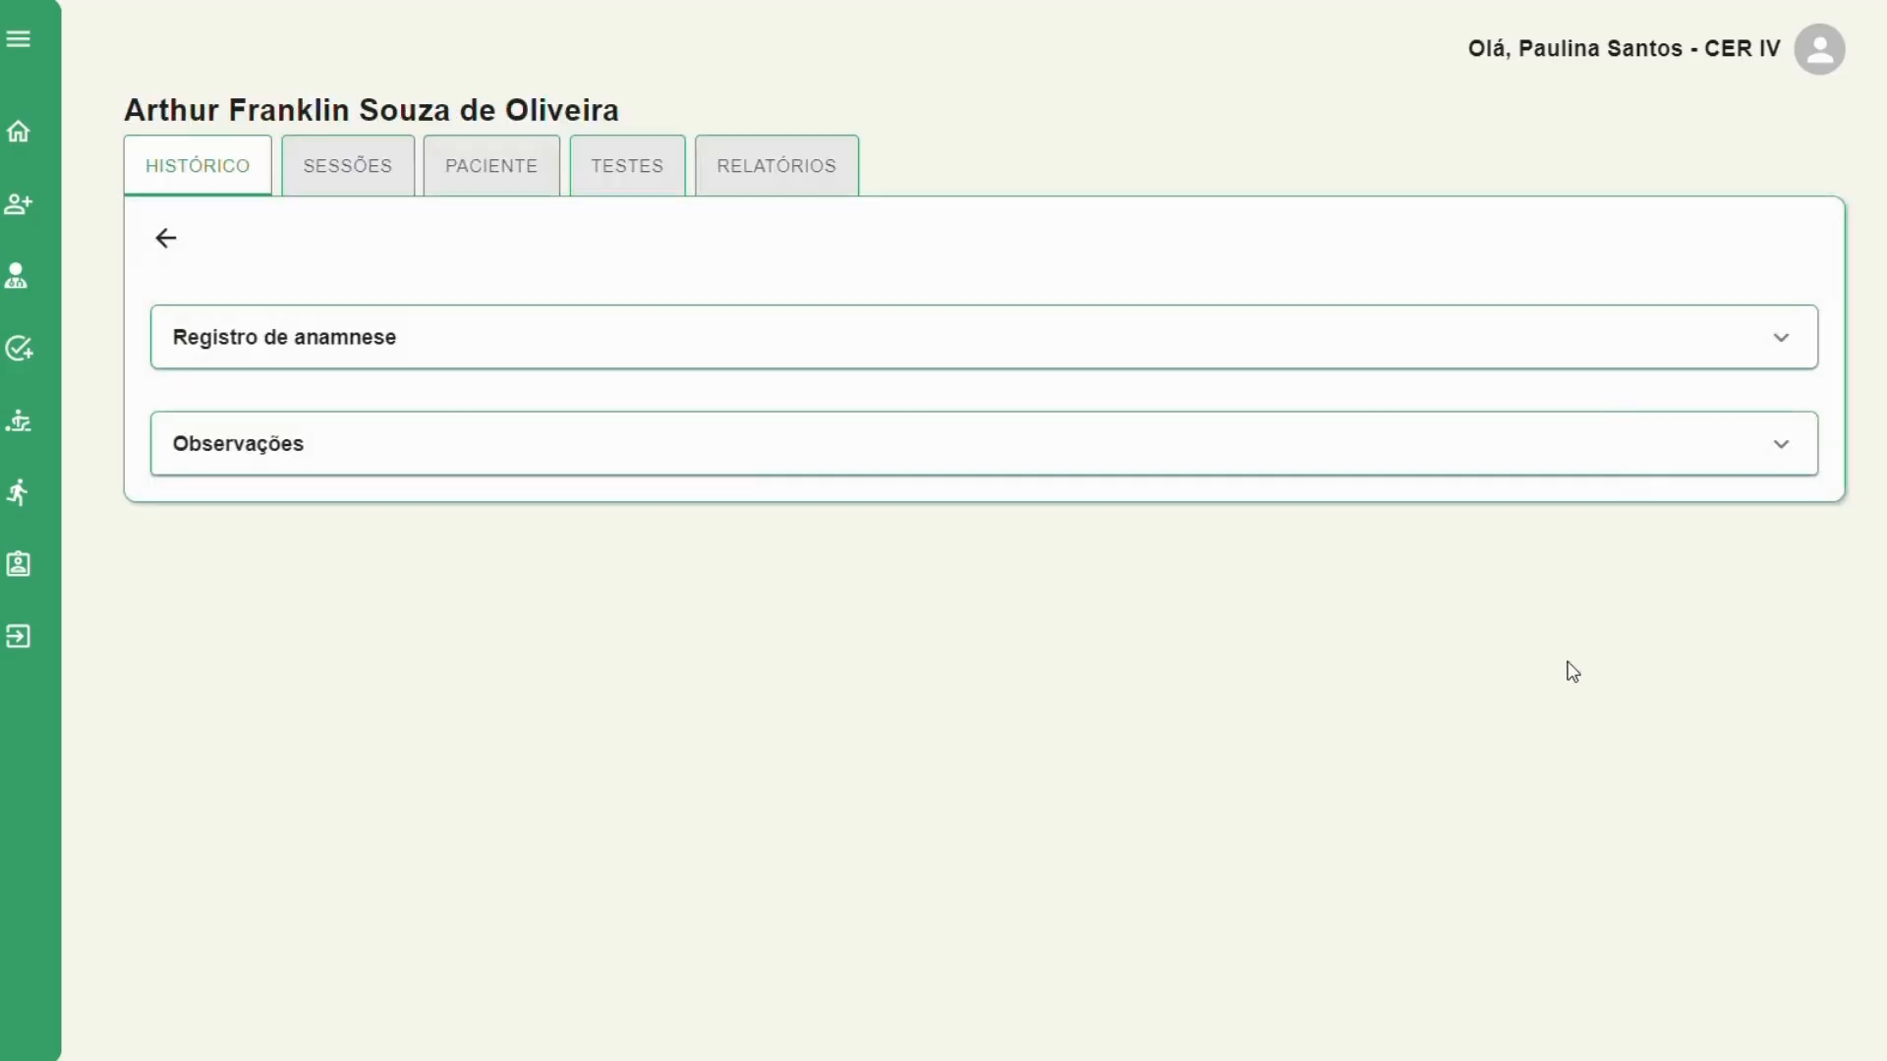
left_click(762, 187)
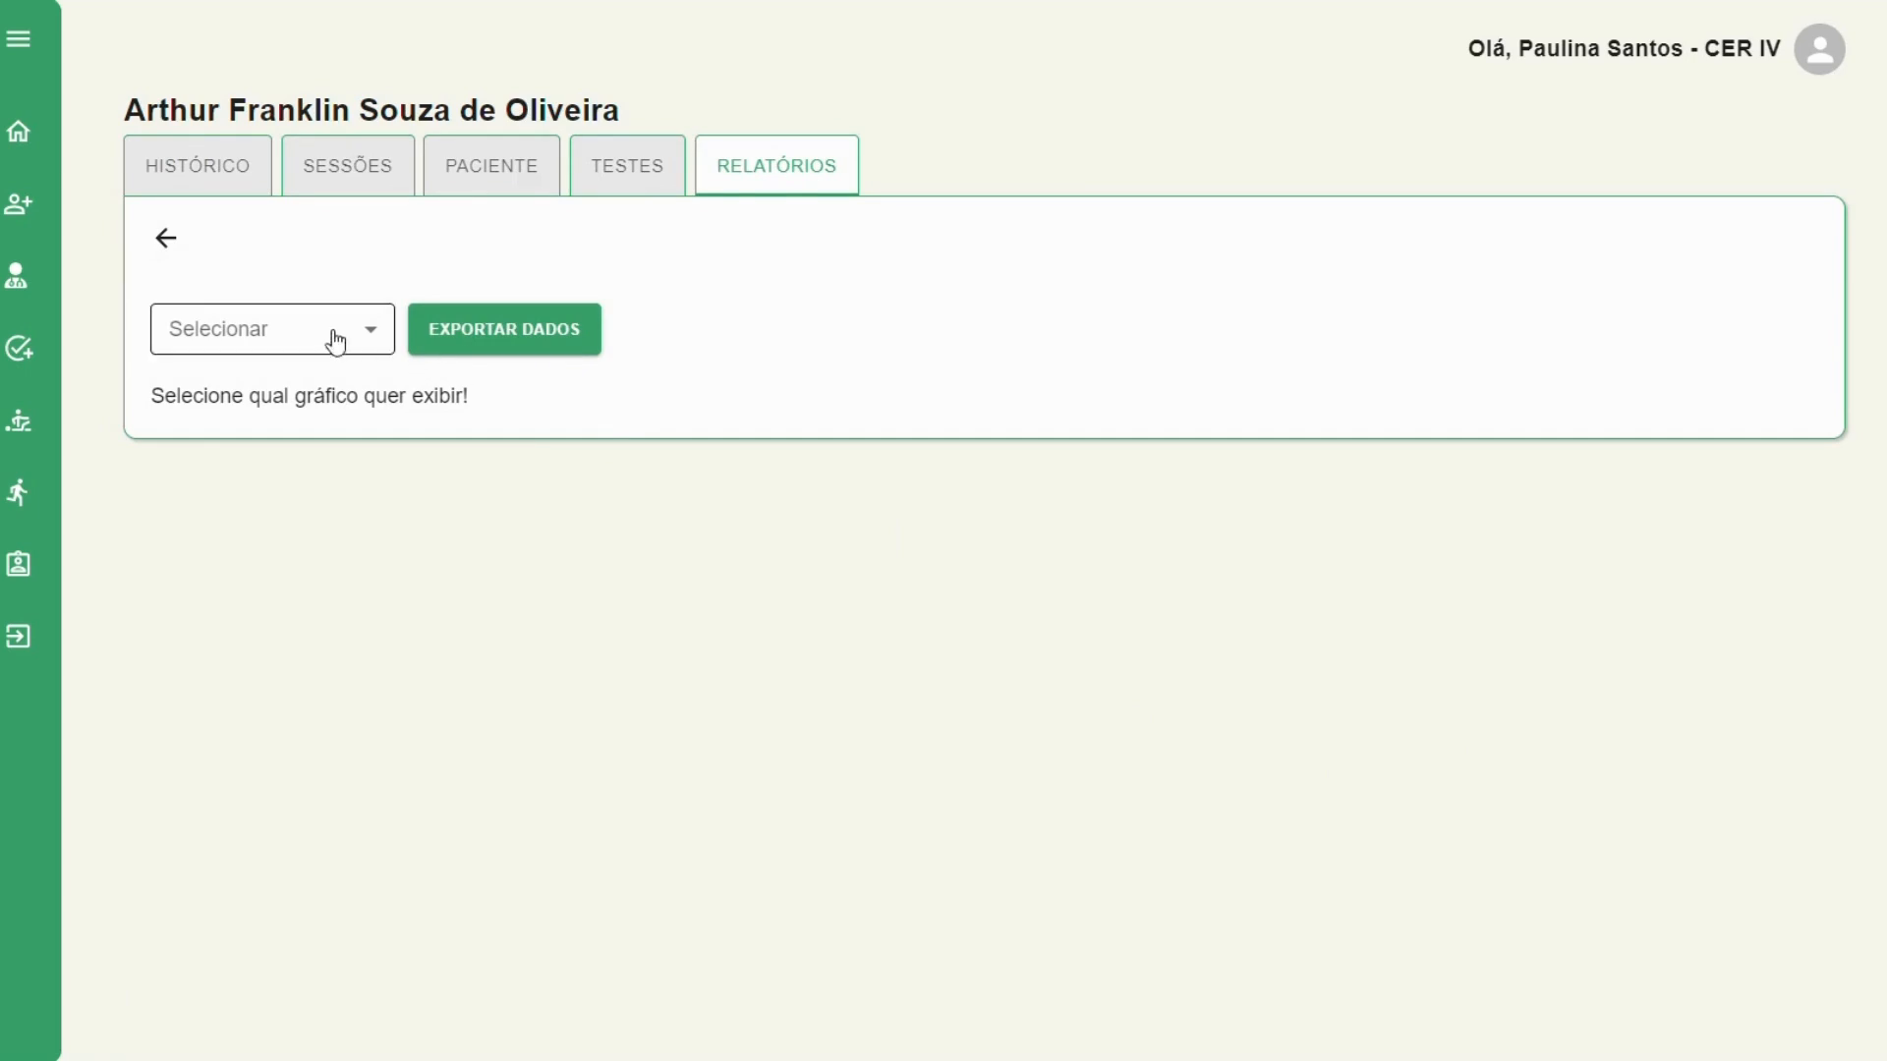
left_click(335, 343)
left_click(131, 393)
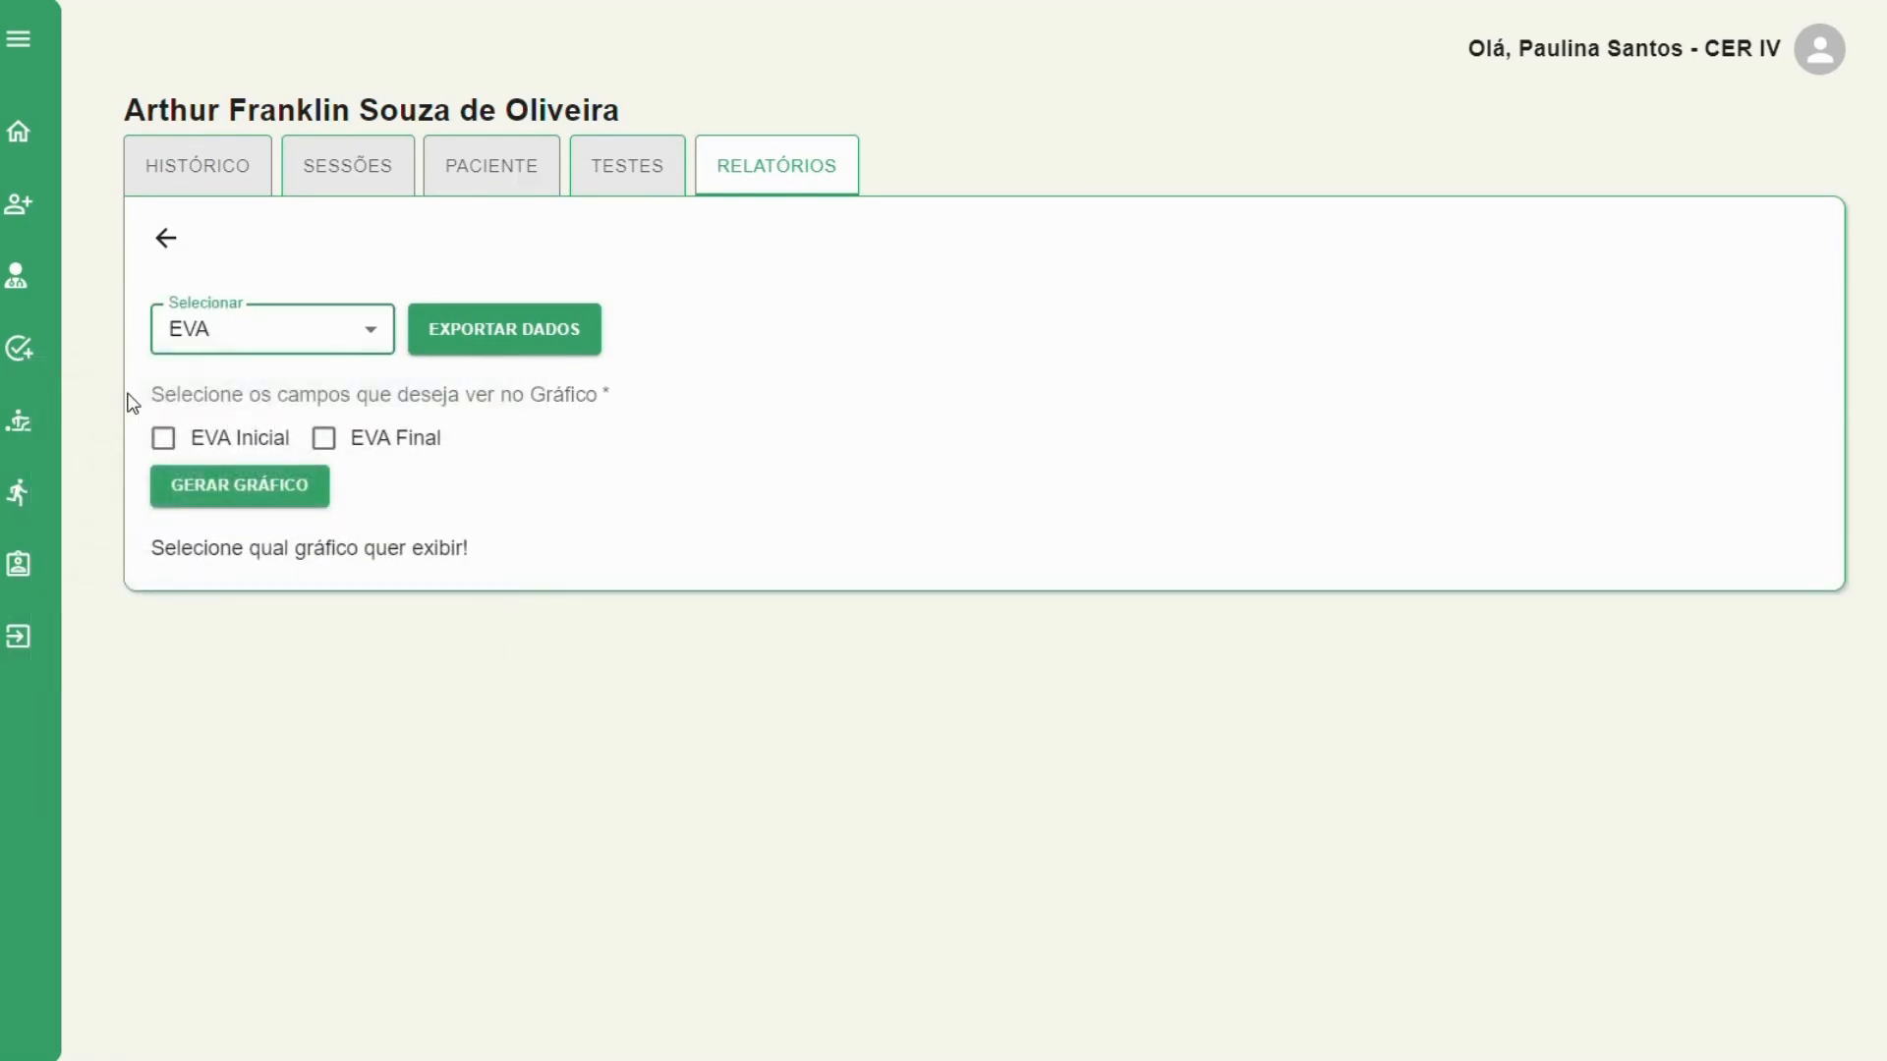
left_click(197, 438)
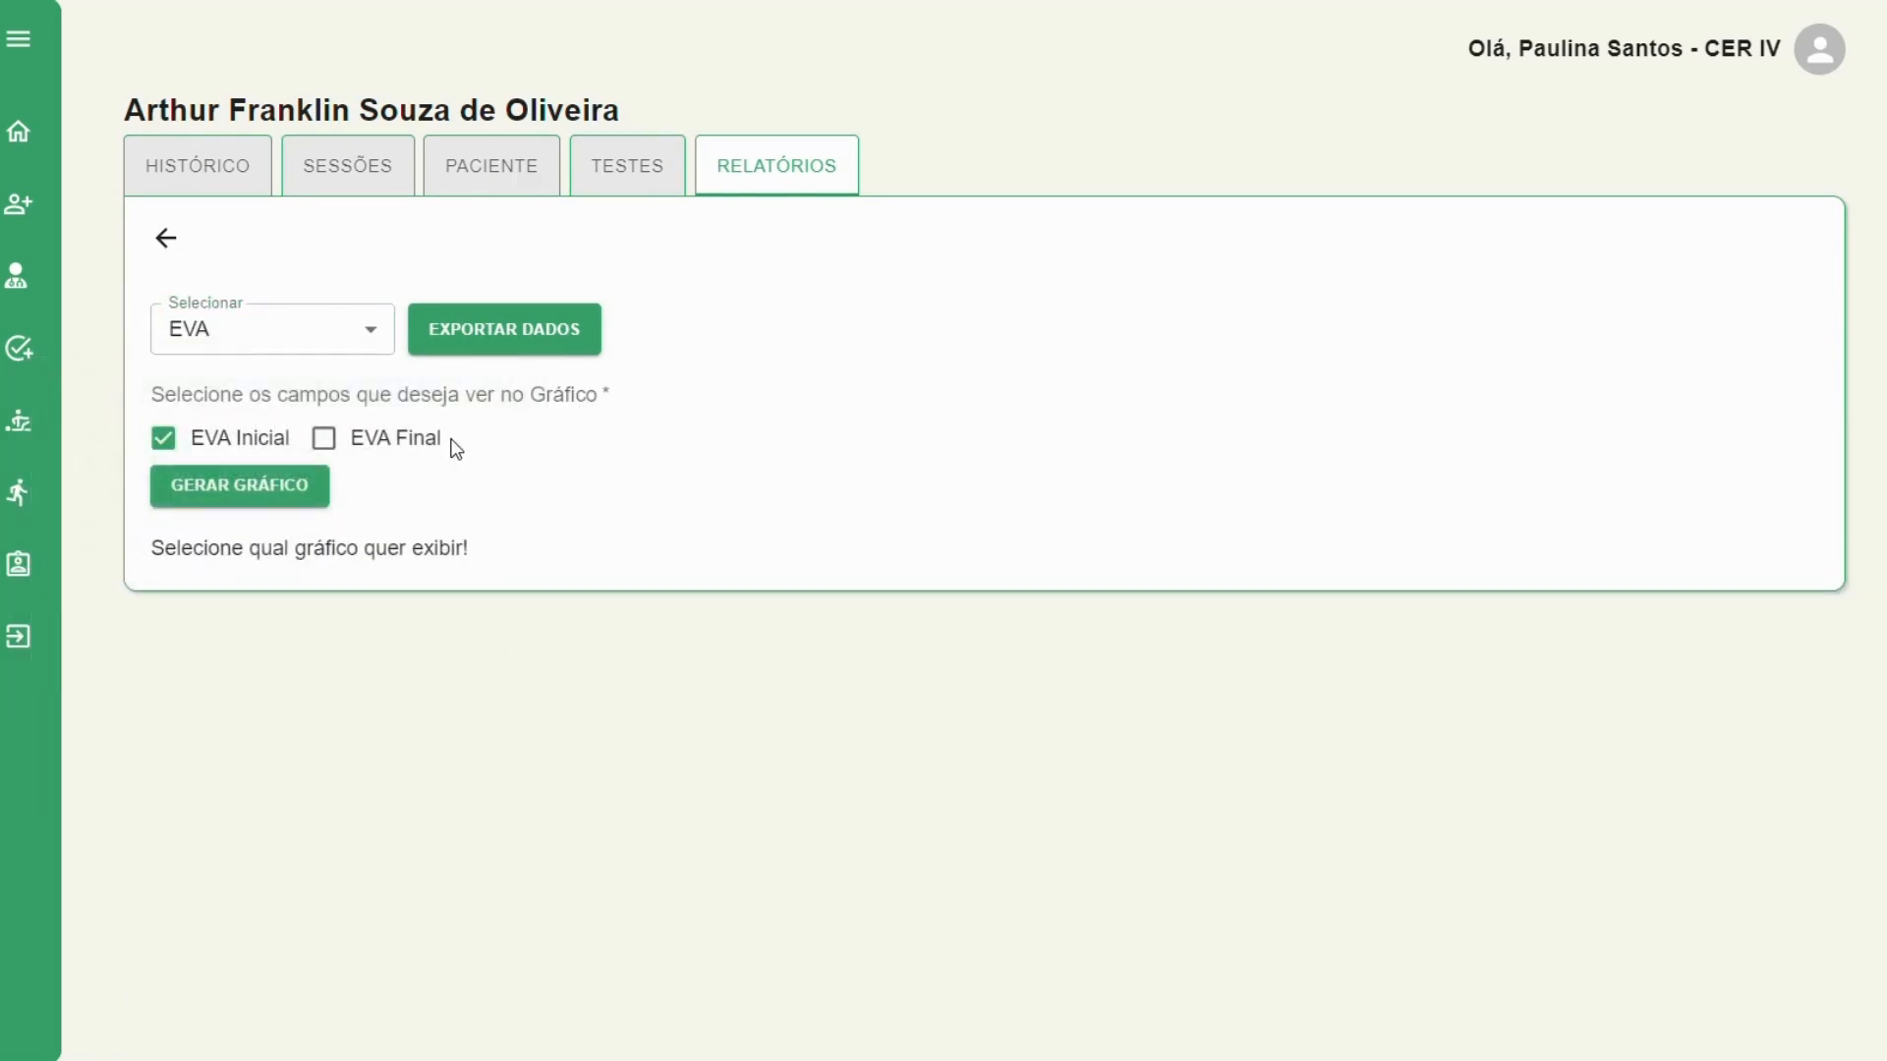
left_click(413, 450)
left_click(248, 491)
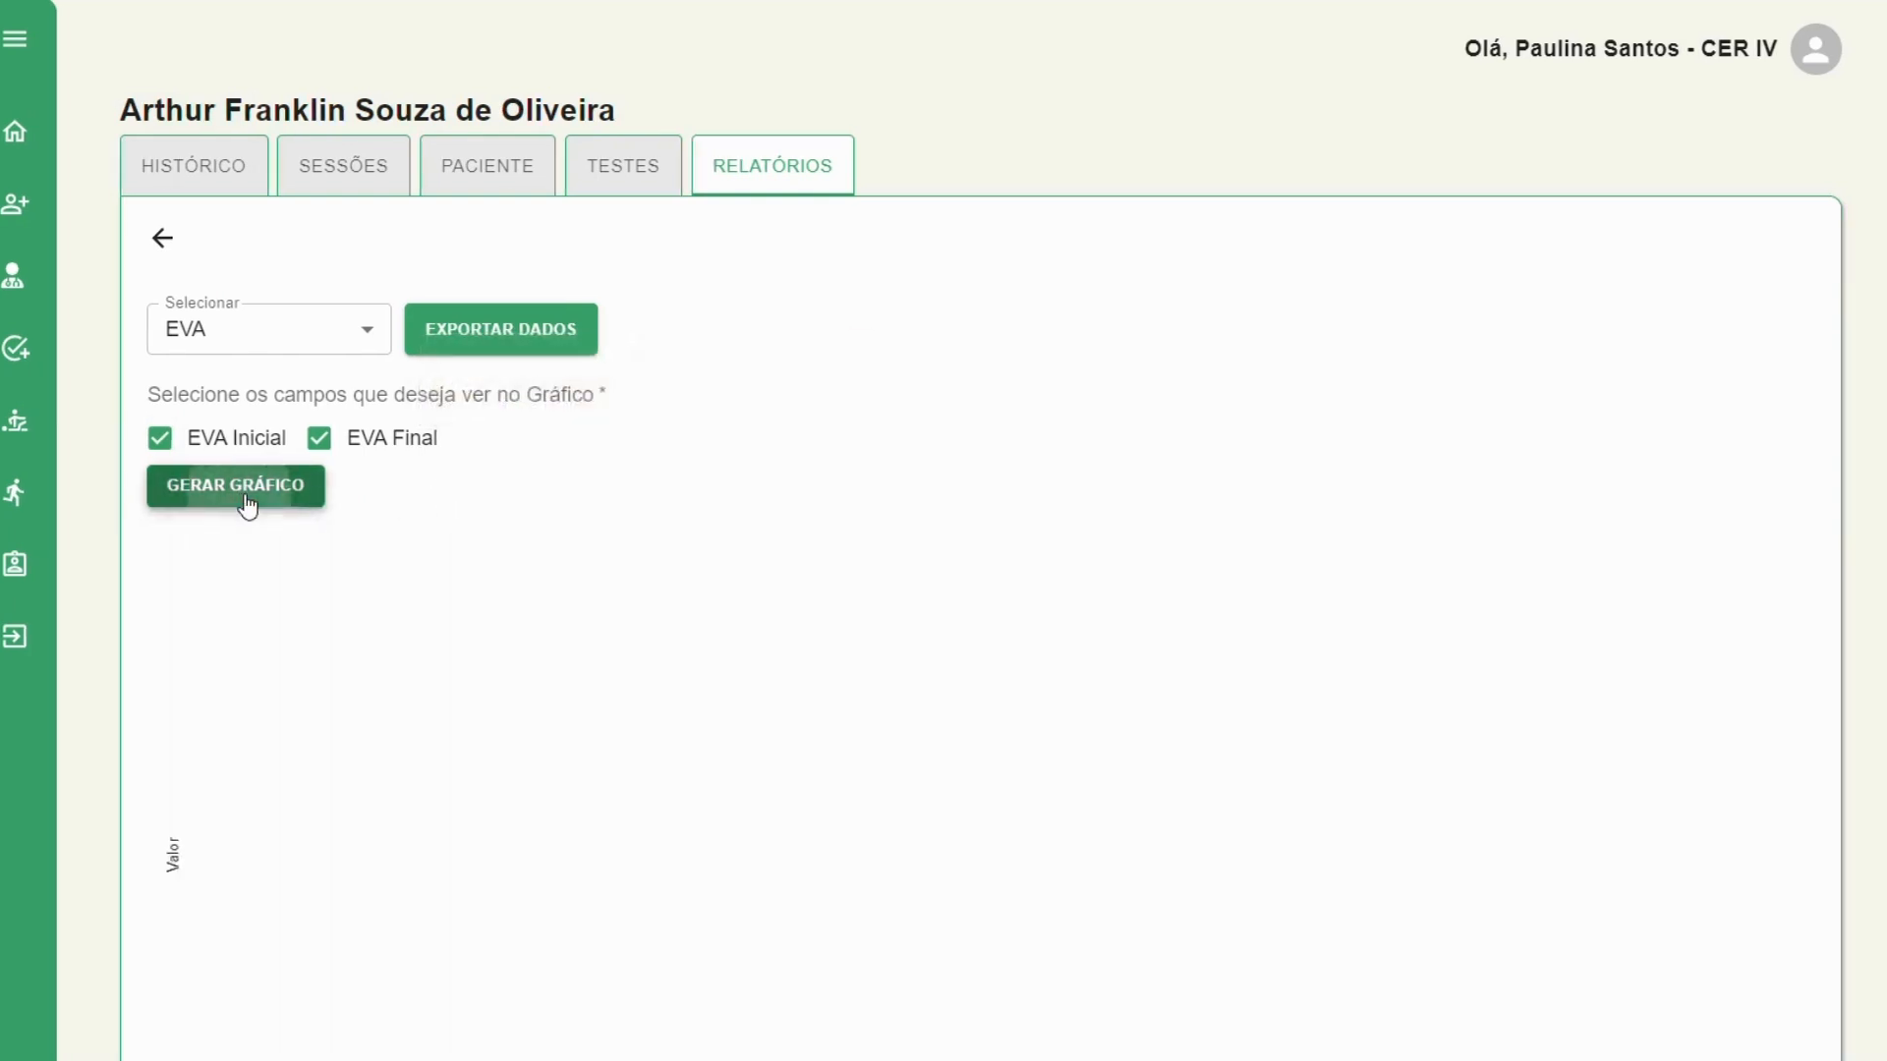
scroll(452, 599, "down", 1)
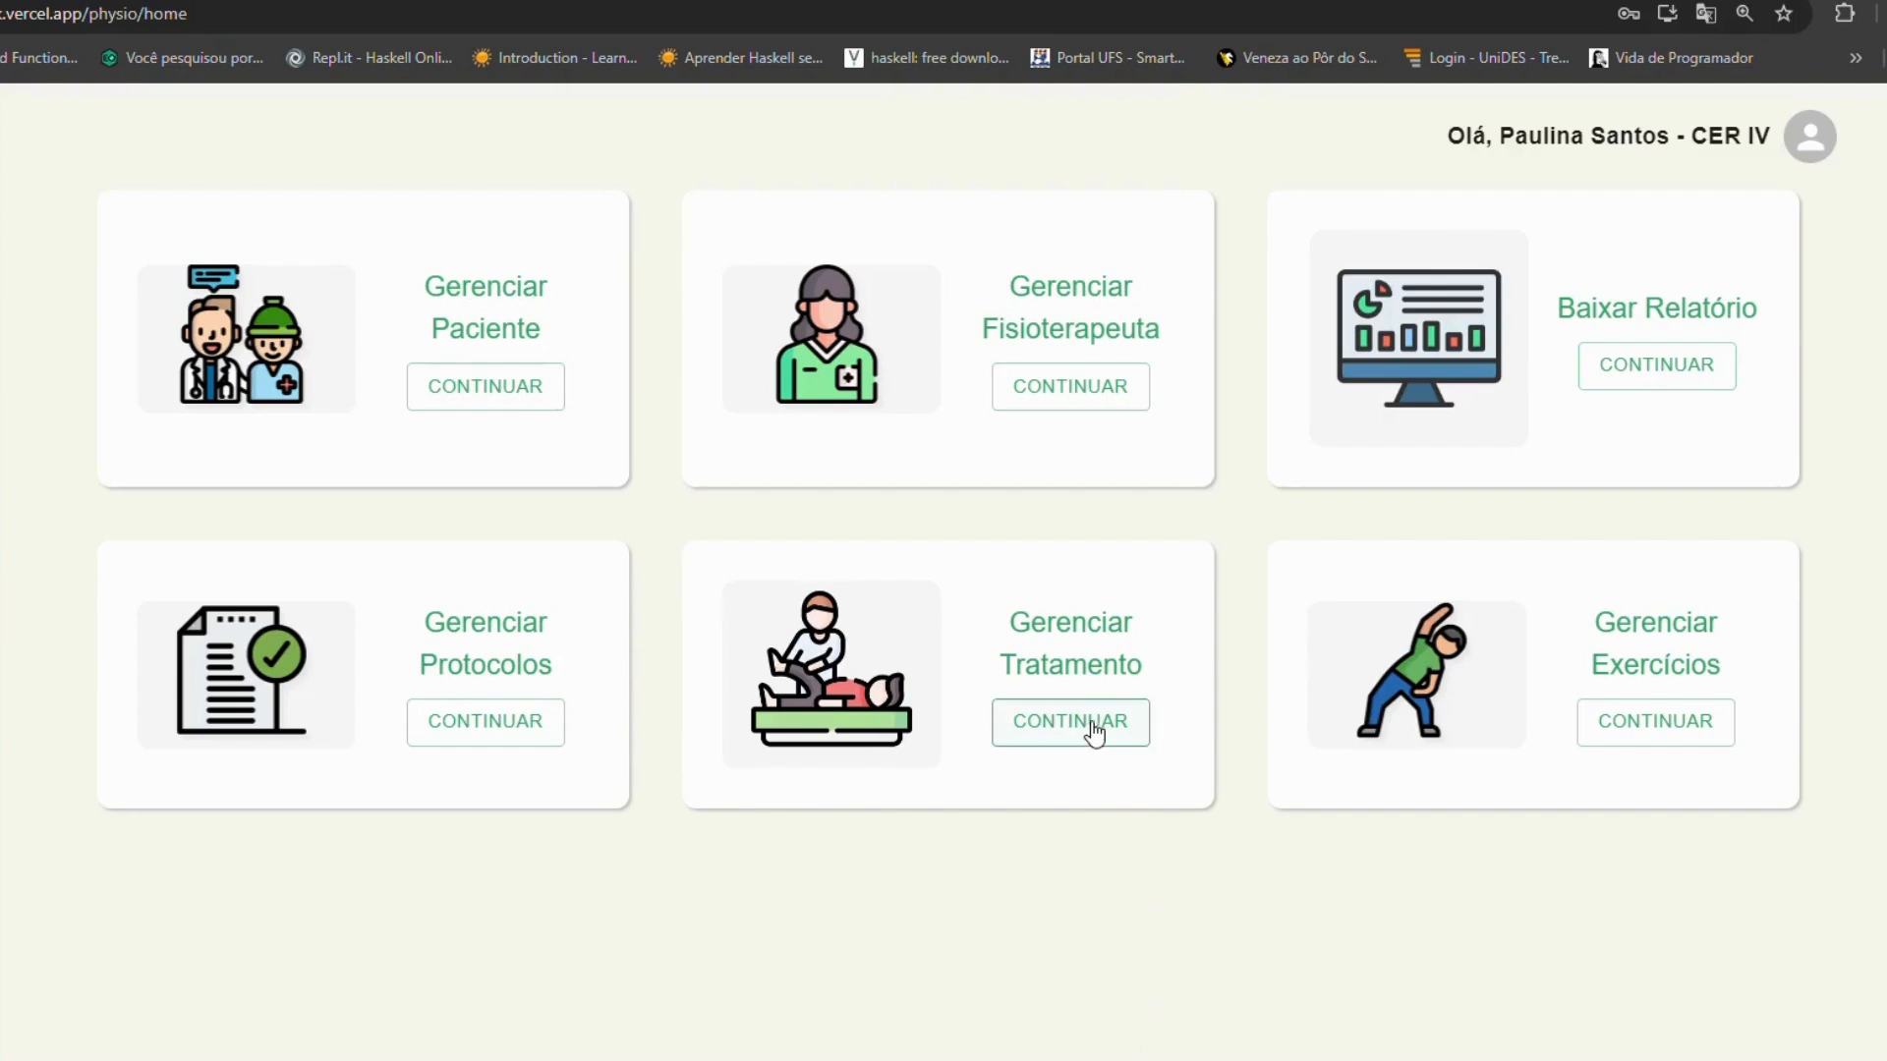
Reopen the treatment with protocol ending 31/10/2024 and export its report data
left_click(1094, 732)
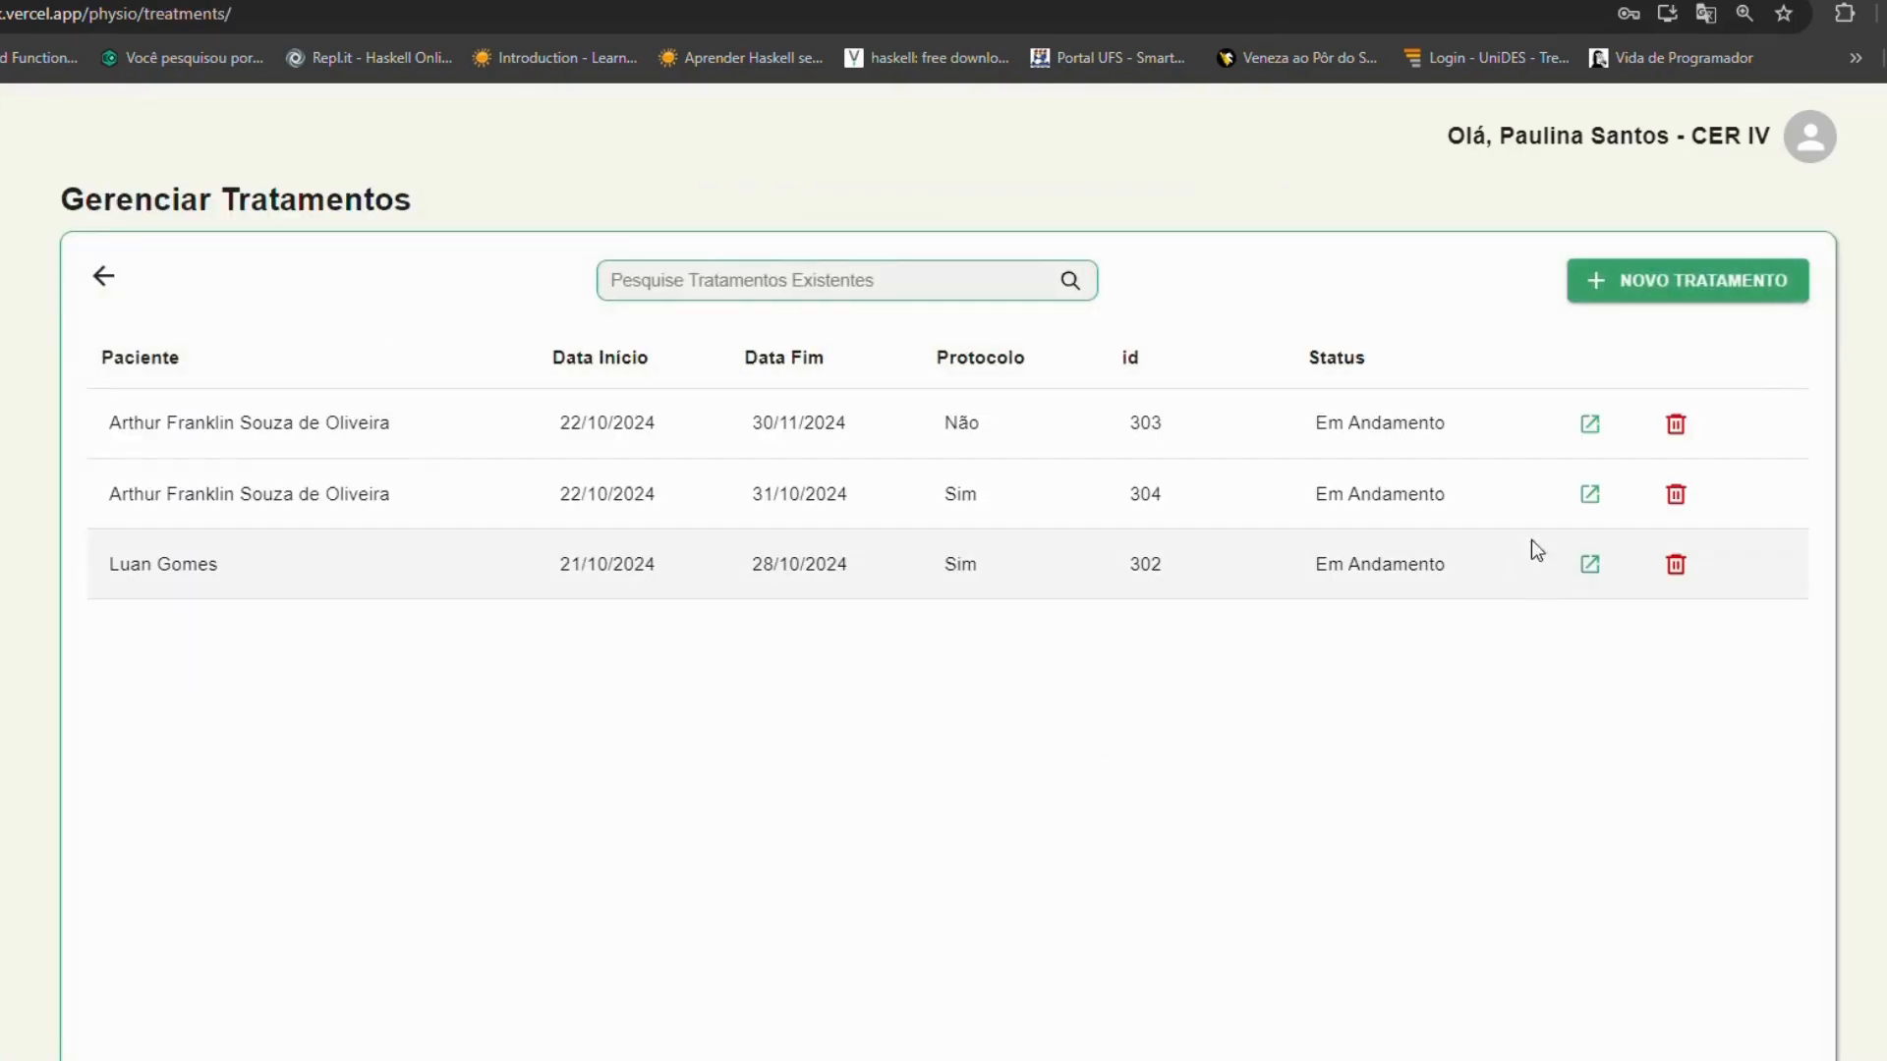
left_click(1586, 493)
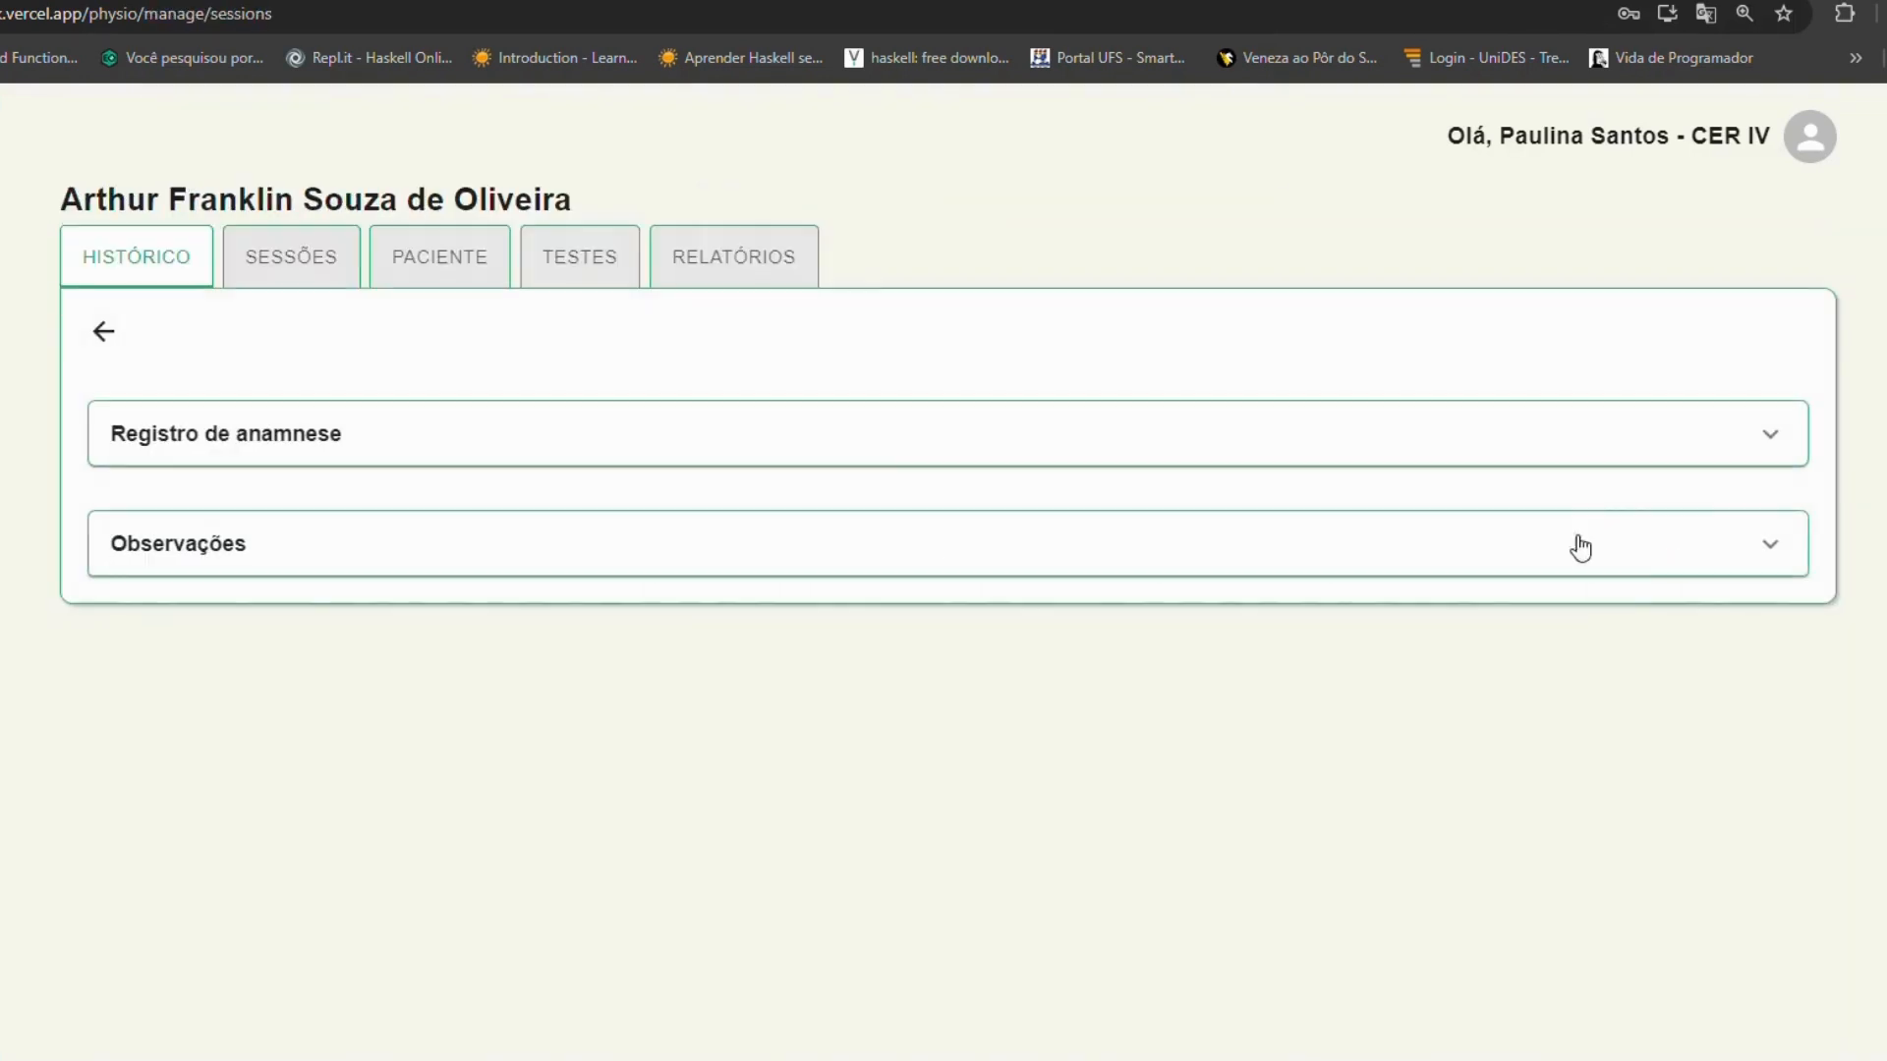
left_click(759, 275)
left_click(453, 430)
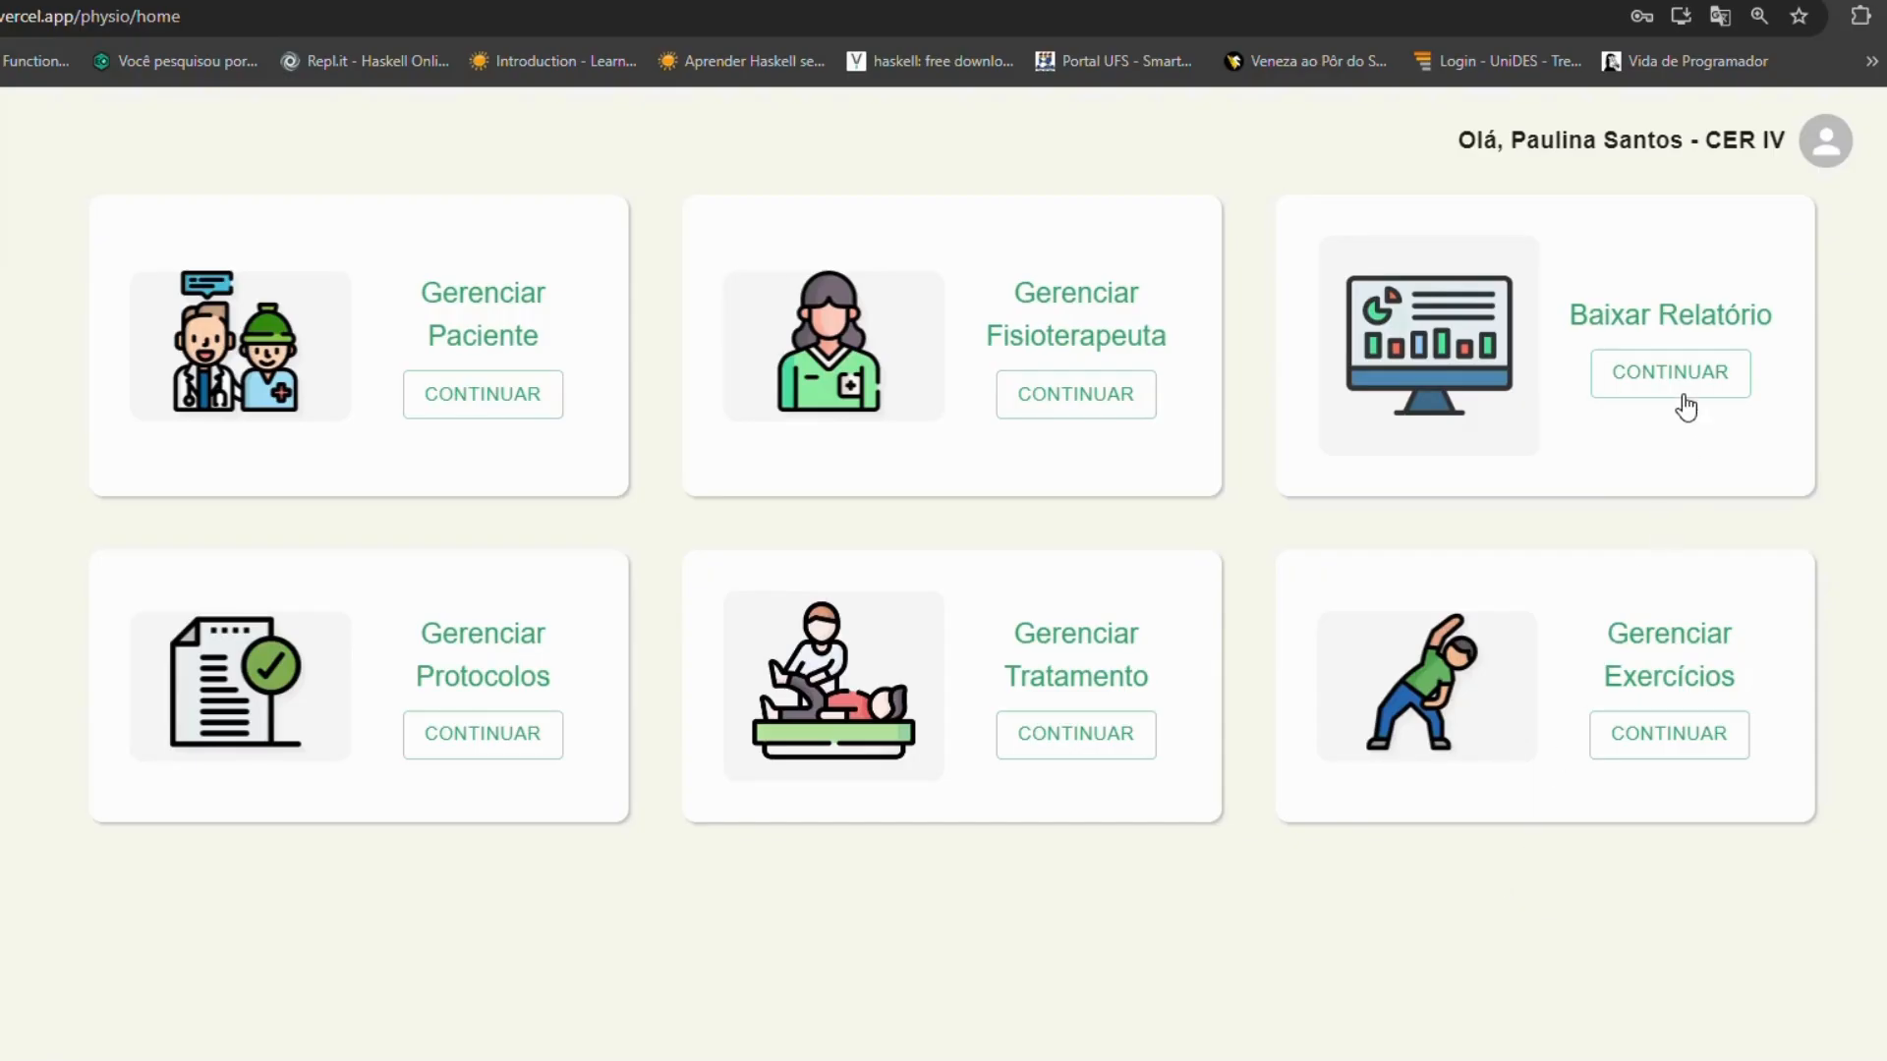
Download the general report from 22/10/2024 to 31/10/2024, with excluded treatments included
left_click(1682, 386)
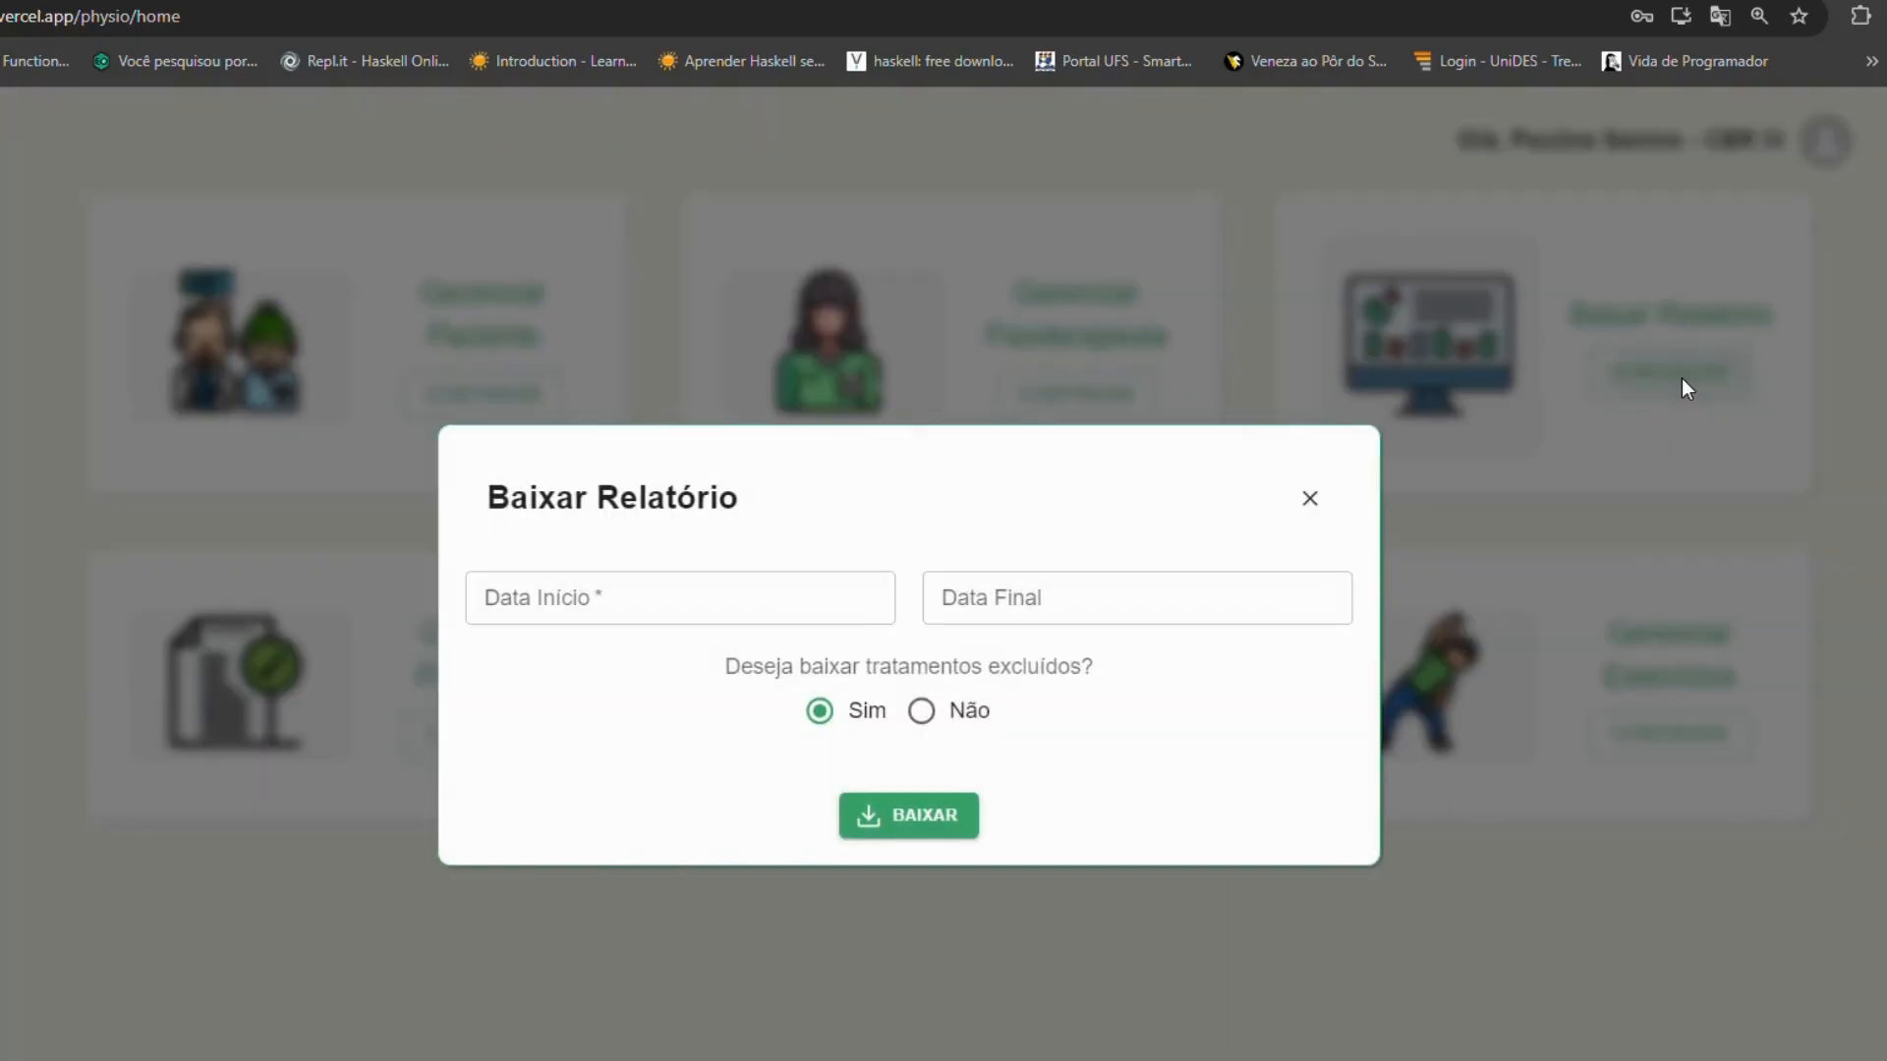
left_click(667, 602)
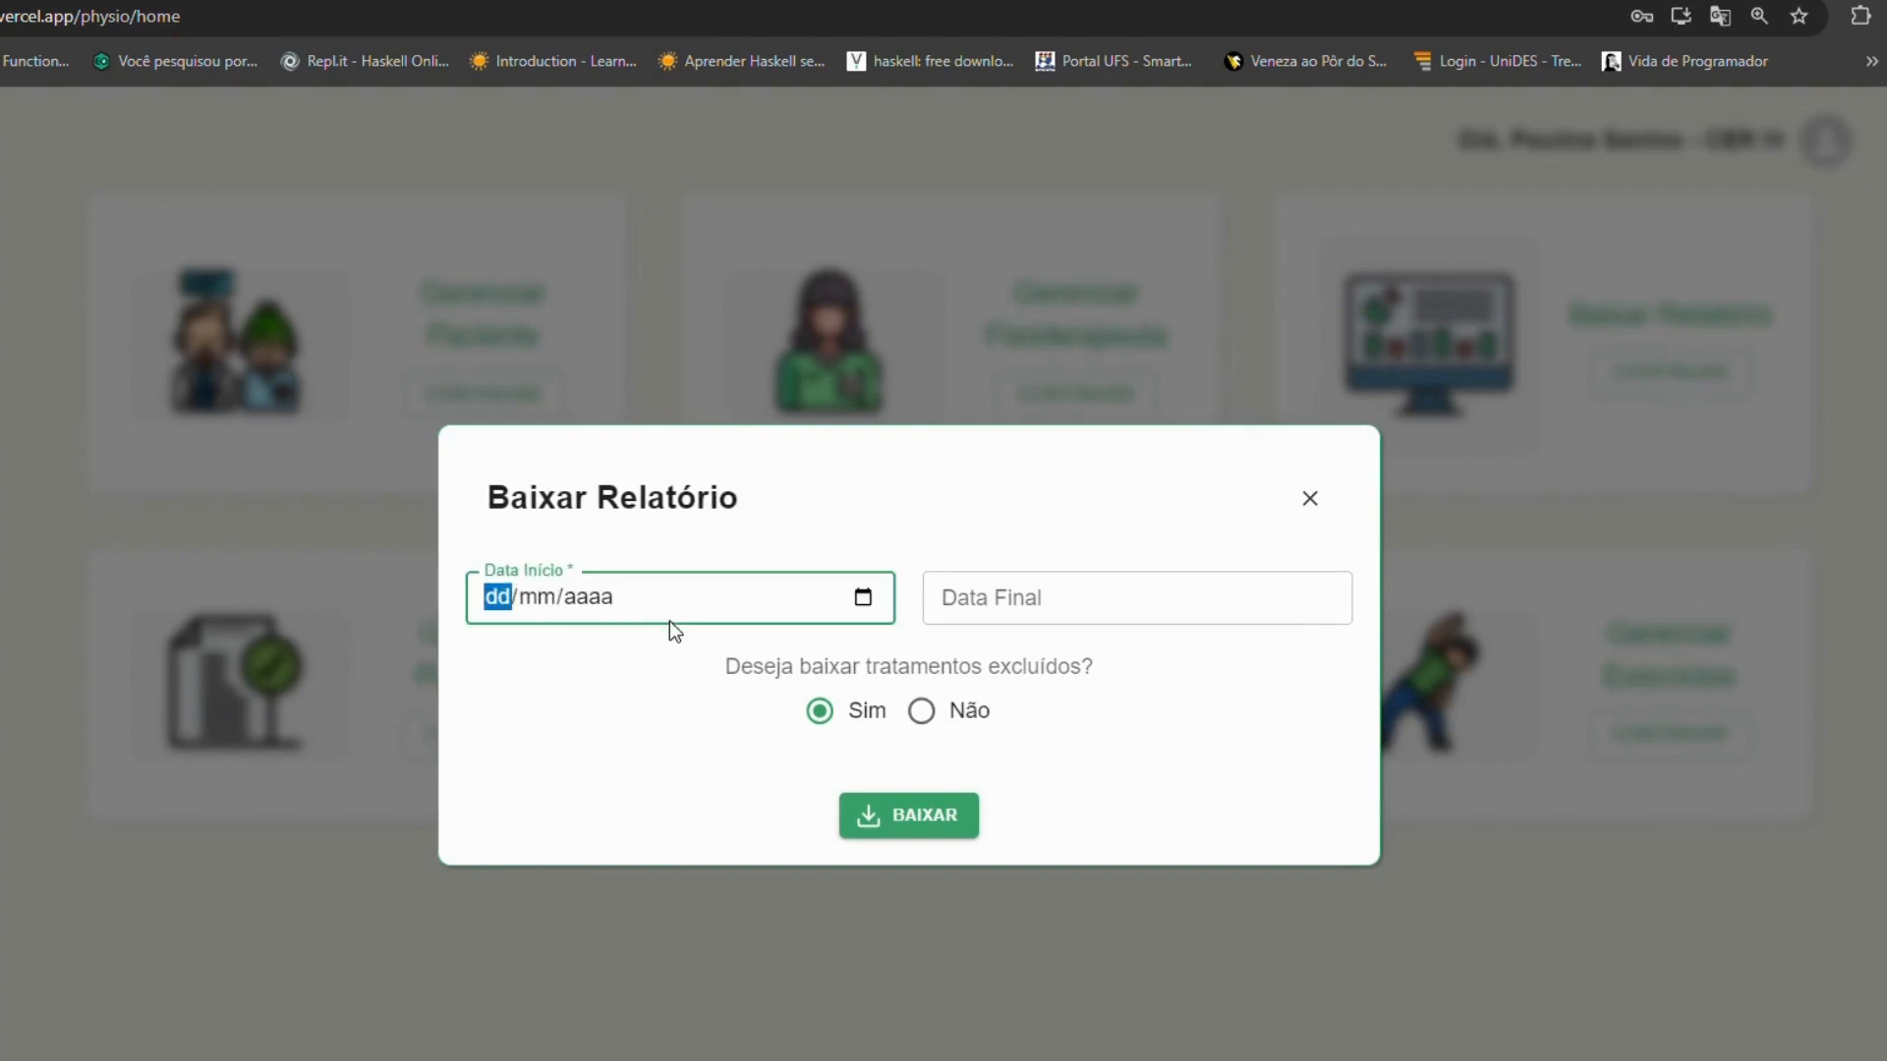
left_click(863, 598)
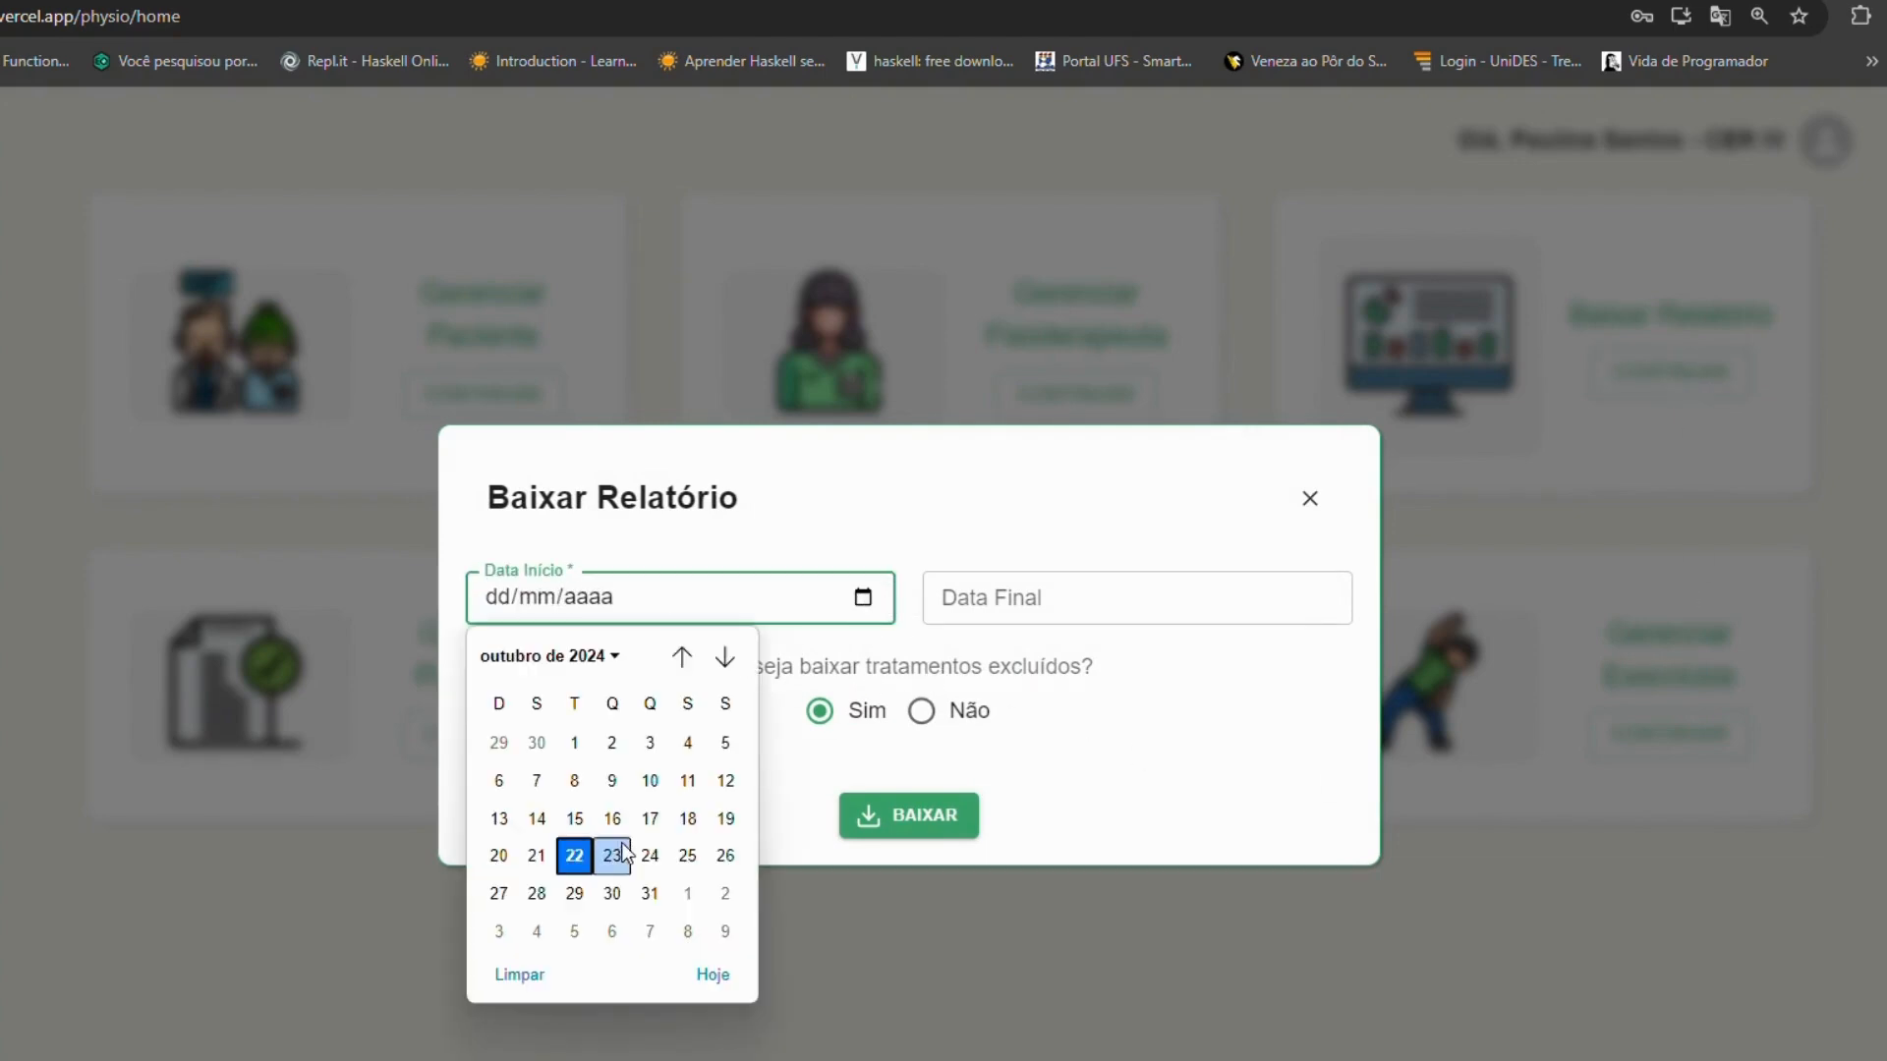
left_click(575, 856)
left_click(1299, 616)
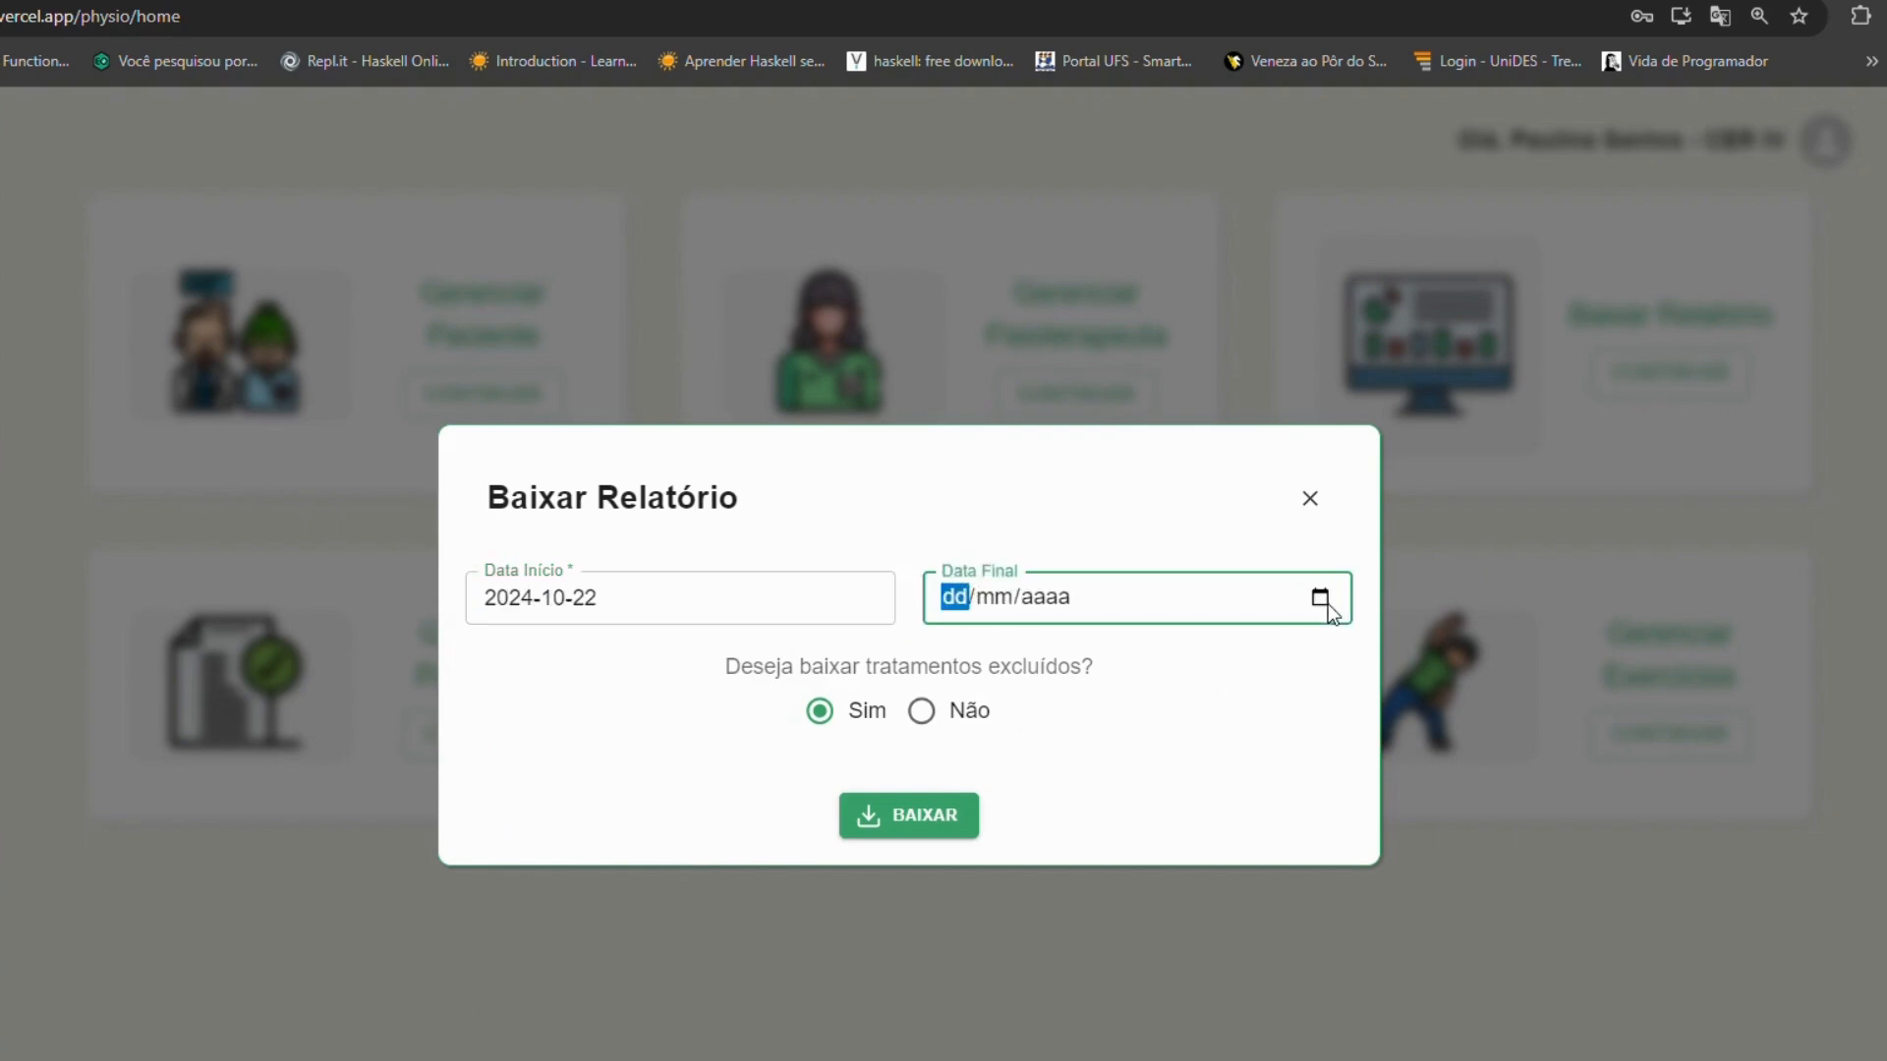
left_click(1320, 597)
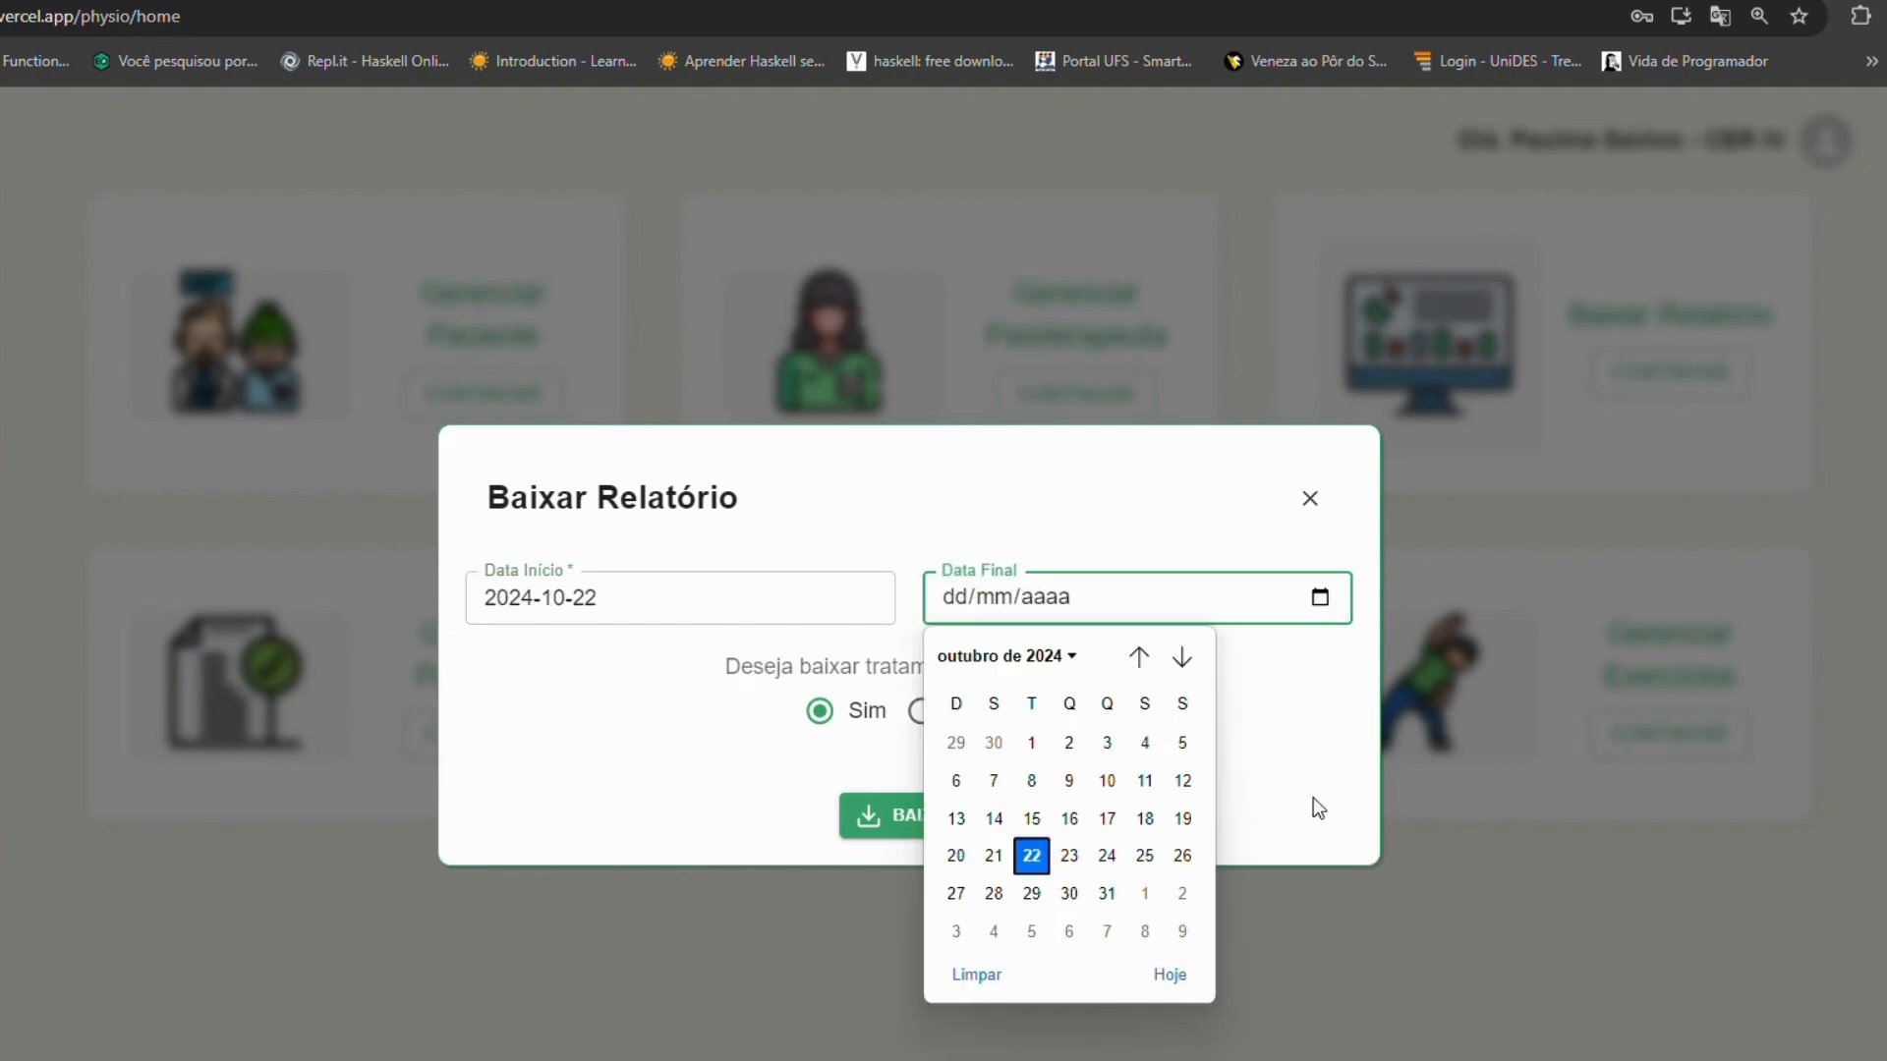
left_click(1112, 894)
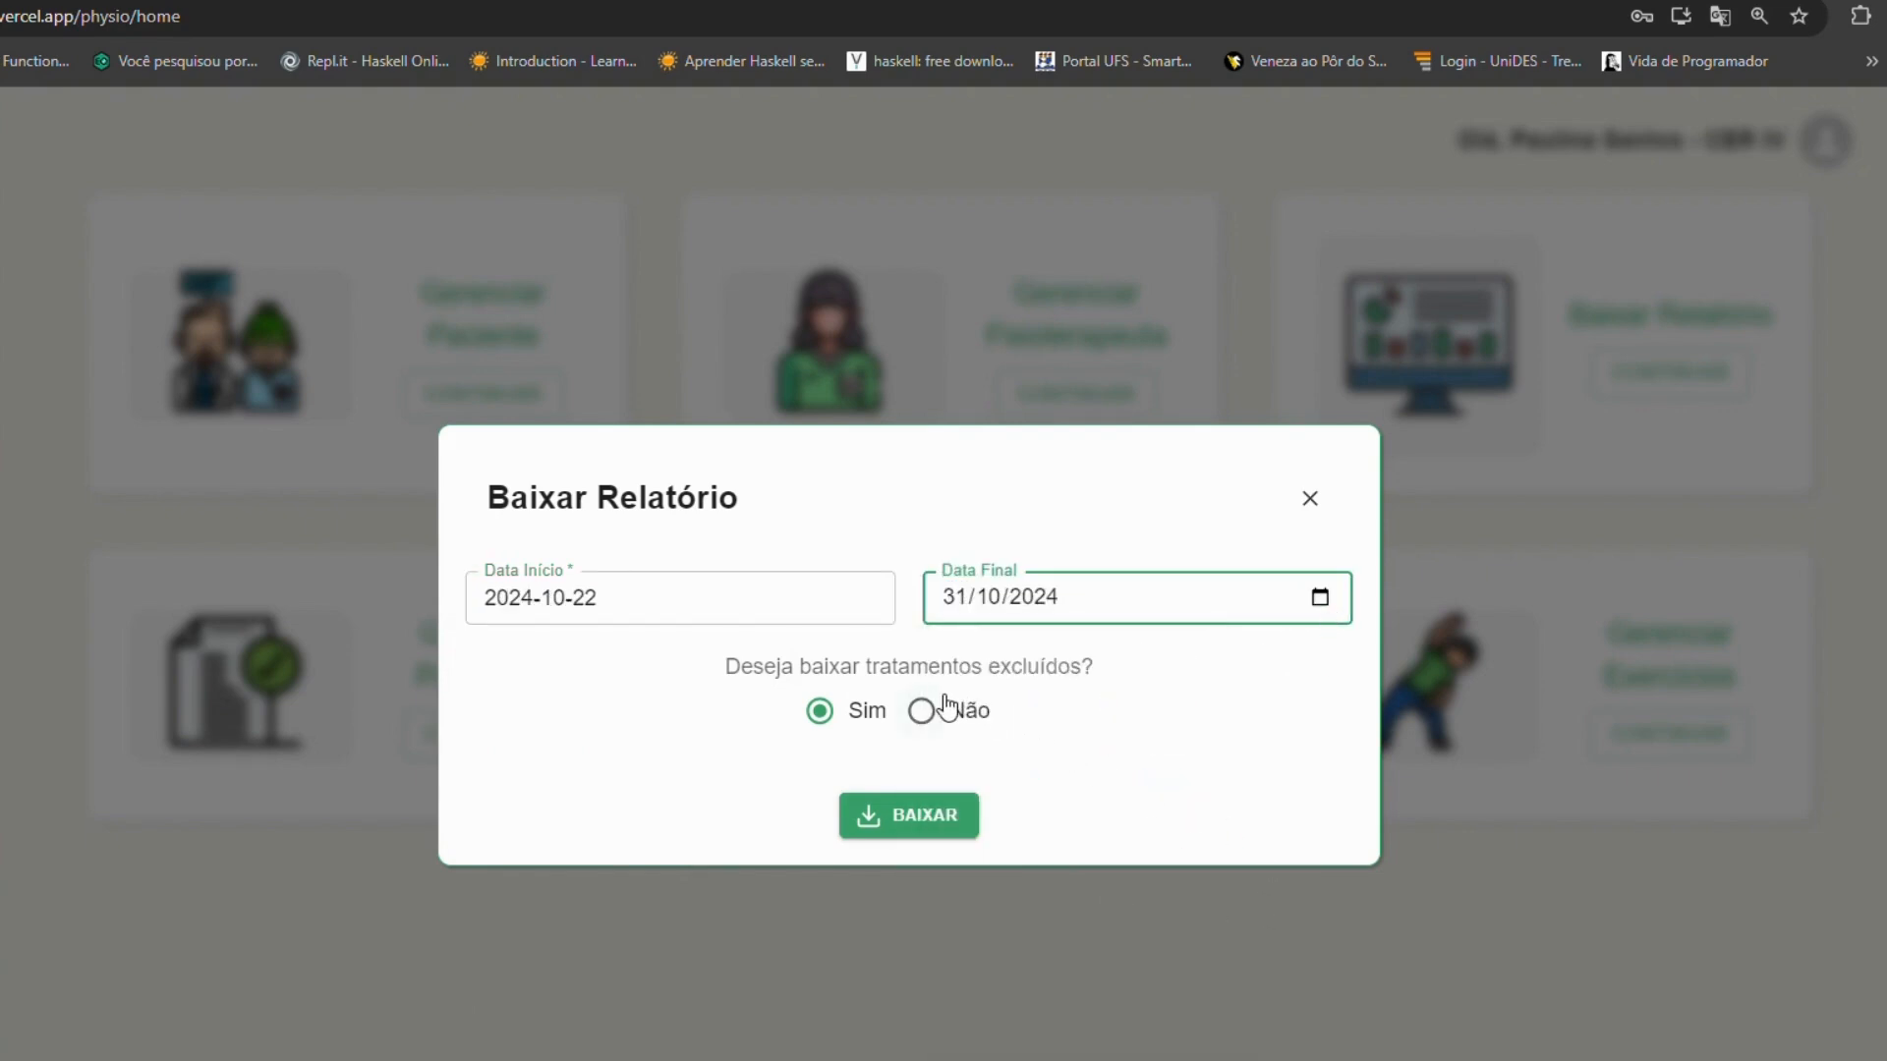
left_click(882, 831)
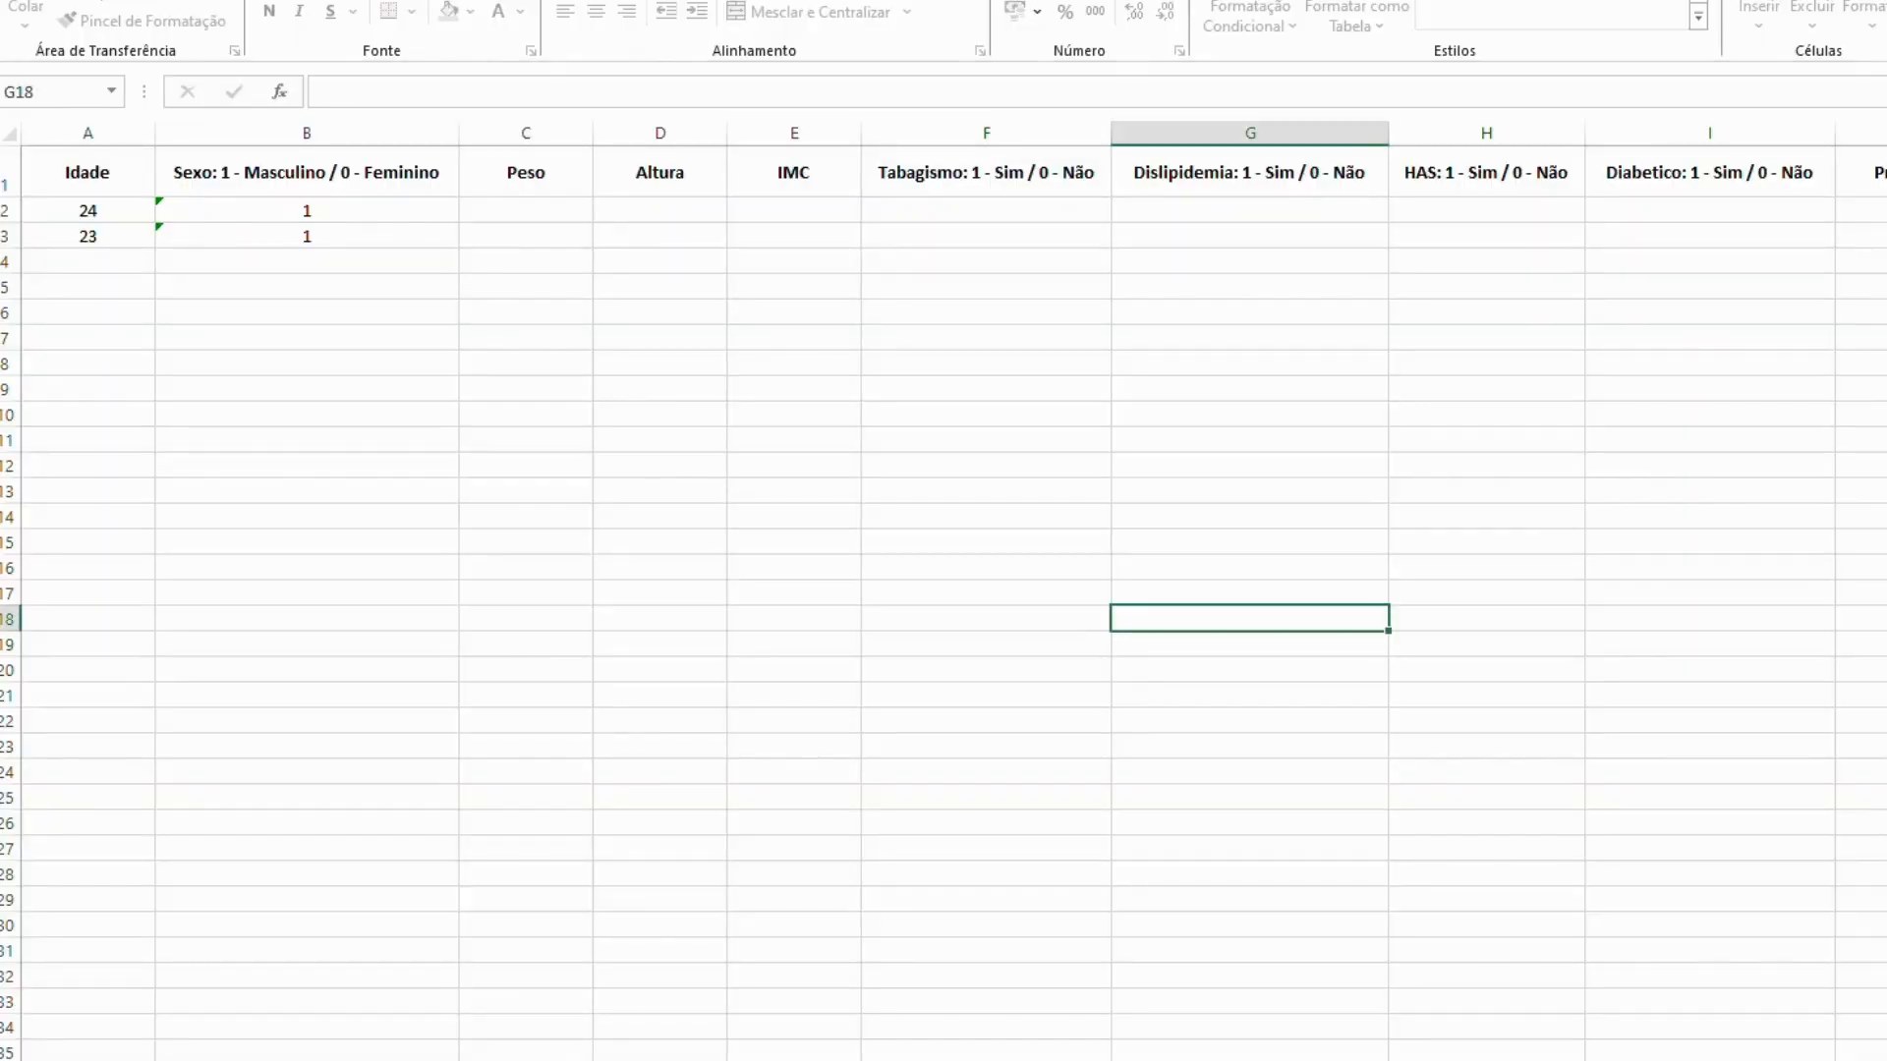
Examine the downloaded report spreadsheet in Excel, from the patient data columns across to the functional test and hip and knee measurement columns
scroll(943, 589, "right", 5)
scroll(943, 590, "left", 10)
scroll(943, 589, "right", 10)
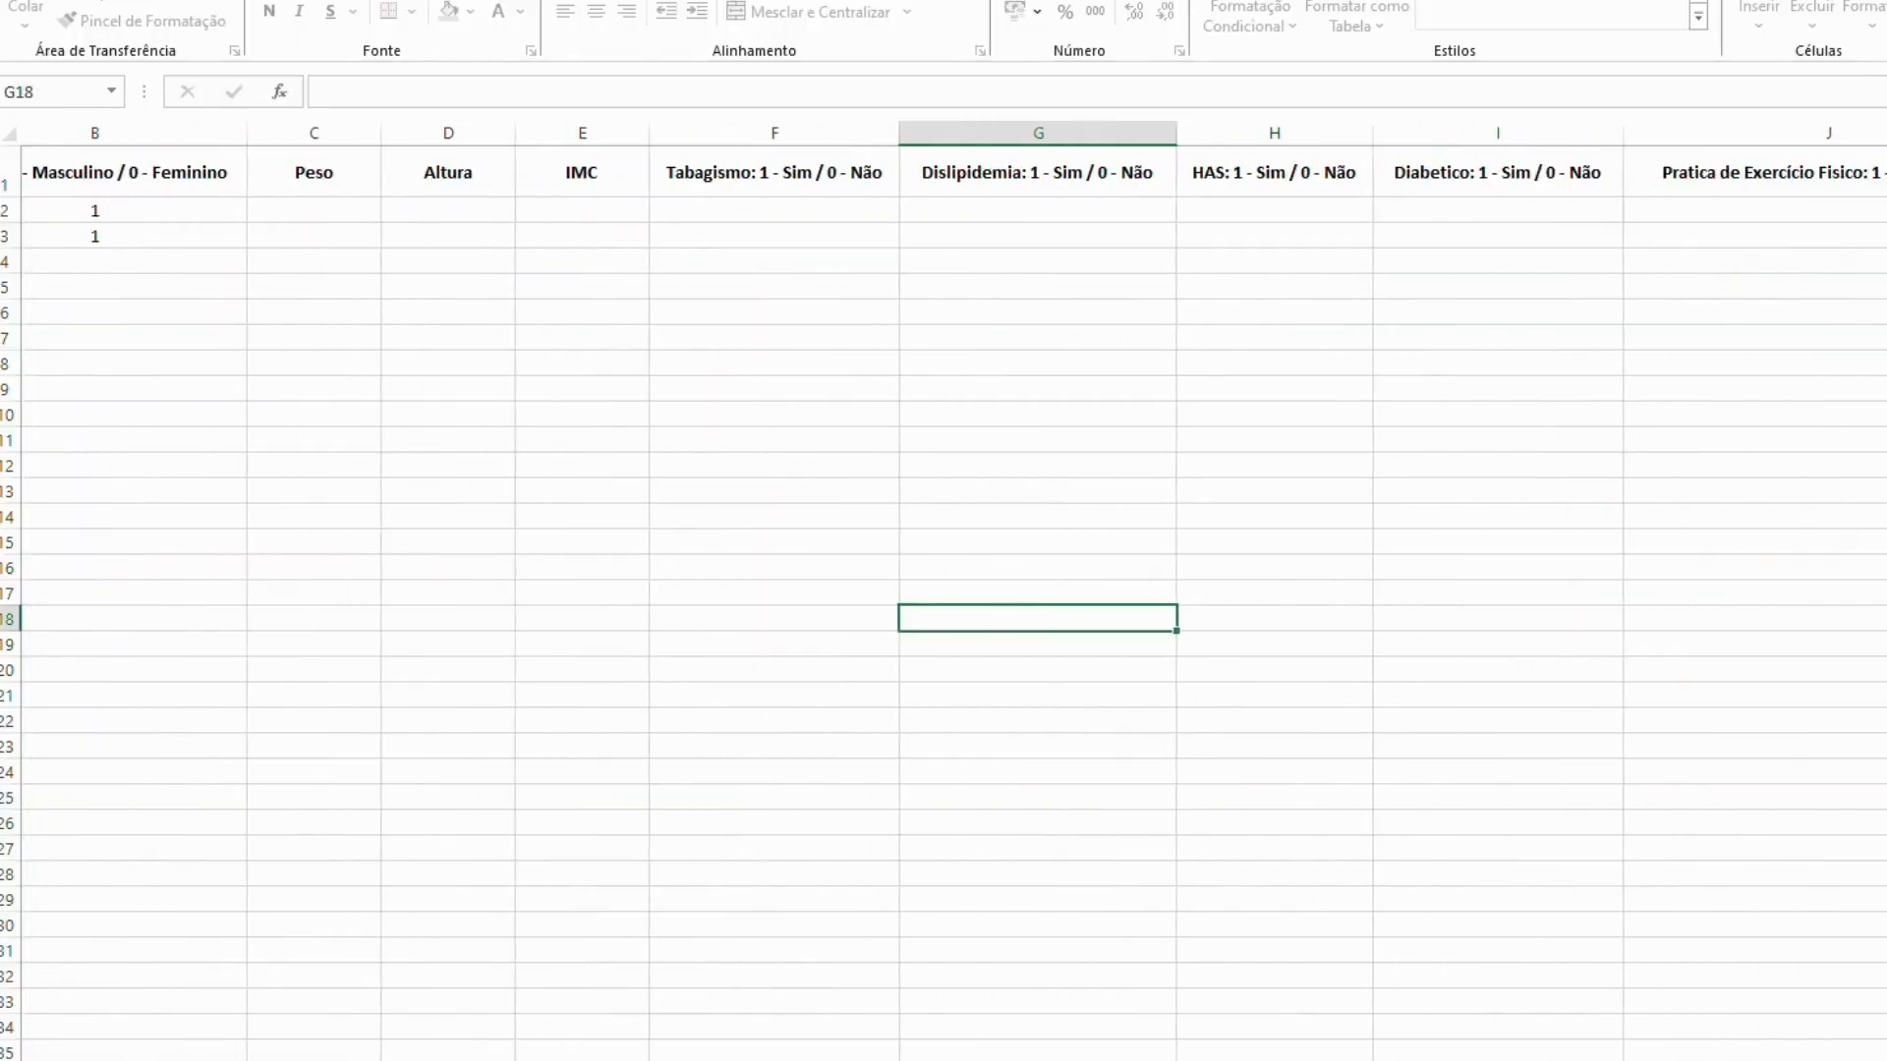
scroll(943, 589, "right", 5)
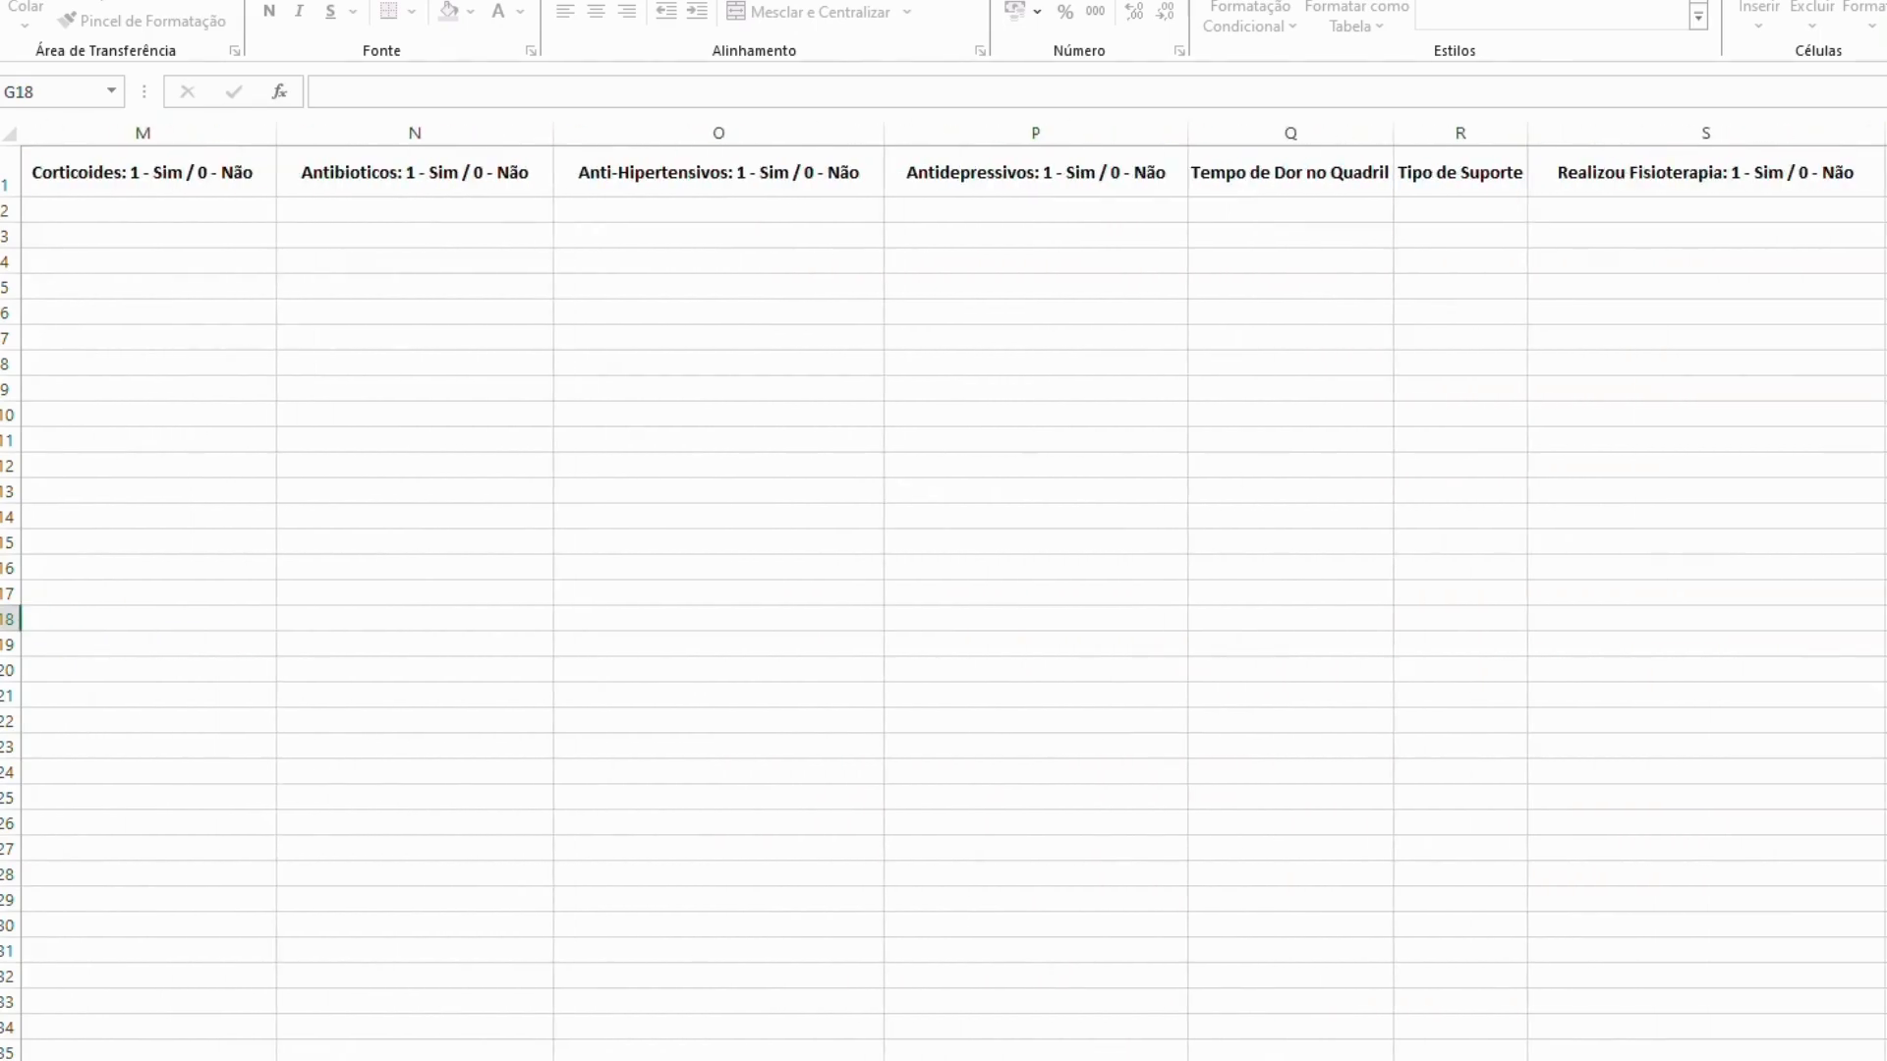
scroll(943, 590, "right", 7)
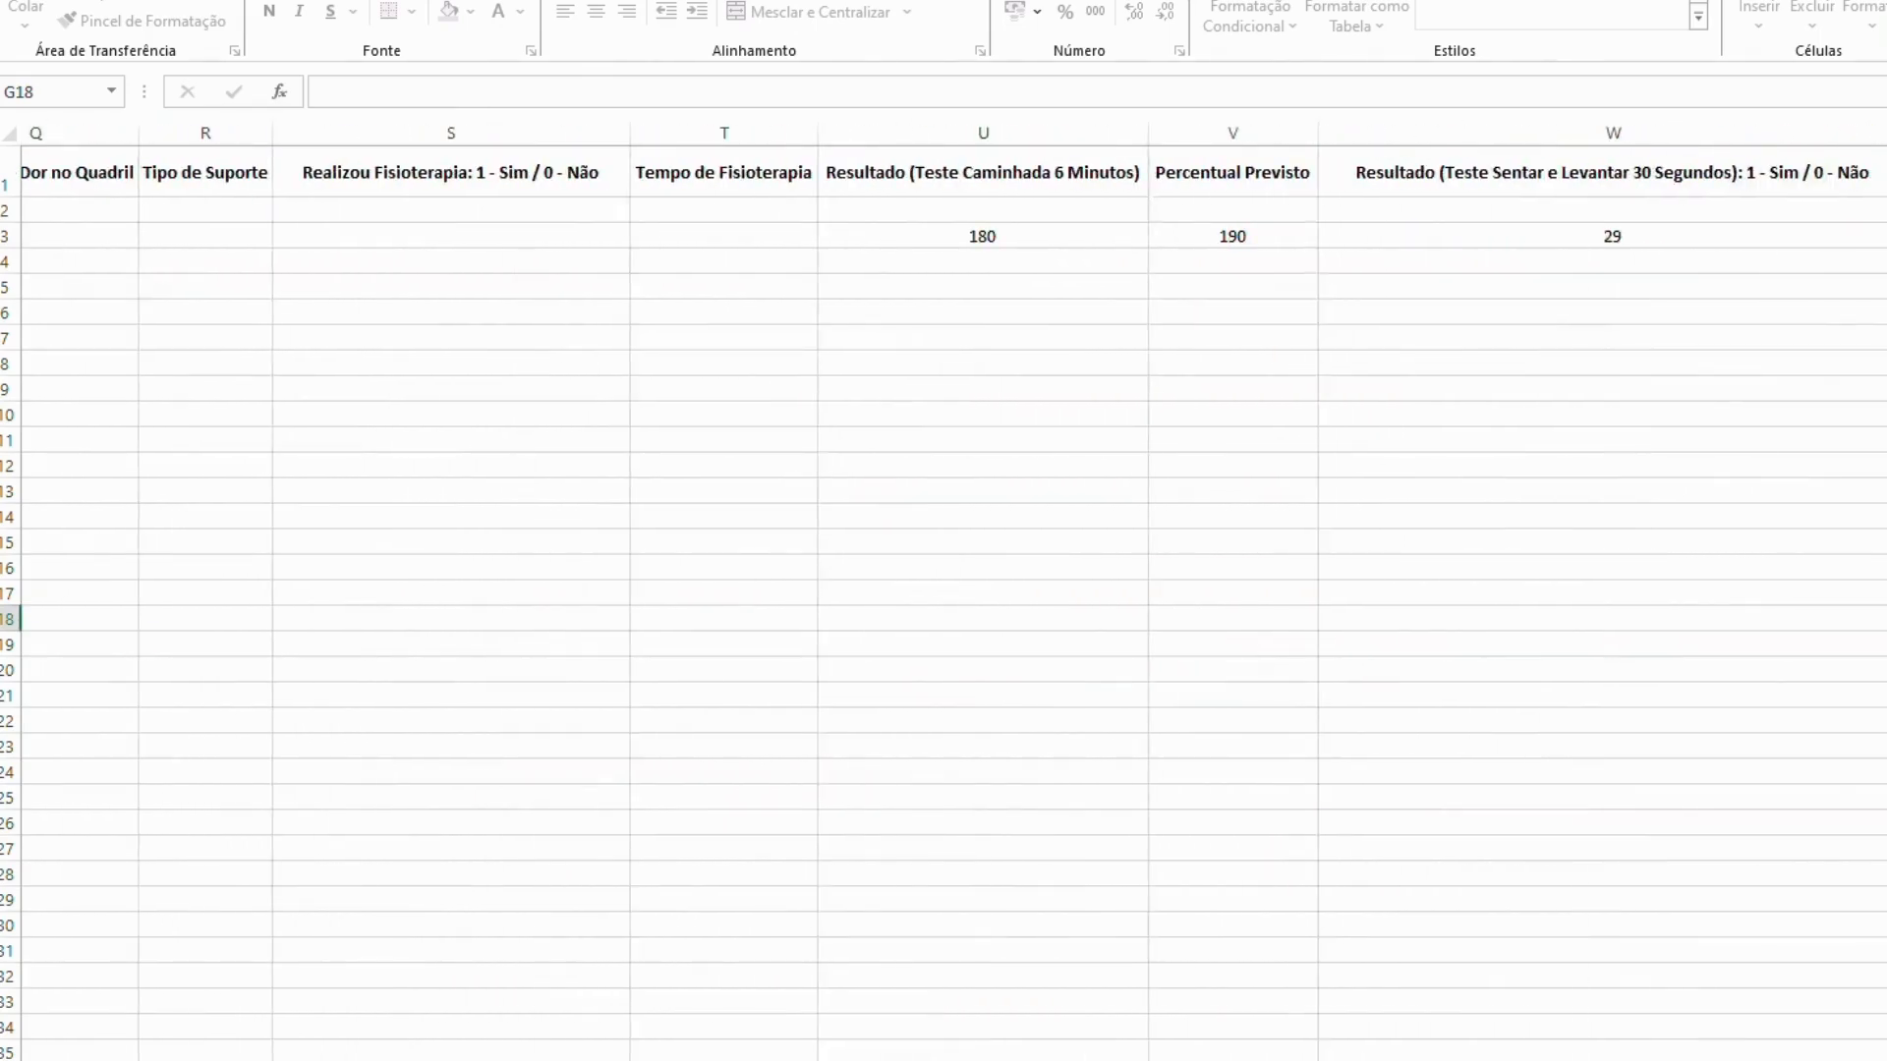
scroll(944, 589, "right", 4)
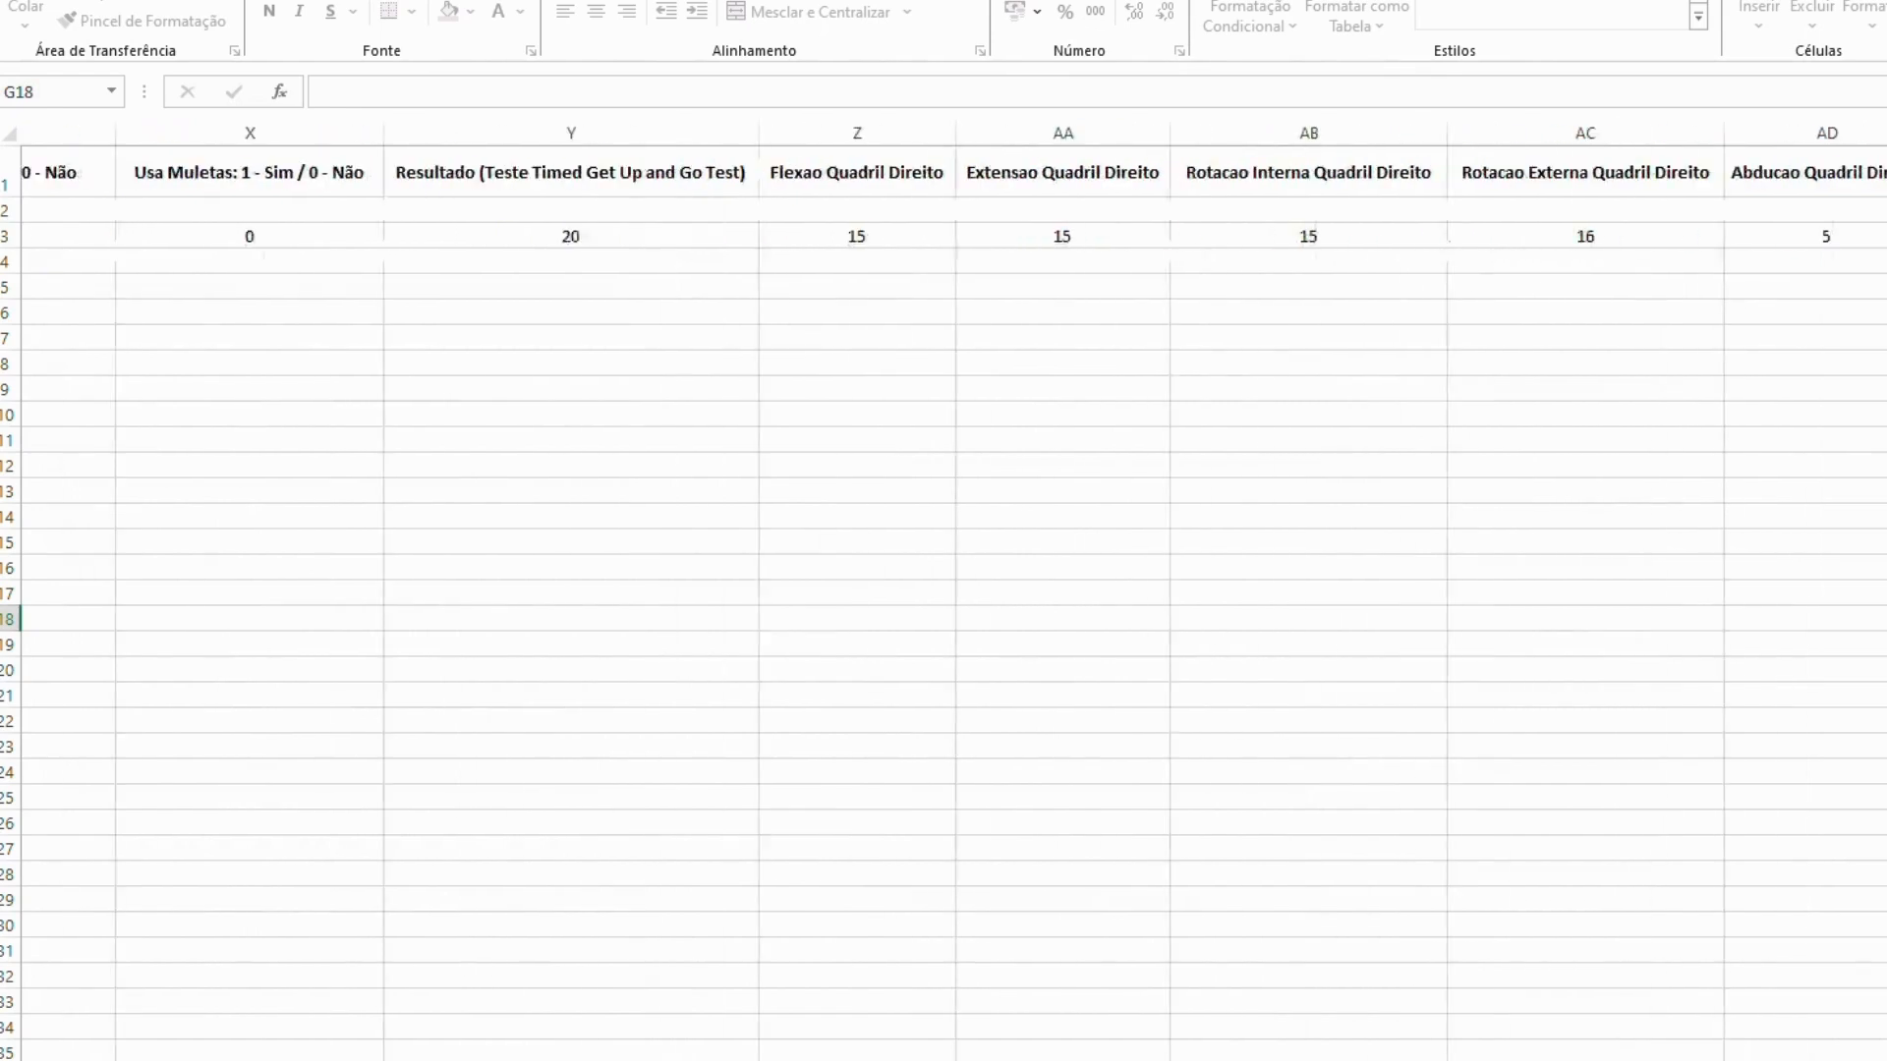
scroll(943, 589, "right", 4)
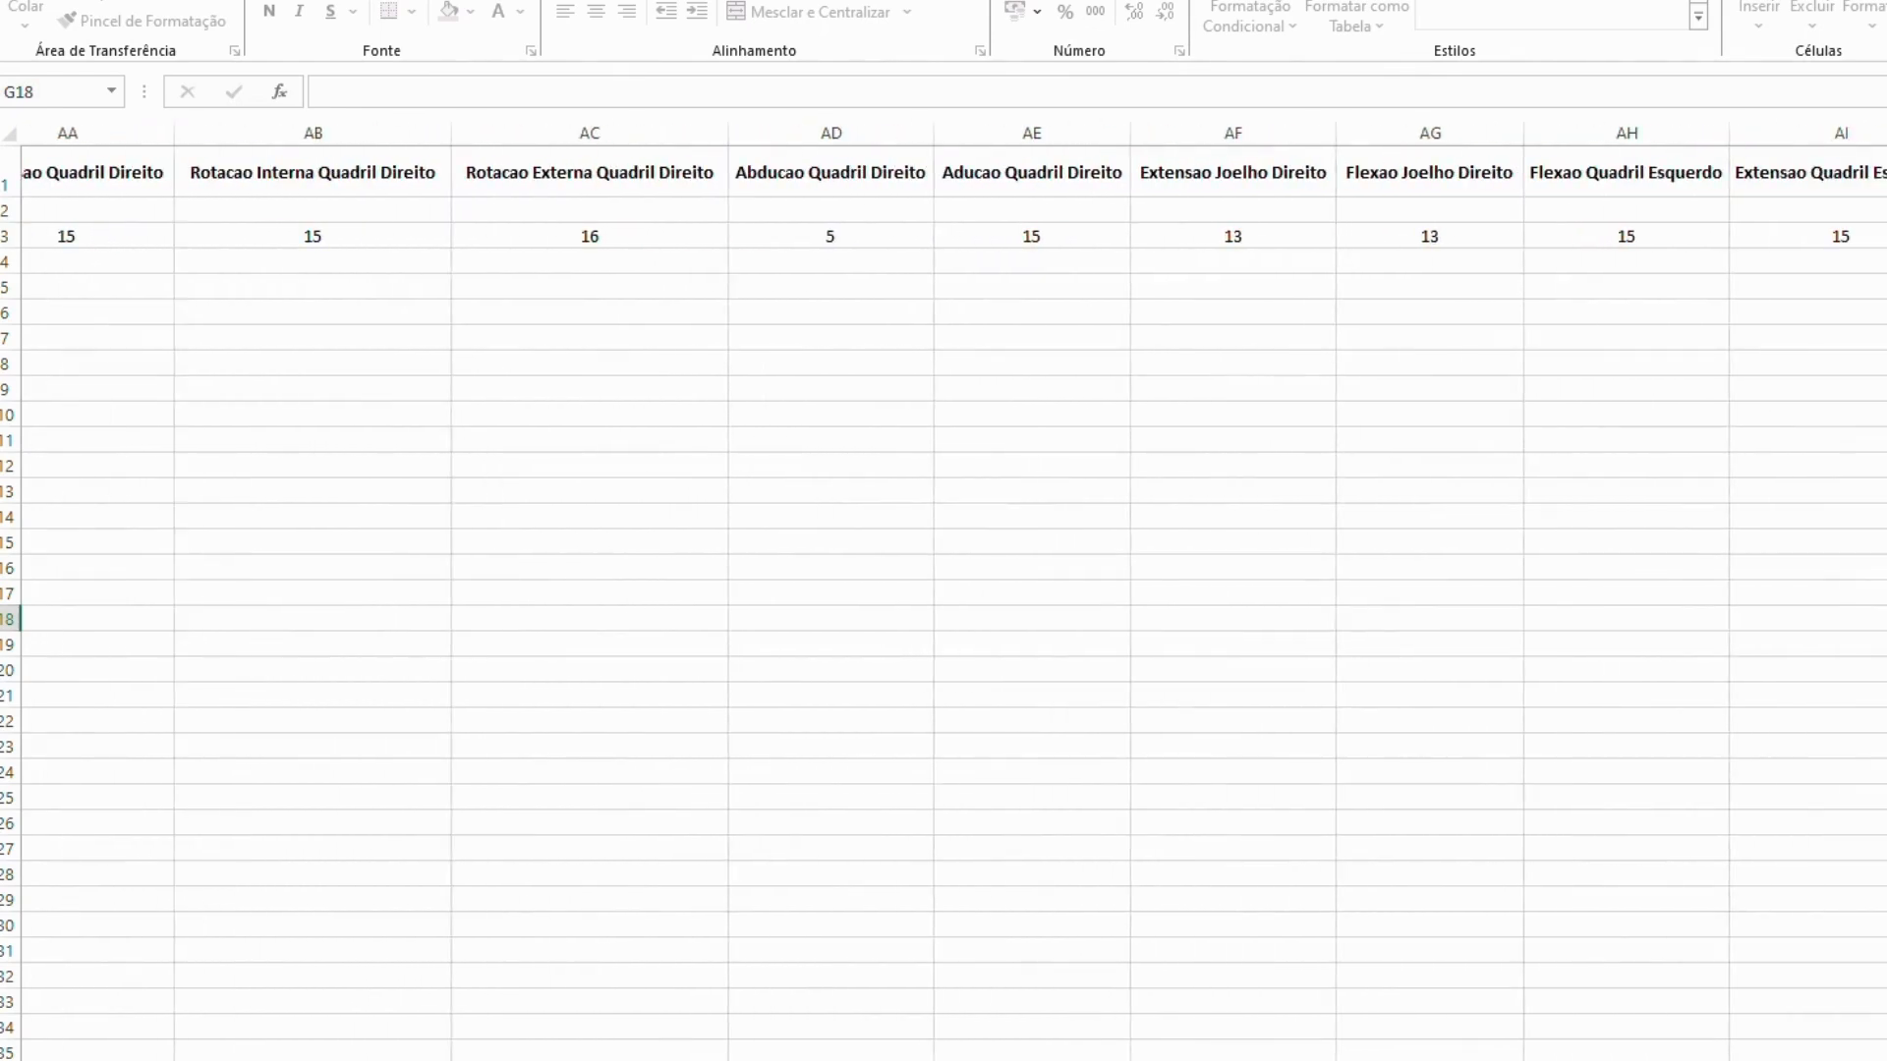